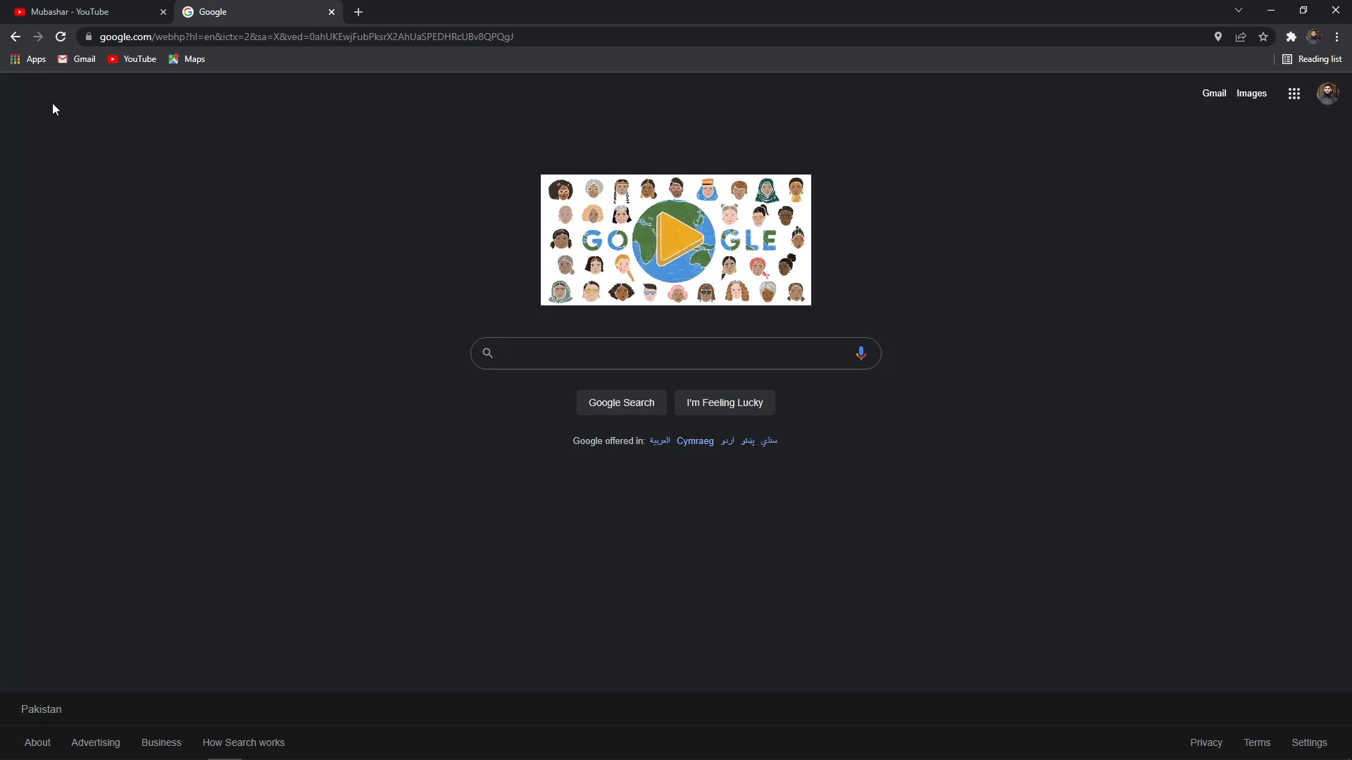
# Search Google for "youtube channel art size".
pyautogui.write('yu')
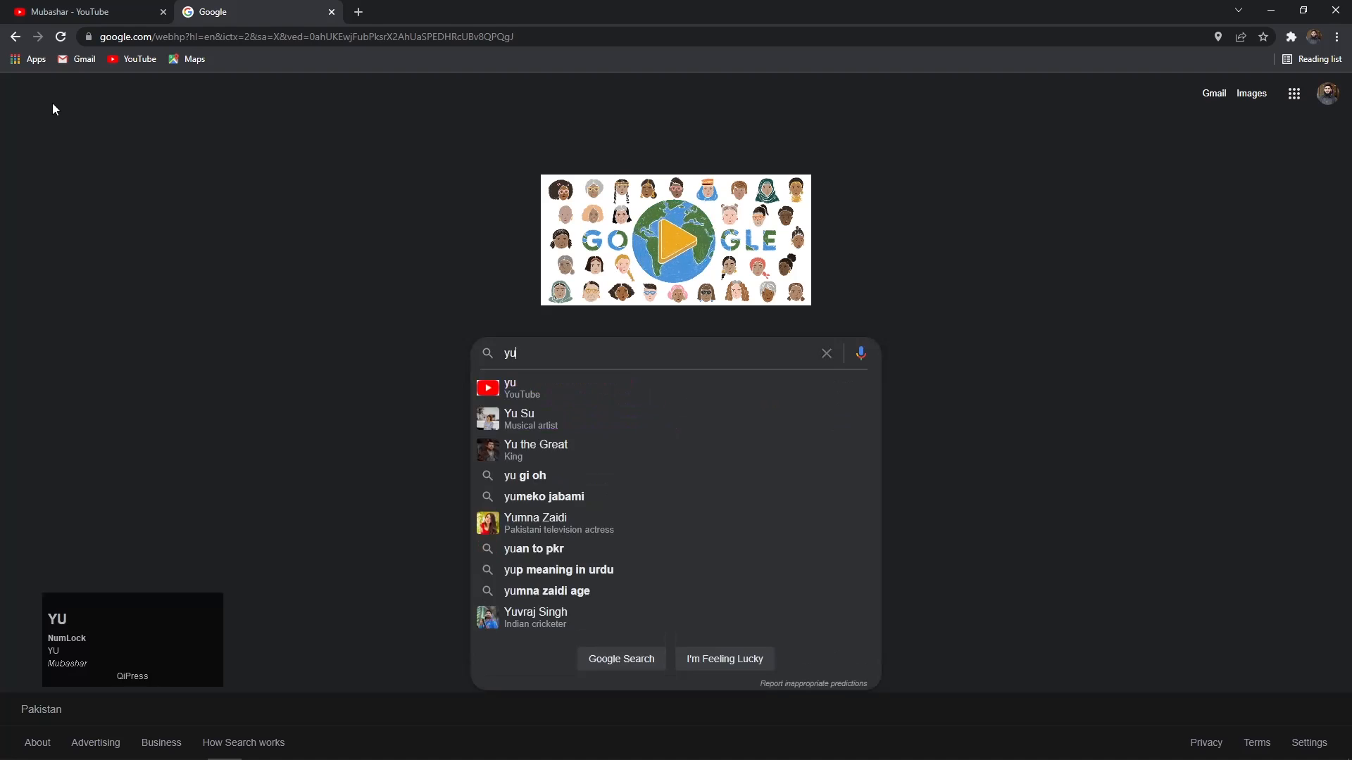
pyautogui.press('BackSpace')
pyautogui.press('Down')
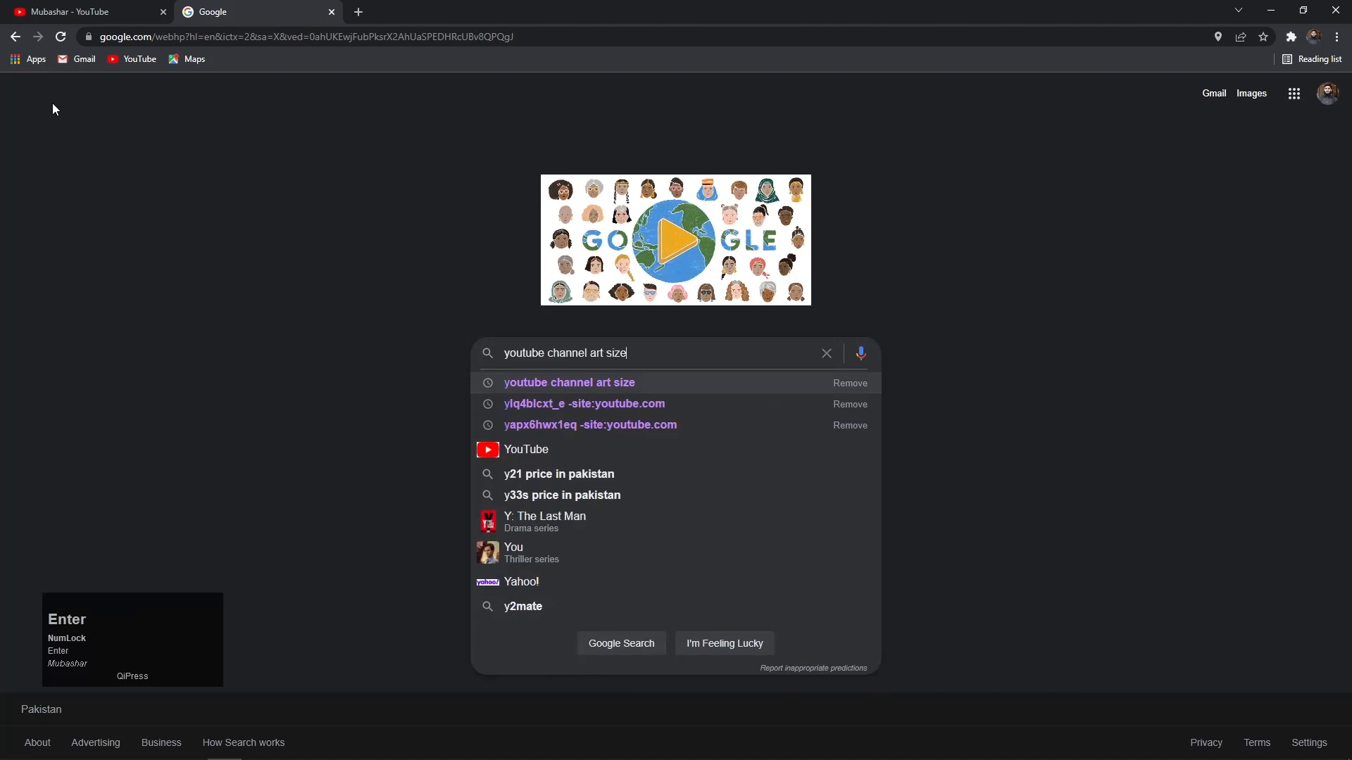
pyautogui.press('Return')
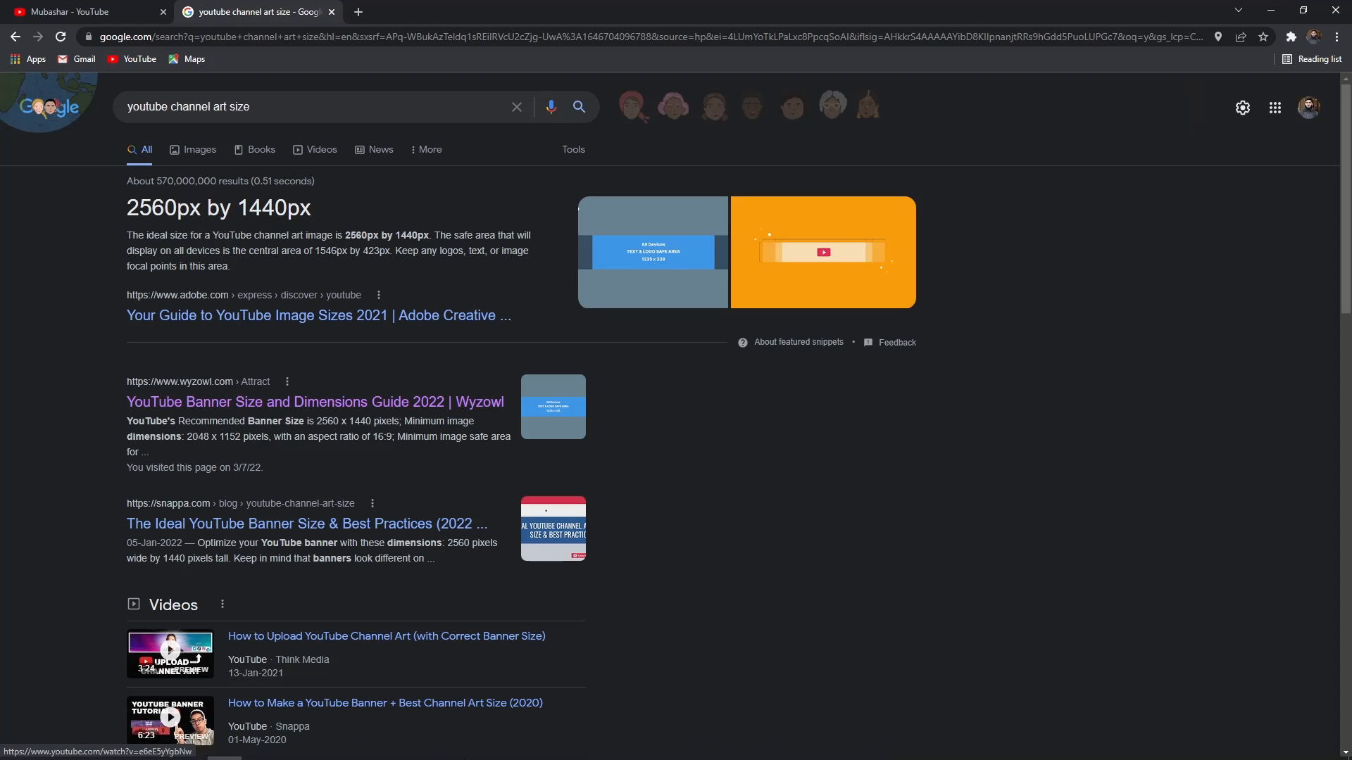
# Find the grey Elite Content Marketer banner layout among the image results and copy that image.
pyautogui.click(193, 150)
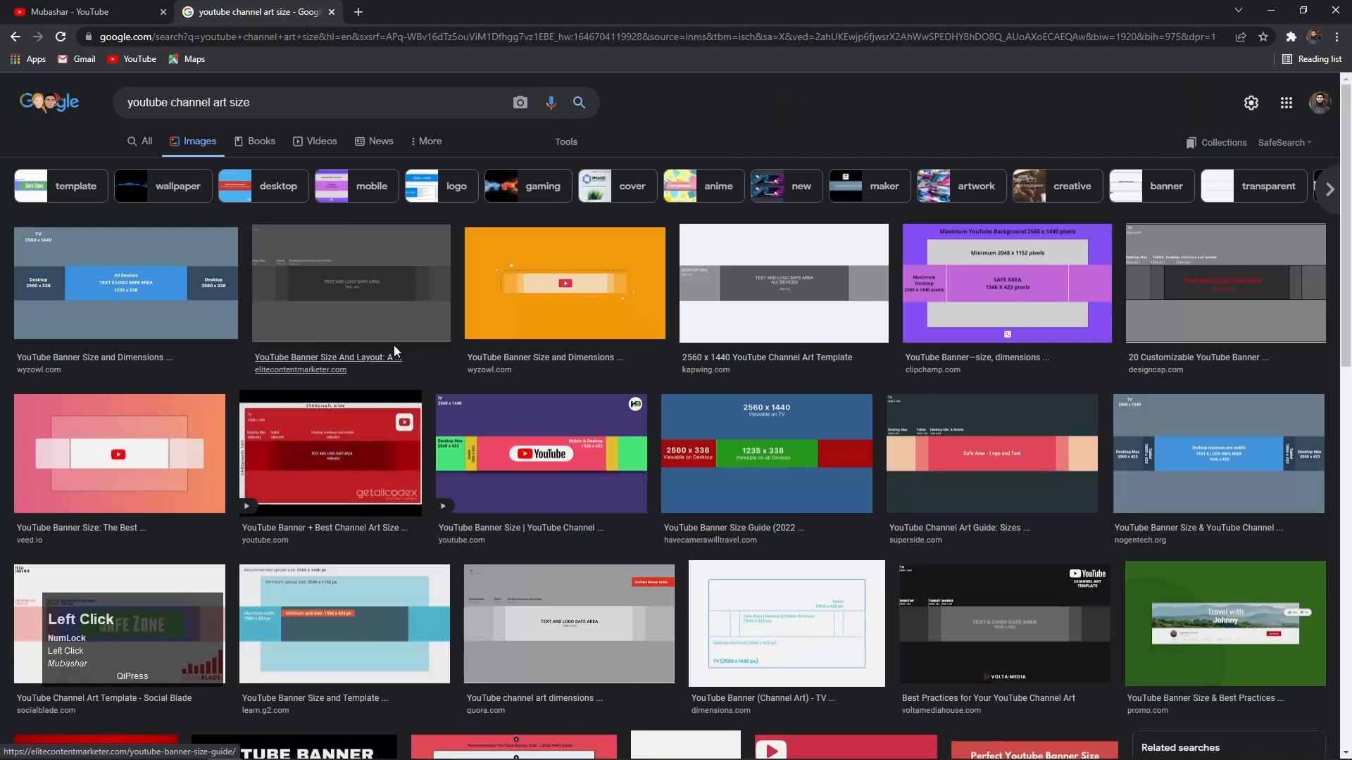
pyautogui.click(363, 323)
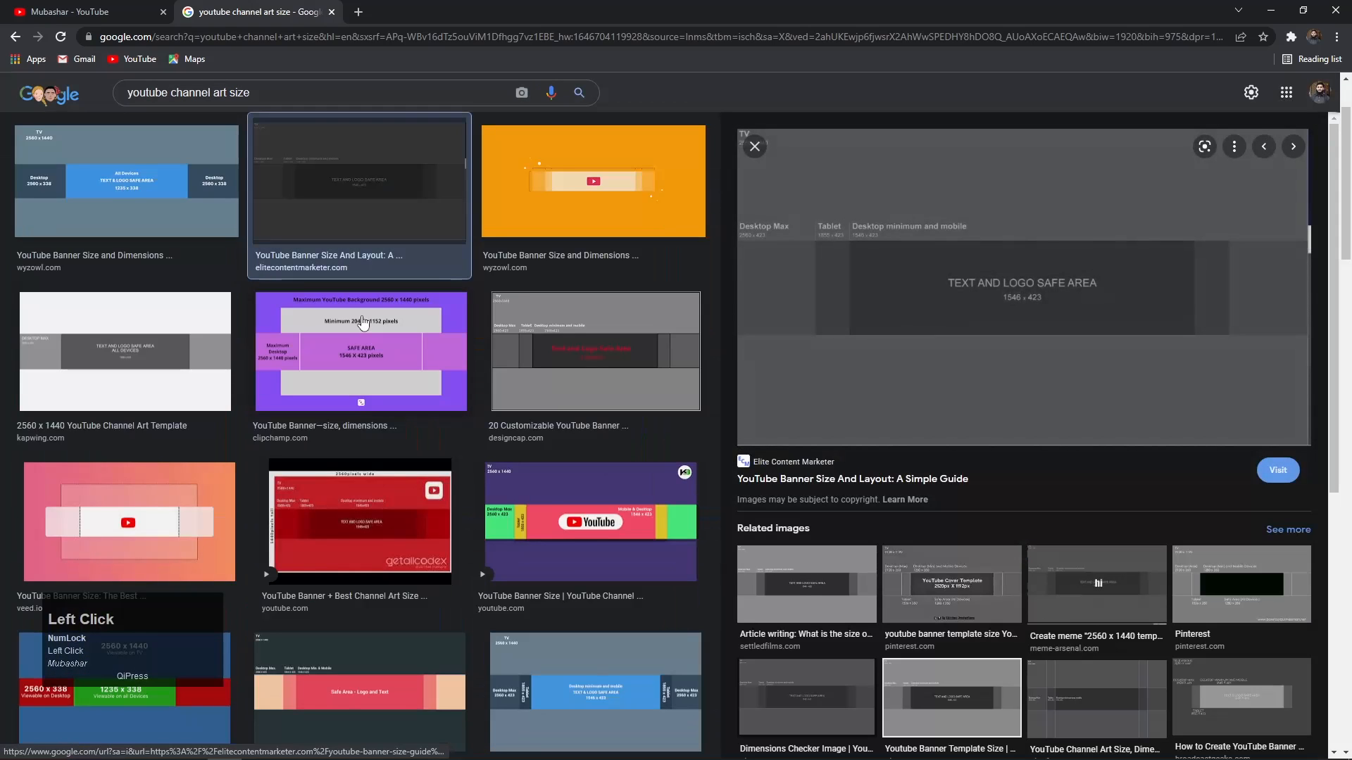
pyautogui.rightClick(796, 246)
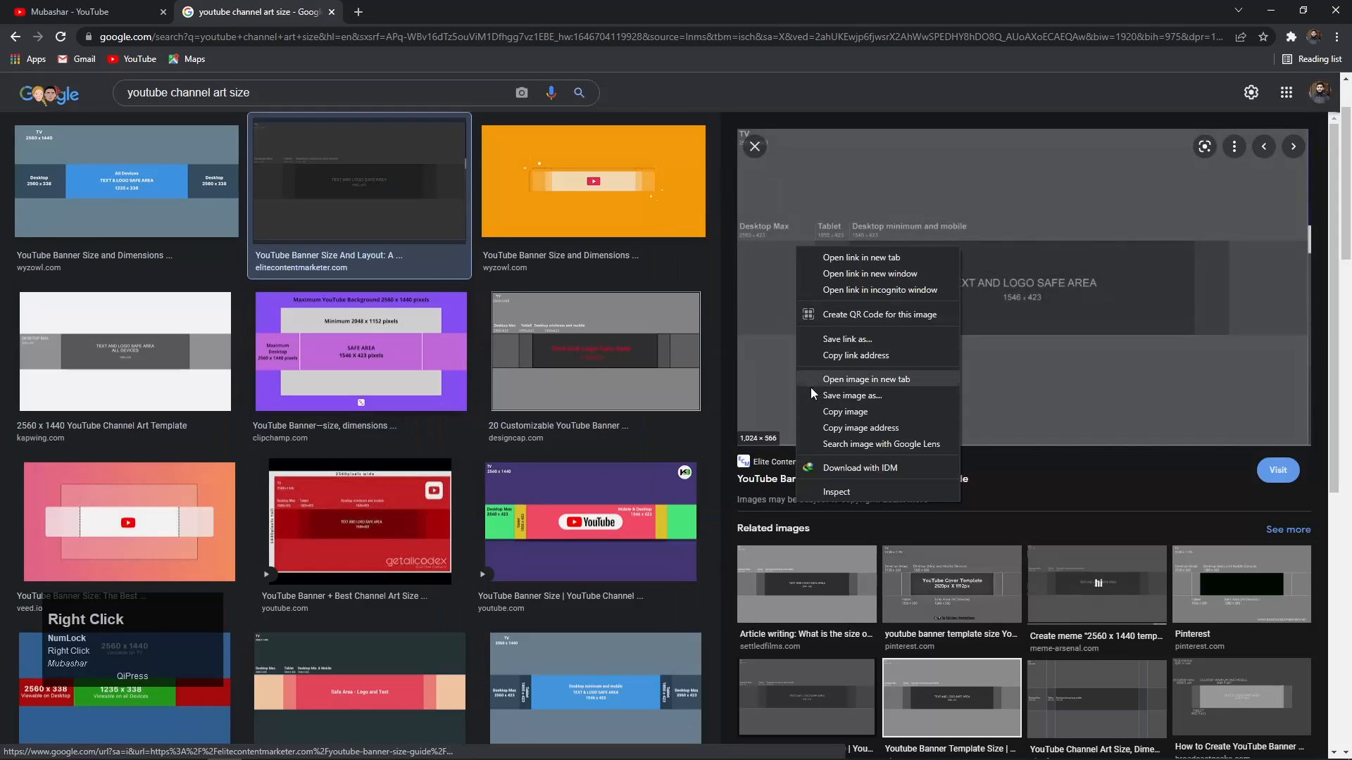
pyautogui.click(819, 411)
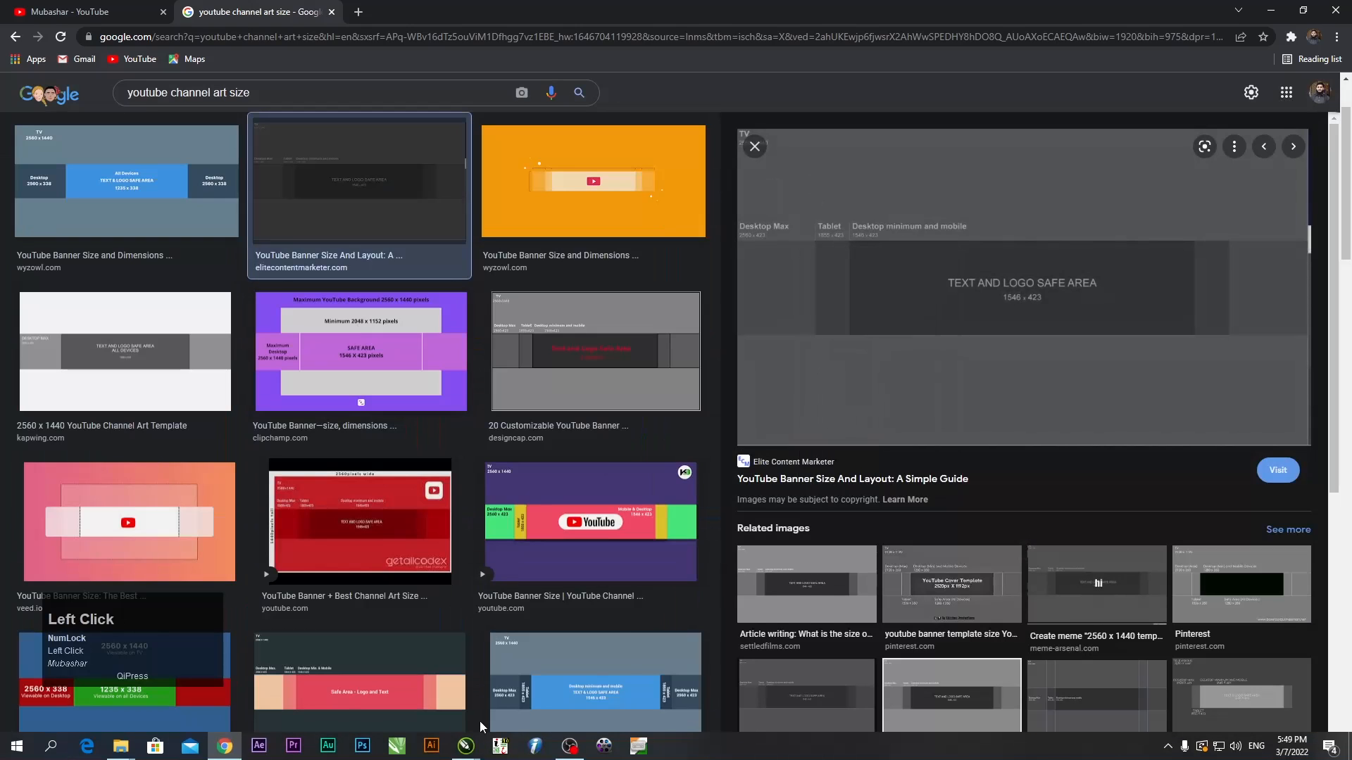
# Switch to CorelDRAW and close the Untitled-1 document without saving its changes.
pyautogui.moveTo(465, 746)
pyautogui.click(433, 697)
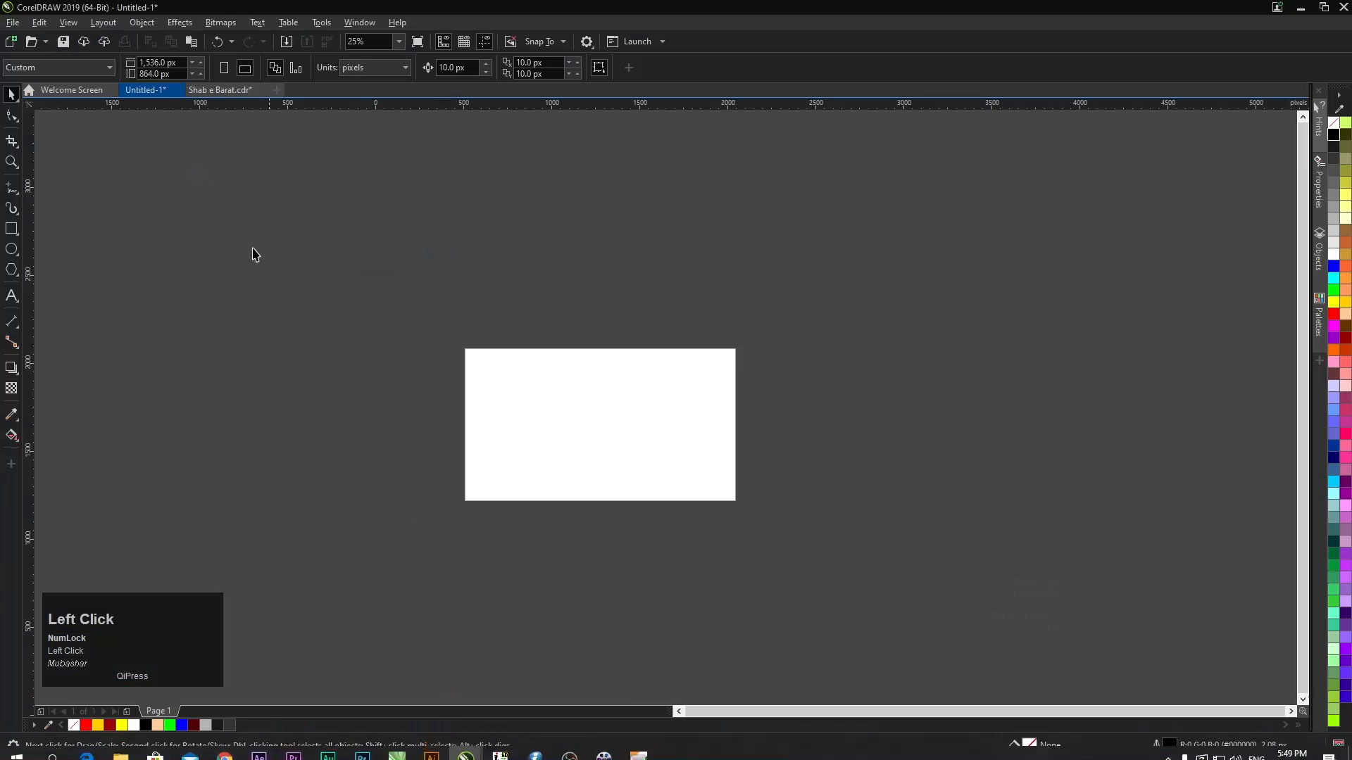
pyautogui.click(177, 90)
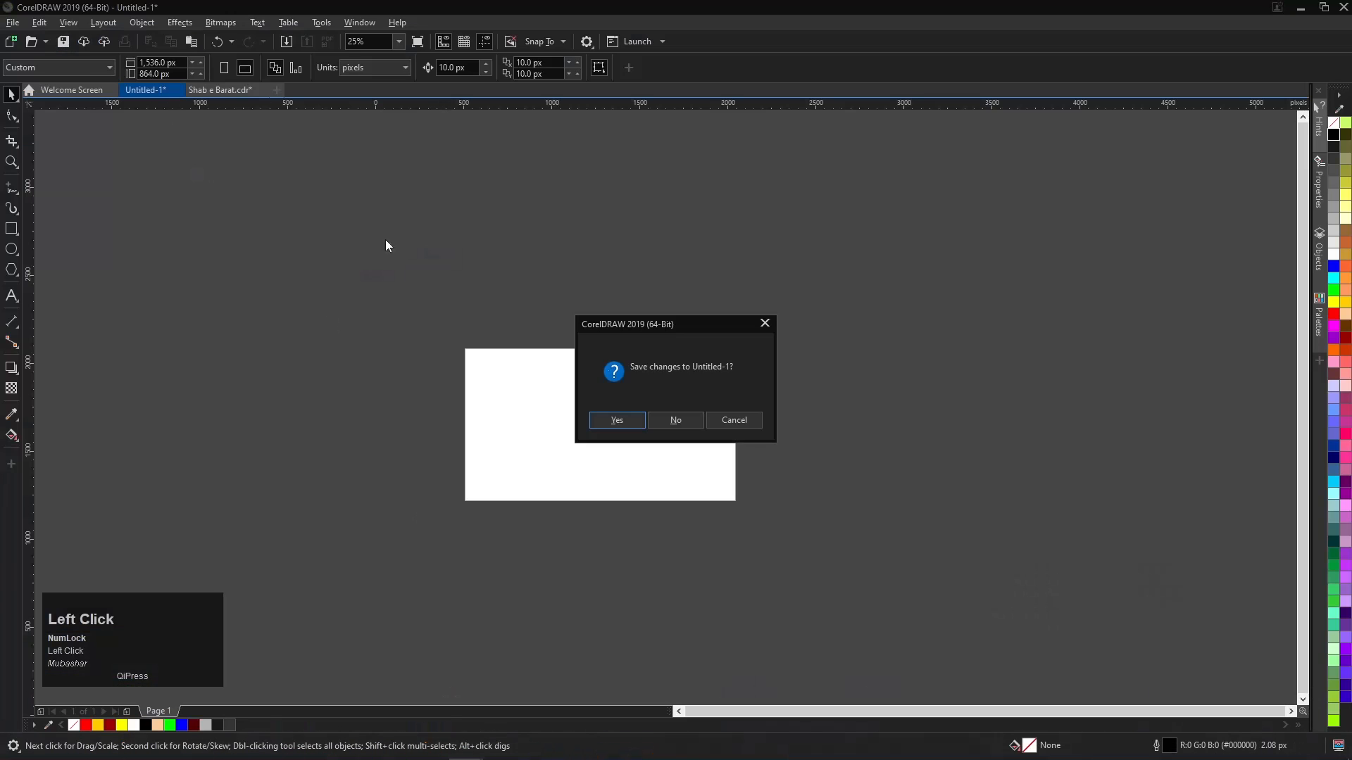
pyautogui.click(674, 421)
pyautogui.click(70, 90)
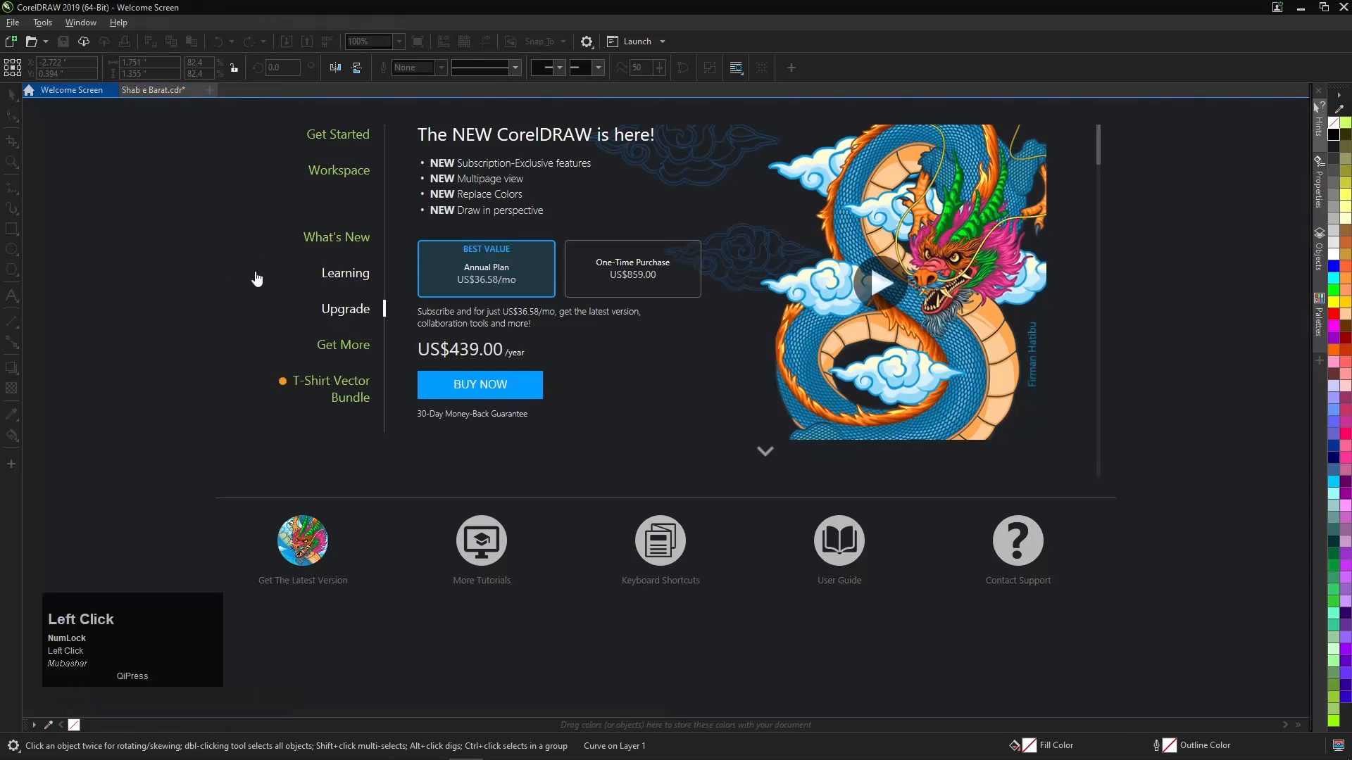
# Create a new 1536 × 864 px RGB document at 300 dpi and paste the copied banner layout image into it.
pyautogui.hotkey('ctrl', 'n')
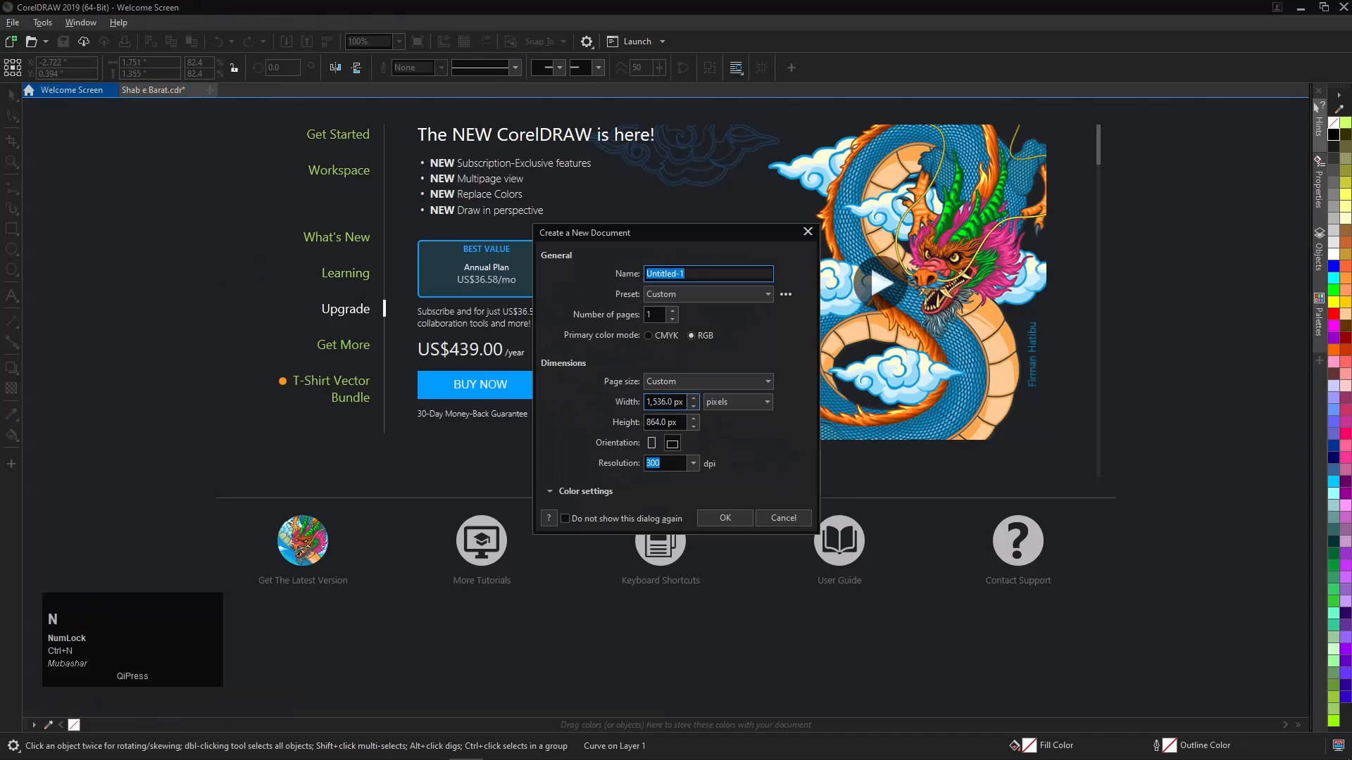
pyautogui.click(708, 519)
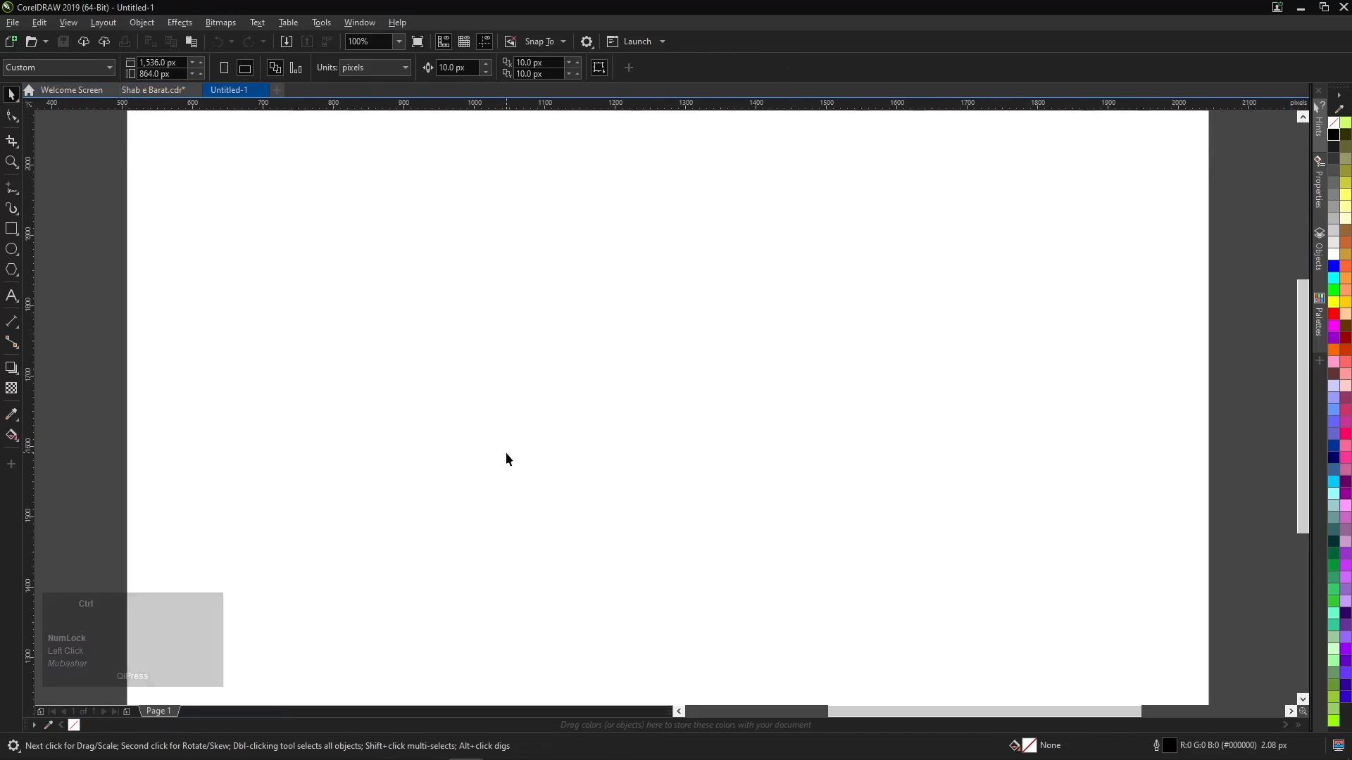
pyautogui.hotkey('ctrl', 'v')
pyautogui.press('F4')
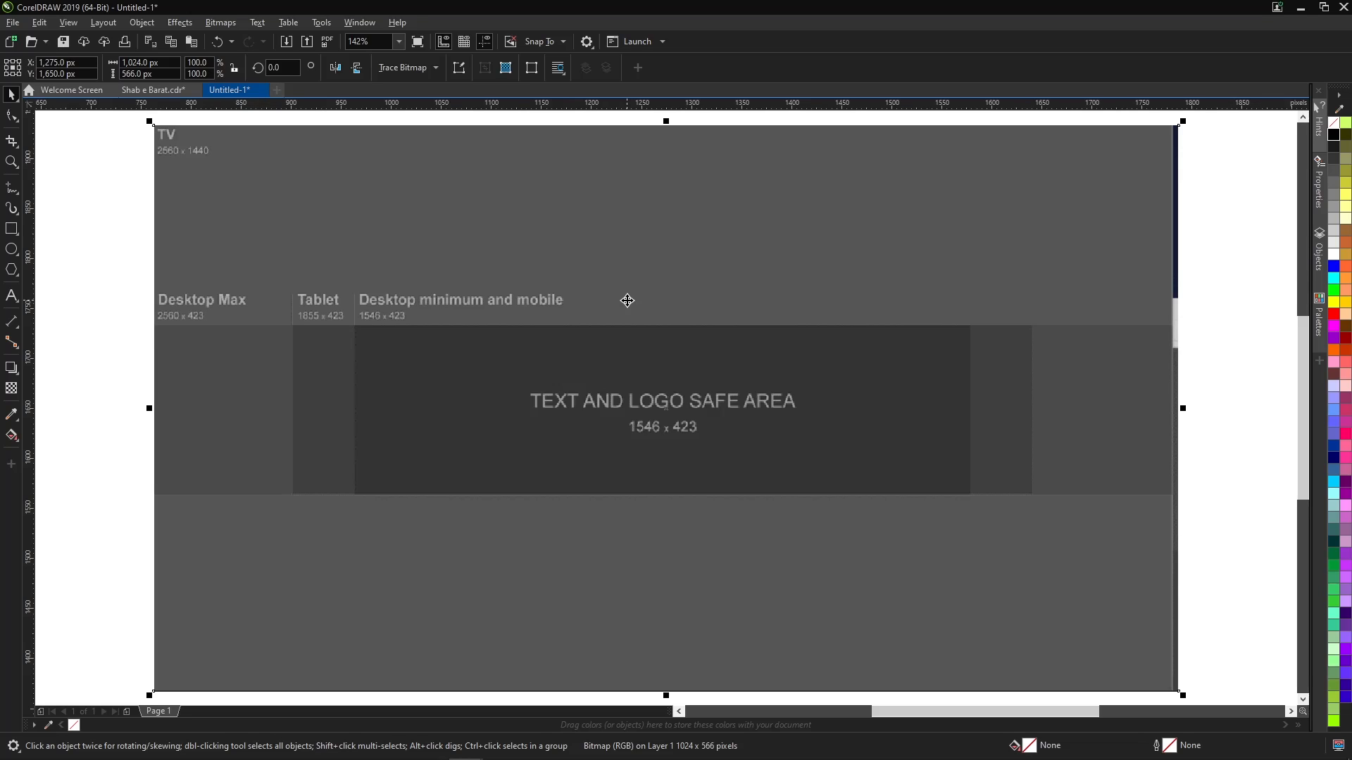
# Reposition the pasted banner layout image on the page, centred at about X 1433 px, Y 1585 px.
pyautogui.scroll(-1, 627, 301)
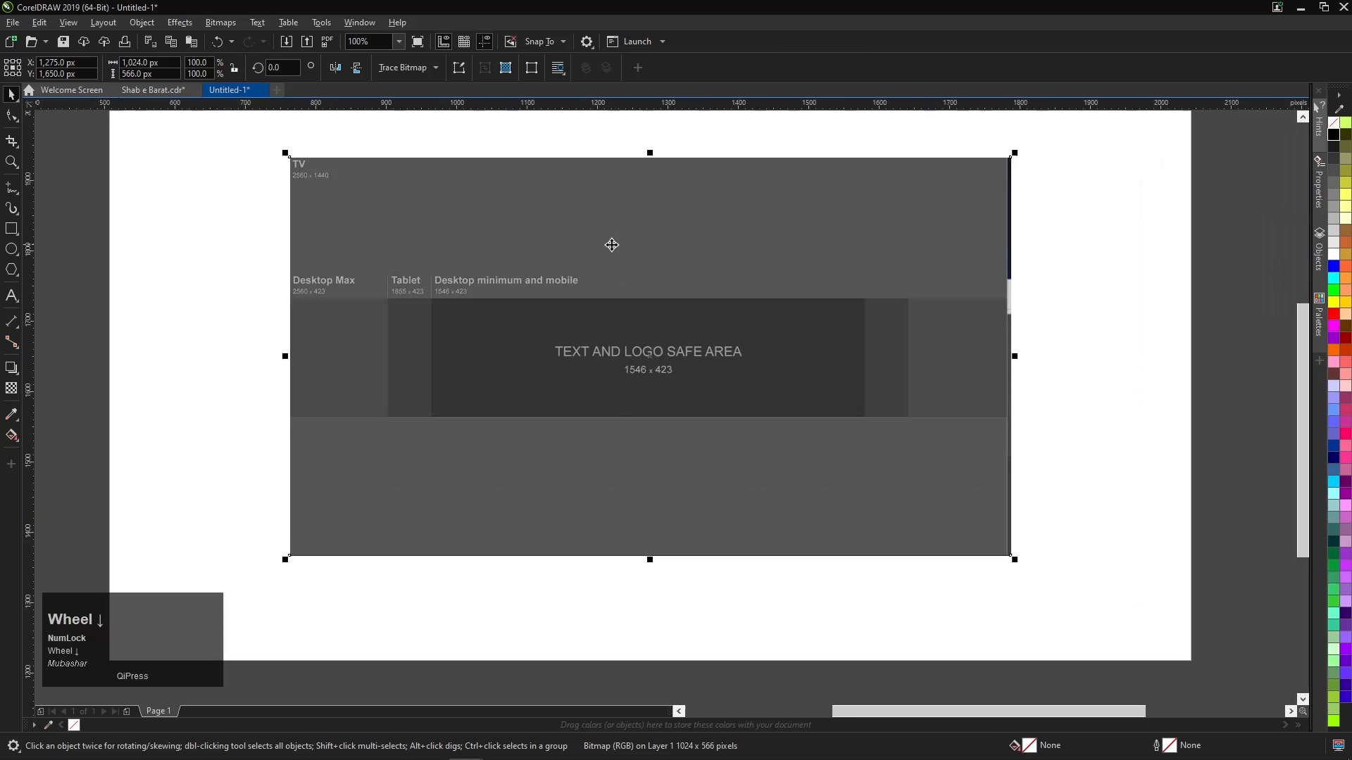
pyautogui.scroll(4, 1038, 306)
pyautogui.scroll(2, 939, 231)
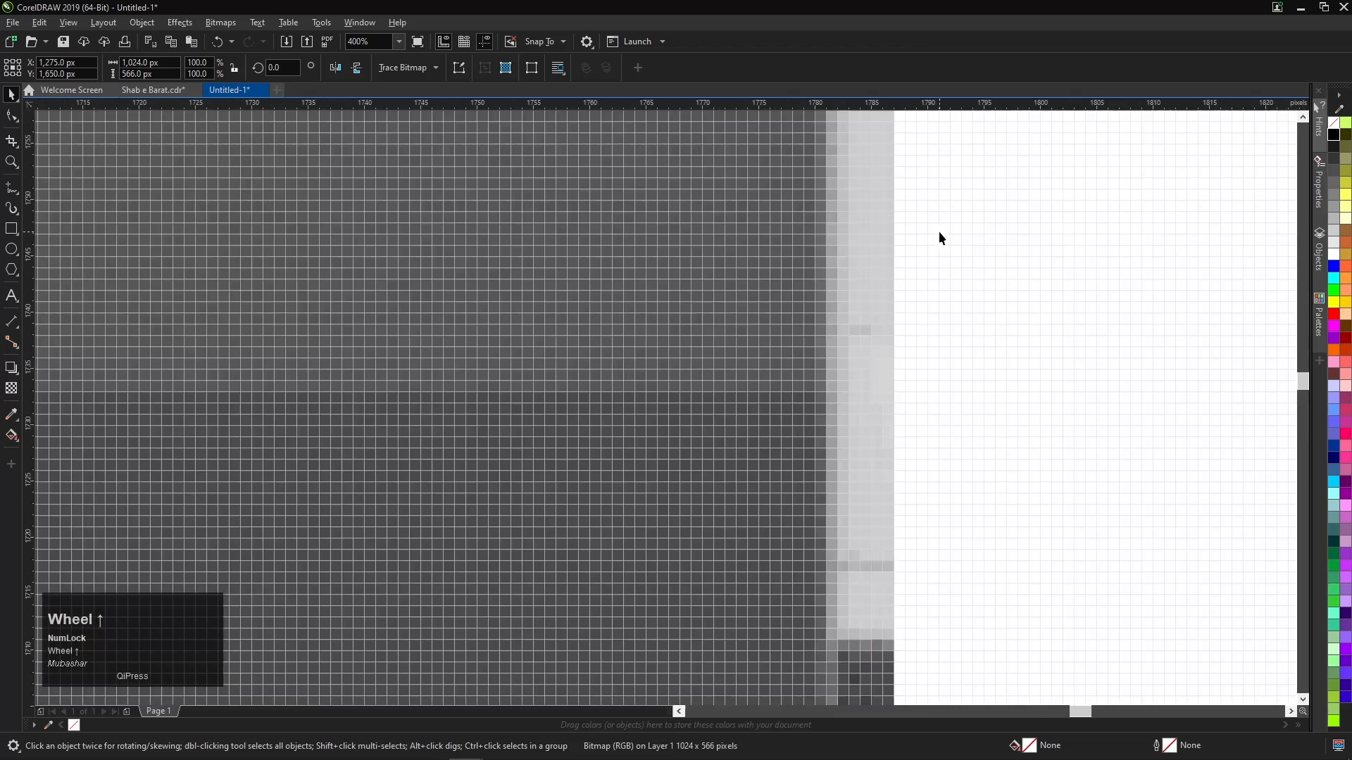
pyautogui.scroll(-2, 940, 231)
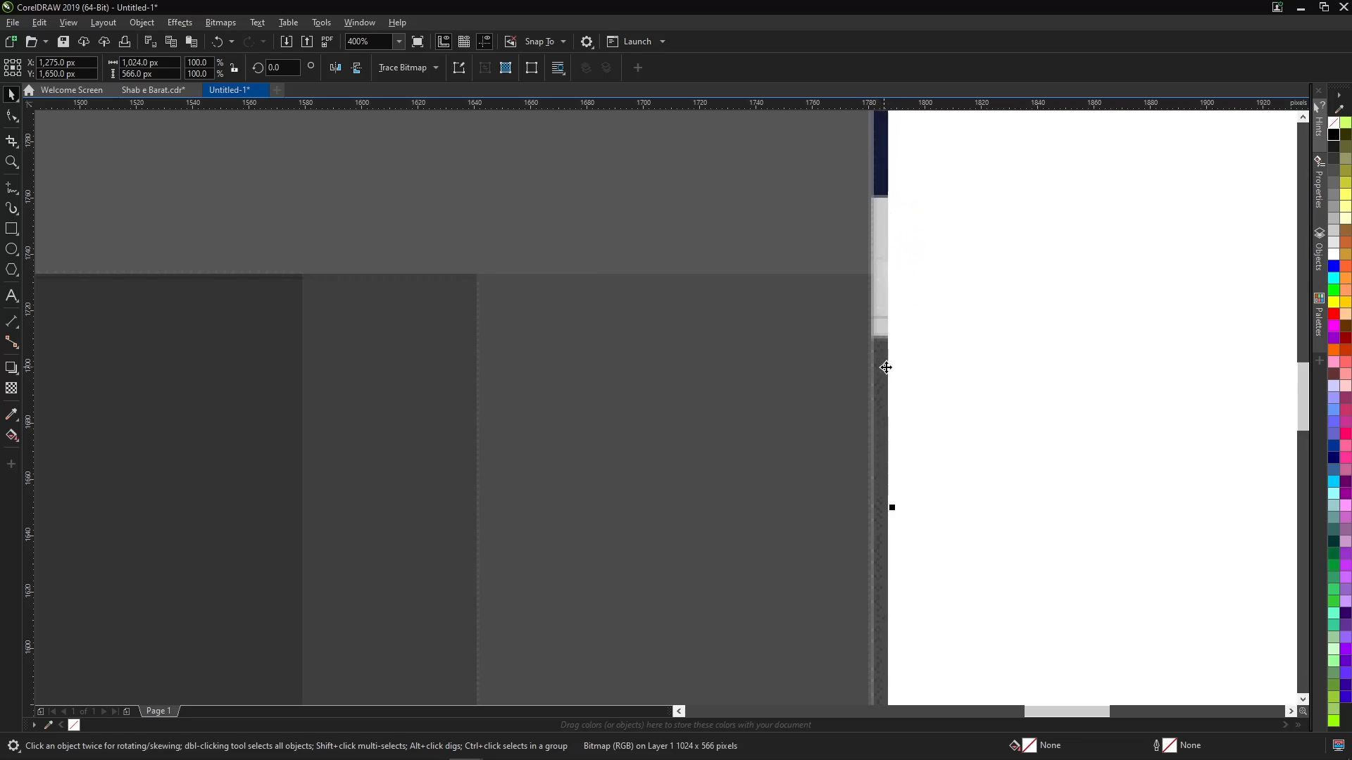
pyautogui.scroll(2, 891, 158)
pyautogui.scroll(-4, 859, 220)
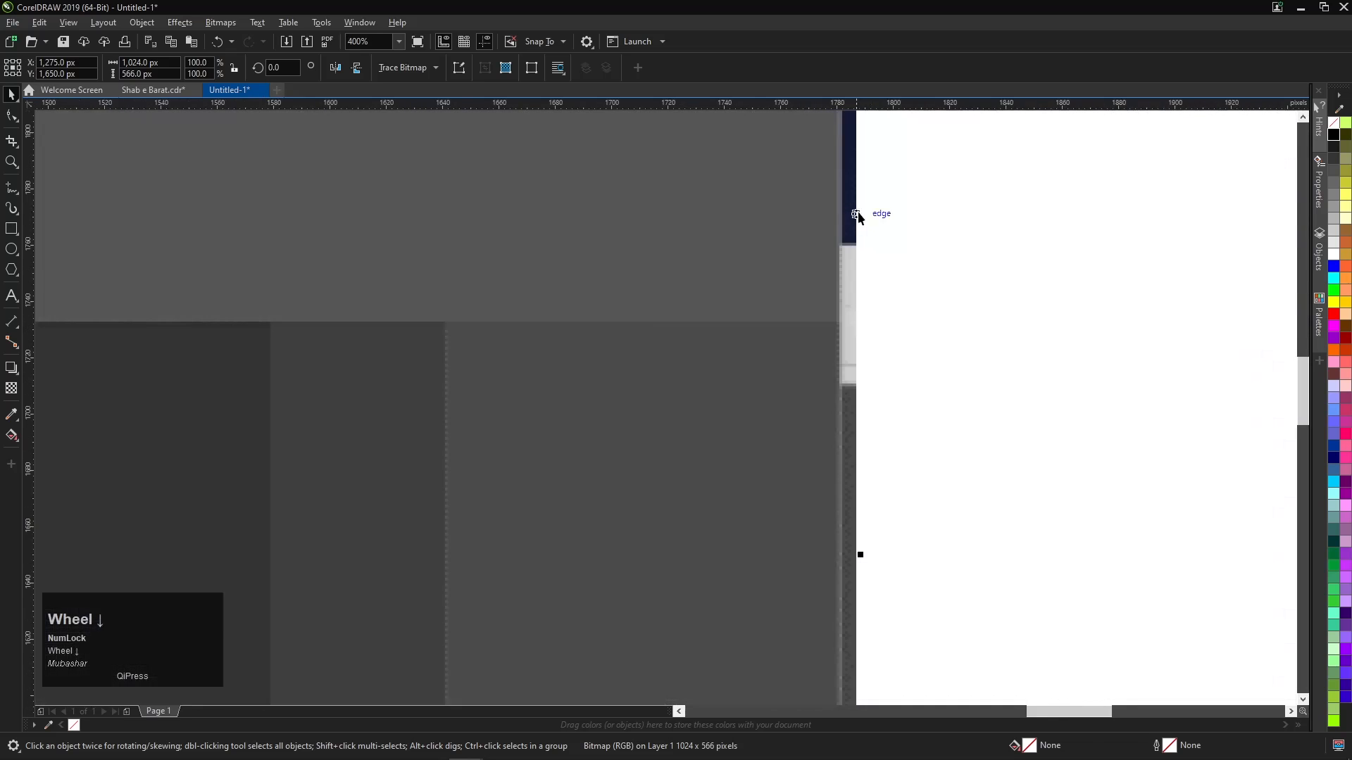
pyautogui.click(516, 362)
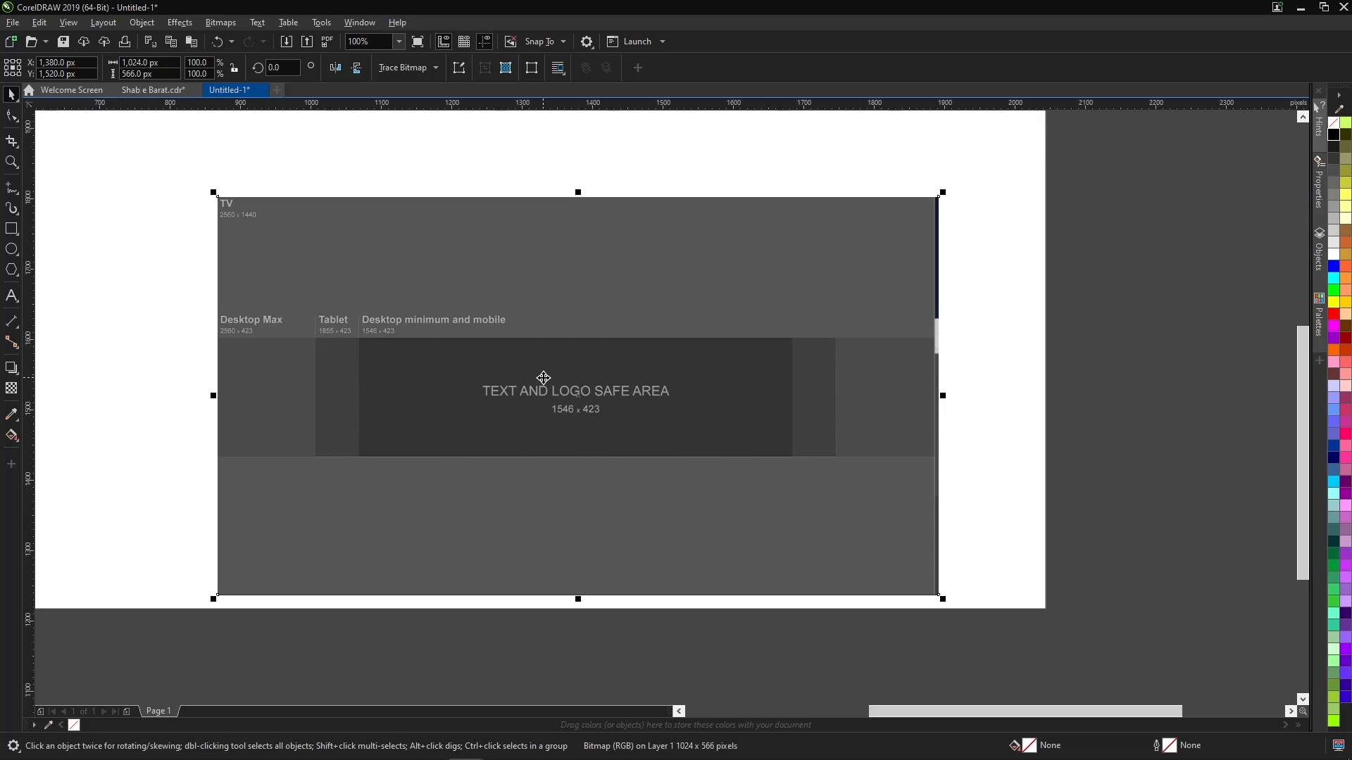
pyautogui.moveTo(447, 213); pyautogui.dragTo(488, 192)
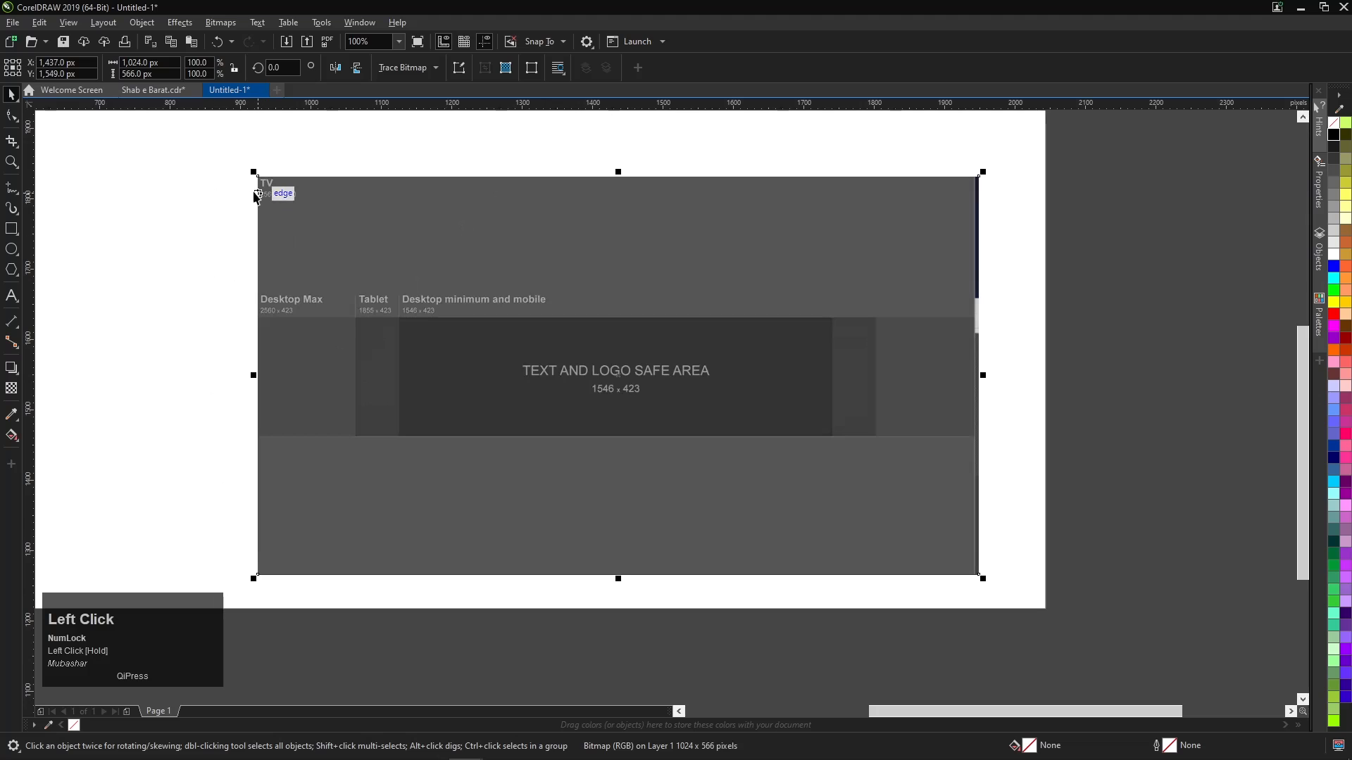
pyautogui.moveTo(225, 159); pyautogui.dragTo(360, 219)
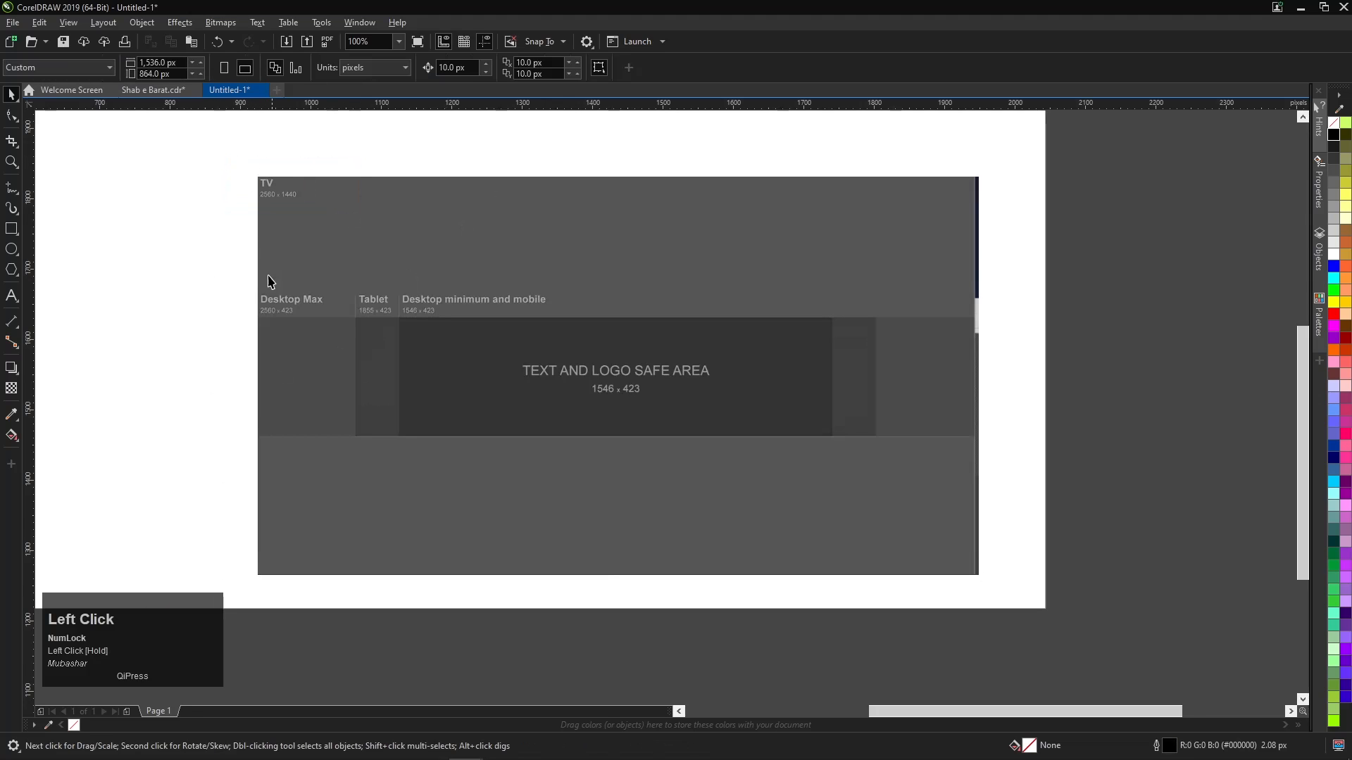
pyautogui.moveTo(217, 272); pyautogui.dragTo(334, 326)
pyautogui.moveTo(321, 258); pyautogui.dragTo(293, 242)
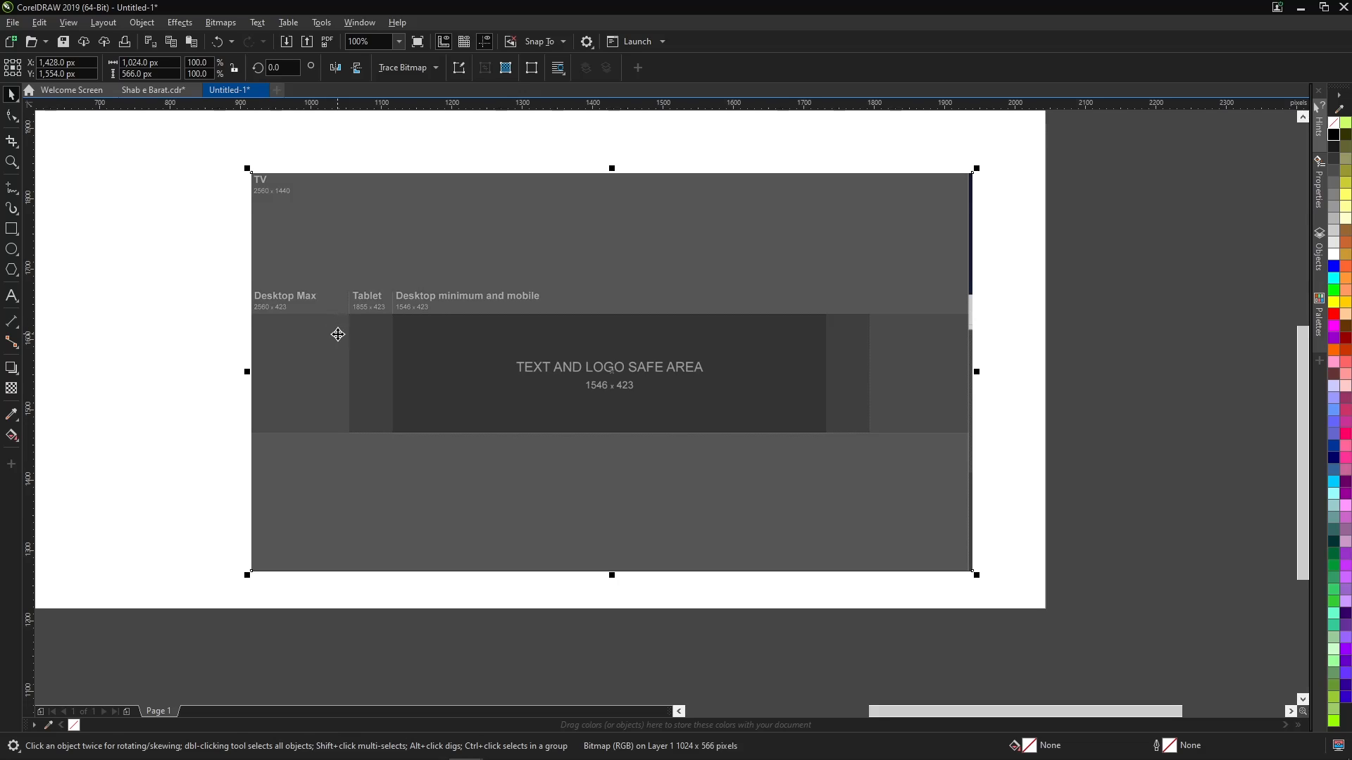
pyautogui.moveTo(275, 311); pyautogui.dragTo(279, 289)
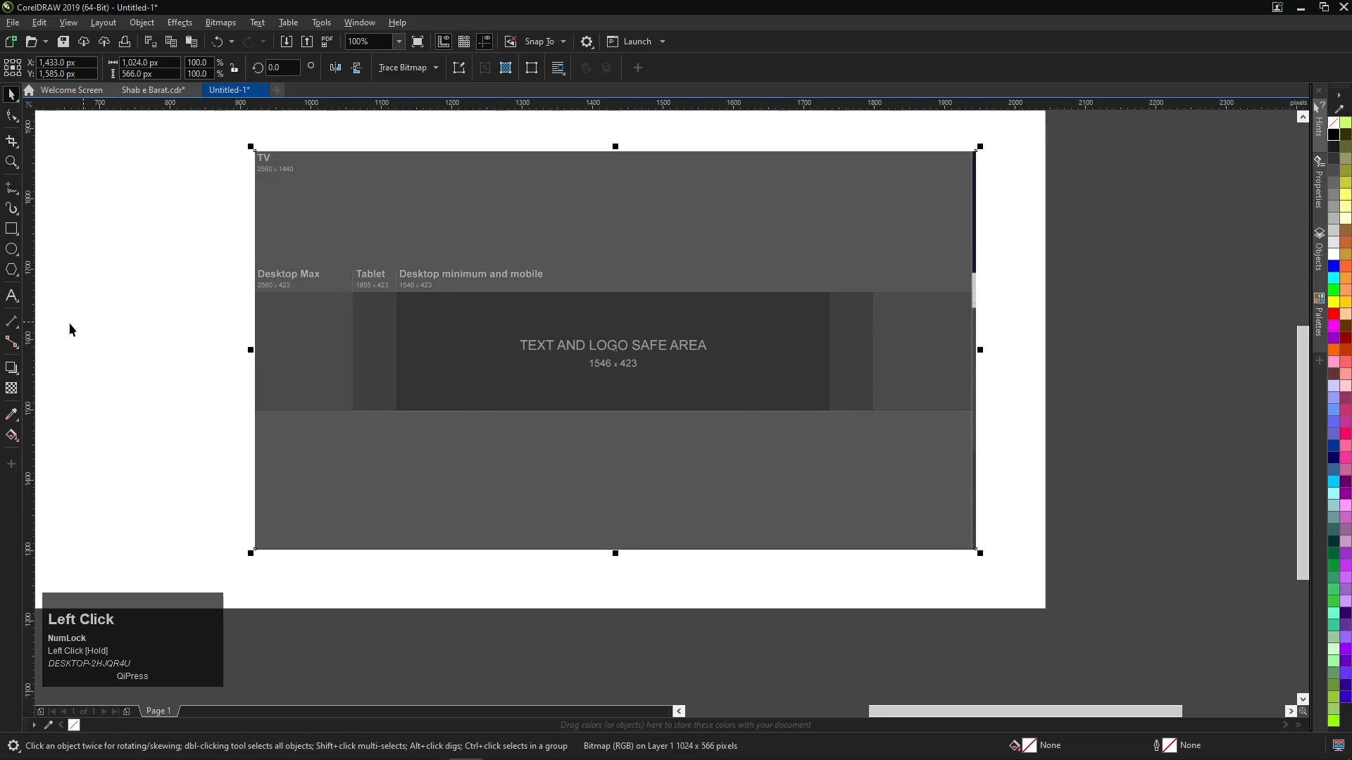
# Lock the banner layout image in place and deselect it.
pyautogui.rightClick(431, 211)
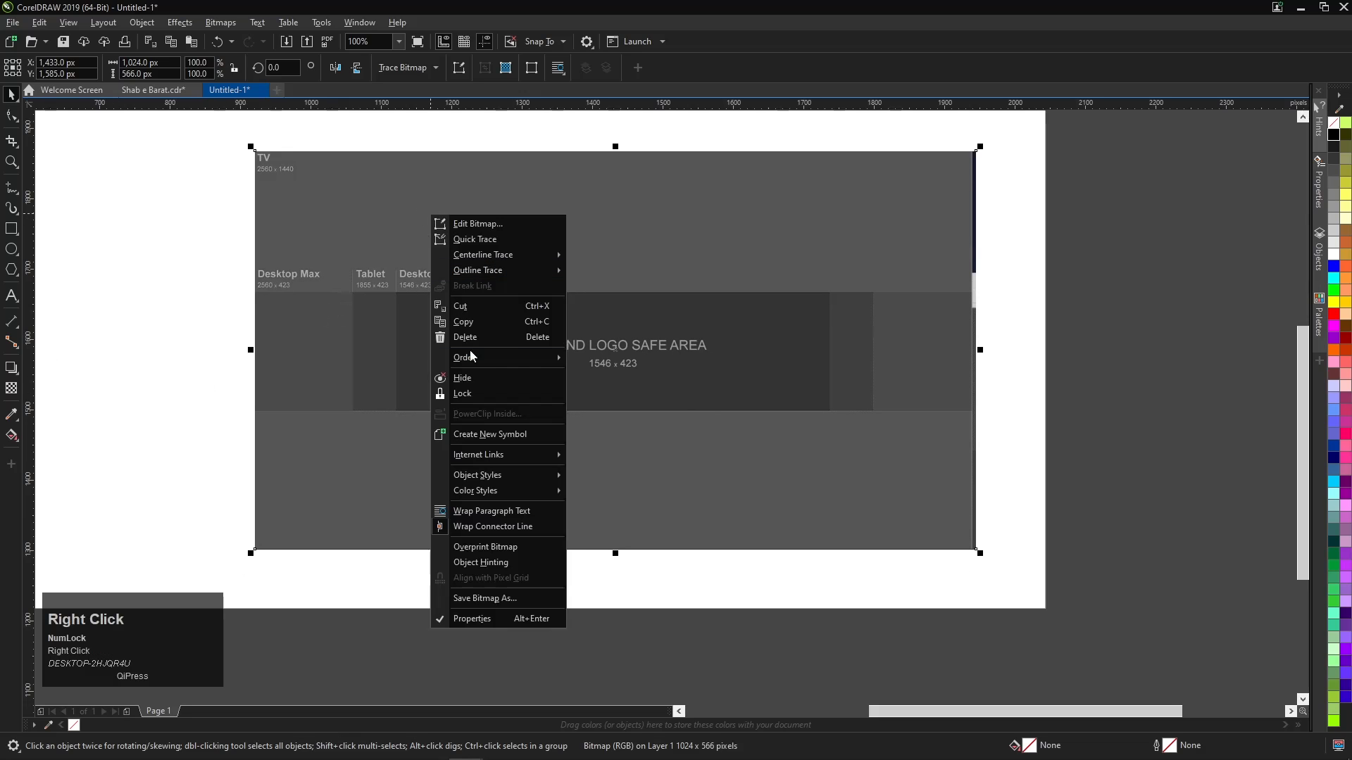
pyautogui.click(489, 399)
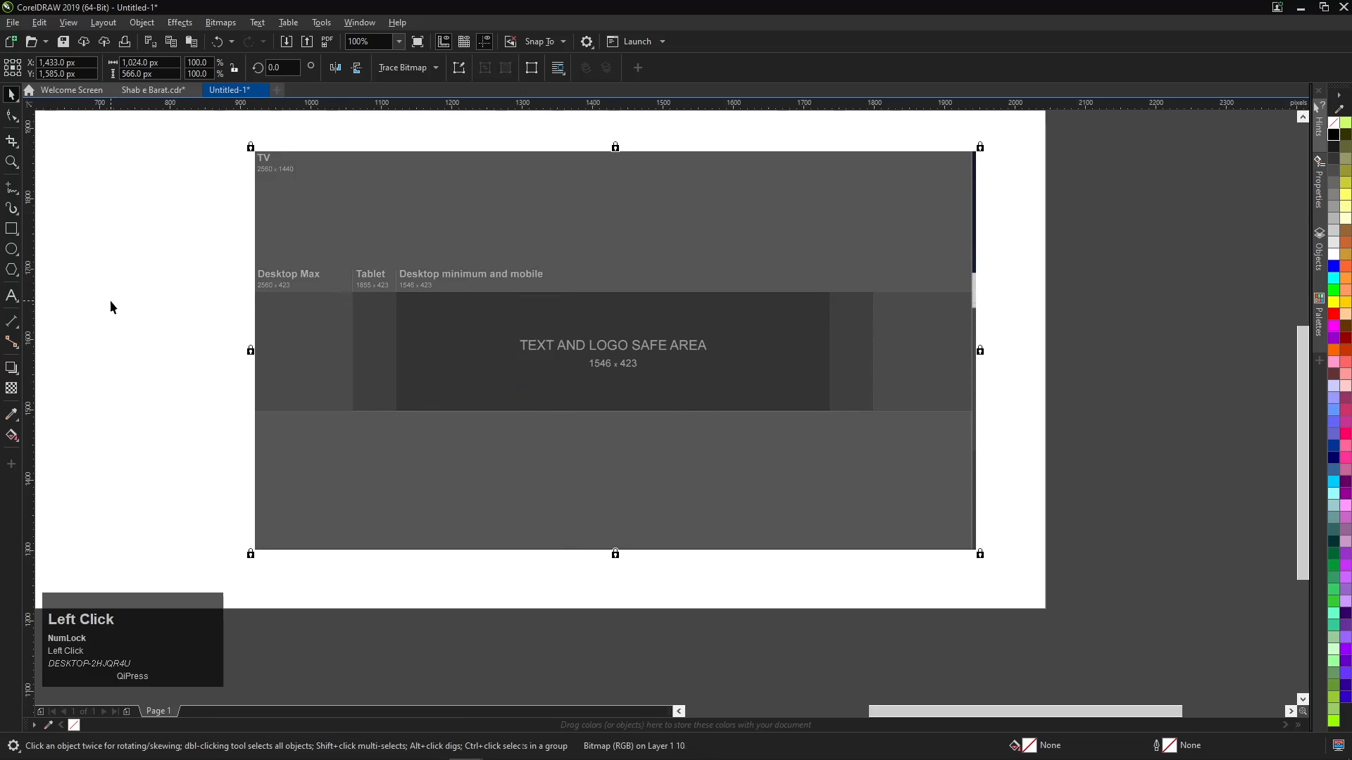
pyautogui.click(110, 300)
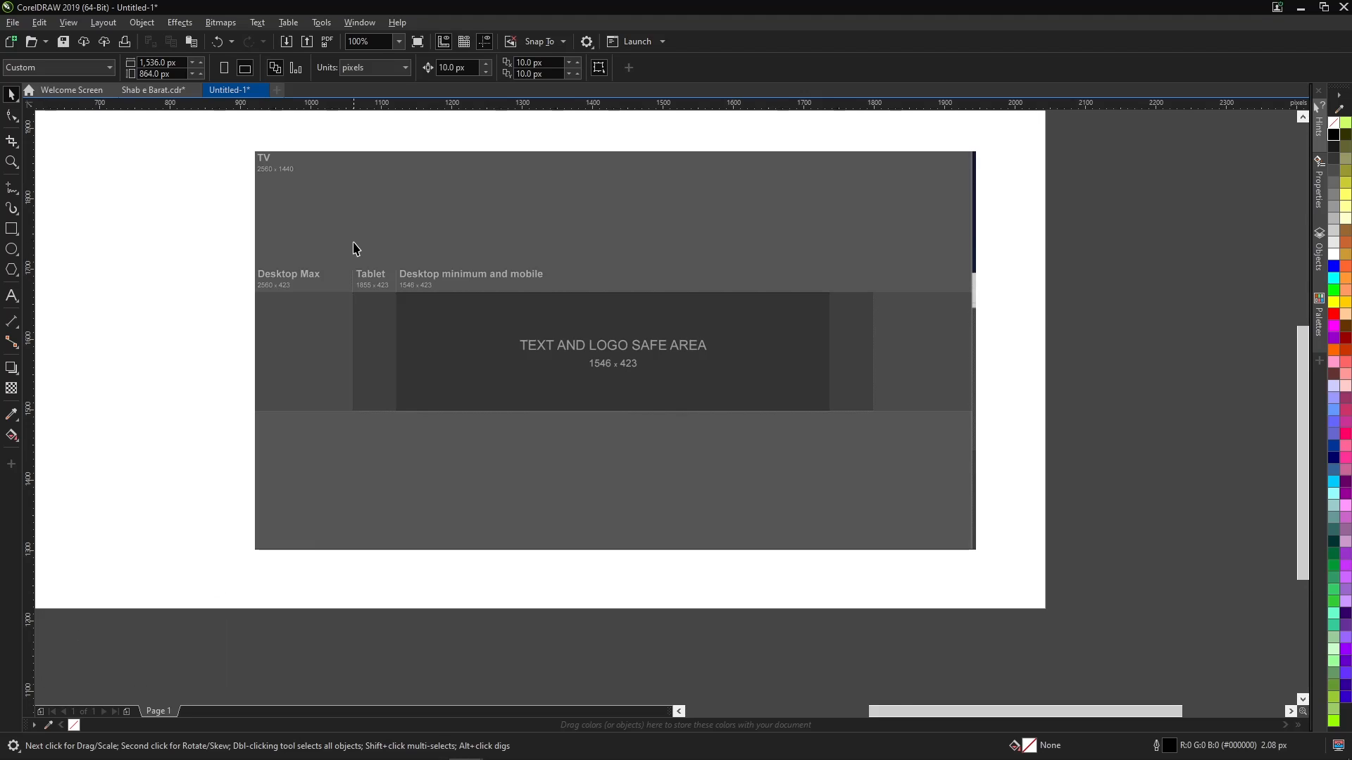
# Draw a rectangle about 312 × 35 px spanning from the Desktop Max zone across Tablet into the text and logo safe area.
pyautogui.scroll(1, 336, 326)
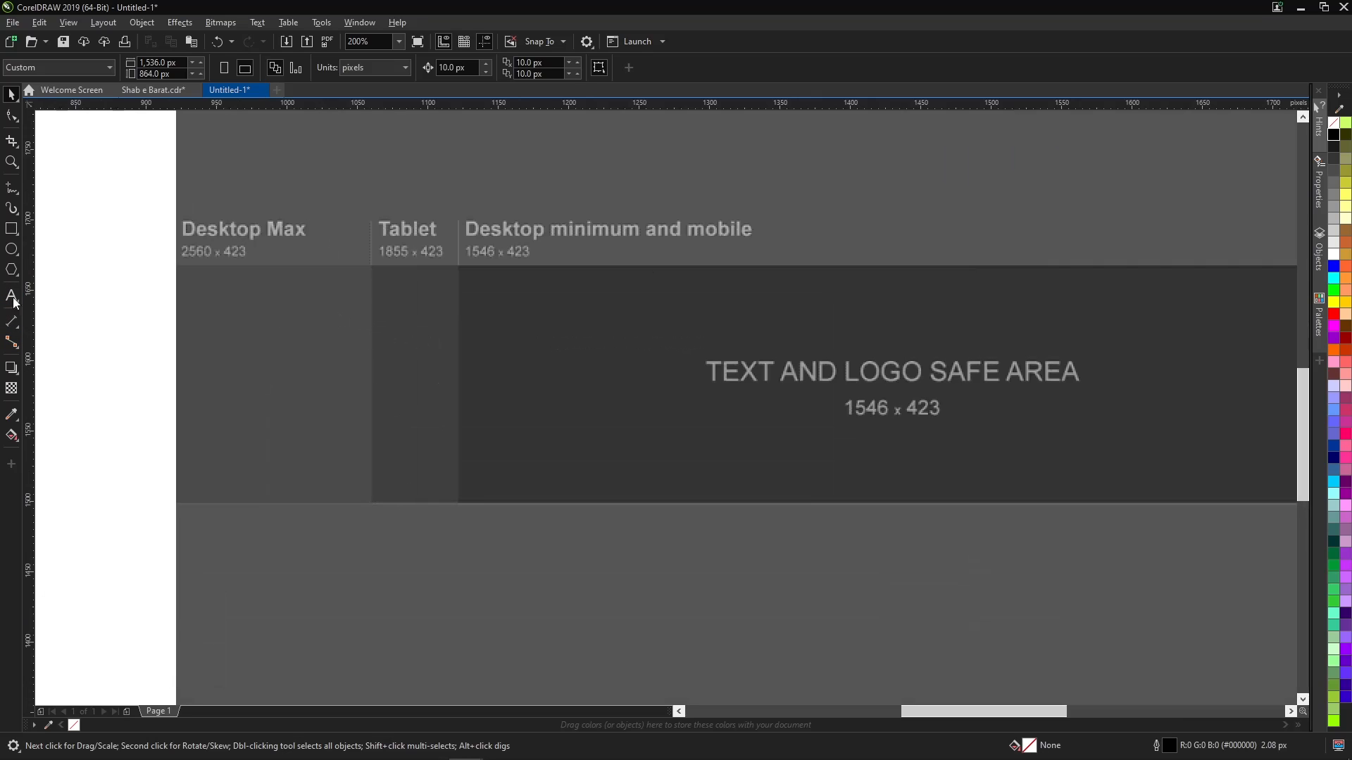
pyautogui.click(11, 229)
pyautogui.moveTo(203, 302); pyautogui.dragTo(644, 352)
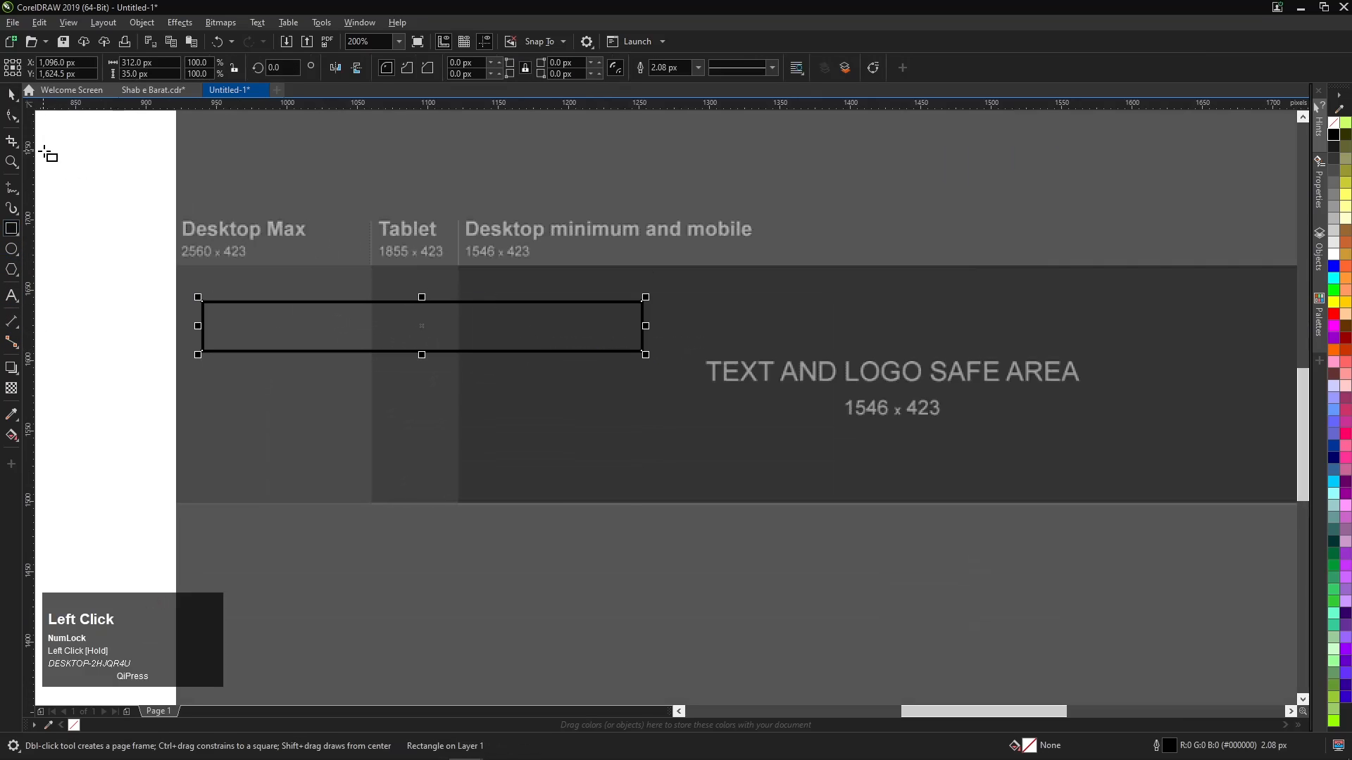
# Move the wide rectangle down about 6 px, fill it with red and remove its outline.
pyautogui.click(4, 98)
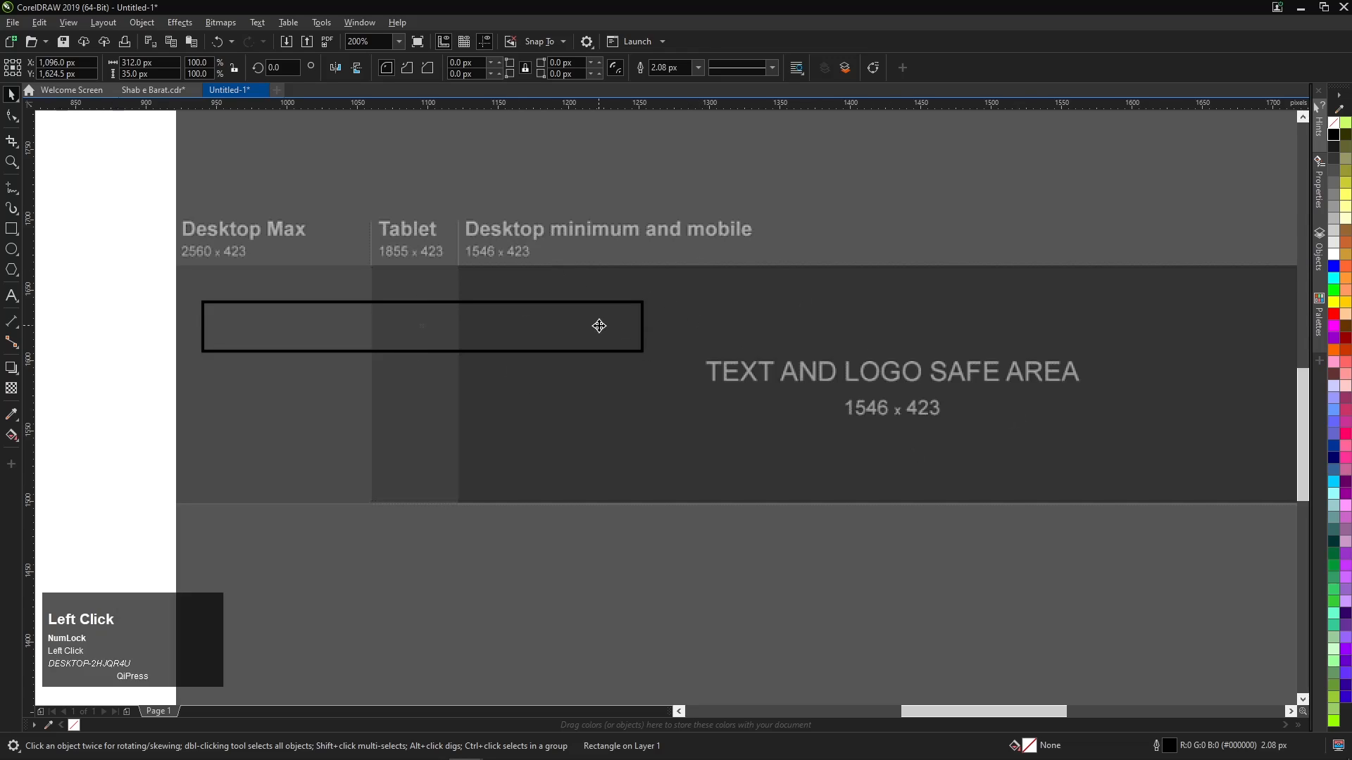
pyautogui.moveTo(598, 323); pyautogui.dragTo(598, 332)
pyautogui.click(1332, 318)
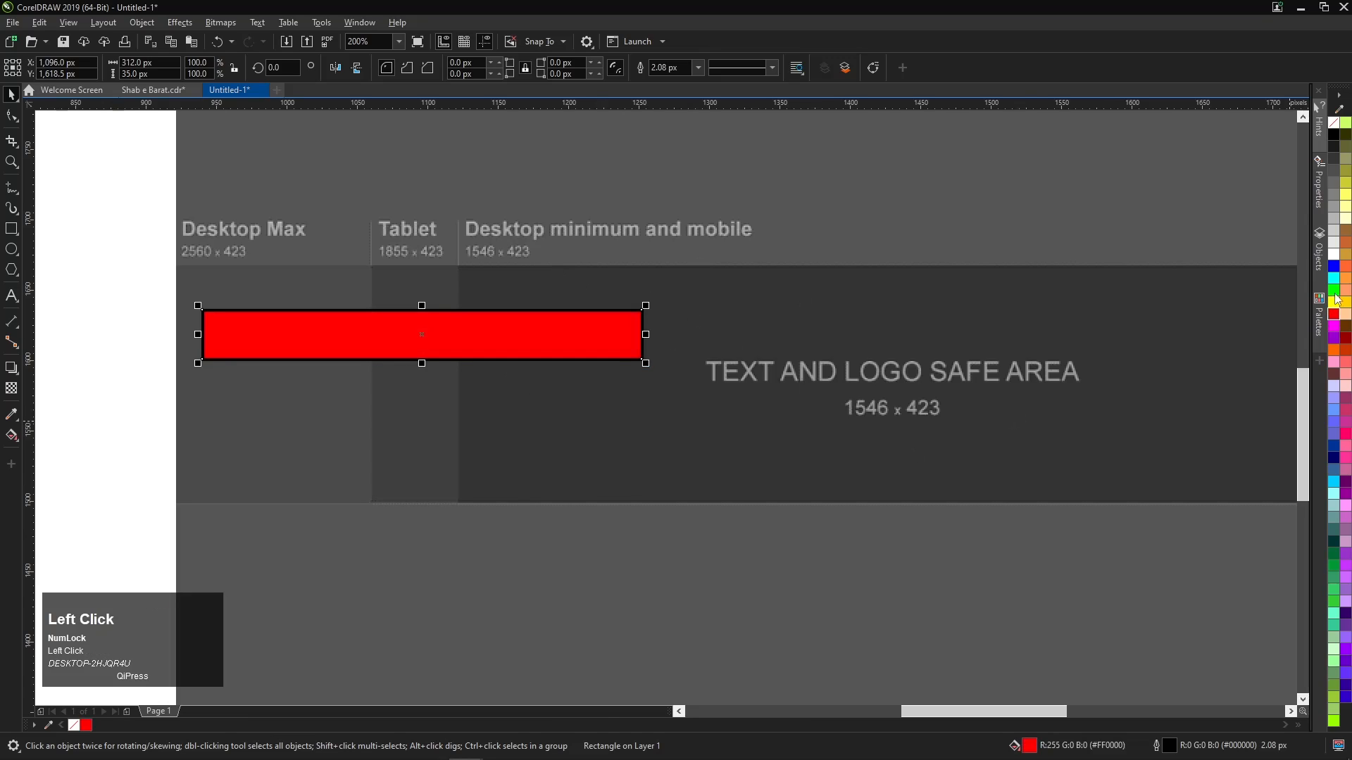
pyautogui.rightClick(1333, 123)
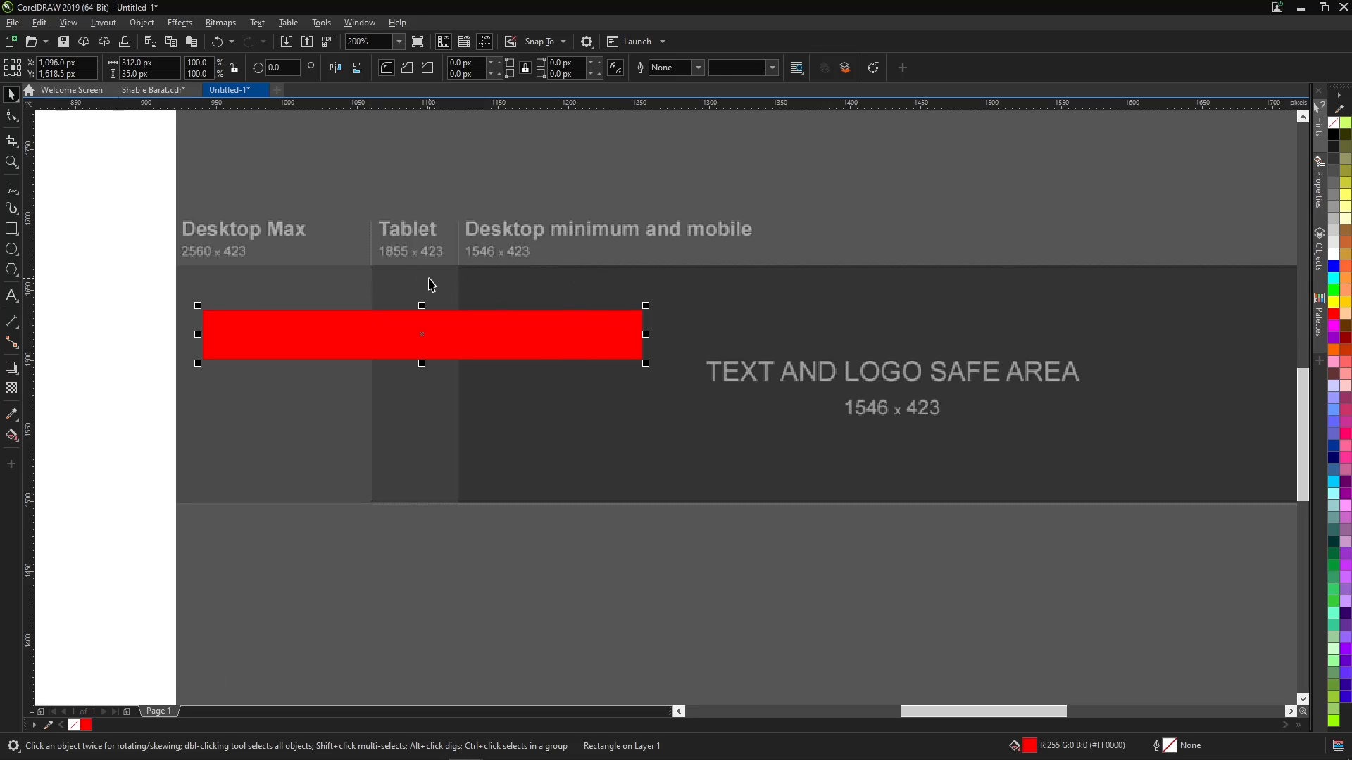
# Draw a second rectangle about 131 × 100 px inside the safe area, starting at its left edge and overlapping the red bar.
pyautogui.scroll(2, 438, 296)
pyautogui.scroll(-2, 467, 301)
pyautogui.scroll(1, 480, 313)
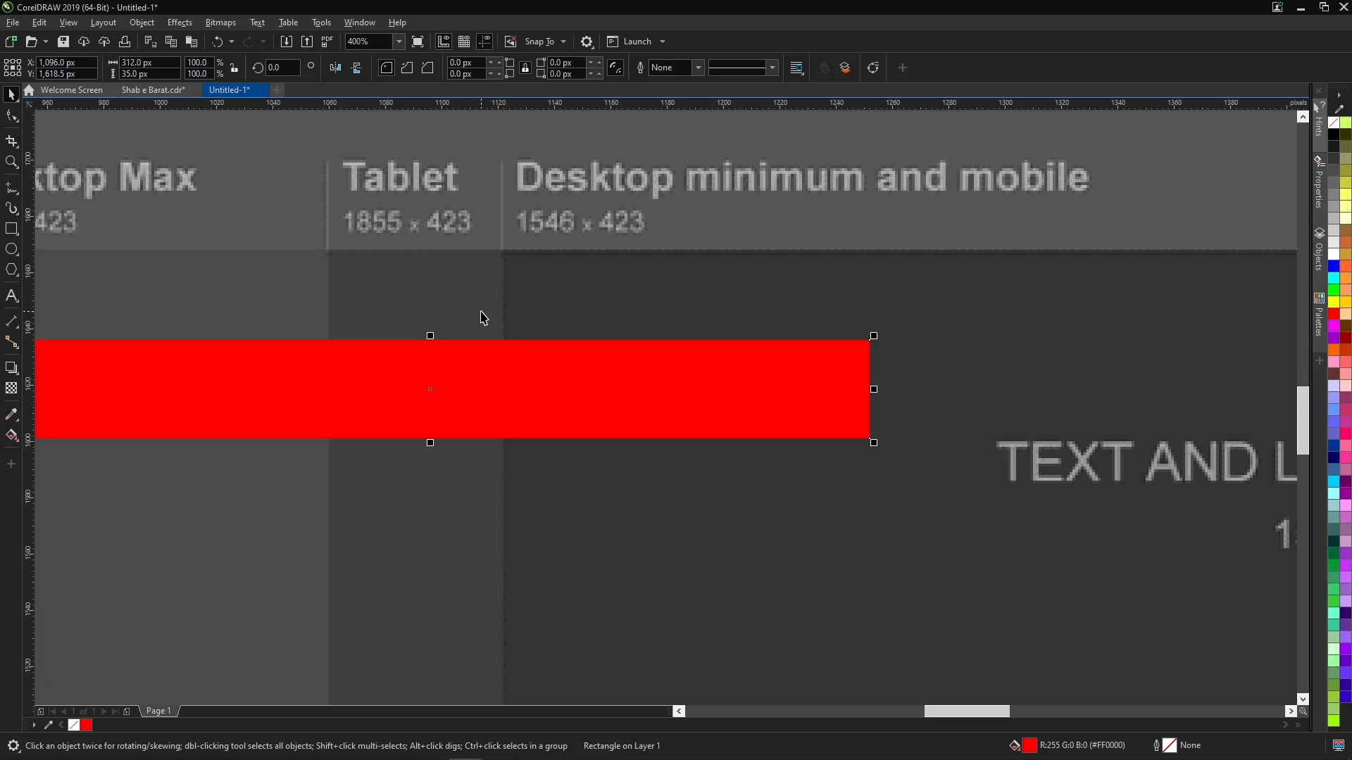
pyautogui.scroll(-1, 446, 307)
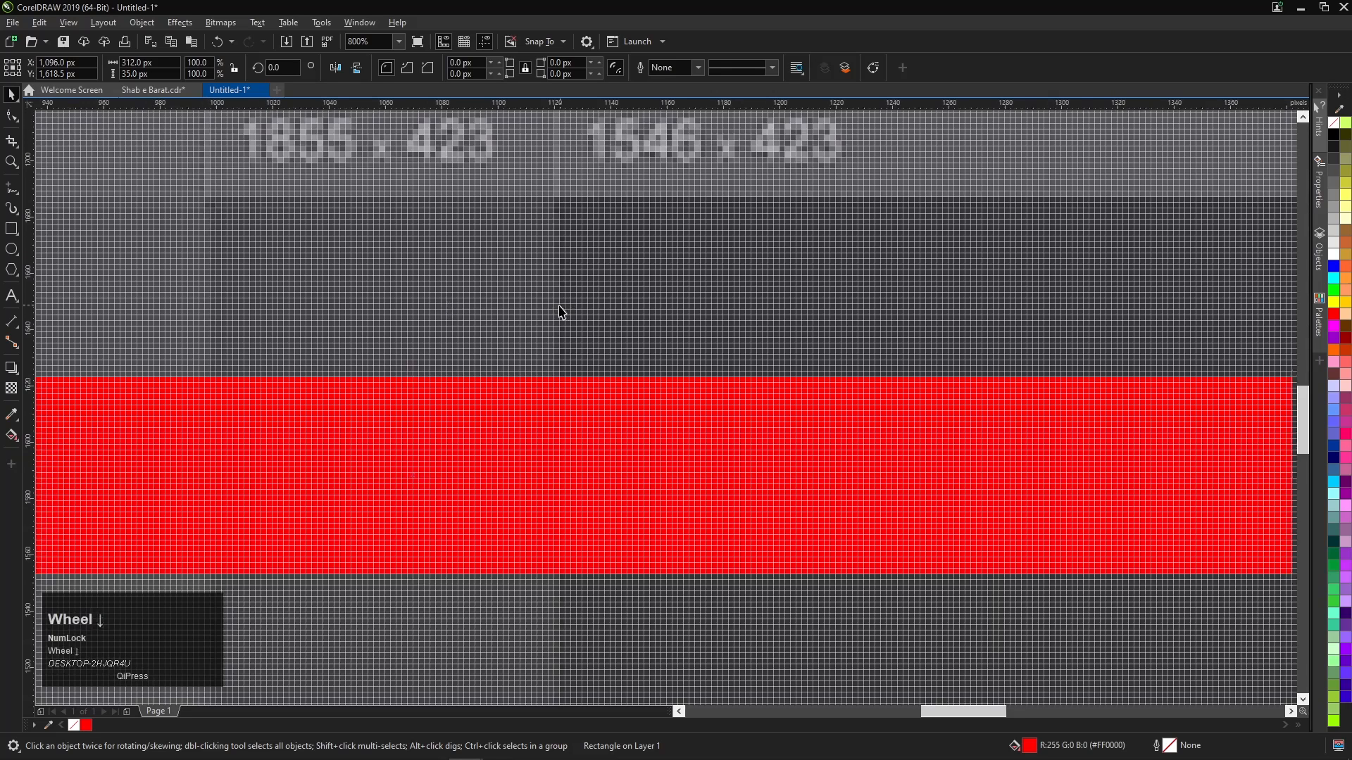
pyautogui.scroll(-1, 561, 312)
pyautogui.click(12, 228)
pyautogui.moveTo(561, 274); pyautogui.dragTo(933, 558)
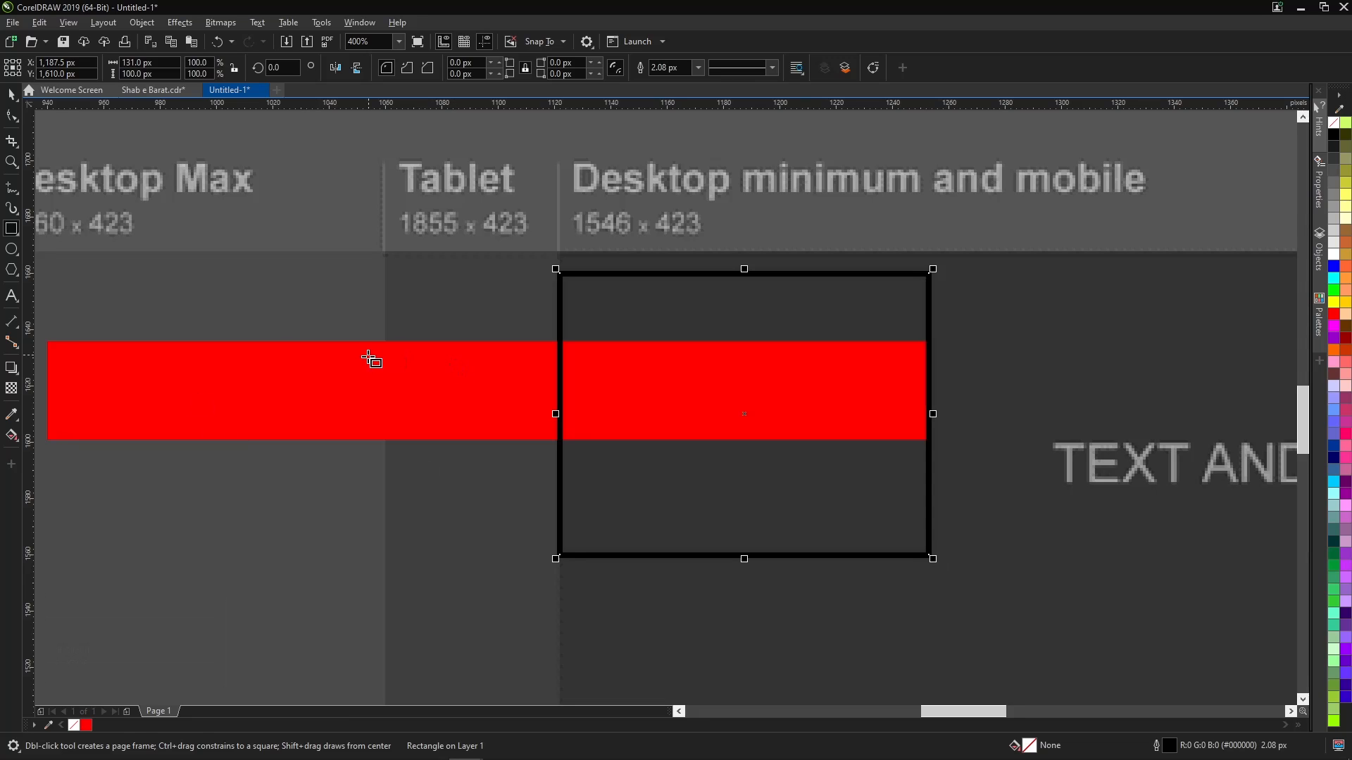
pyautogui.scroll(-4, 368, 358)
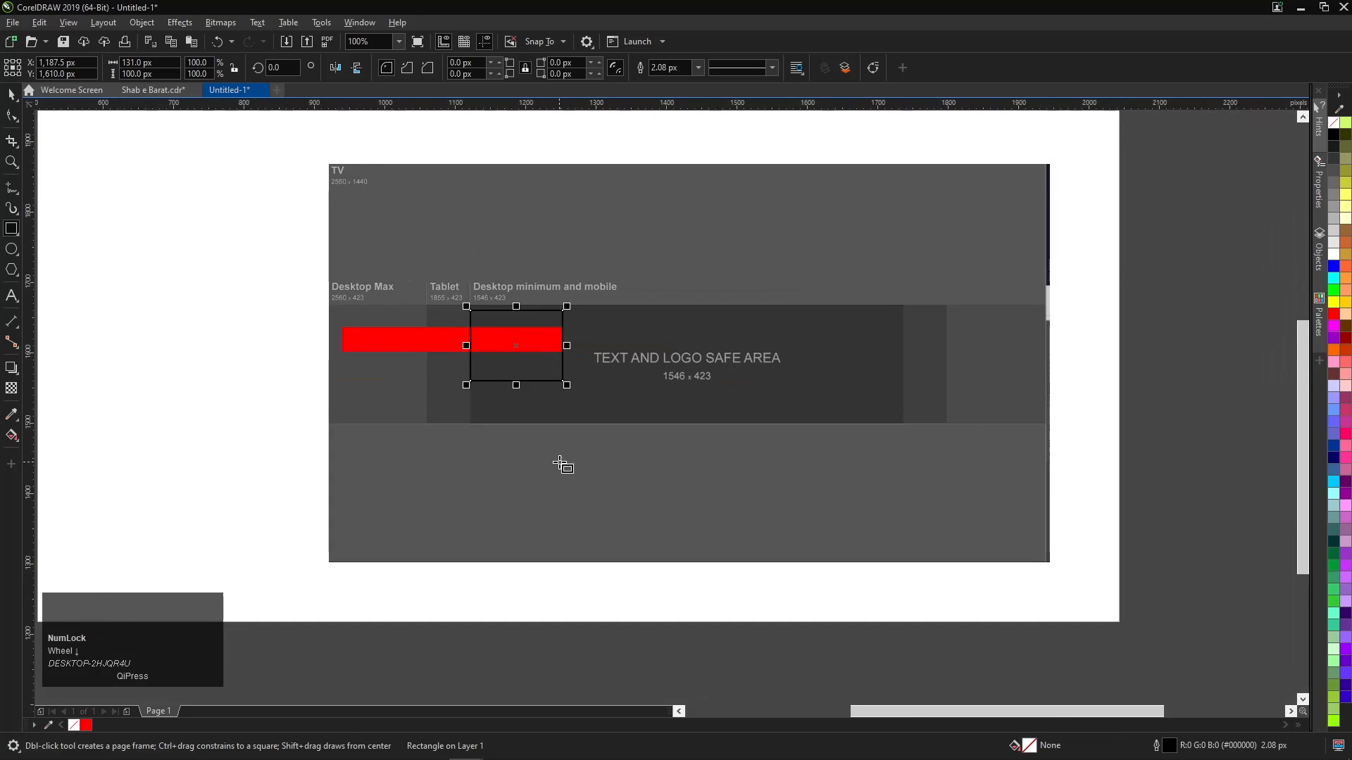
pyautogui.scroll(4, 457, 333)
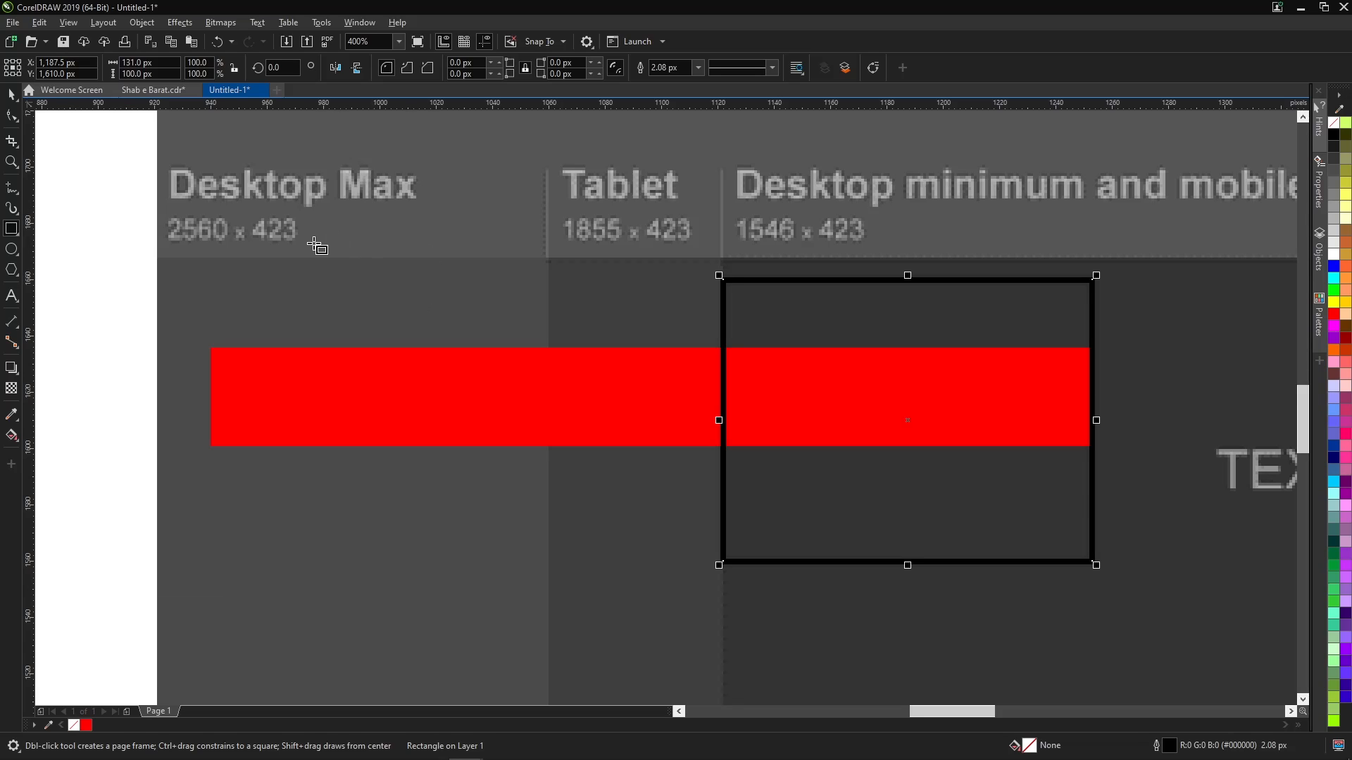
# Draw a rectangle about 1,021 × 175 px around the full-width Desktop Max strip of the banner layout.
pyautogui.scroll(-2, 160, 255)
pyautogui.moveTo(160, 255); pyautogui.dragTo(1168, 505)
pyautogui.scroll(-2, 1147, 401)
pyautogui.scroll(2, 1041, 377)
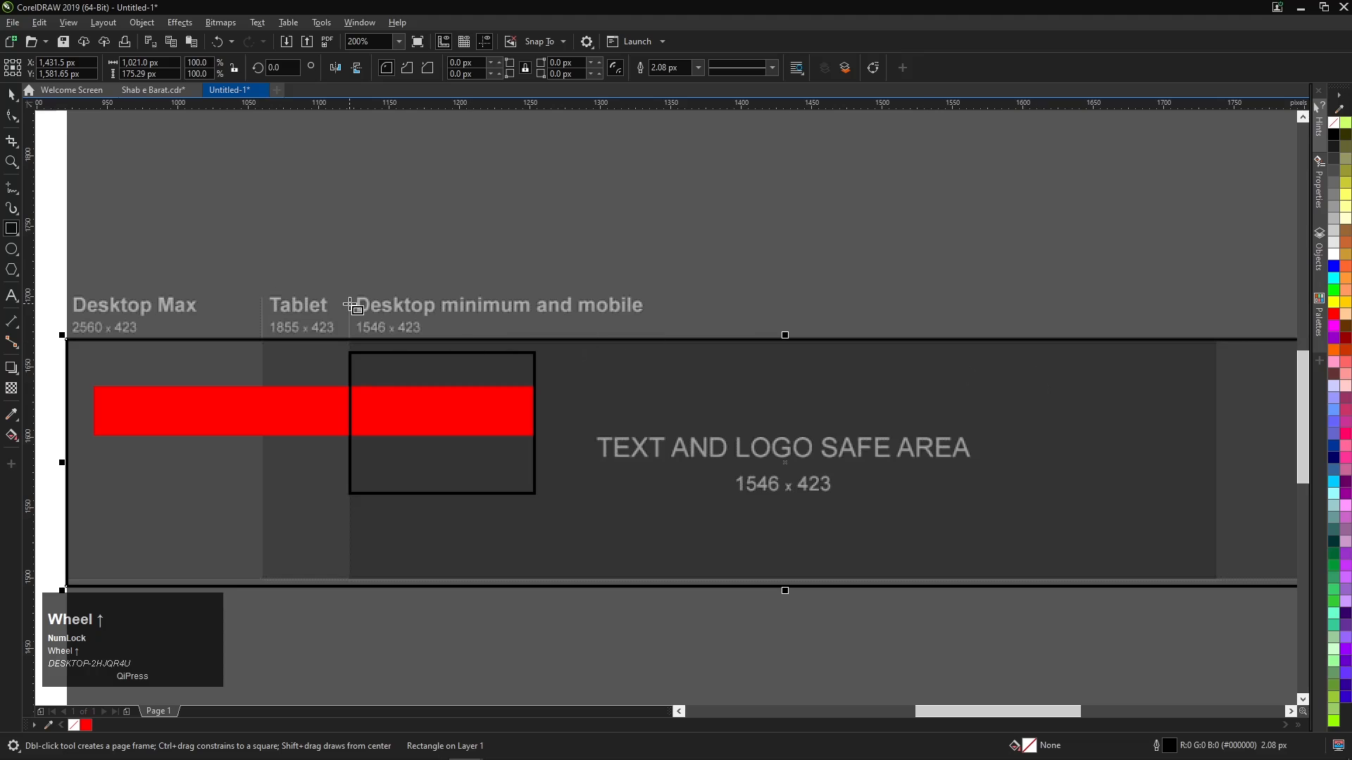
# Draw a rectangle about 619 × 212 px around the central text and logo safe area.
pyautogui.moveTo(345, 301); pyautogui.dragTo(1216, 599)
pyautogui.scroll(-2, 1217, 600)
pyautogui.scroll(1, 902, 473)
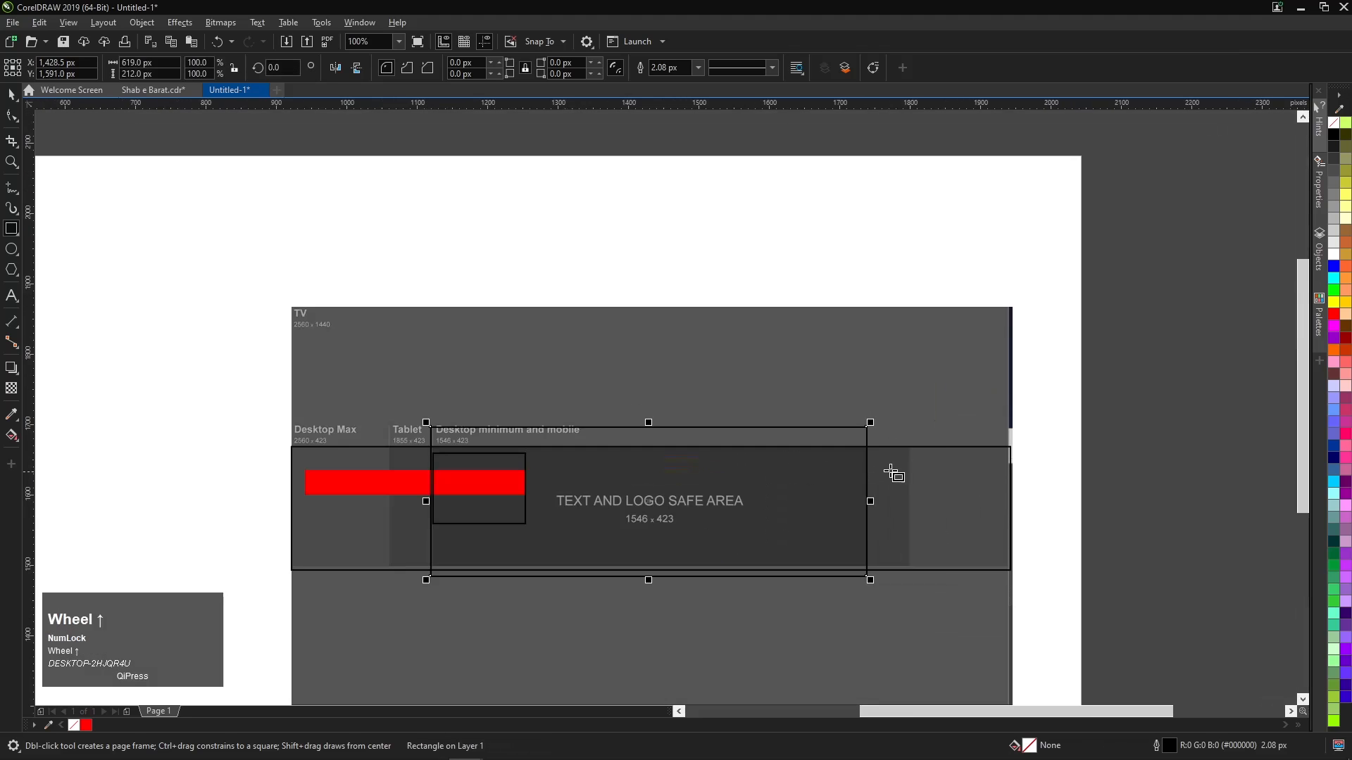
# Draw a rectangle around the Tablet zone and narrow it slightly to about 738 × 207 px.
pyautogui.moveTo(917, 429); pyautogui.dragTo(391, 576)
pyautogui.moveTo(925, 505); pyautogui.dragTo(918, 504)
pyautogui.scroll(-1, 714, 425)
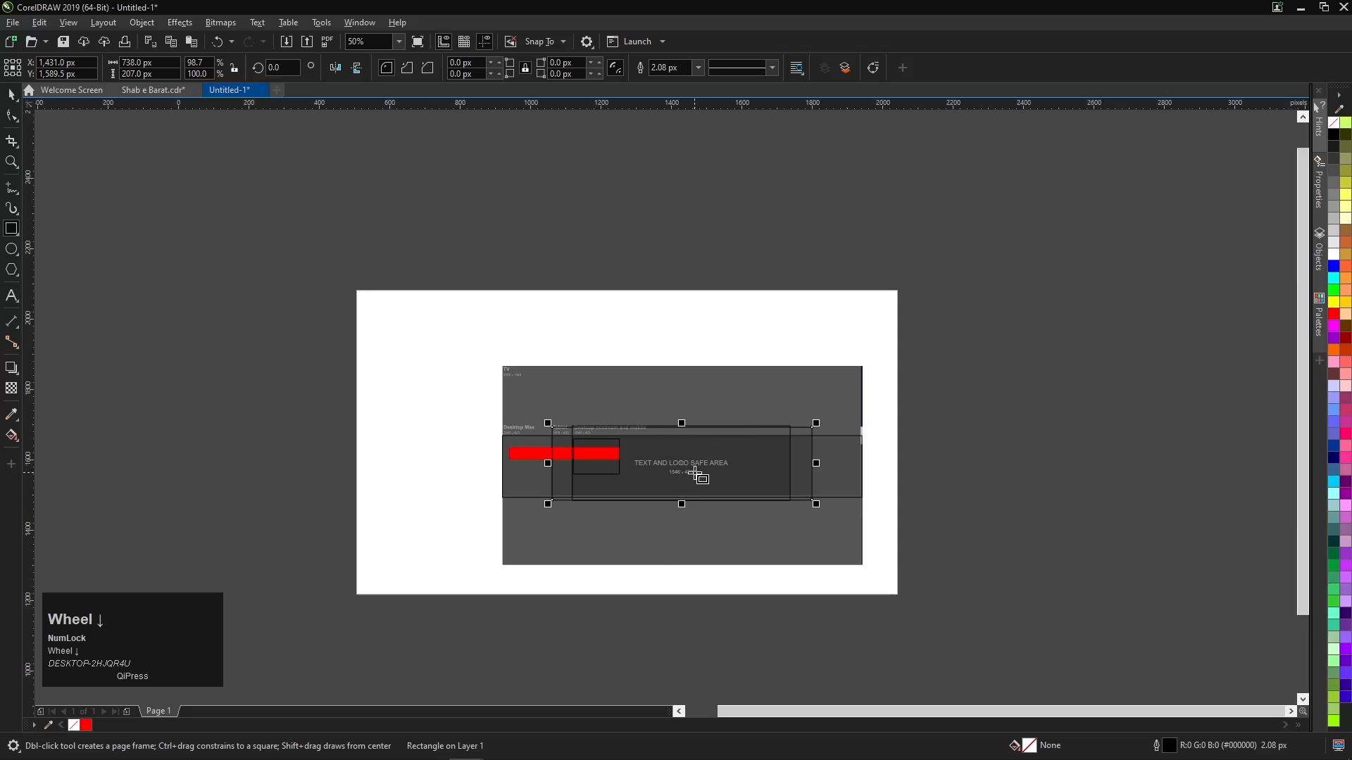
pyautogui.scroll(1, 693, 470)
pyautogui.click(13, 94)
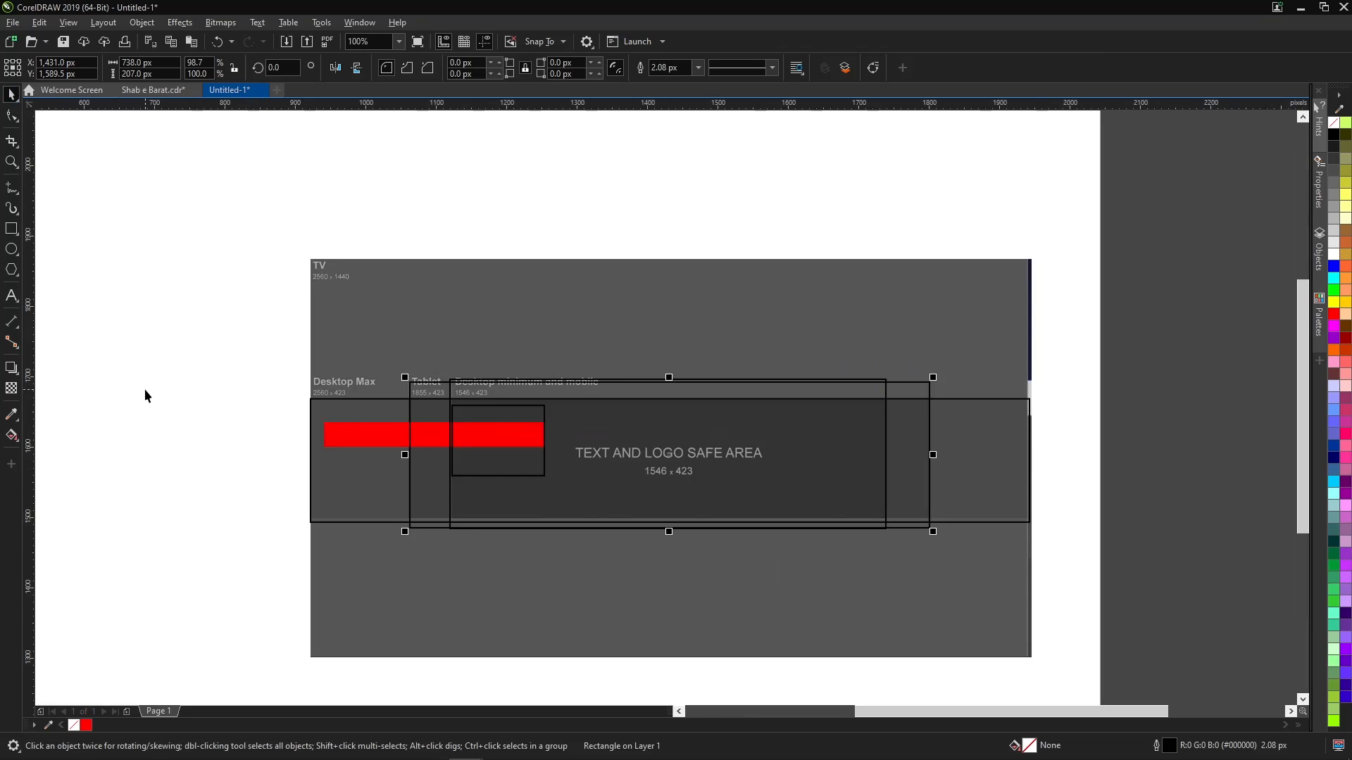
# Delete all five demonstration rectangles, including the red bar, from on top of the banner layout image.
pyautogui.scroll(2, 441, 566)
pyautogui.scroll(-1, 775, 266)
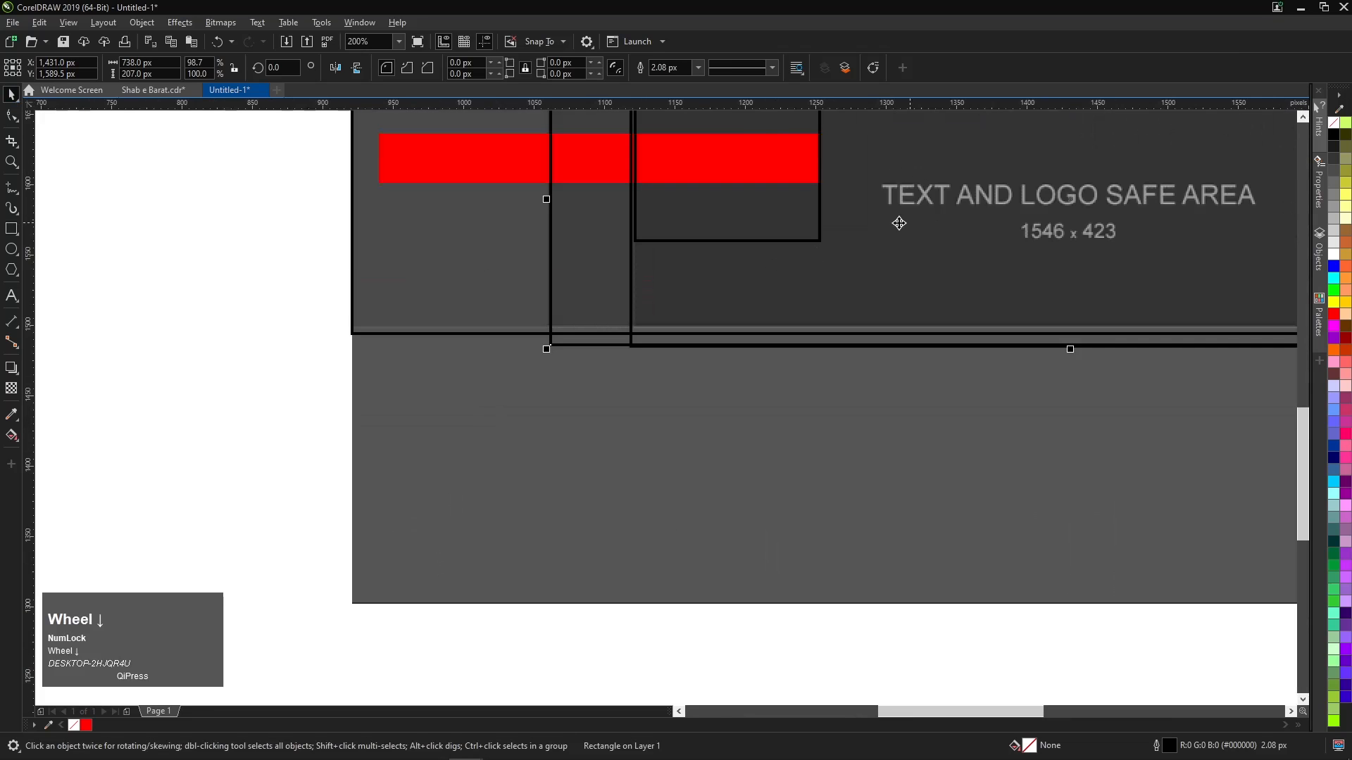
pyautogui.scroll(-2, 892, 217)
pyautogui.scroll(1, 862, 213)
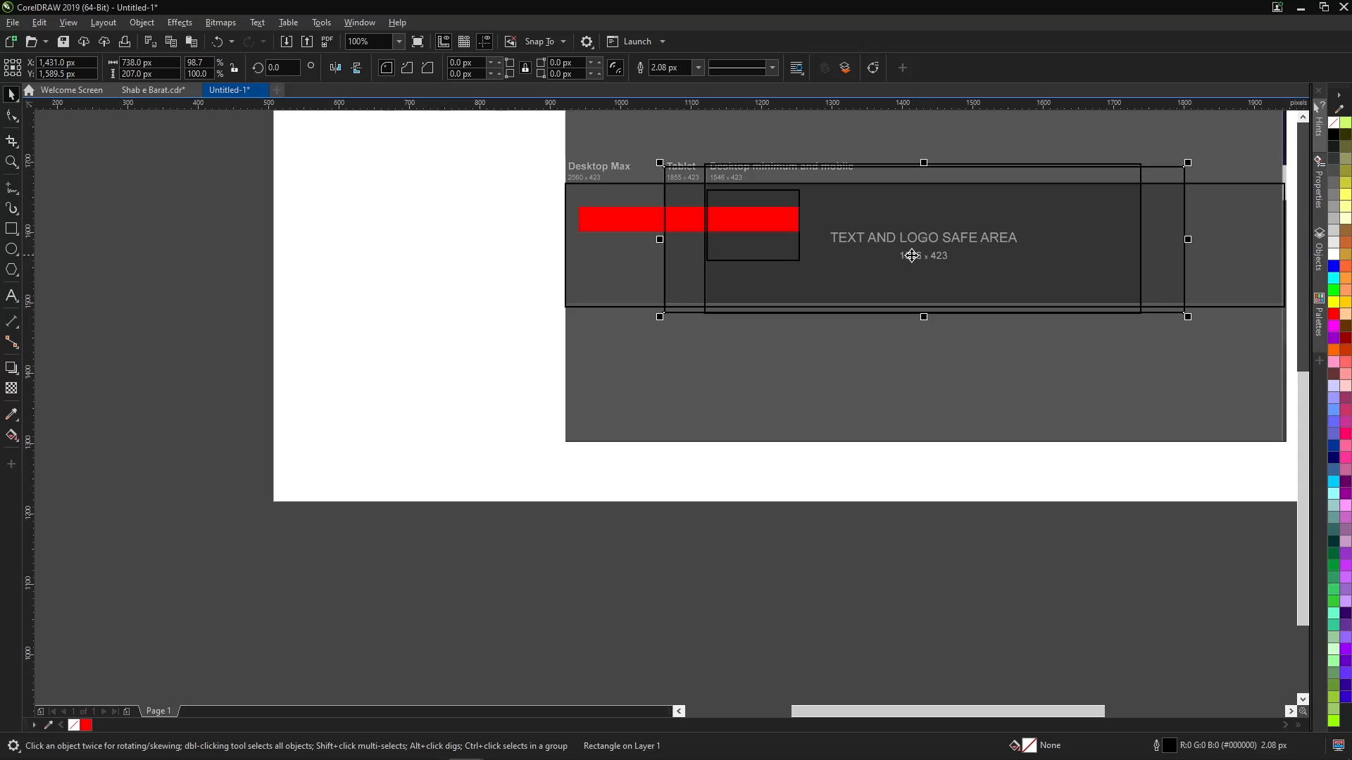
pyautogui.scroll(-2, 915, 255)
pyautogui.moveTo(662, 182); pyautogui.dragTo(1169, 346)
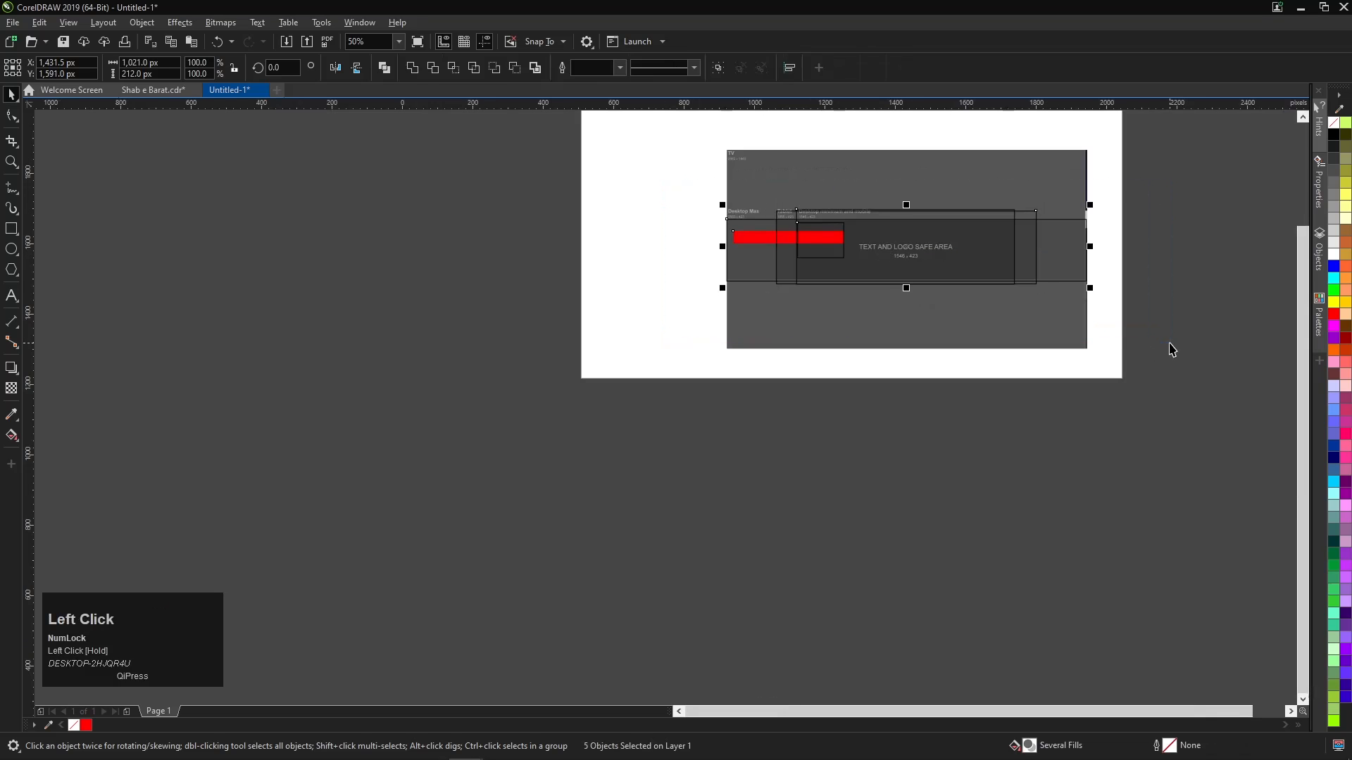
pyautogui.press('Delete')
pyautogui.scroll(3, 700, 150)
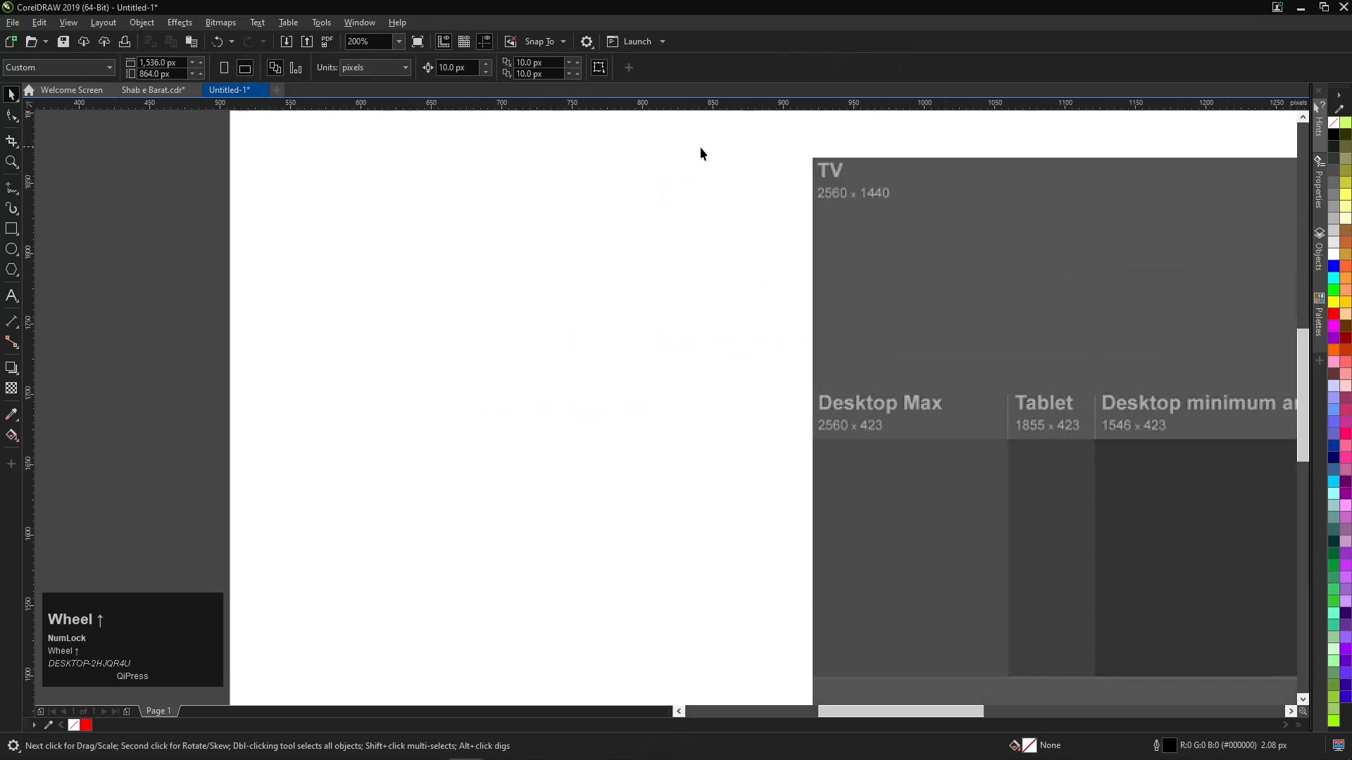
# Draw a rectangle beside the banner layout image and set its size to 2560 × 1440 px.
pyautogui.scroll(-3, 761, 214)
pyautogui.scroll(3, 795, 212)
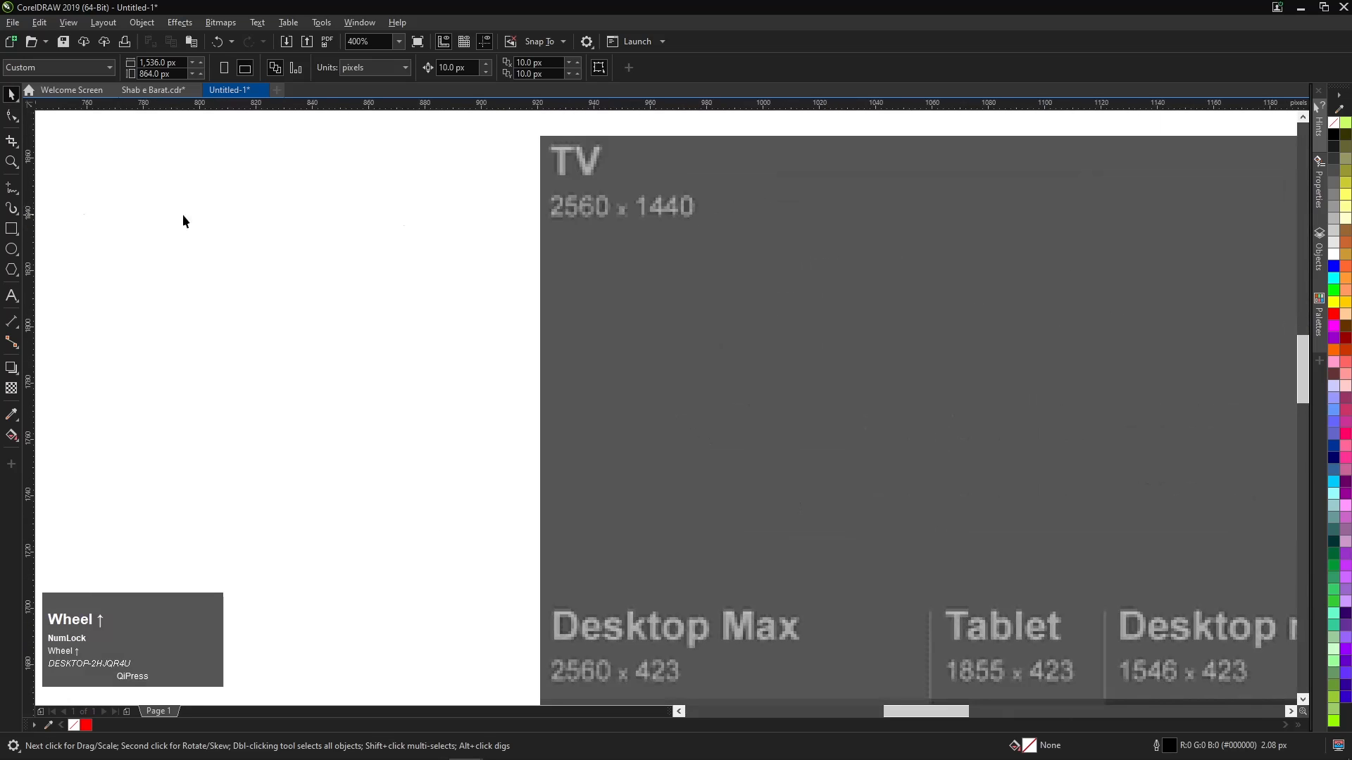
pyautogui.click(12, 229)
pyautogui.moveTo(58, 221); pyautogui.dragTo(472, 494)
pyautogui.click(154, 62)
pyautogui.moveTo(154, 63); pyautogui.dragTo(53, 63)
pyautogui.write('2560')
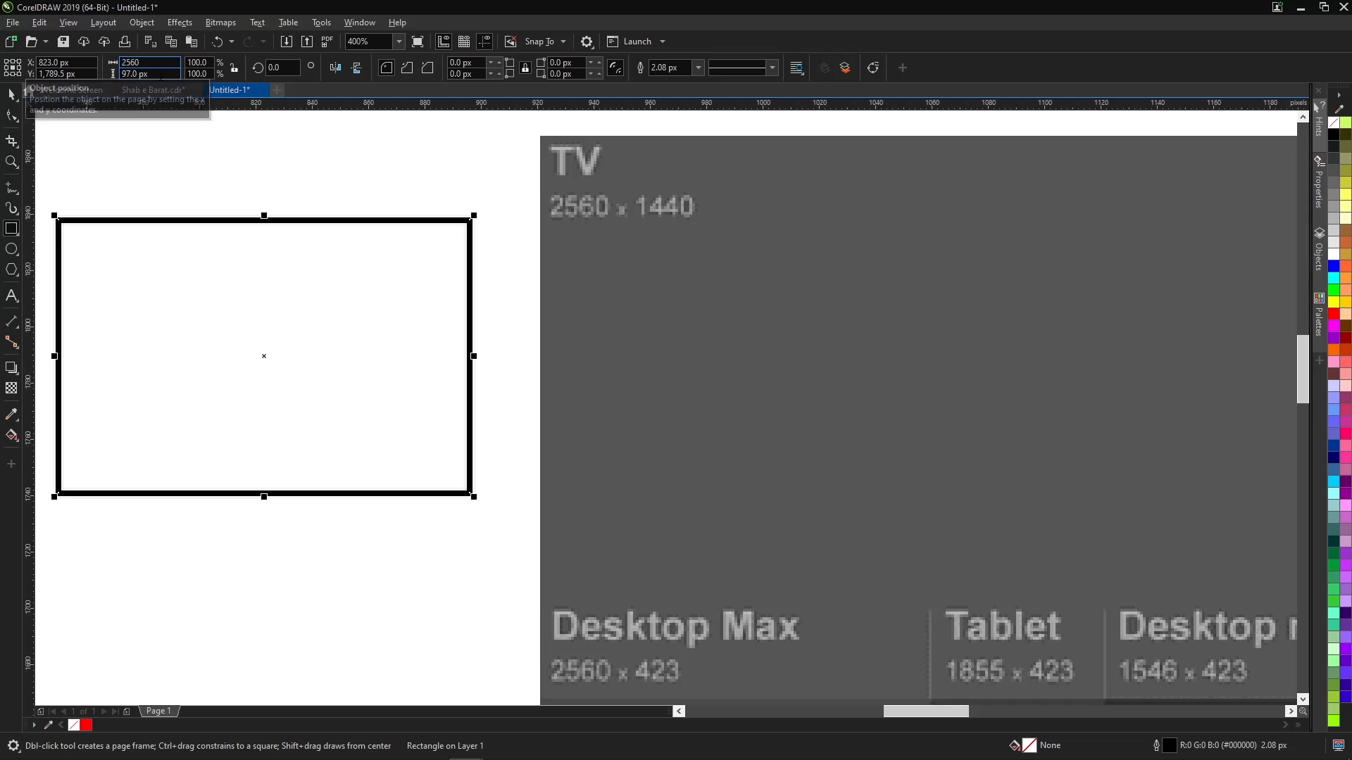
pyautogui.press('Tab')
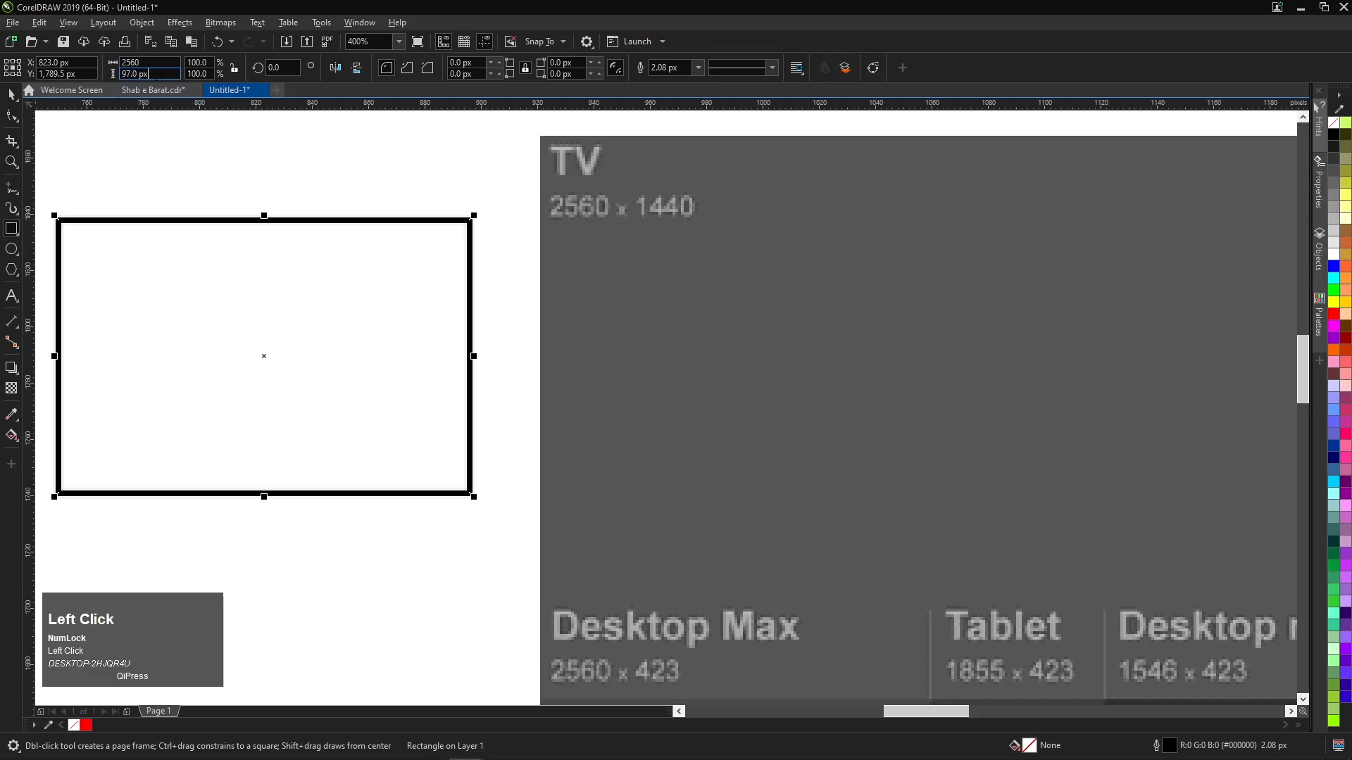
pyautogui.write('1440')
pyautogui.press('Return')
# Move the 2560 × 1440 px rectangle to the empty area left of the page.
pyautogui.scroll(-1, 421, 230)
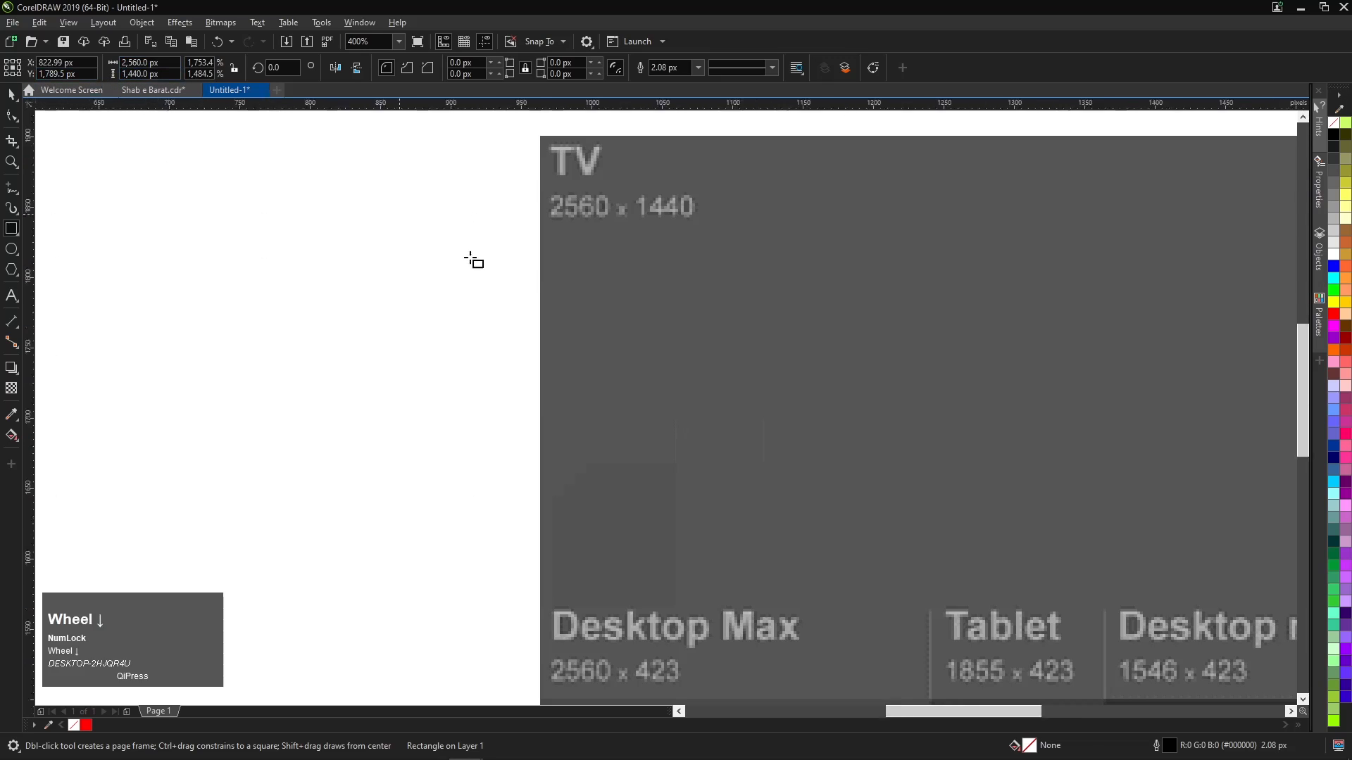
pyautogui.scroll(-6, 421, 230)
pyautogui.click(12, 94)
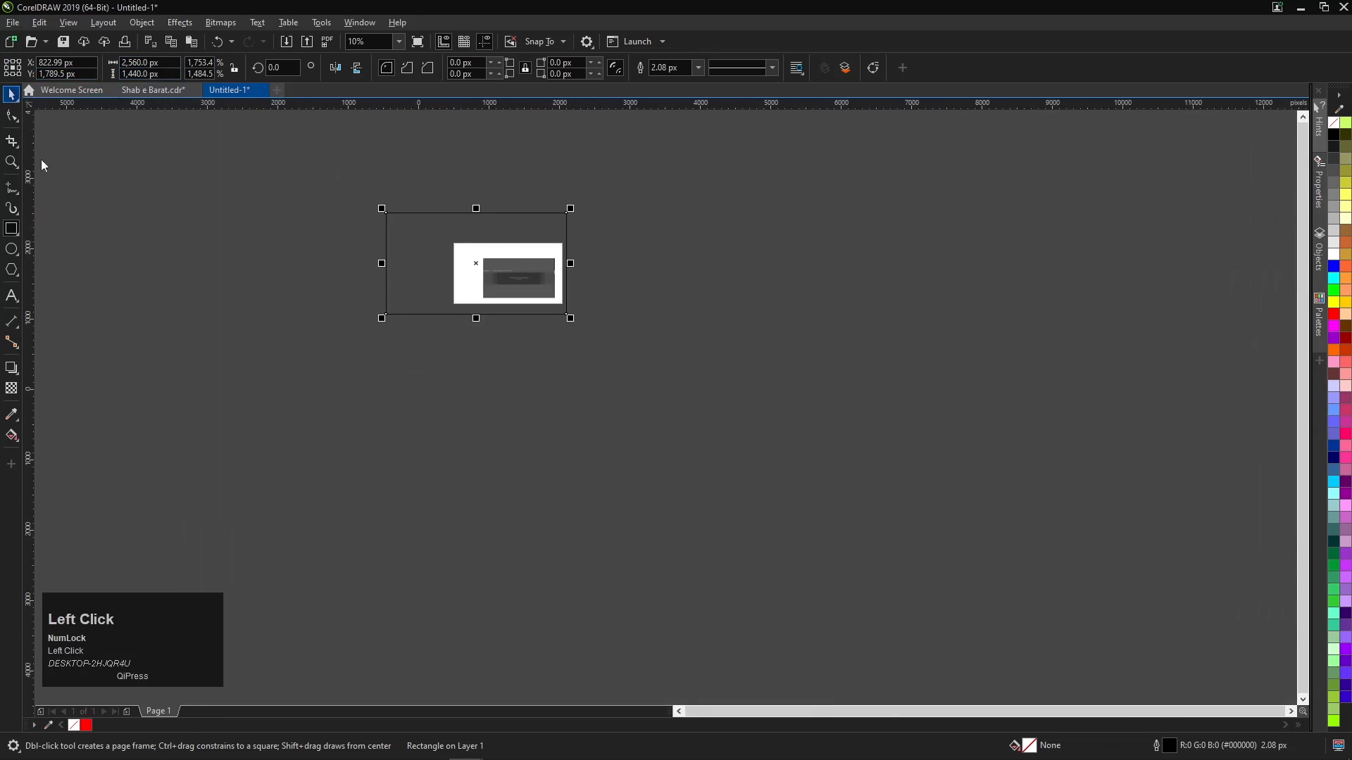
pyautogui.moveTo(437, 257); pyautogui.dragTo(235, 270)
# Unlock the banner layout image and move it off the page, between the large rectangle and the page.
pyautogui.scroll(2, 401, 247)
pyautogui.moveTo(655, 310); pyautogui.dragTo(395, 191)
pyautogui.rightClick(697, 323)
pyautogui.click(729, 350)
pyautogui.moveTo(652, 329); pyautogui.dragTo(394, 265)
pyautogui.scroll(3, 310, 265)
pyautogui.moveTo(575, 233); pyautogui.dragTo(582, 263)
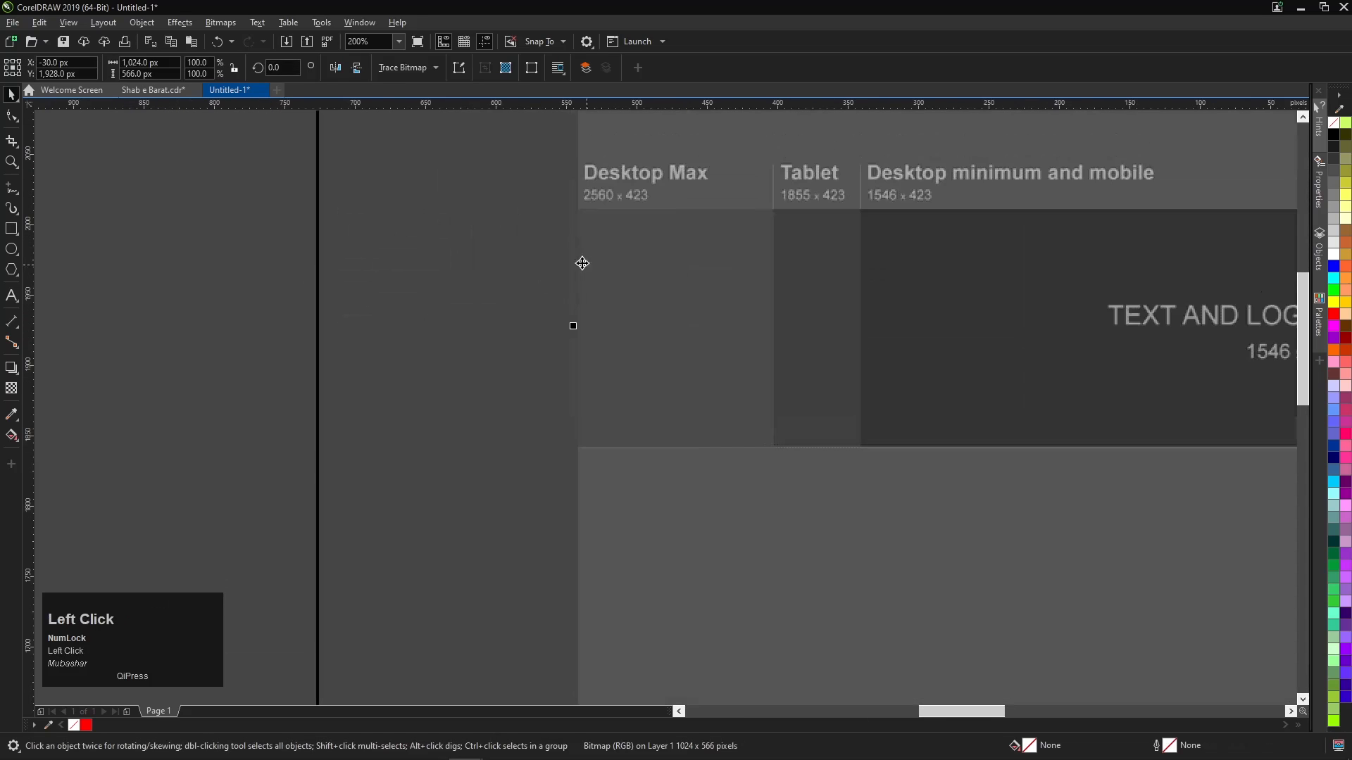
# Duplicate the 2560 × 1440 px rectangle slightly lower, set the copy's height to 423 px and deselect it.
pyautogui.scroll(-4, 519, 226)
pyautogui.rightClick(348, 348)
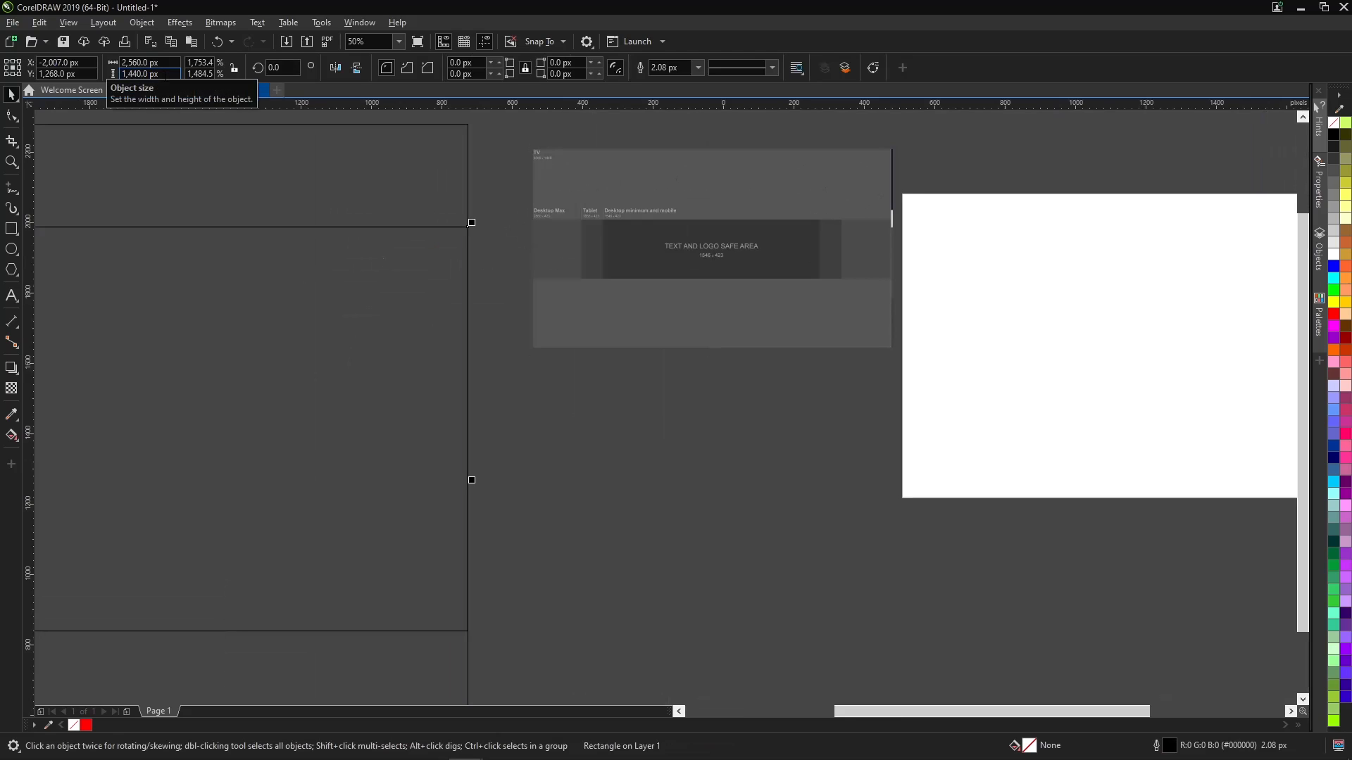
pyautogui.click(130, 74)
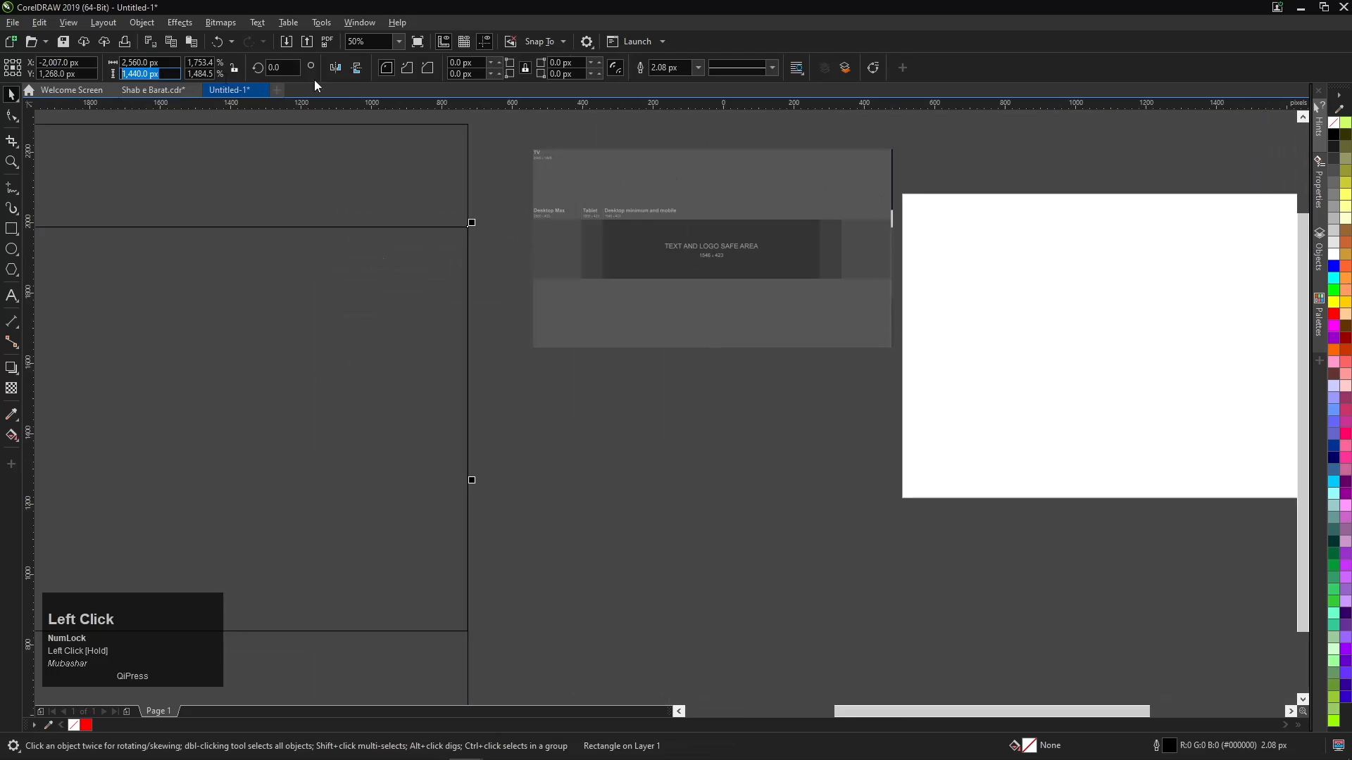
pyautogui.scroll(2, 504, 187)
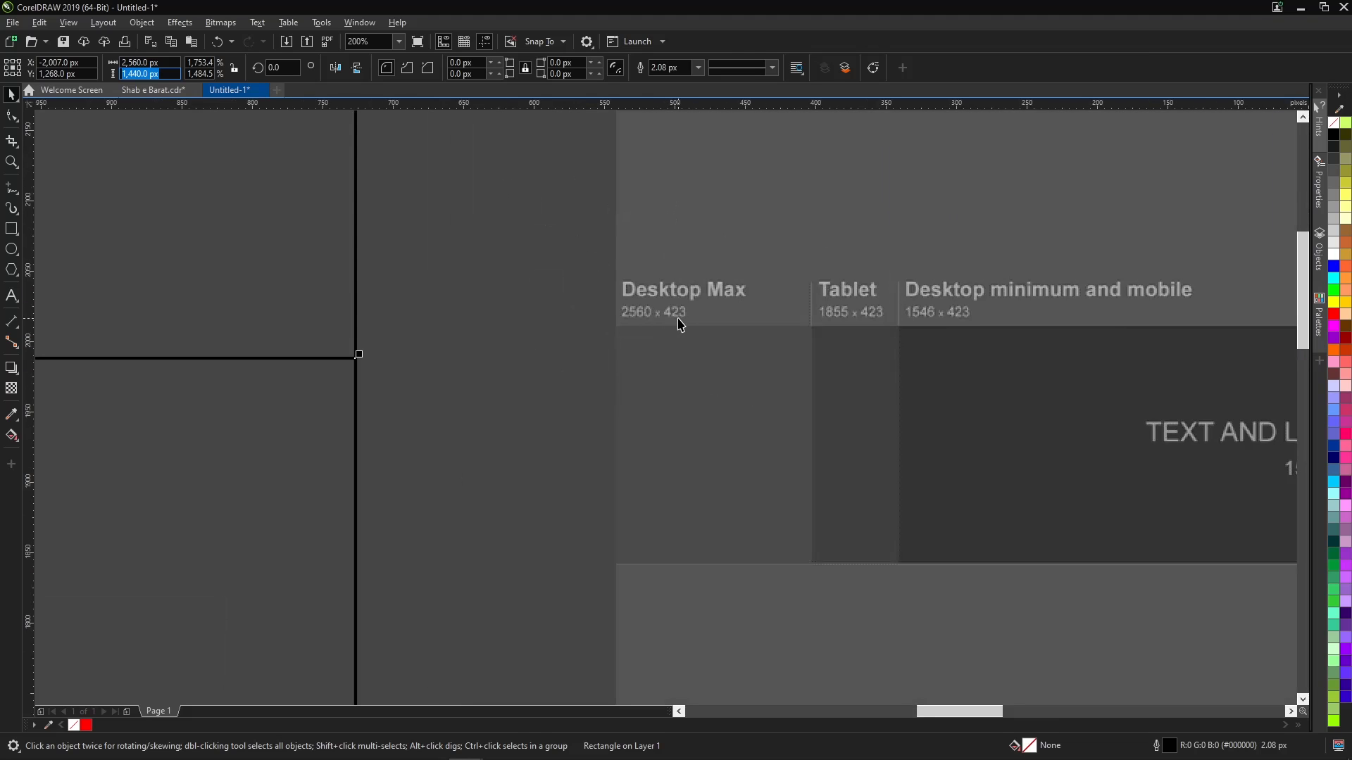
pyautogui.write('423')
pyautogui.scroll(-5, 468, 211)
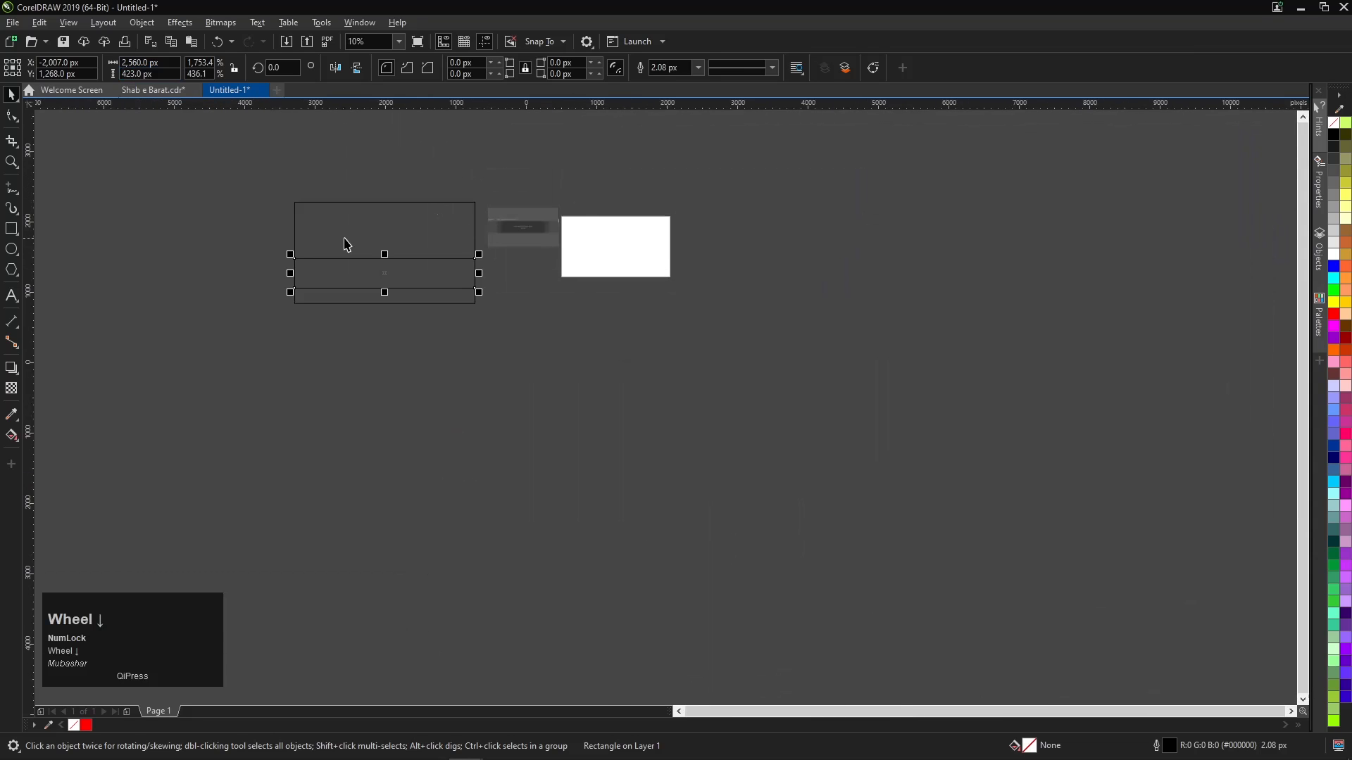
pyautogui.click(11, 94)
pyautogui.click(210, 183)
# Duplicate the 2560 × 423 px rectangle upward into the upper part of the large rectangle.
pyautogui.scroll(2, 314, 183)
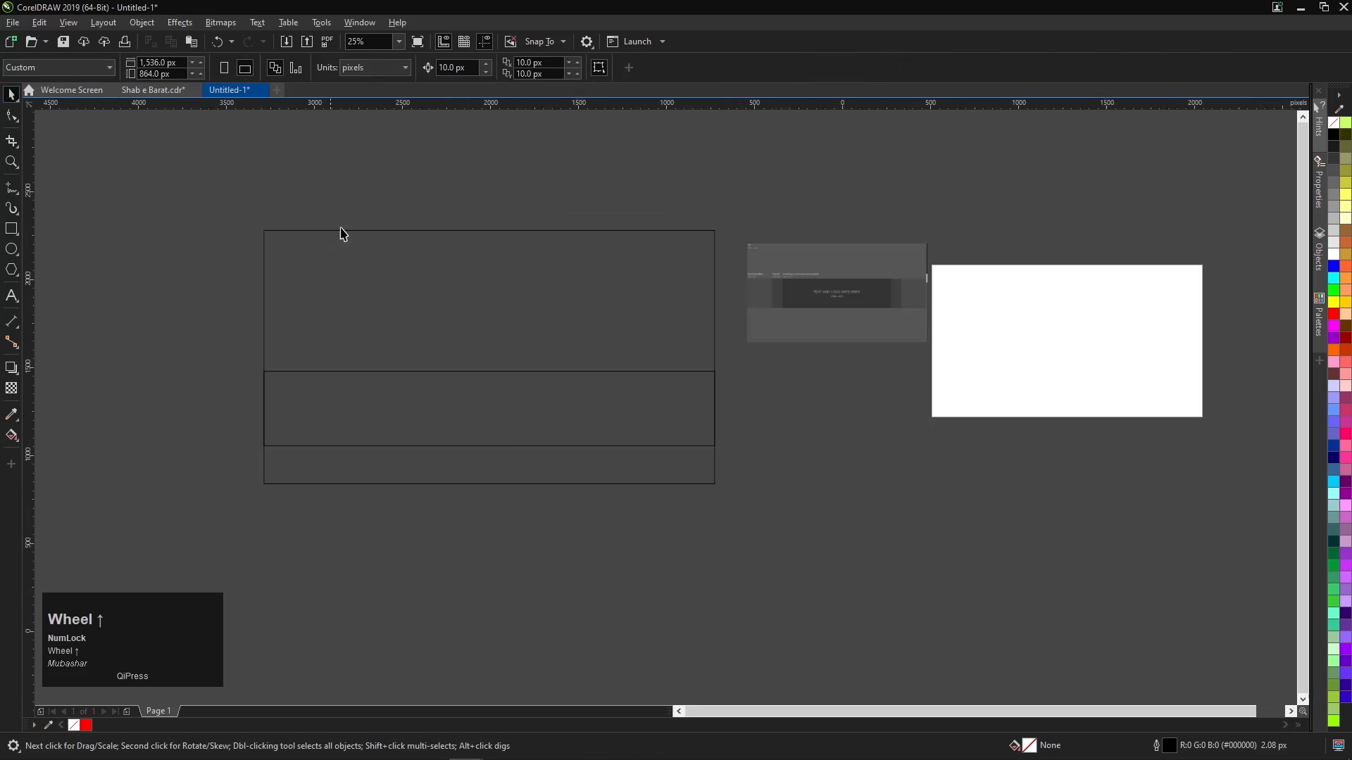
pyautogui.click(510, 430)
pyautogui.rightClick(501, 323)
pyautogui.scroll(2, 455, 247)
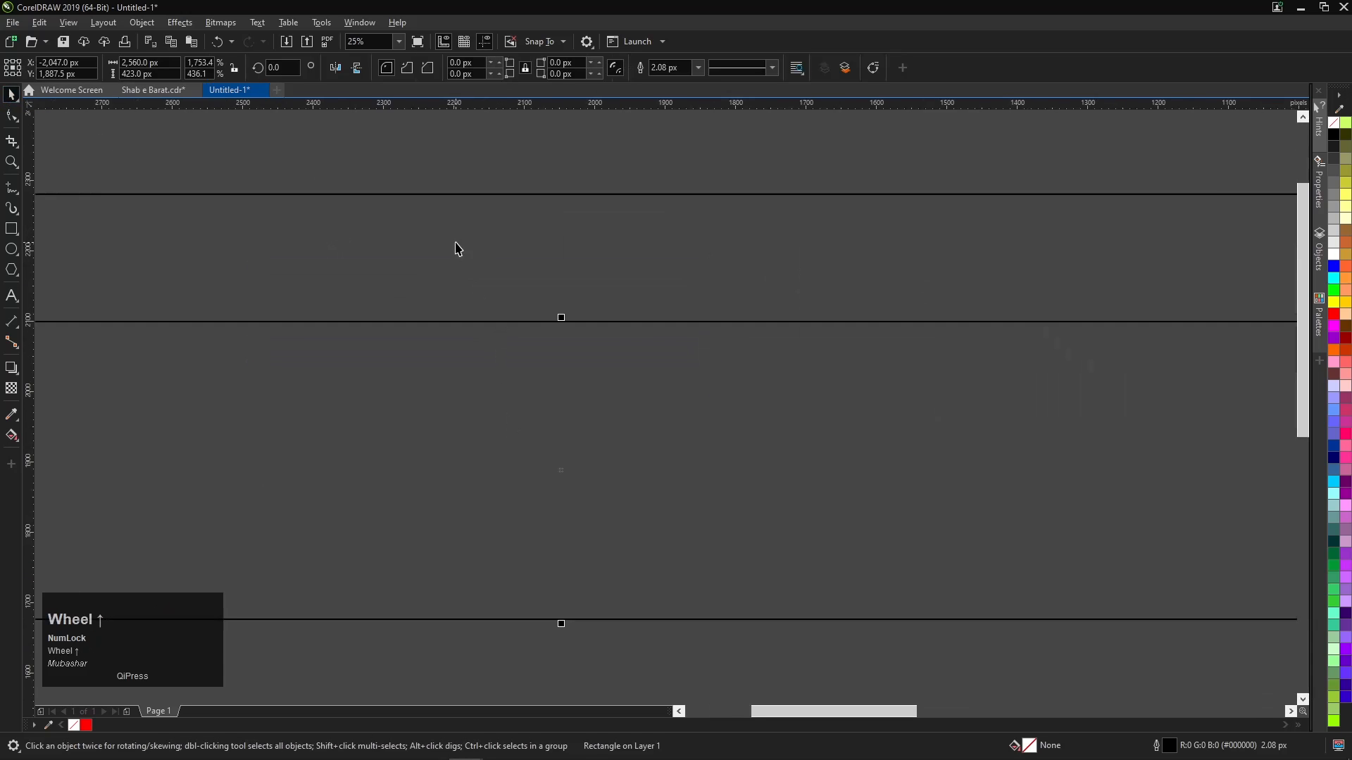
pyautogui.scroll(-1, 454, 283)
pyautogui.scroll(1, 777, 314)
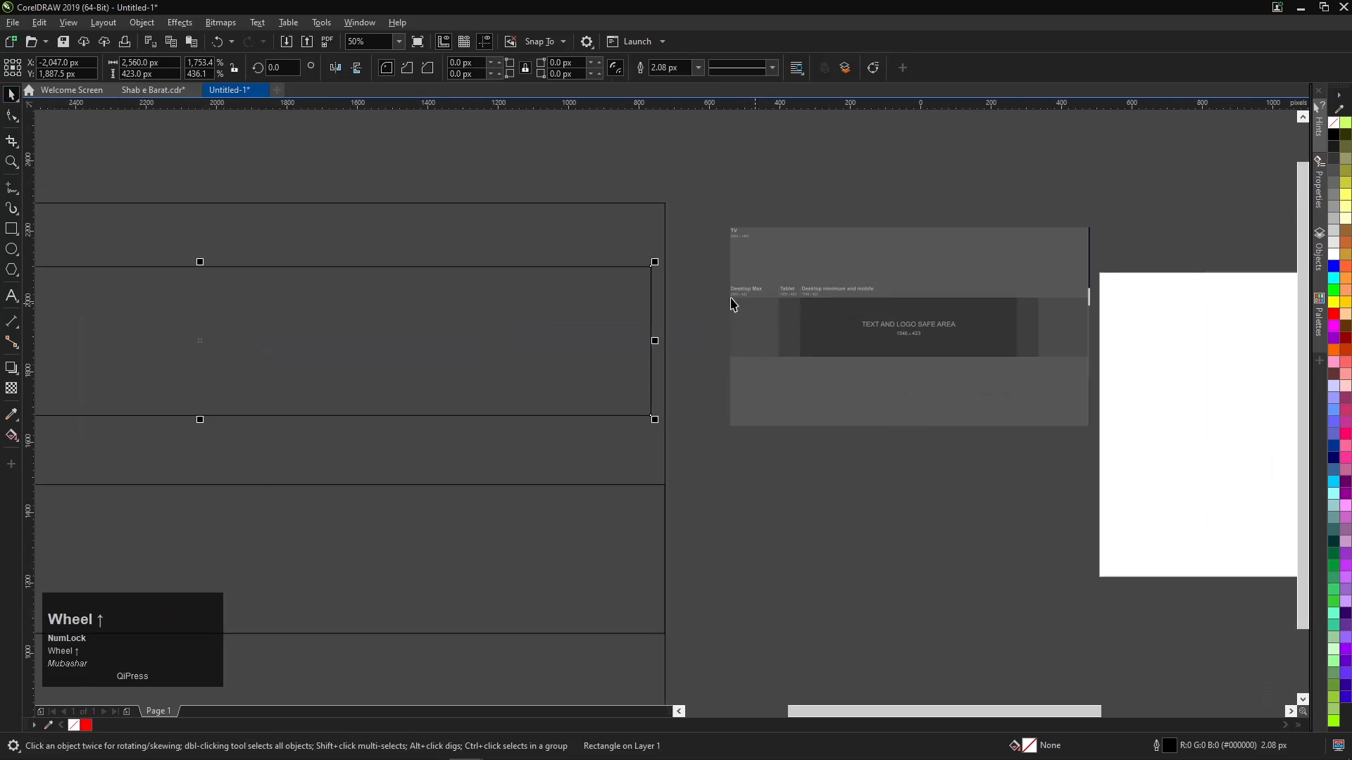
# Set the width of the upper 423 px high rectangle to 1546 px to match the layout's safe area.
pyautogui.scroll(1, 860, 316)
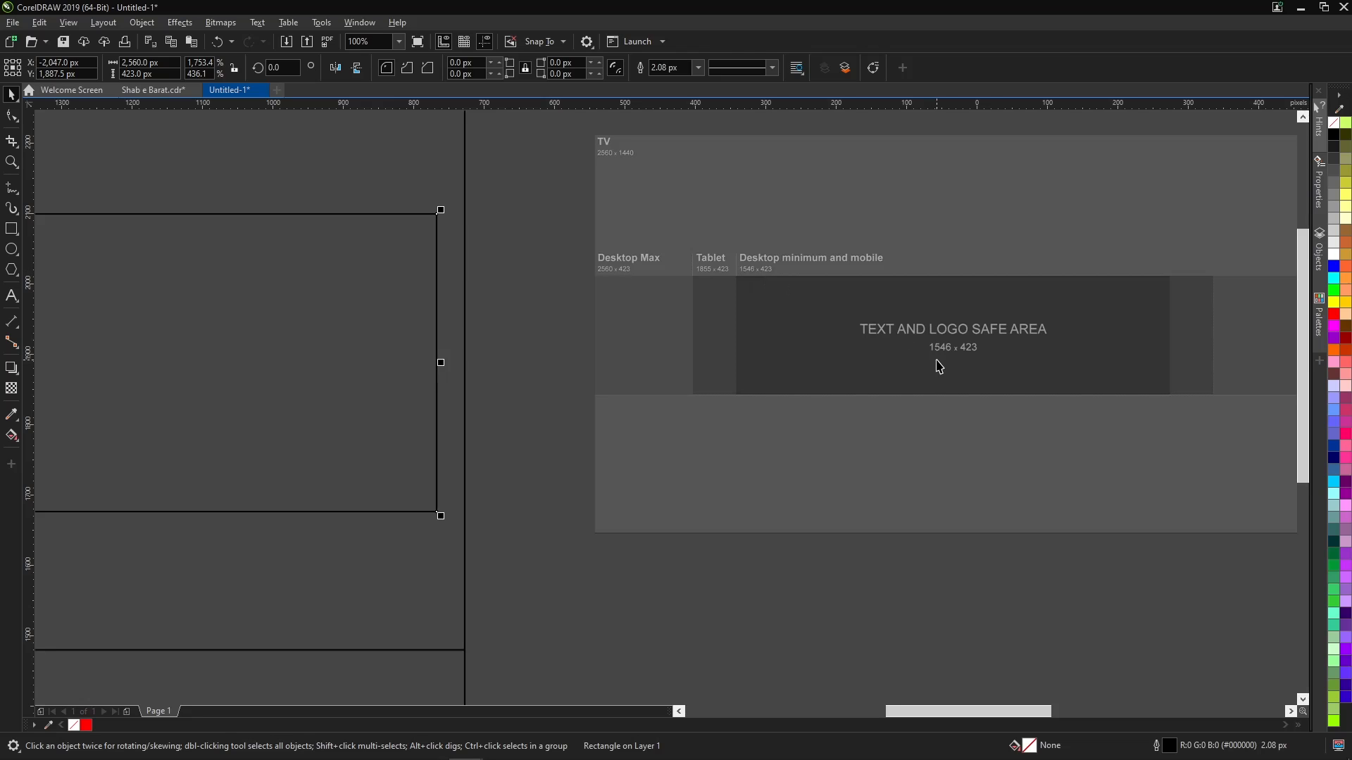
pyautogui.scroll(-1, 993, 308)
pyautogui.scroll(-3, 795, 299)
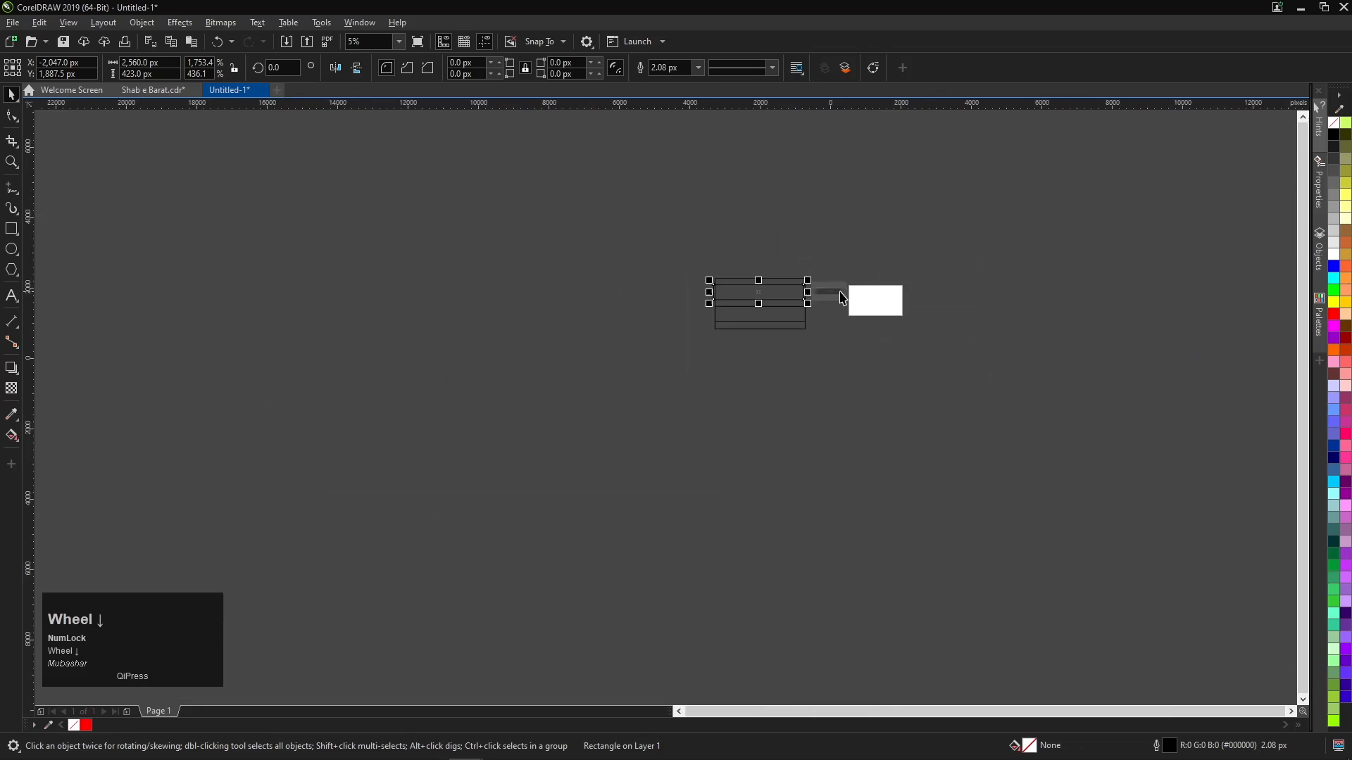
pyautogui.scroll(2, 842, 298)
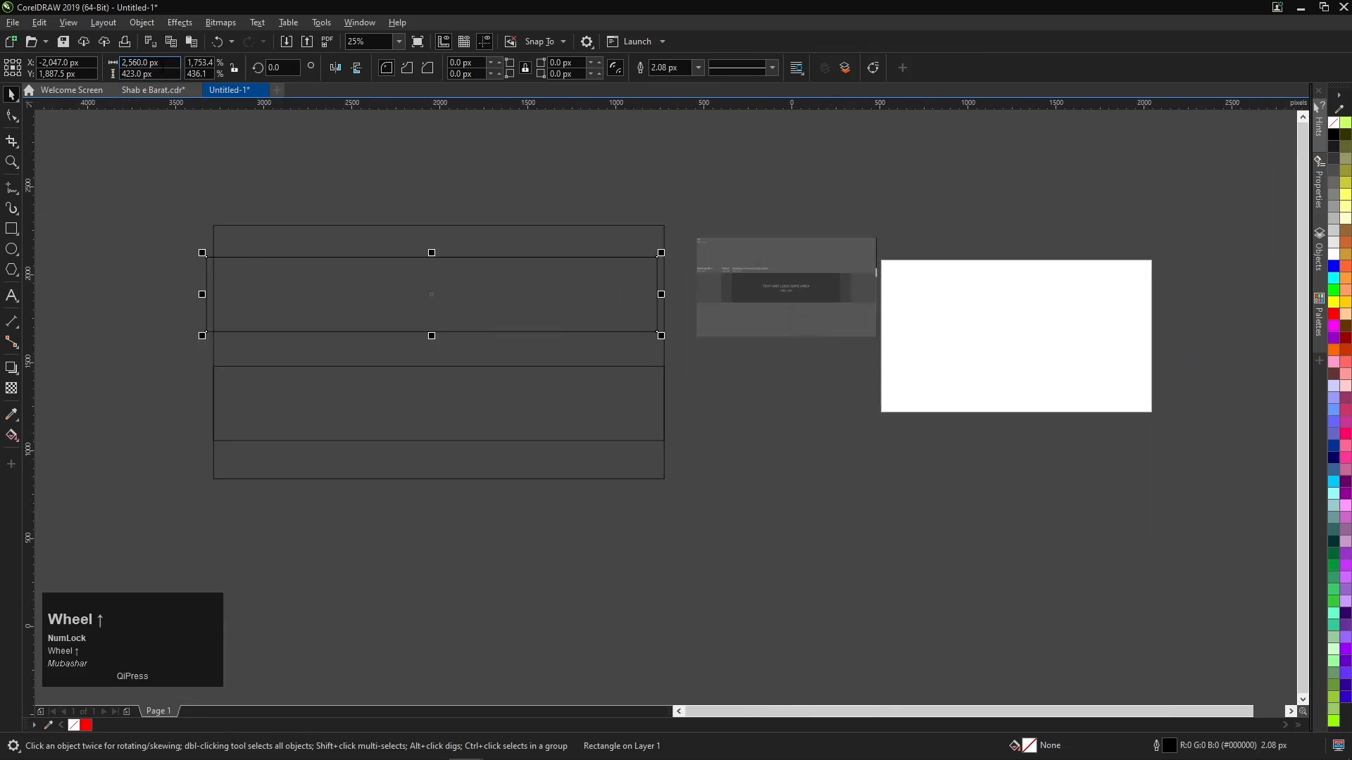
pyautogui.click(141, 63)
pyautogui.write('154')
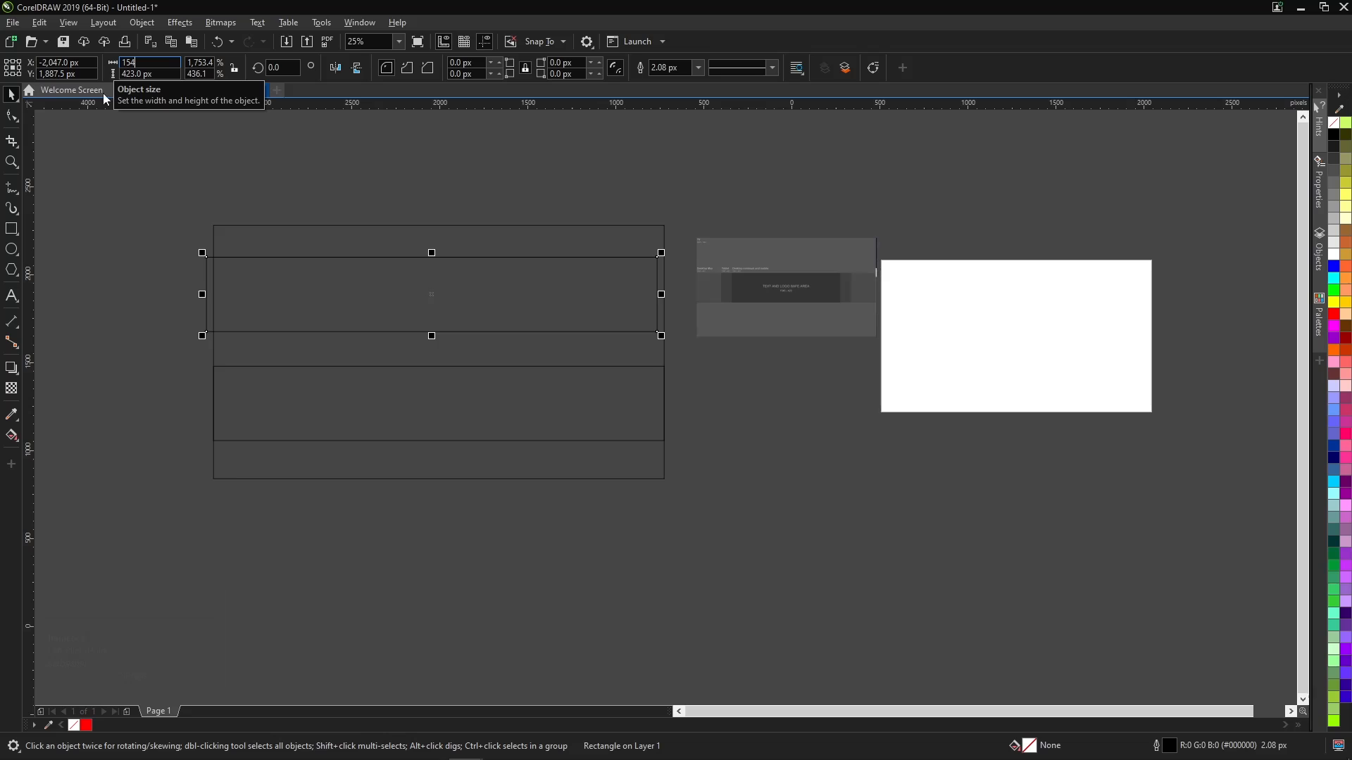
pyautogui.write('6')
pyautogui.press('Return')
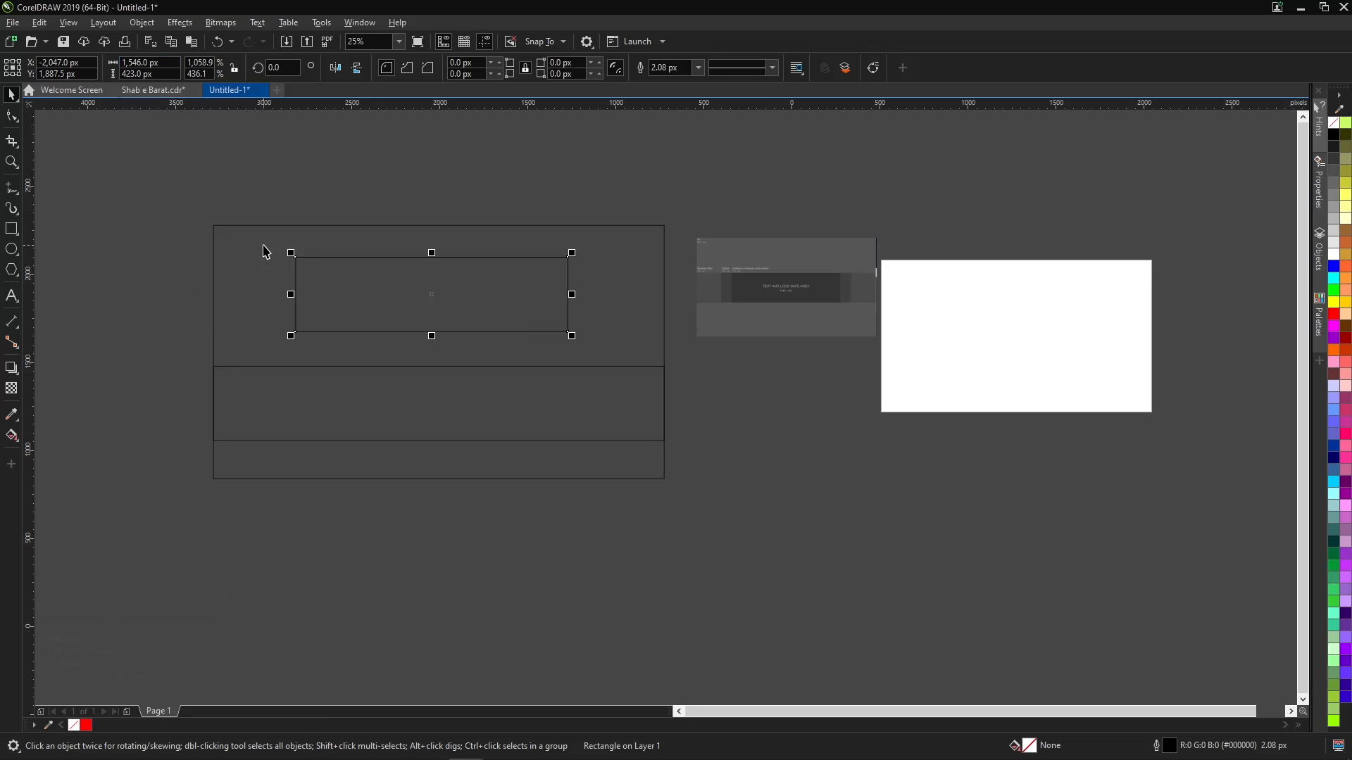
# Delete the banner layout image, leaving only the three sized rectangles beside the page.
pyautogui.click(10, 94)
pyautogui.rightClick(795, 288)
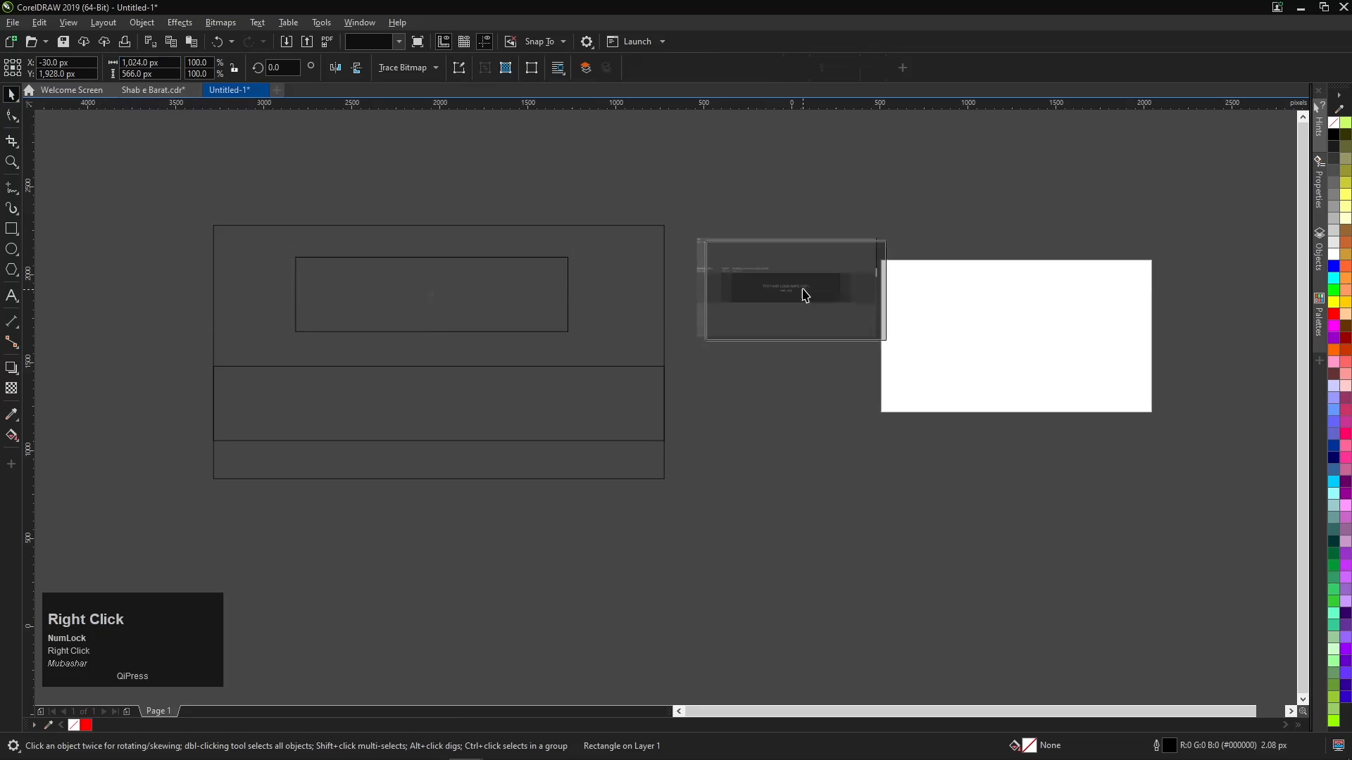
pyautogui.click(829, 321)
pyautogui.moveTo(790, 289); pyautogui.dragTo(871, 299)
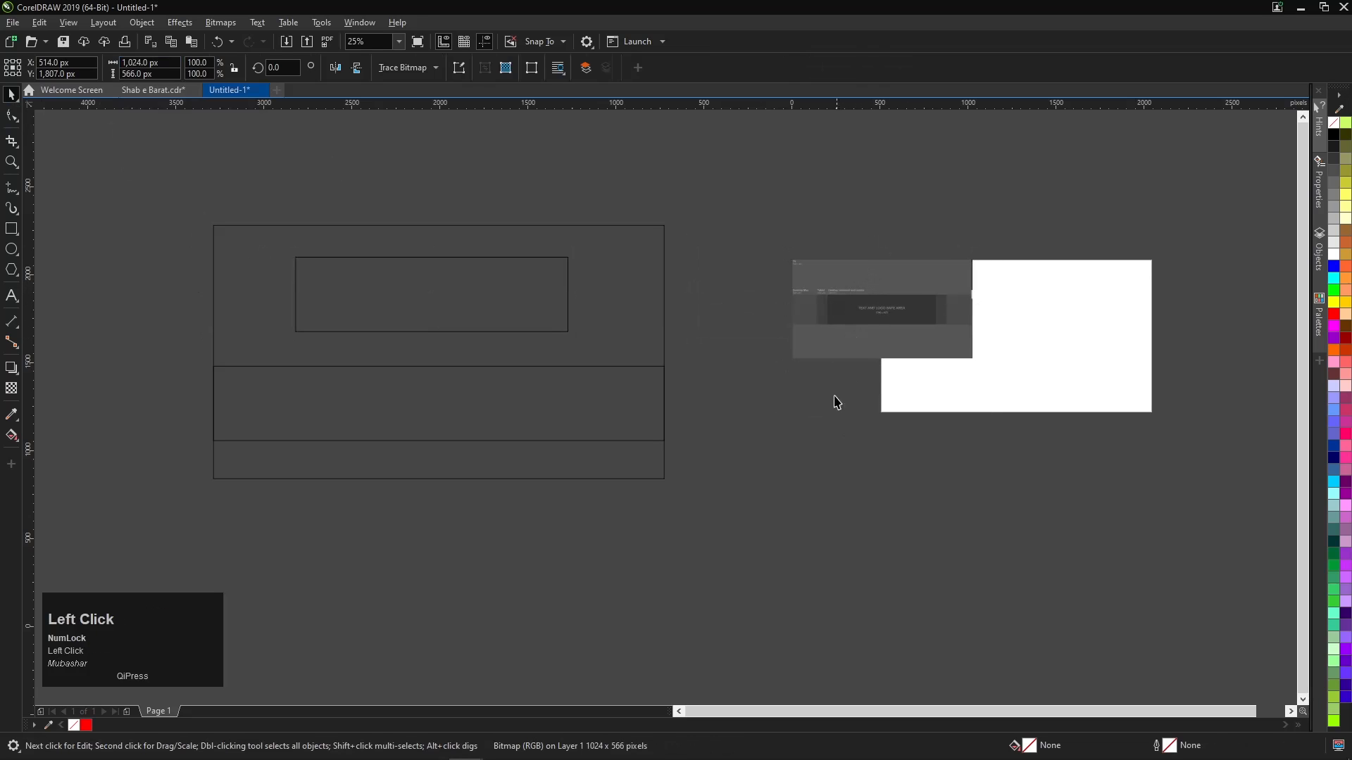
pyautogui.press('Delete')
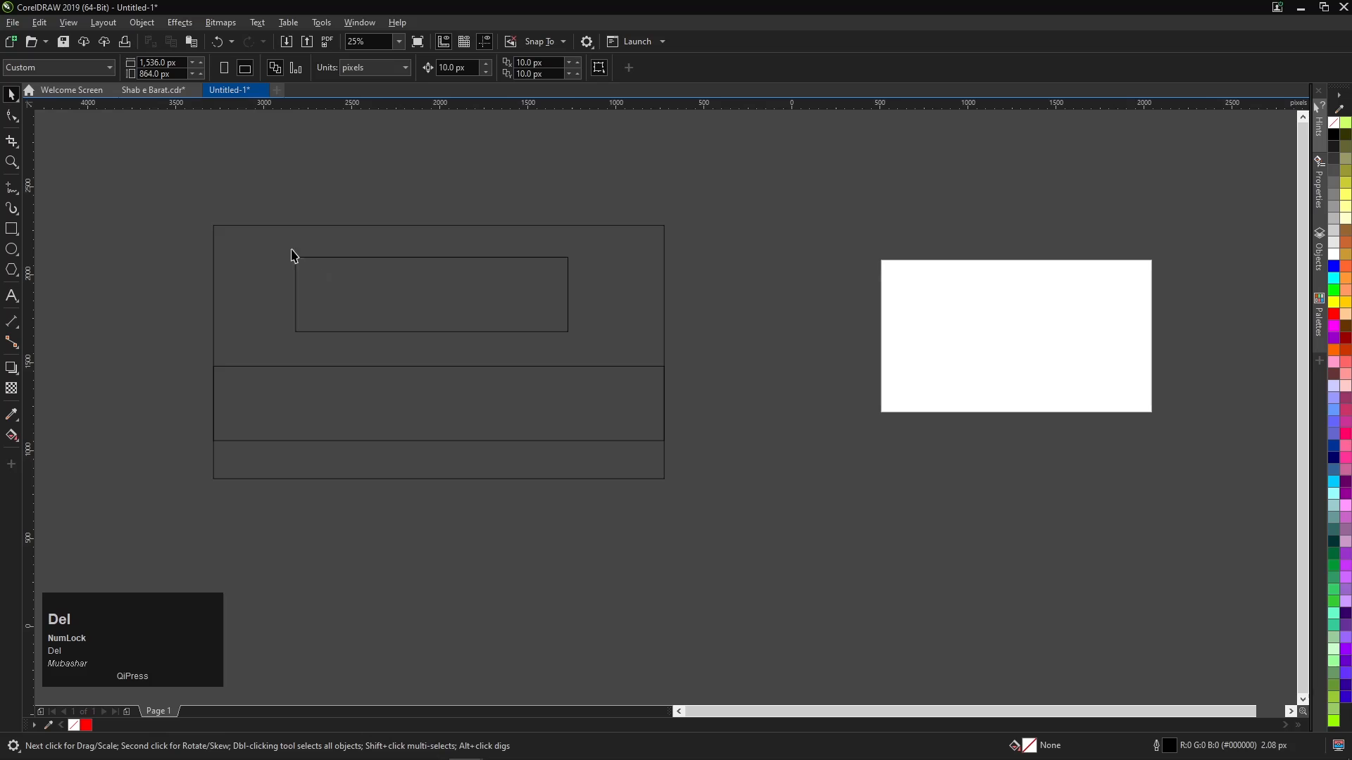
pyautogui.scroll(-1, 432, 278)
pyautogui.scroll(1, 359, 284)
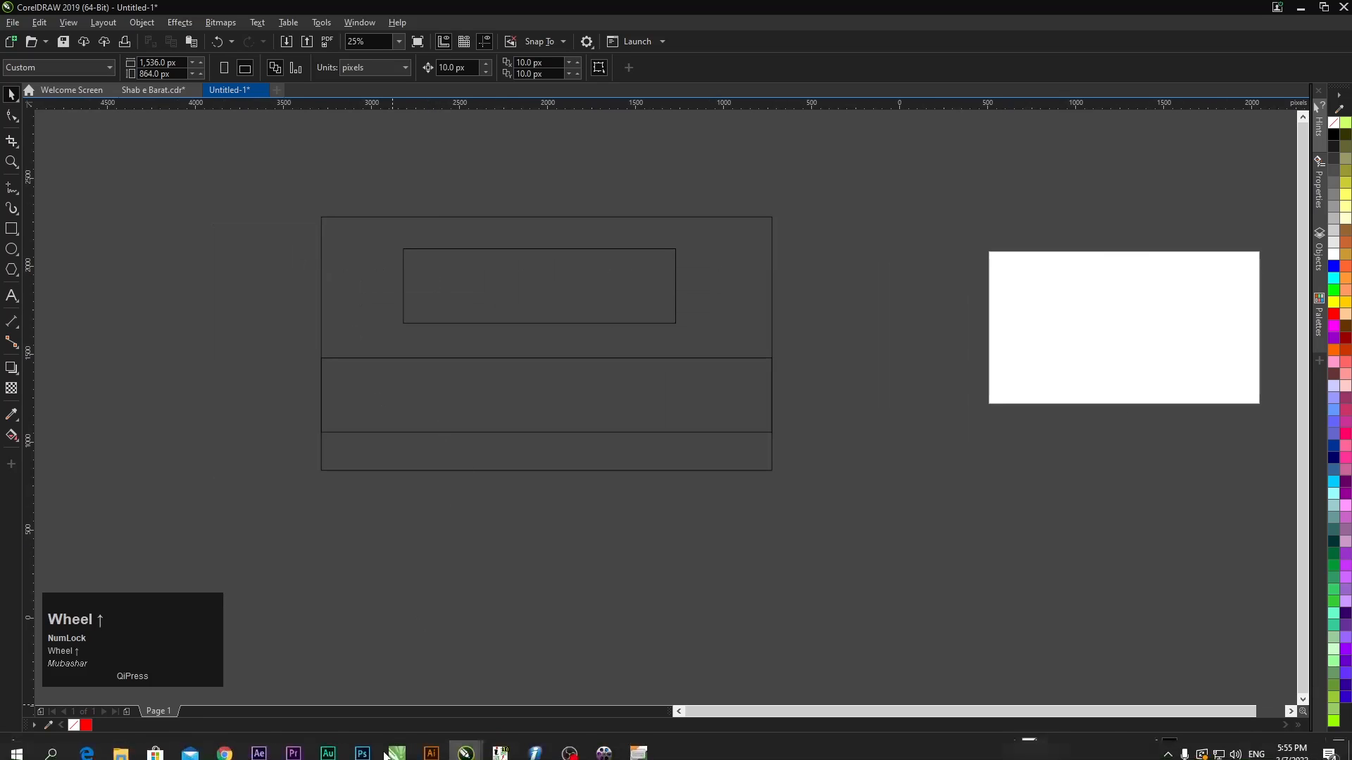
# Switch to Chrome and check the recommended image size and safe area in the general web results for "youtube channel art size".
pyautogui.click(221, 749)
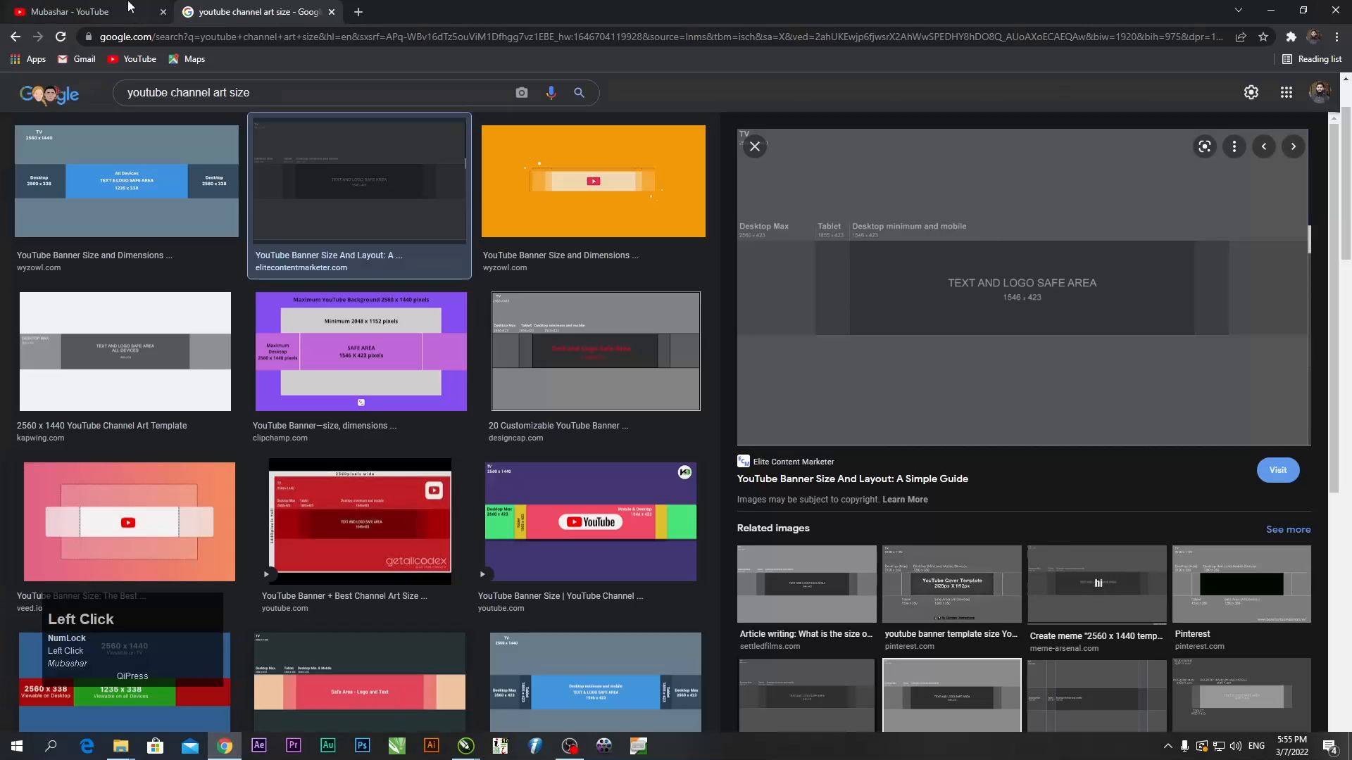
pyautogui.scroll(2, 140, 141)
pyautogui.click(141, 141)
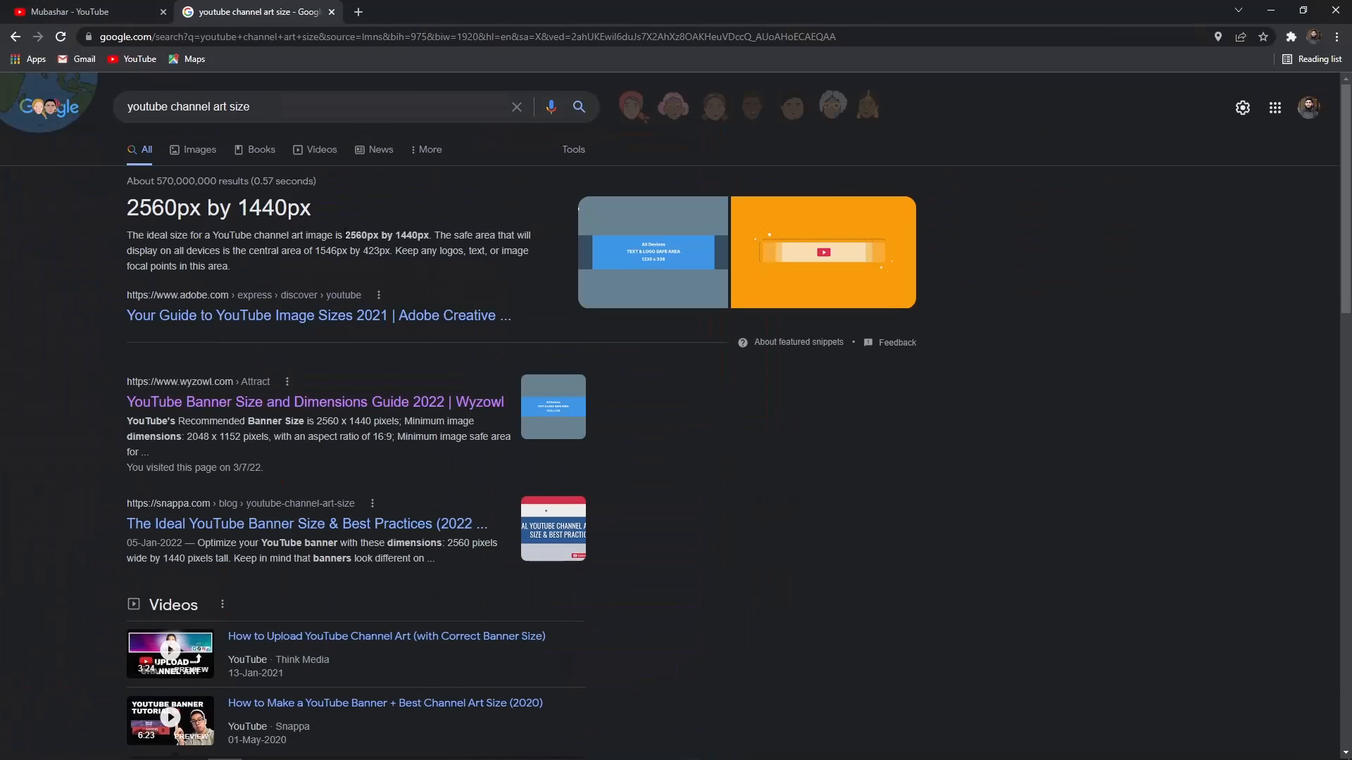
pyautogui.moveTo(344, 235); pyautogui.dragTo(432, 235)
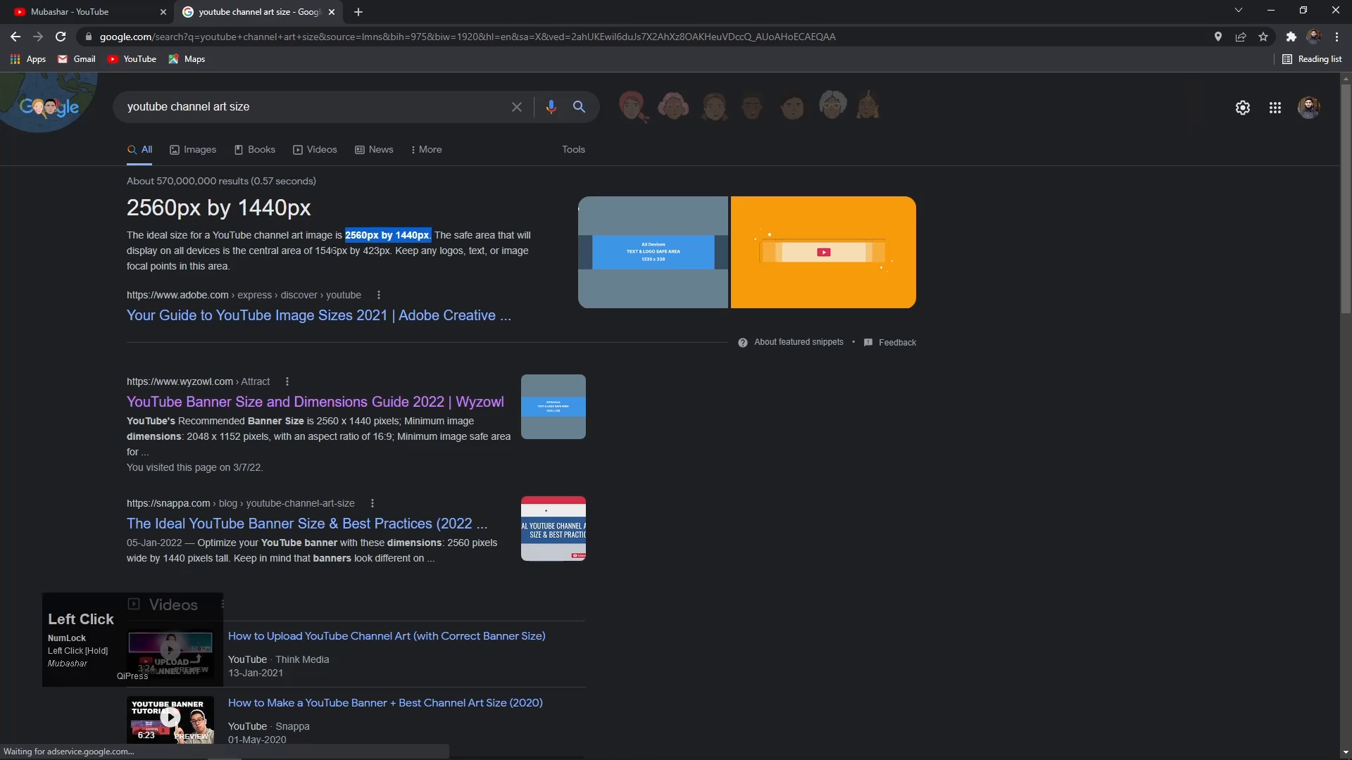
pyautogui.moveTo(315, 252); pyautogui.dragTo(379, 254)
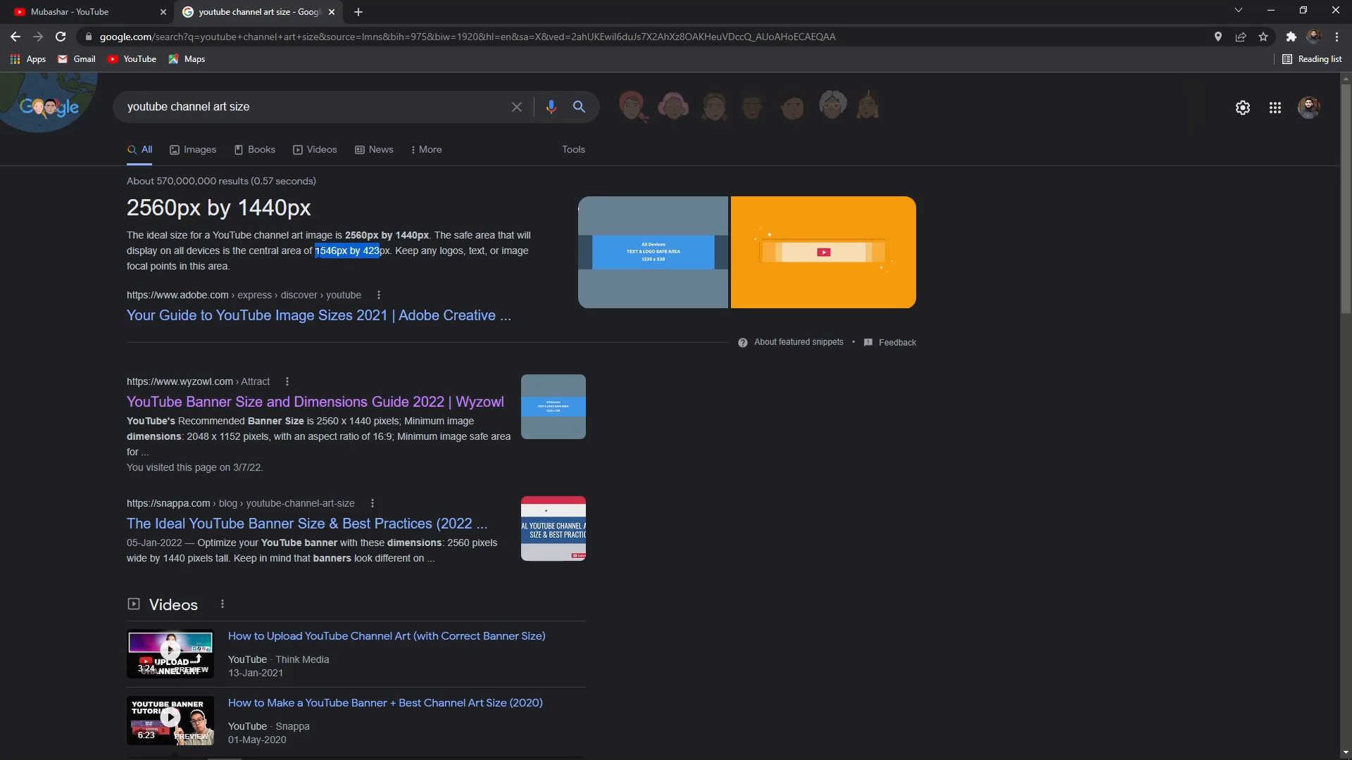
pyautogui.click(318, 252)
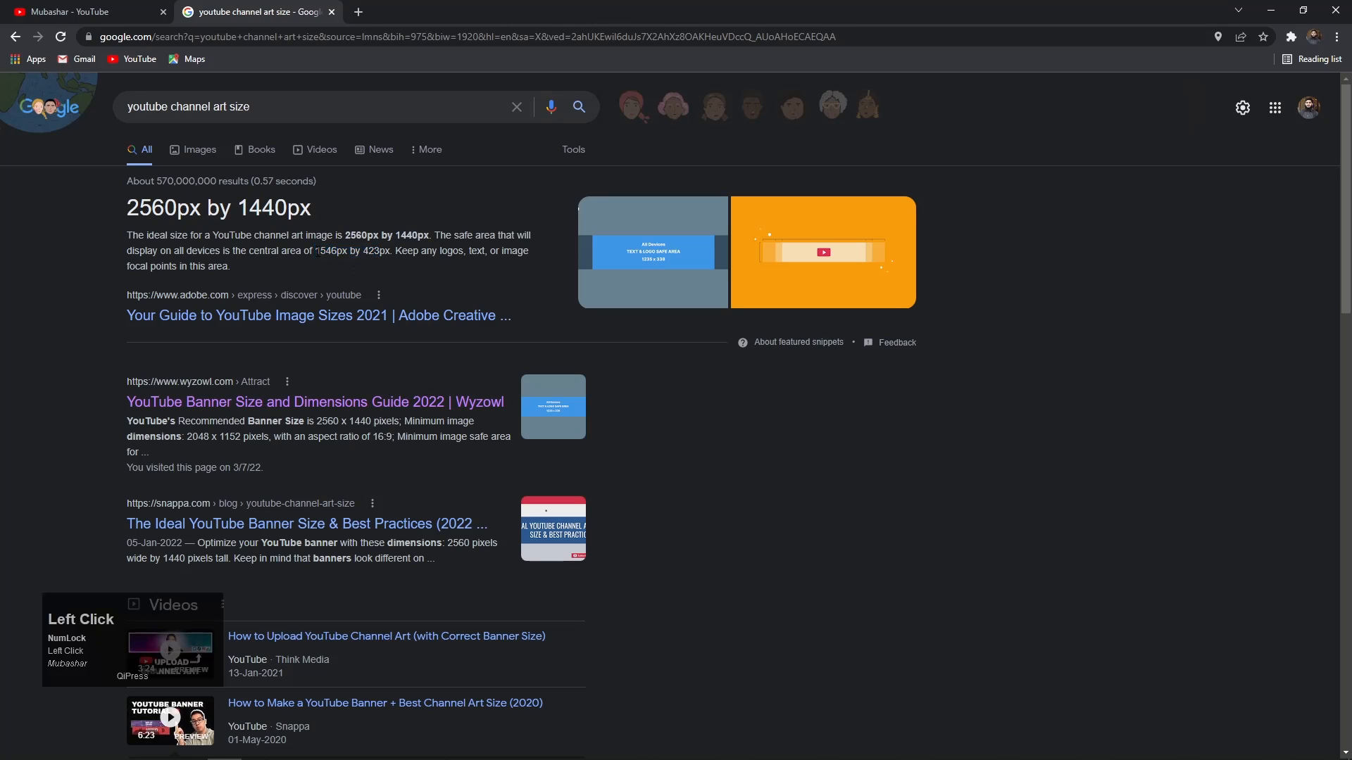
# Highlight the 1546px by 423px safe-area size in the search result, and switch back to the Untitled-1 drawing in CorelDRAW.
pyautogui.moveTo(315, 252); pyautogui.dragTo(387, 256)
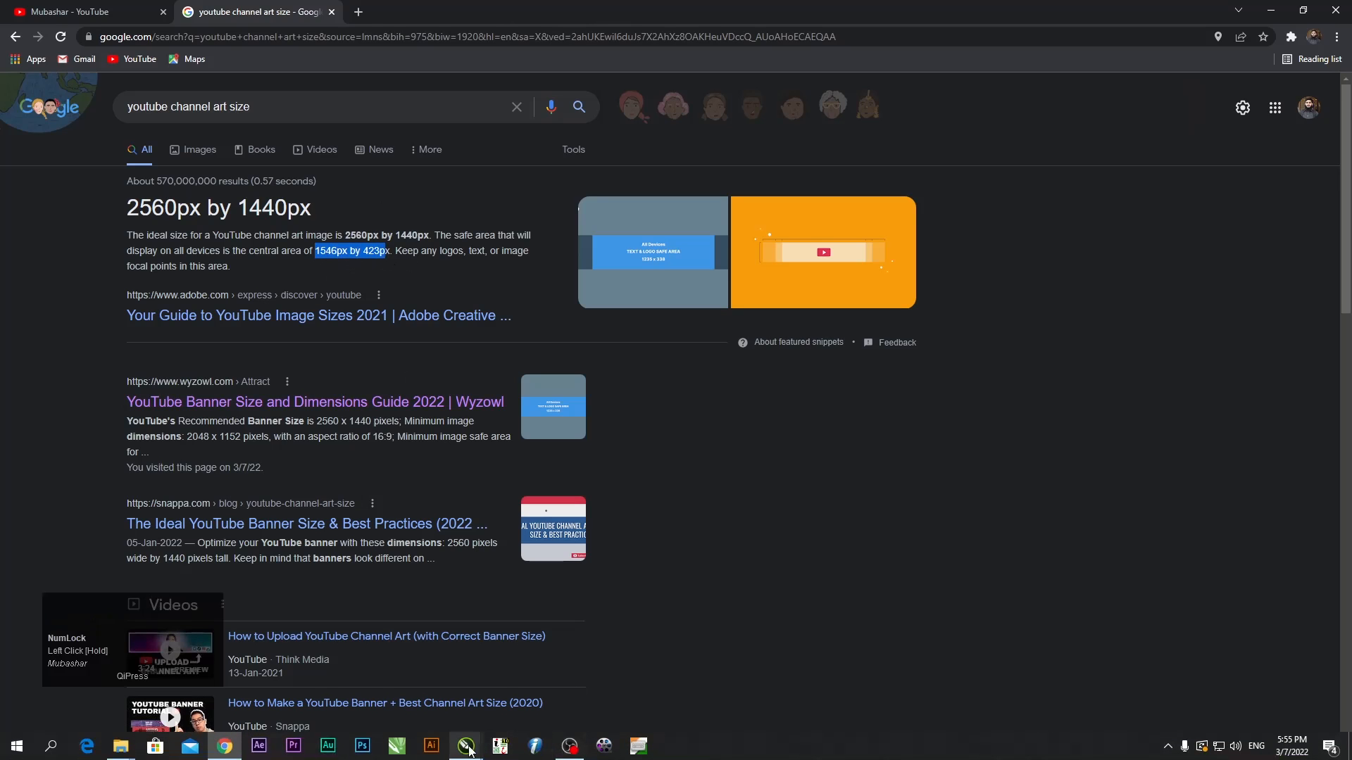
pyautogui.click(466, 747)
pyautogui.click(502, 723)
# Move the 1546 px wide rectangle out, duplicate it with the large rectangle into empty space, and centre the copies on each other.
pyautogui.moveTo(565, 283); pyautogui.dragTo(1010, 263)
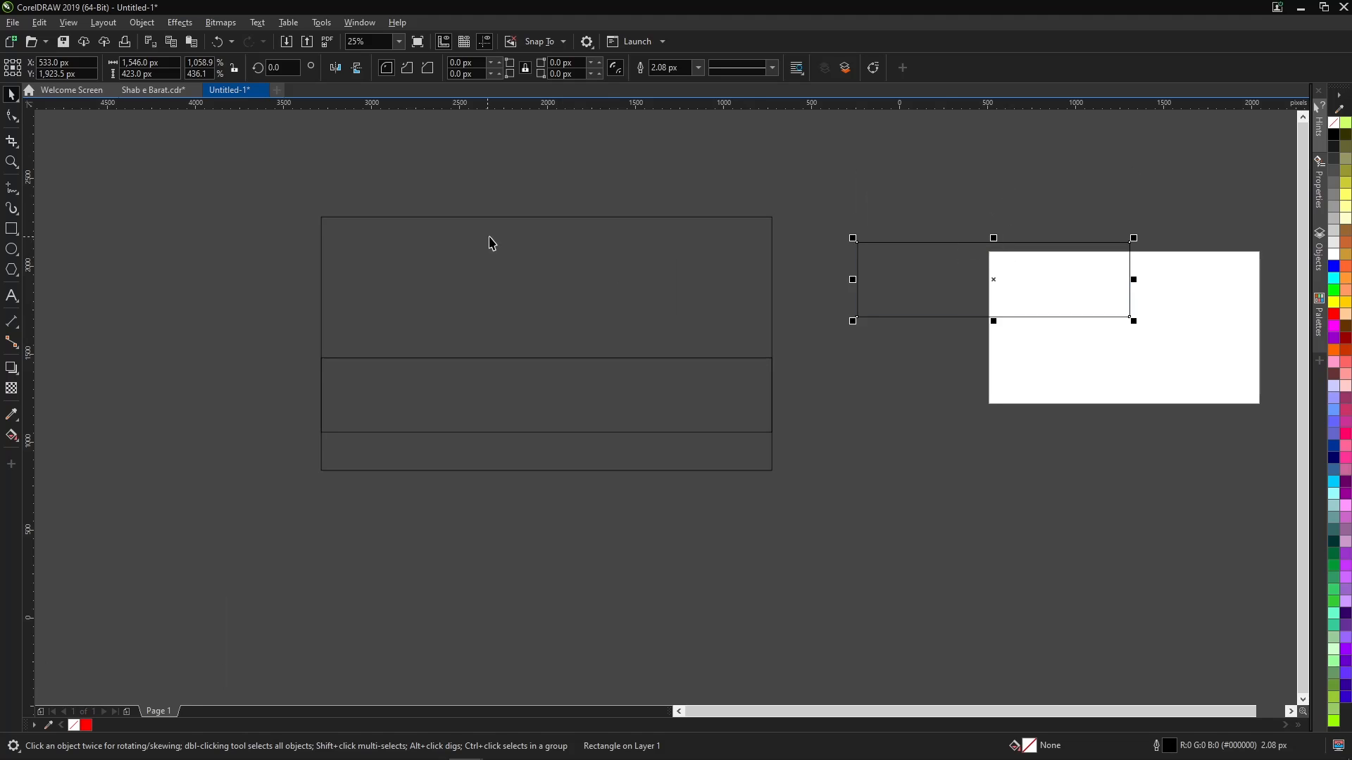
pyautogui.keyDown('shift'); pyautogui.click(772, 271); pyautogui.keyUp('shift')
pyautogui.scroll(-4, 700, 251)
pyautogui.moveTo(681, 259); pyautogui.dragTo(433, 268)
pyautogui.rightClick(432, 269)
pyautogui.press('c')
pyautogui.press('e')
pyautogui.click(470, 357)
# Align the three original rectangles to a common centre, both horizontally and vertically.
pyautogui.moveTo(528, 210); pyautogui.dragTo(873, 403)
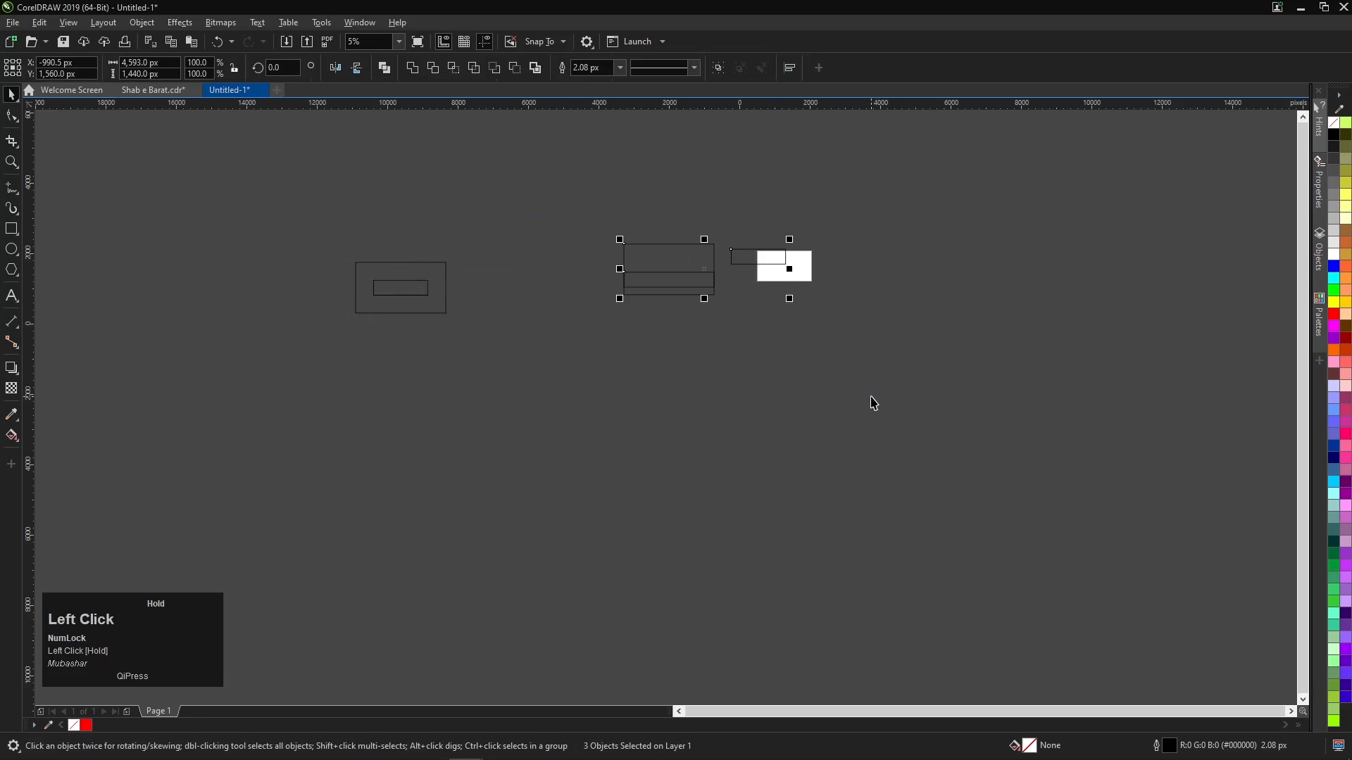
pyautogui.press('c')
pyautogui.press('e')
pyautogui.scroll(4, 667, 265)
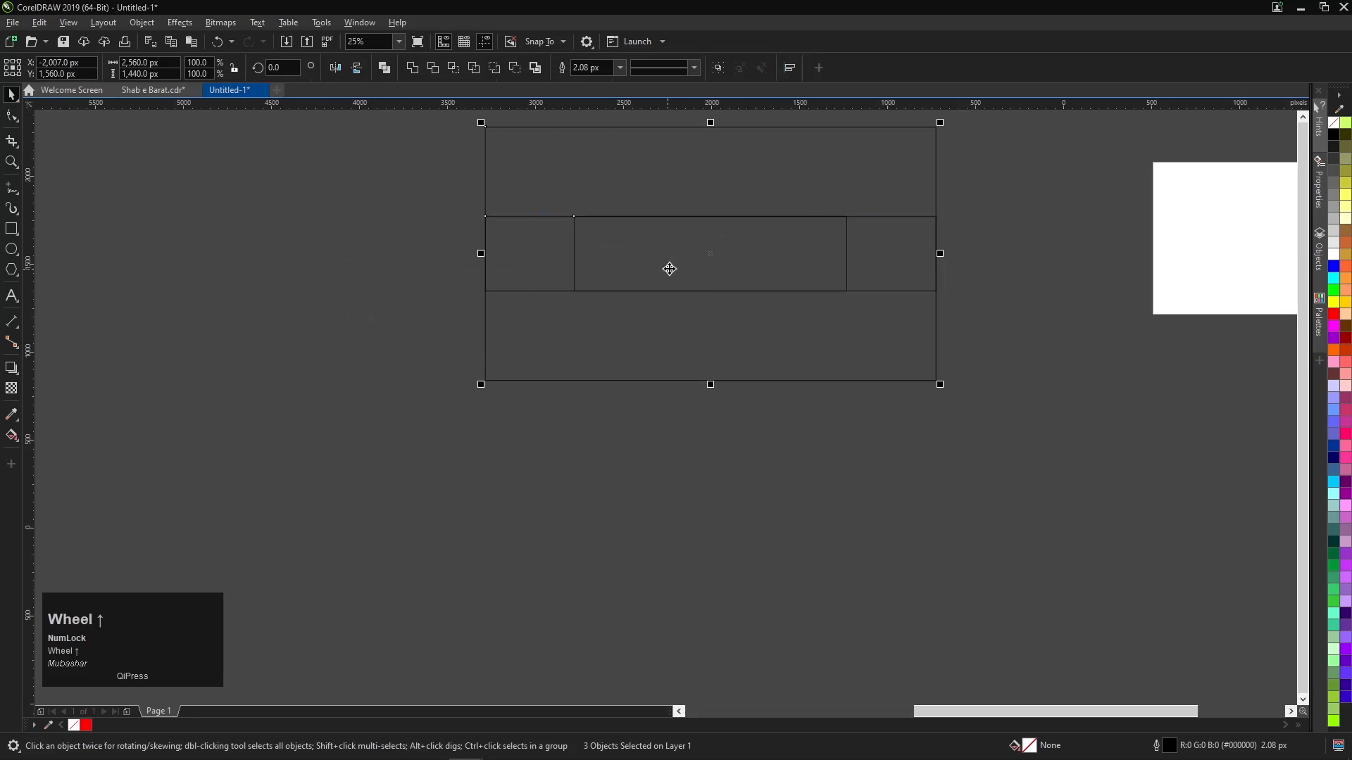
pyautogui.click(627, 246)
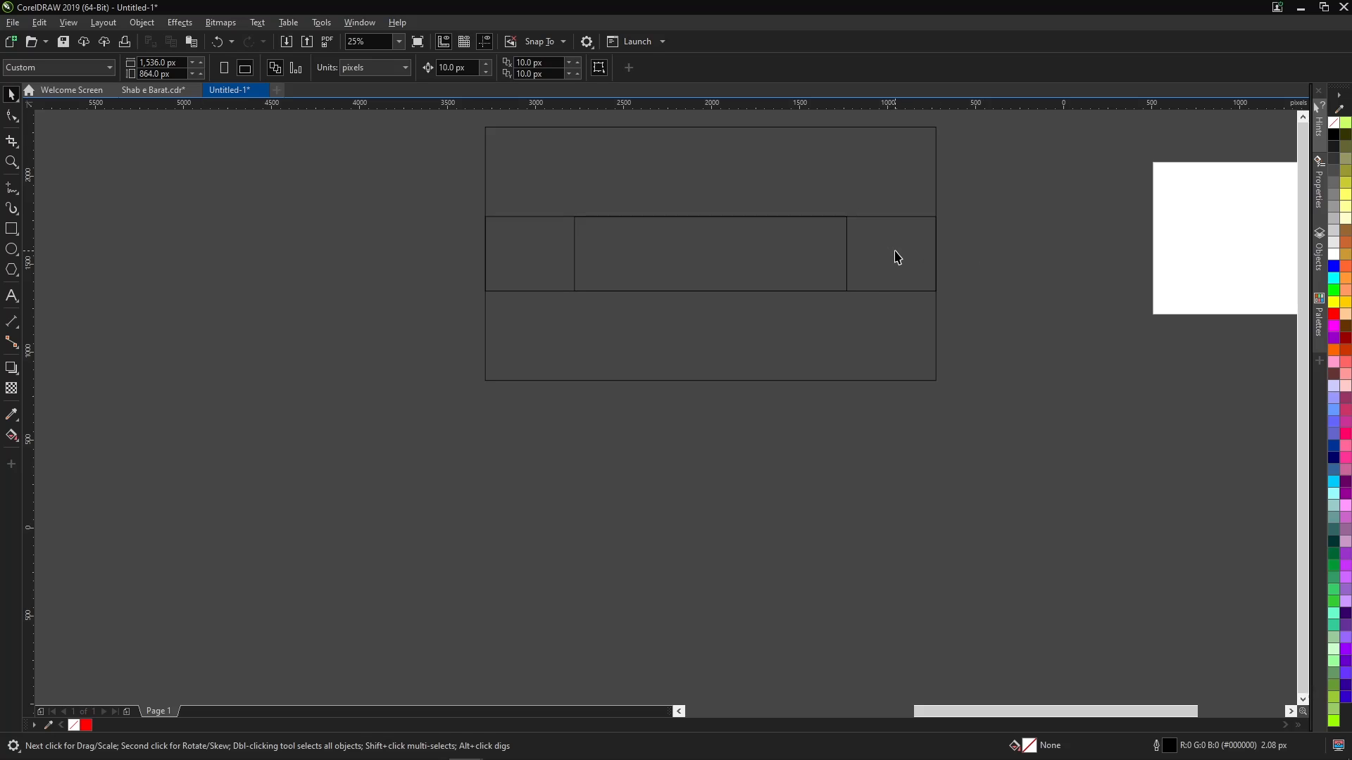
# Delete the spare pair of duplicated rectangles away from the three-rectangle layout.
pyautogui.scroll(-1, 922, 225)
pyautogui.scroll(1, 915, 220)
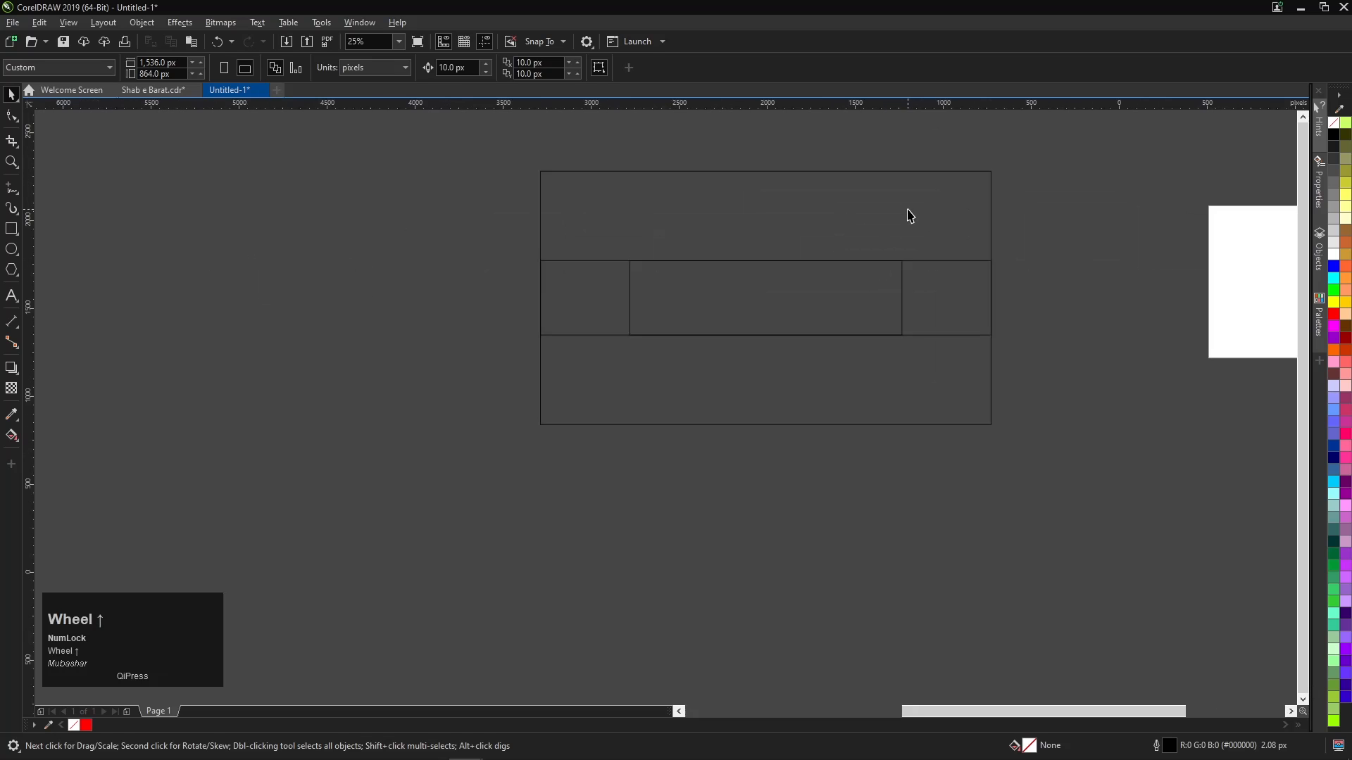
pyautogui.scroll(-3, 842, 244)
pyautogui.moveTo(422, 229); pyautogui.dragTo(646, 345)
pyautogui.moveTo(707, 205); pyautogui.dragTo(878, 343)
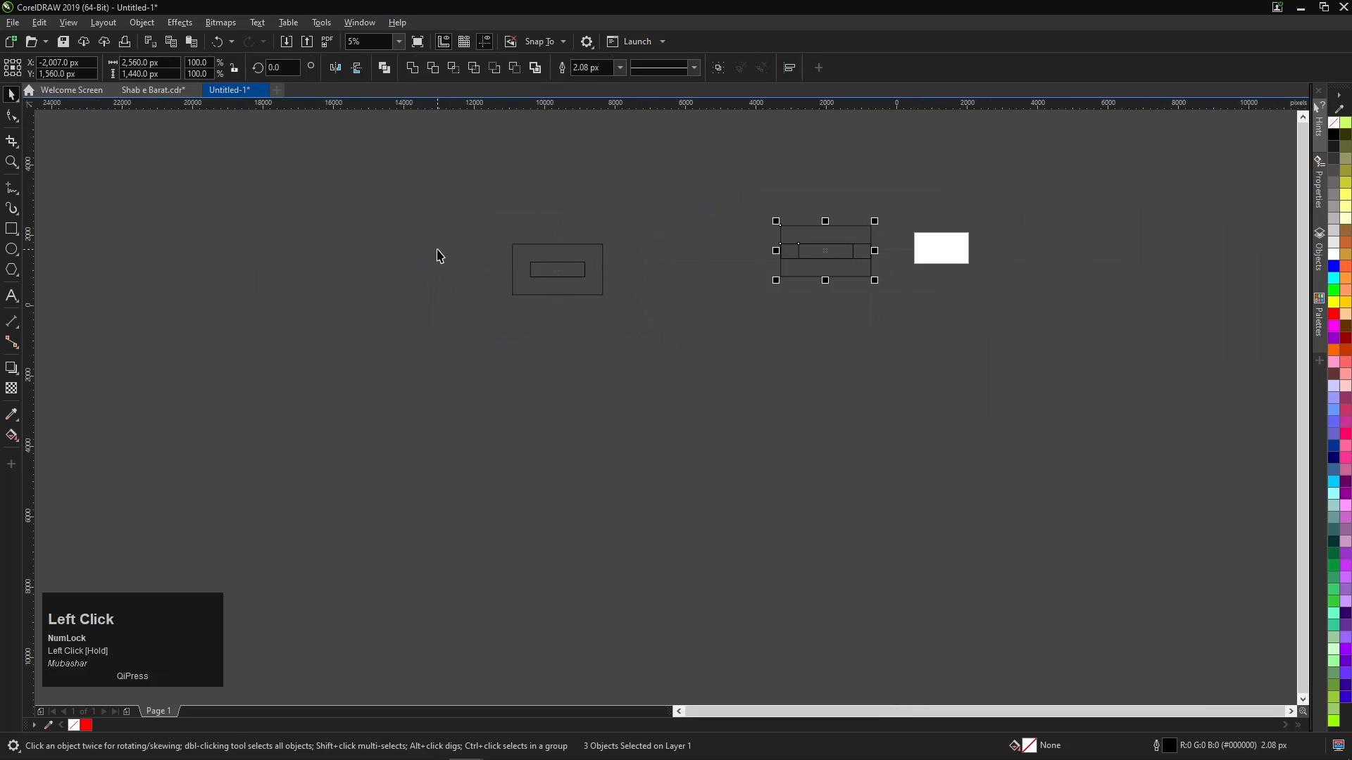
pyautogui.moveTo(469, 217); pyautogui.dragTo(646, 341)
pyautogui.press('Delete')
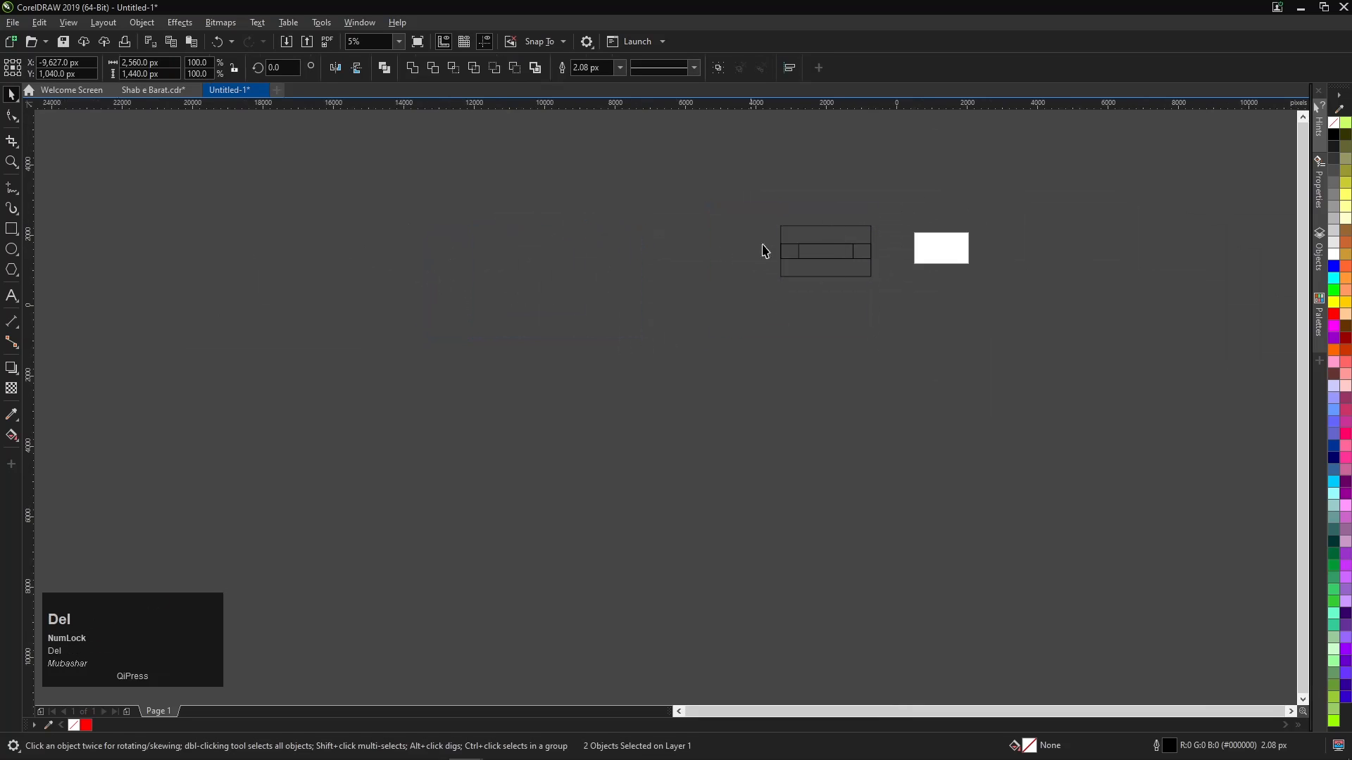
# Fill the large 2560 × 1440 px rectangle with a uniform very dark navy, #00003B.
pyautogui.scroll(3, 850, 229)
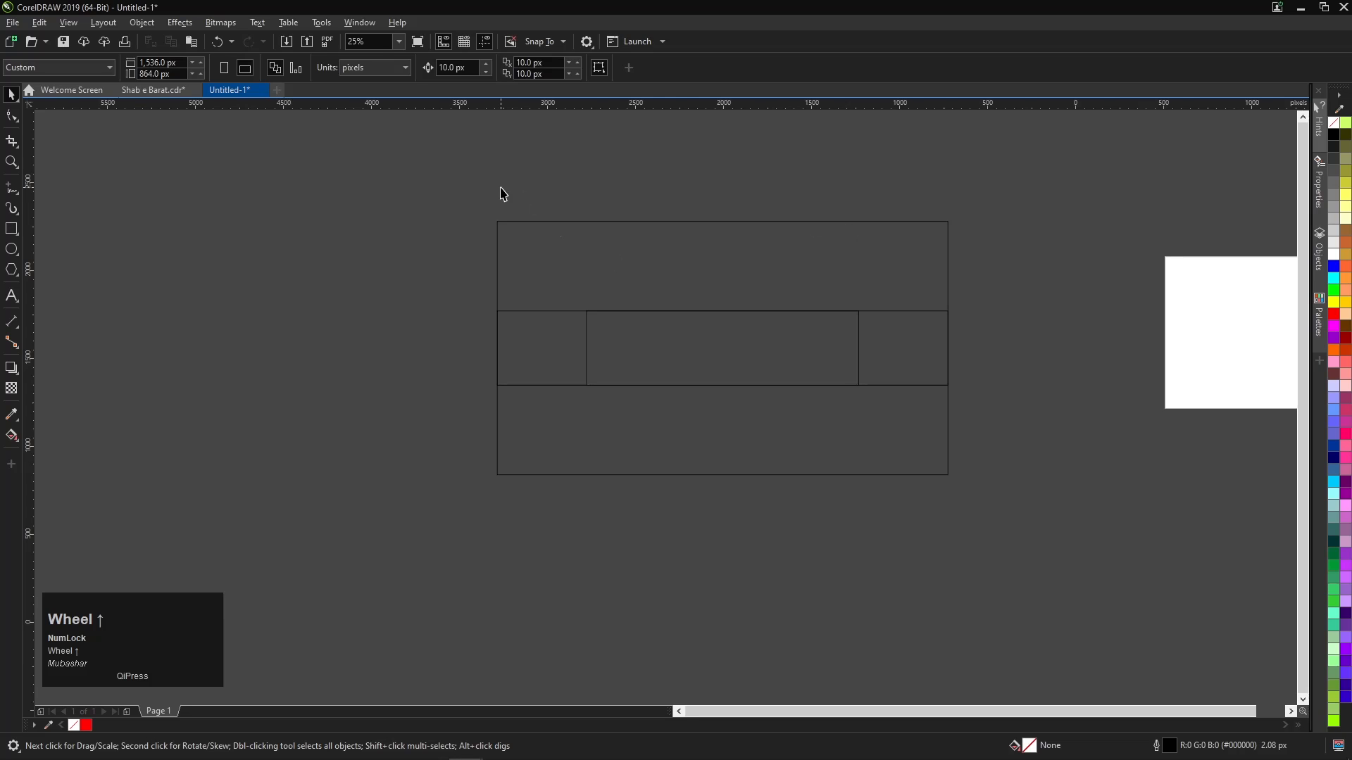
pyautogui.press('F4')
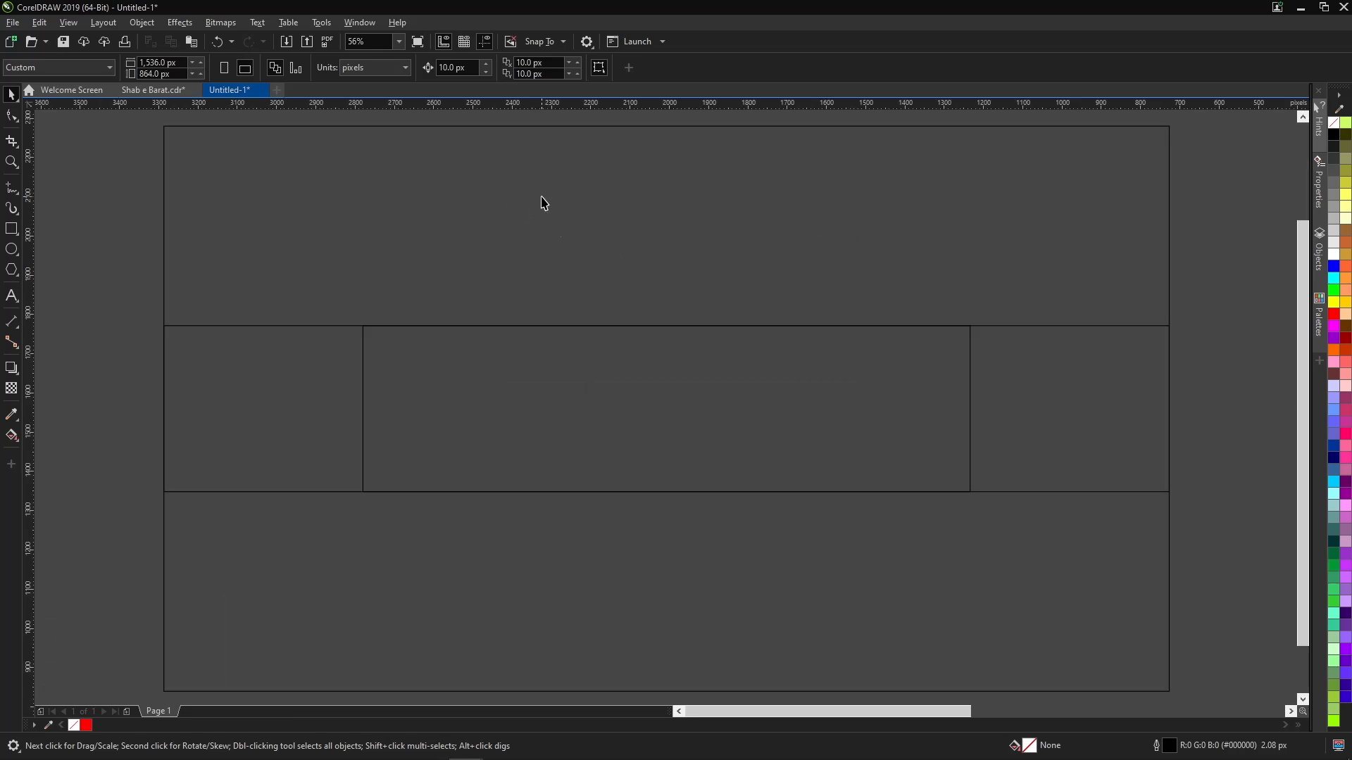
pyautogui.scroll(-1, 556, 205)
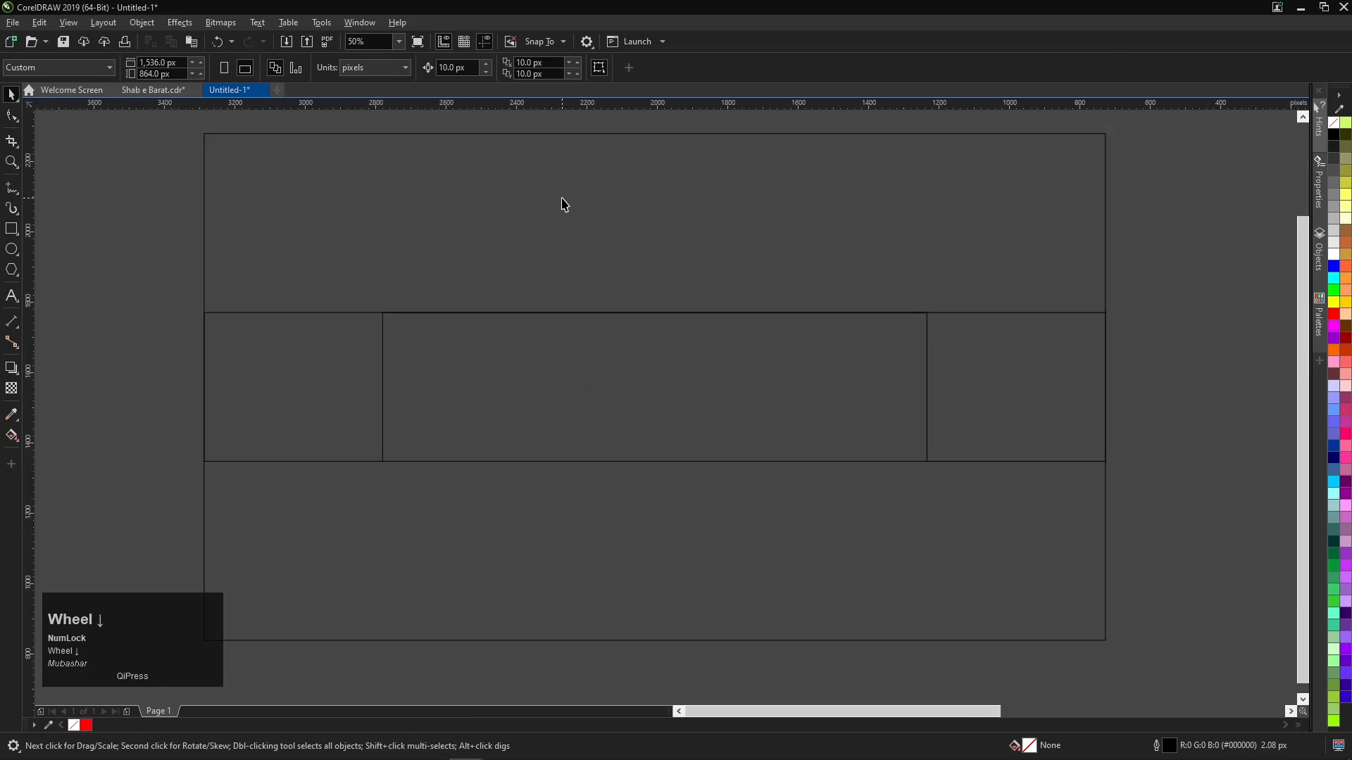
pyautogui.scroll(-2, 564, 204)
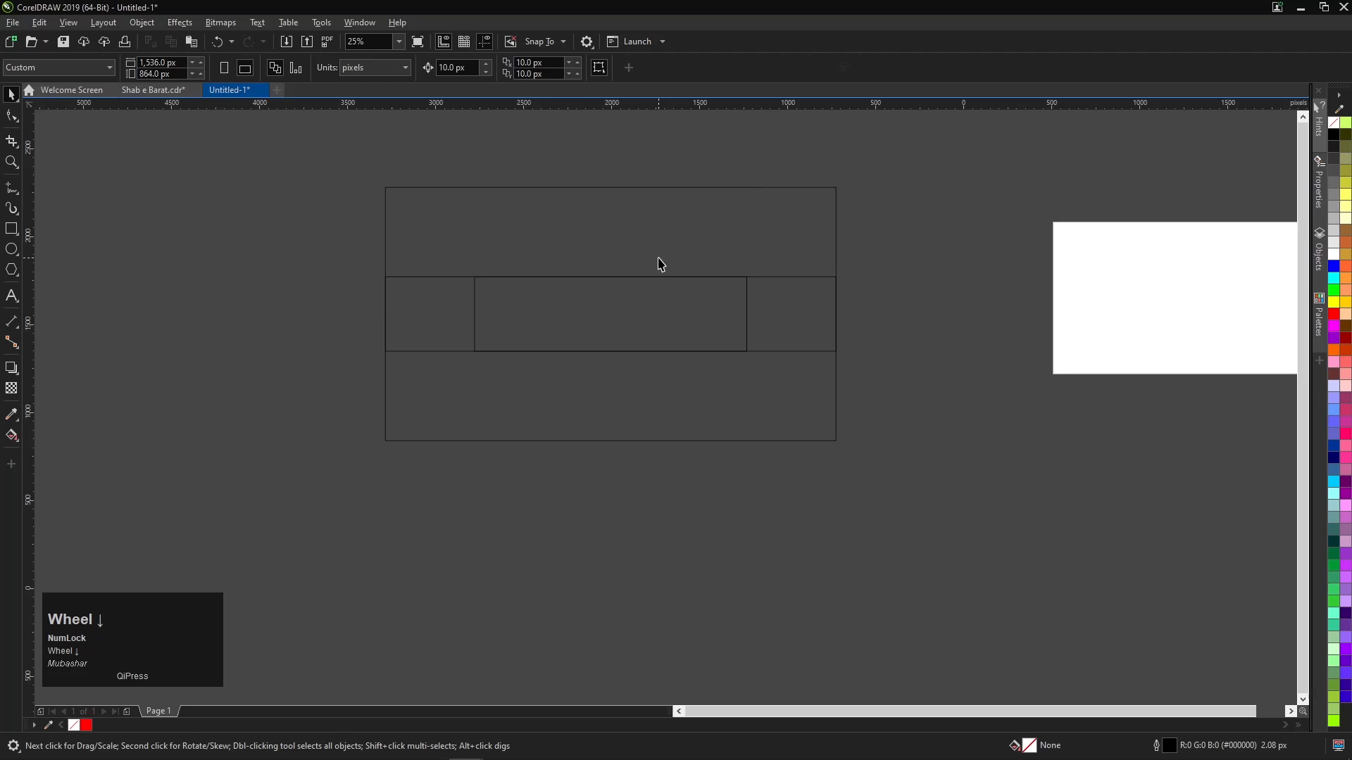
pyautogui.click(661, 264)
pyautogui.click(1345, 339)
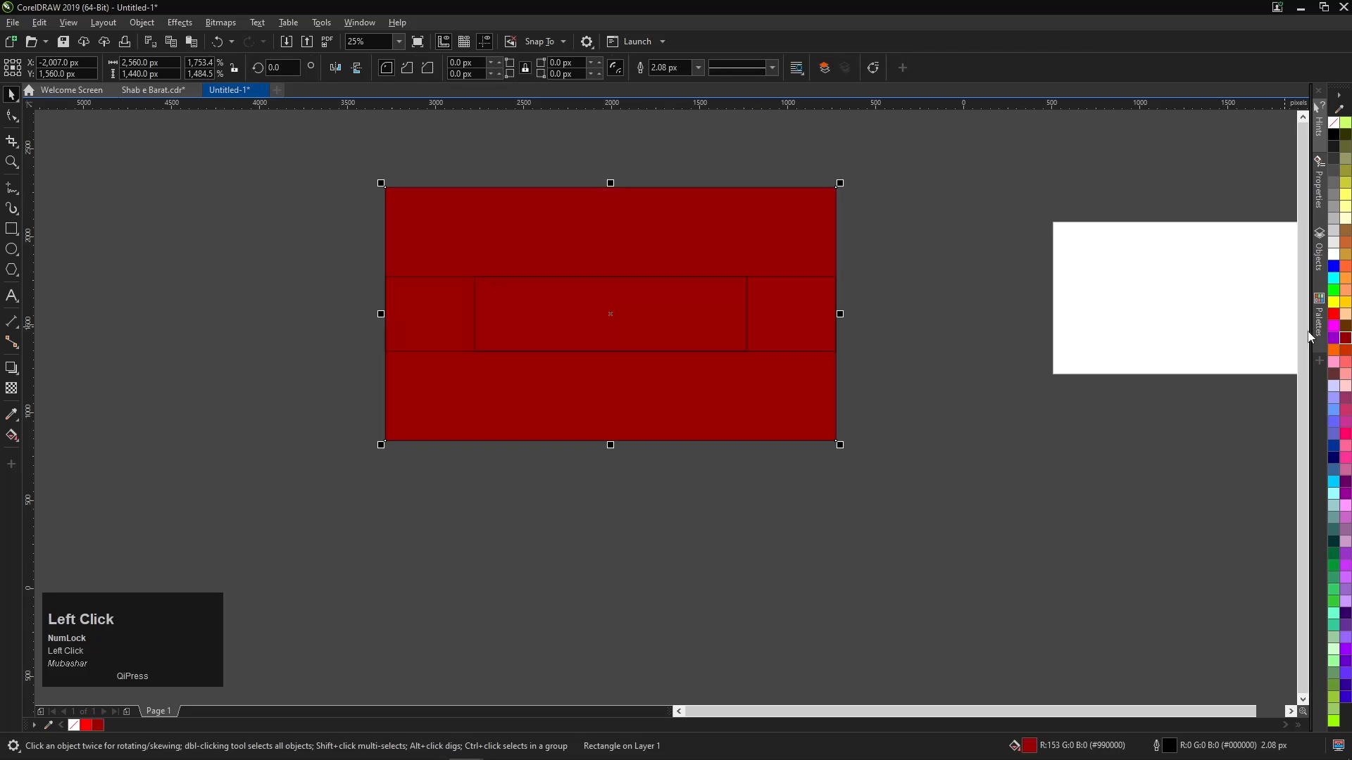
pyautogui.click(1334, 459)
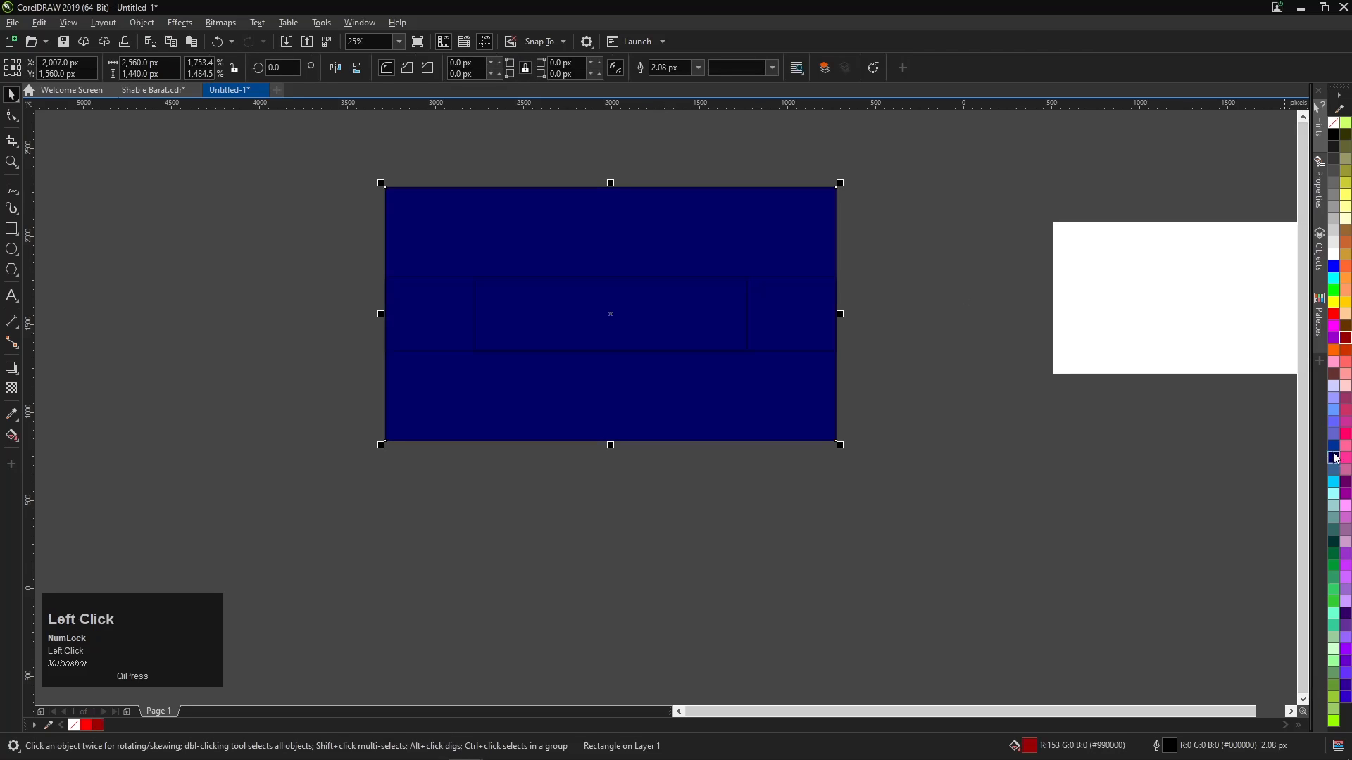
pyautogui.press('F11')
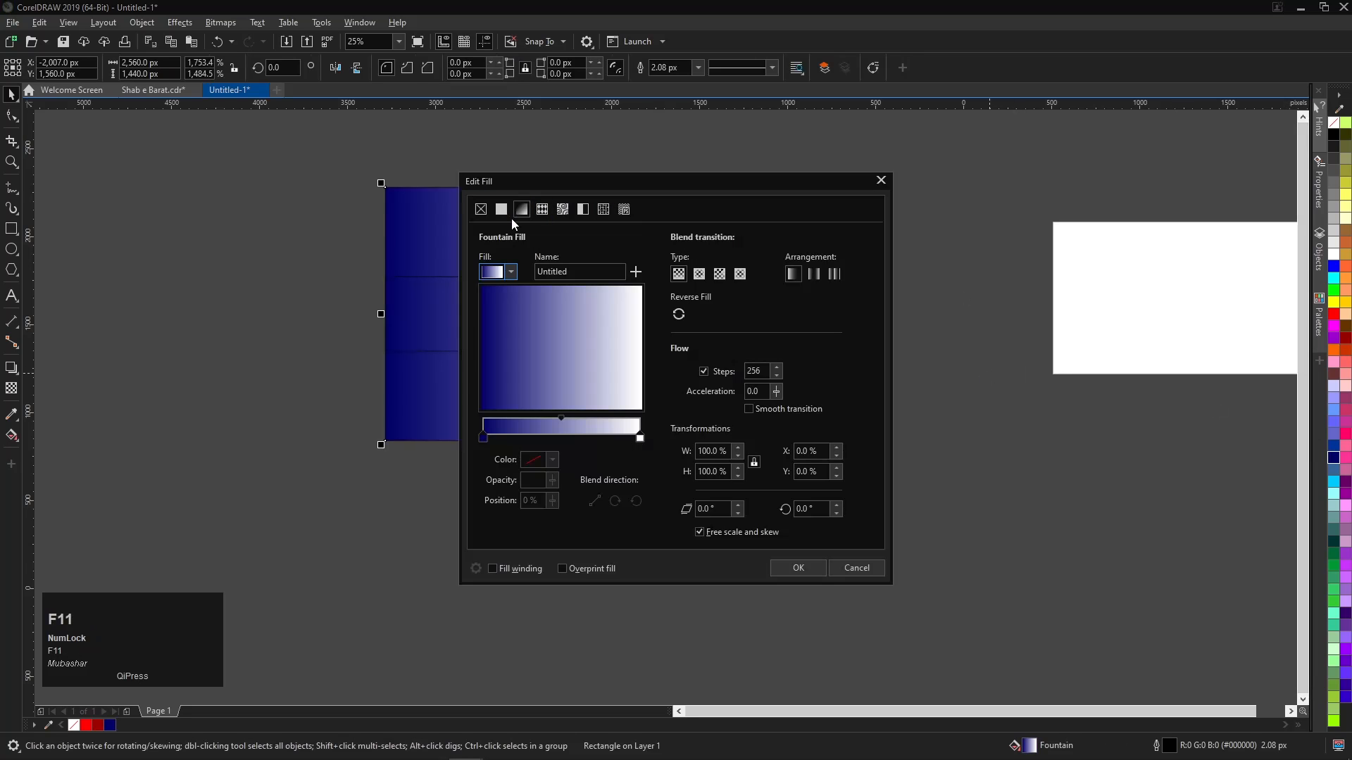
pyautogui.click(501, 209)
pyautogui.click(485, 257)
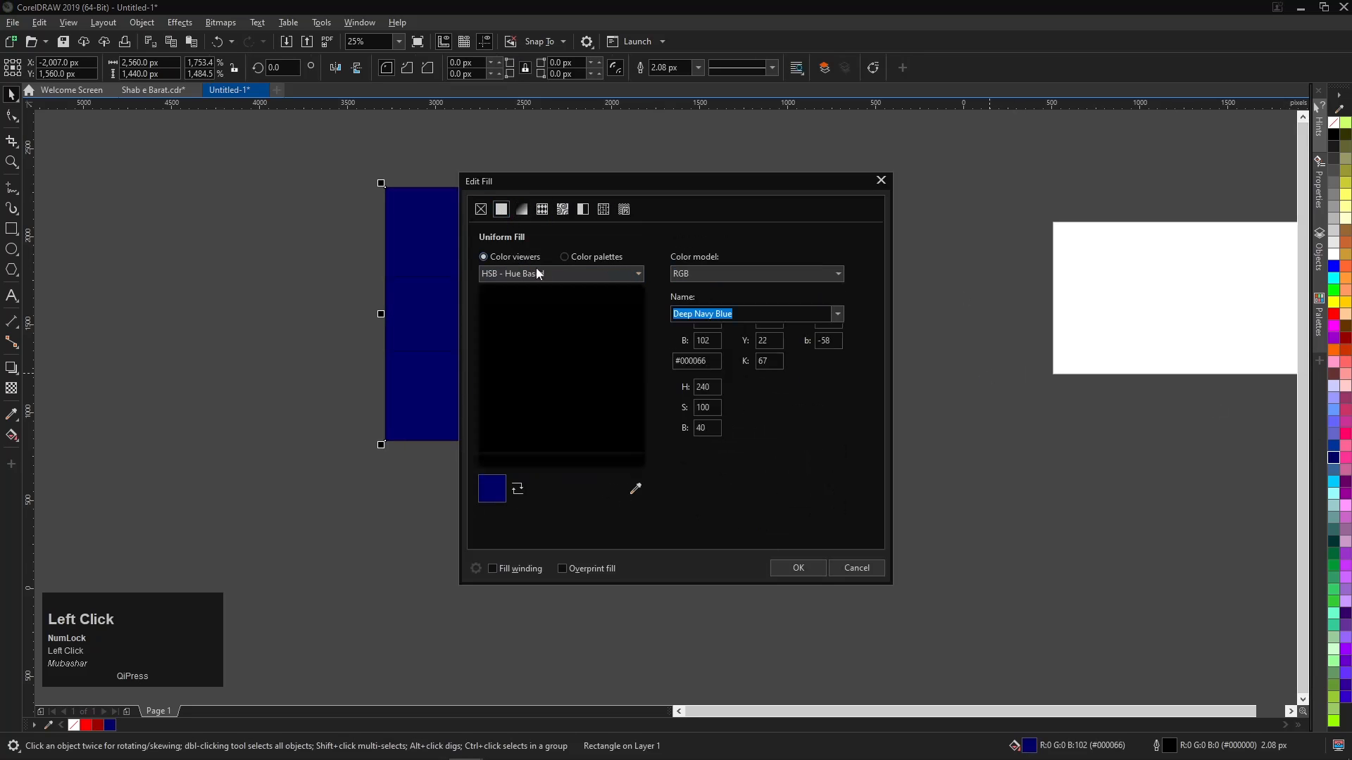
pyautogui.moveTo(643, 393); pyautogui.dragTo(646, 403)
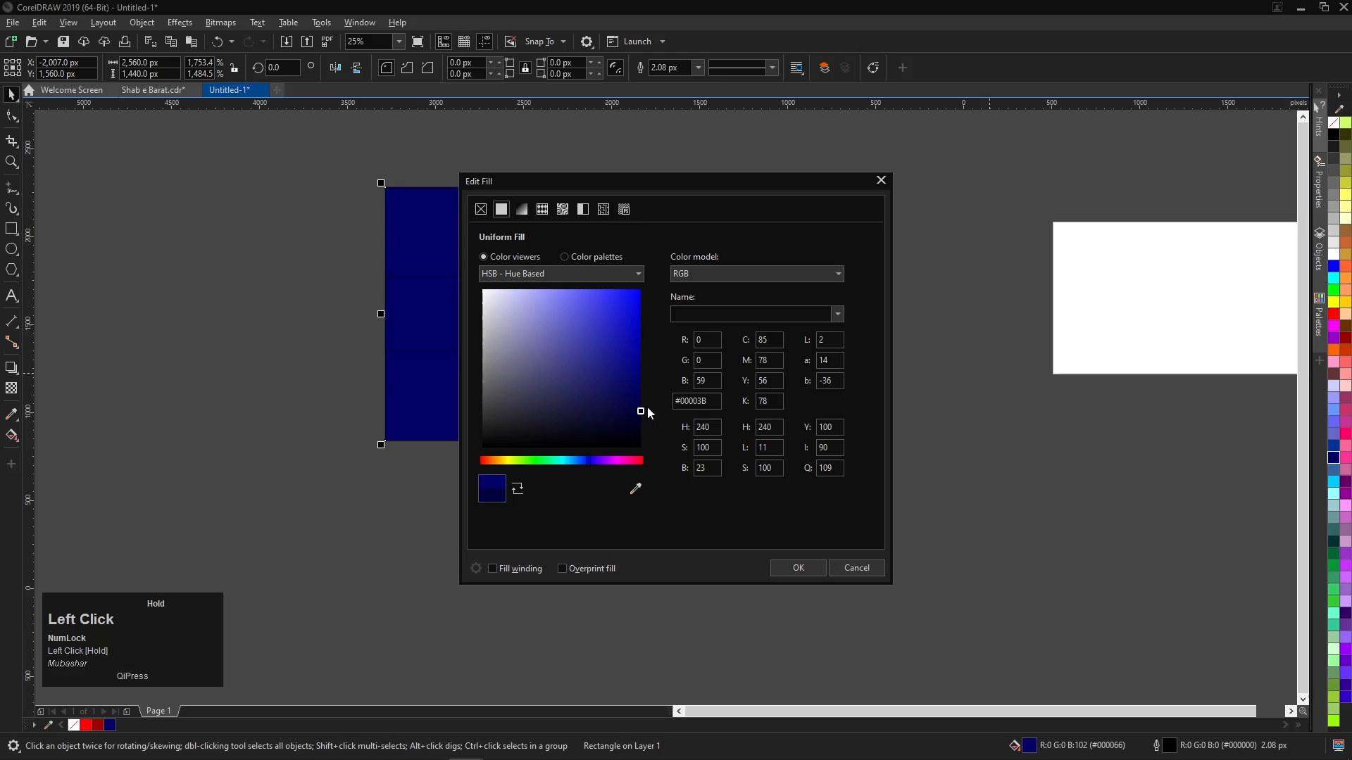
pyautogui.click(805, 561)
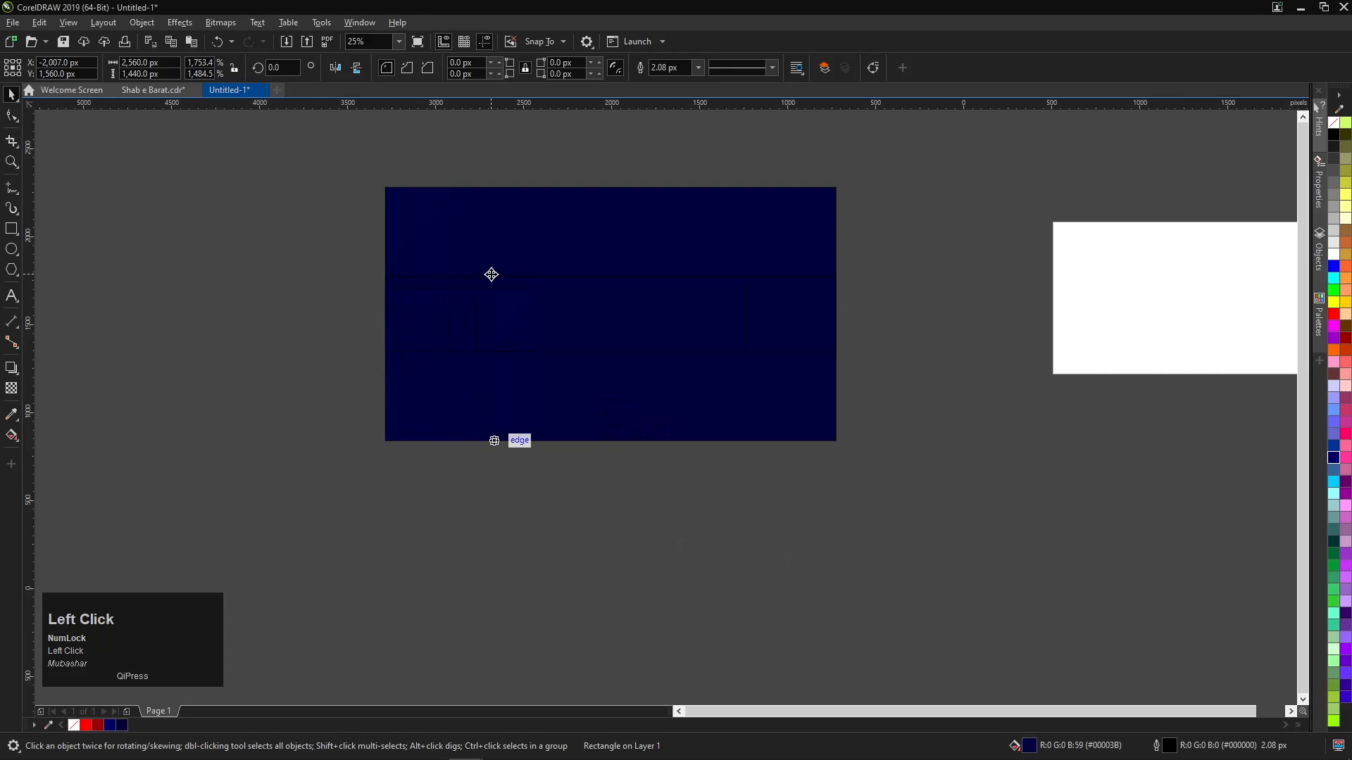
# Fill the 2560 × 423 px strip with bright blue and the central 1546 × 423 px rectangle with golden yellow.
pyautogui.scroll(1, 492, 274)
pyautogui.click(219, 270)
pyautogui.scroll(-1, 492, 307)
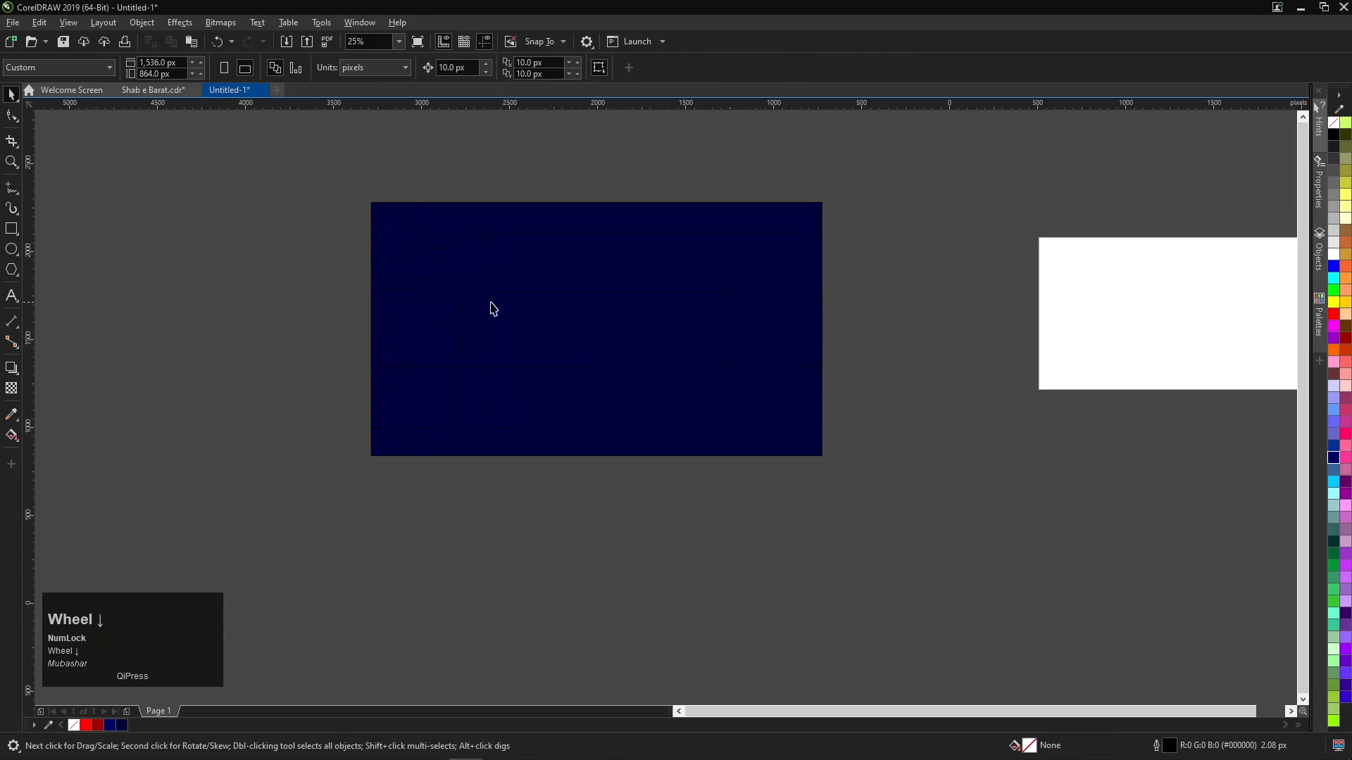
pyautogui.click(790, 332)
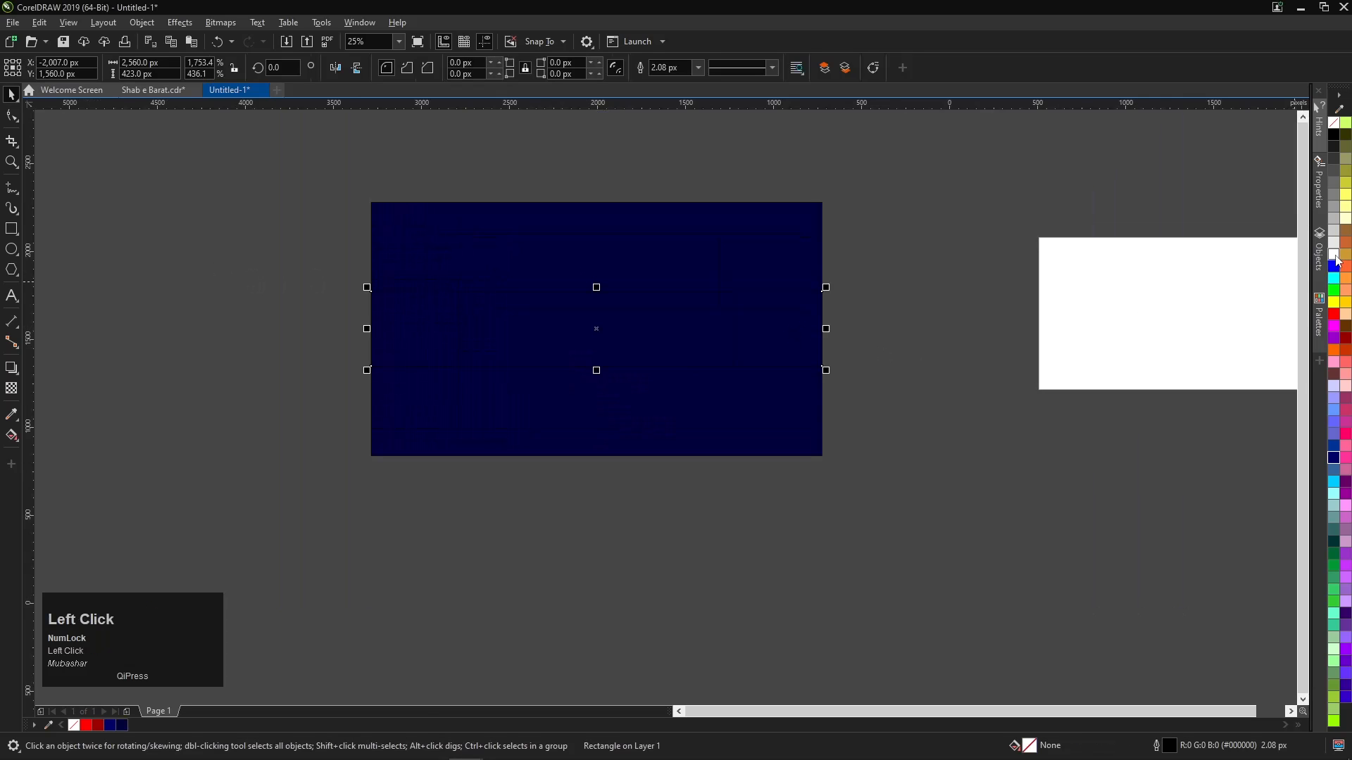
pyautogui.click(1331, 273)
pyautogui.click(610, 307)
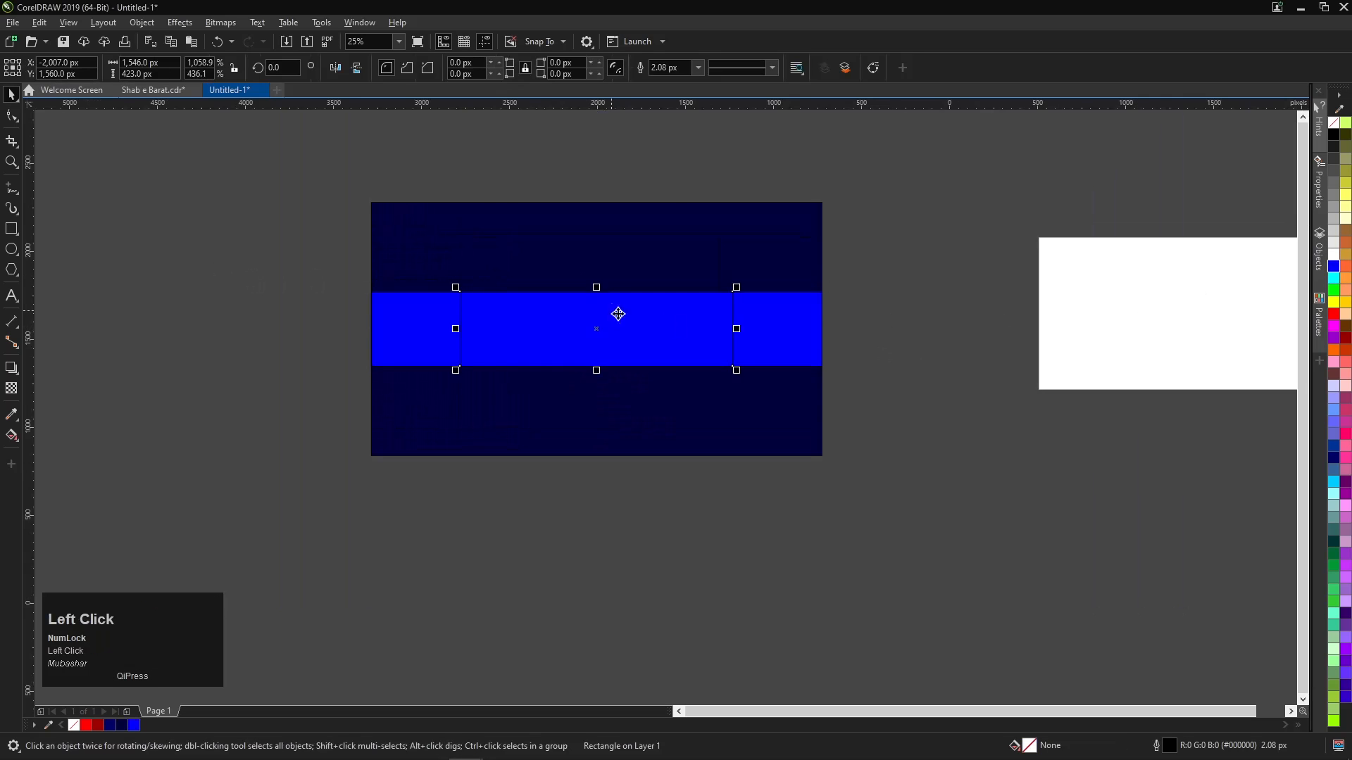
pyautogui.click(1346, 306)
pyautogui.press('Escape')
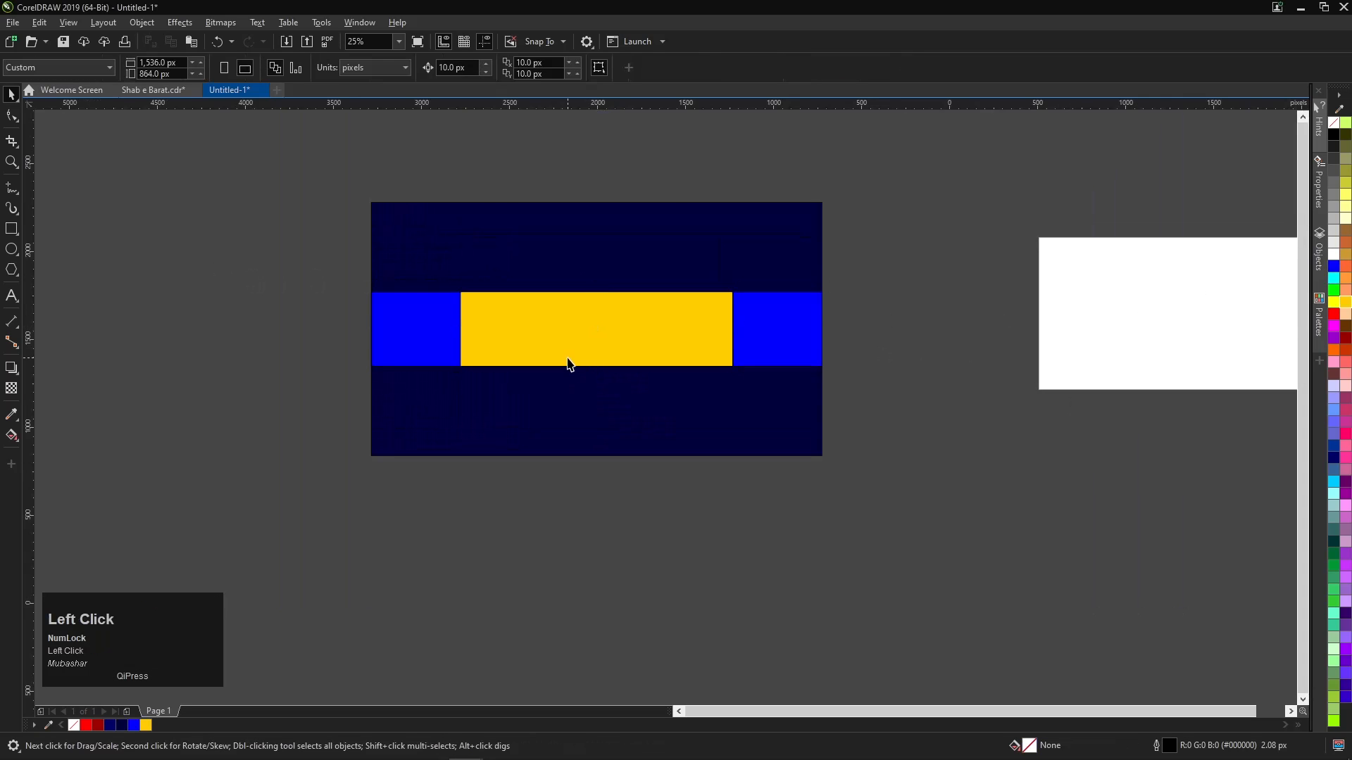
# Remove the outlines from the blue strip and the yellow safe-area rectangle.
pyautogui.press('F4')
pyautogui.moveTo(1239, 291); pyautogui.dragTo(105, 537)
pyautogui.rightClick(1333, 125)
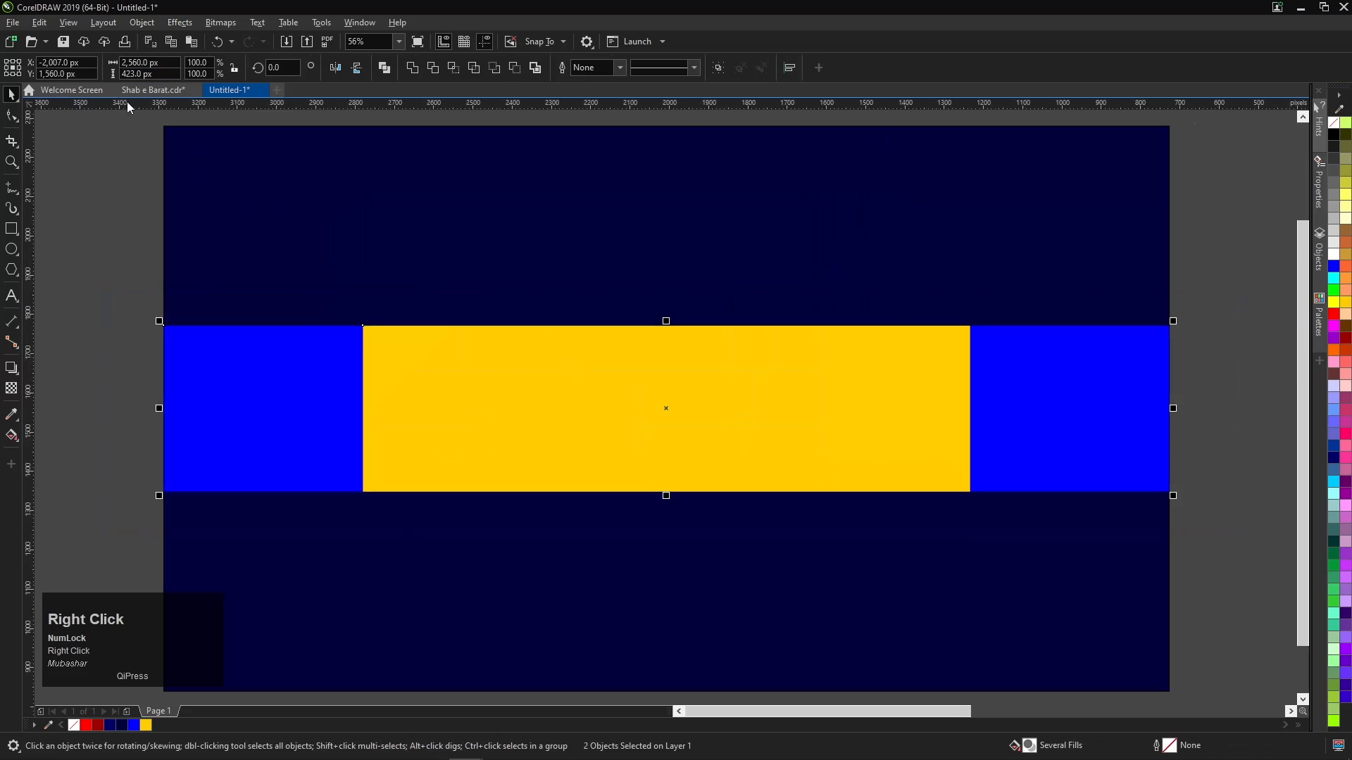
# Copy the black calligraphy lying beside the page in Shab e Barat.cdr and paste it into Untitled-1.
pyautogui.click(151, 90)
pyautogui.moveTo(185, 286); pyautogui.dragTo(433, 493)
pyautogui.moveTo(351, 396); pyautogui.dragTo(322, 430)
pyautogui.press('ctrl')
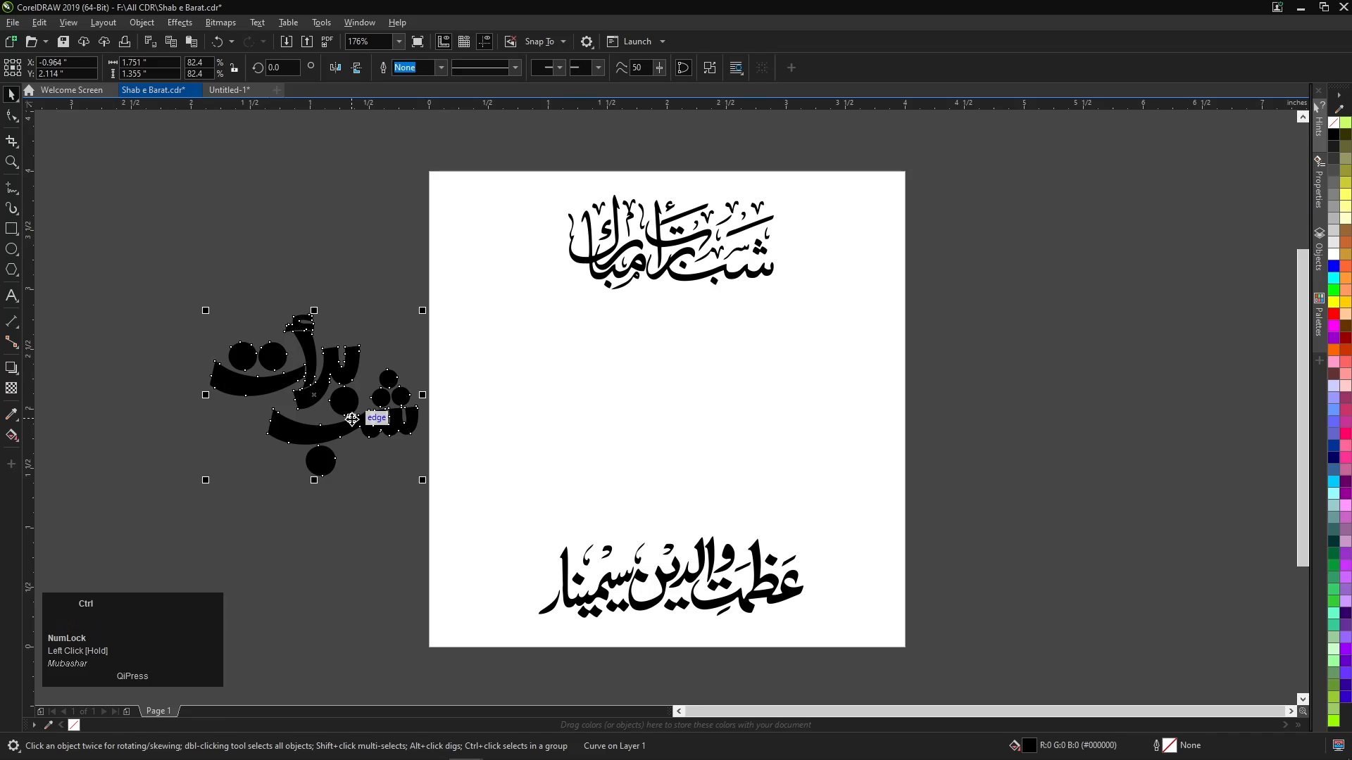
pyautogui.hotkey('ctrl', 'c')
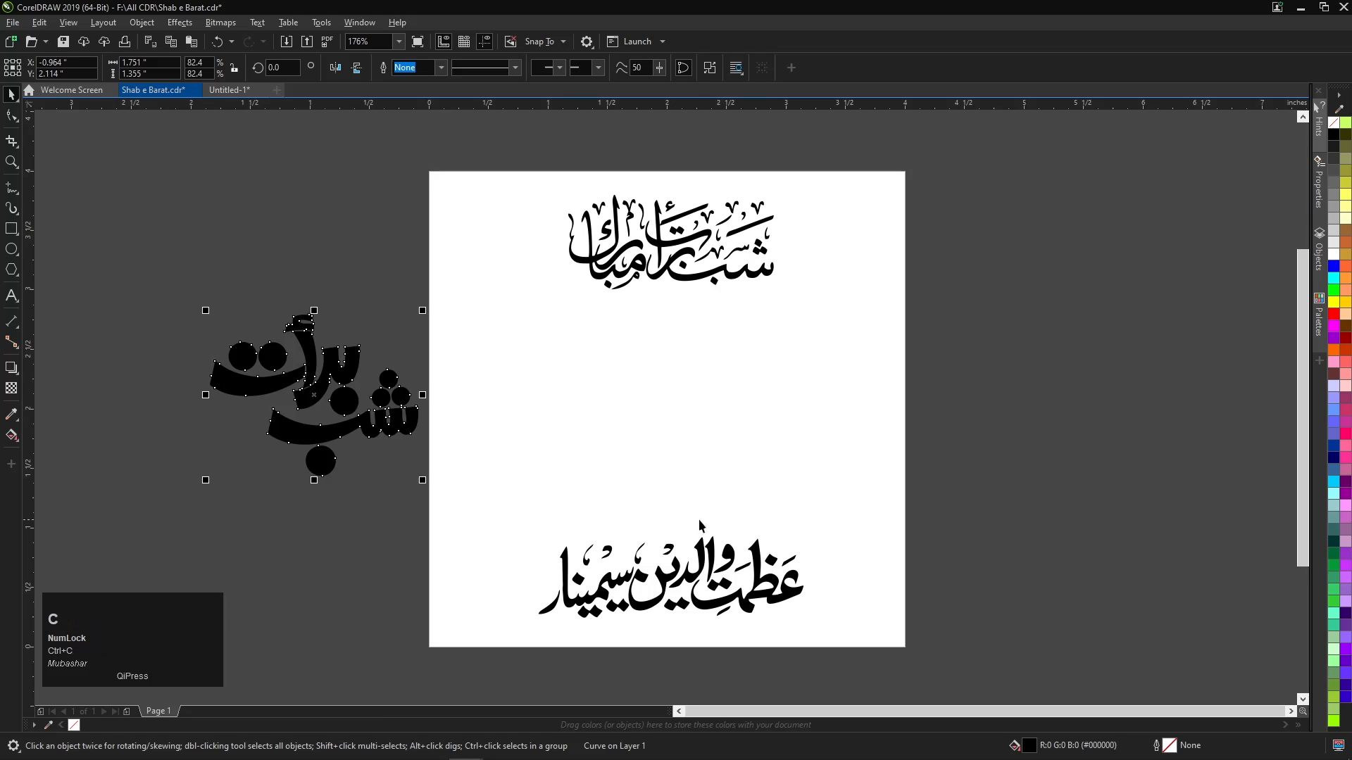
pyautogui.click(222, 92)
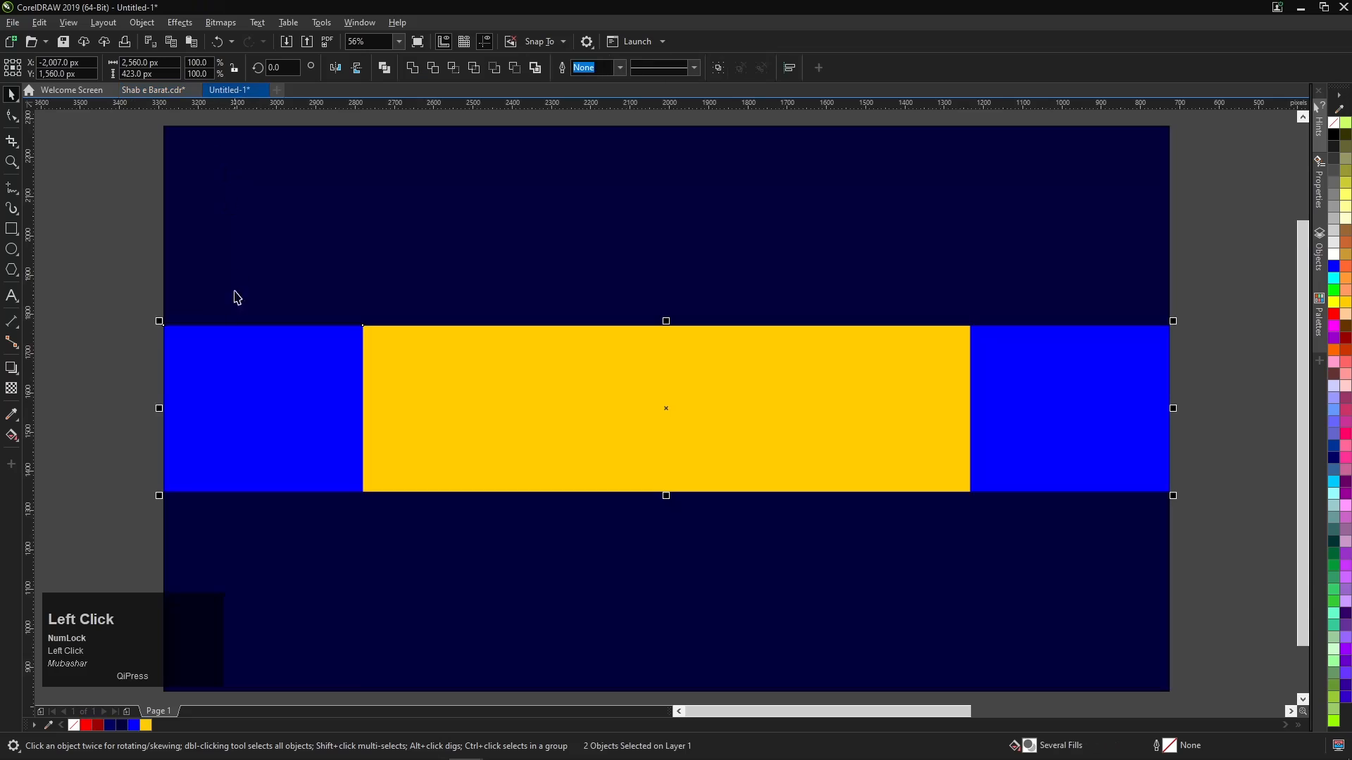
pyautogui.click(84, 299)
pyautogui.hotkey('ctrl', 'v')
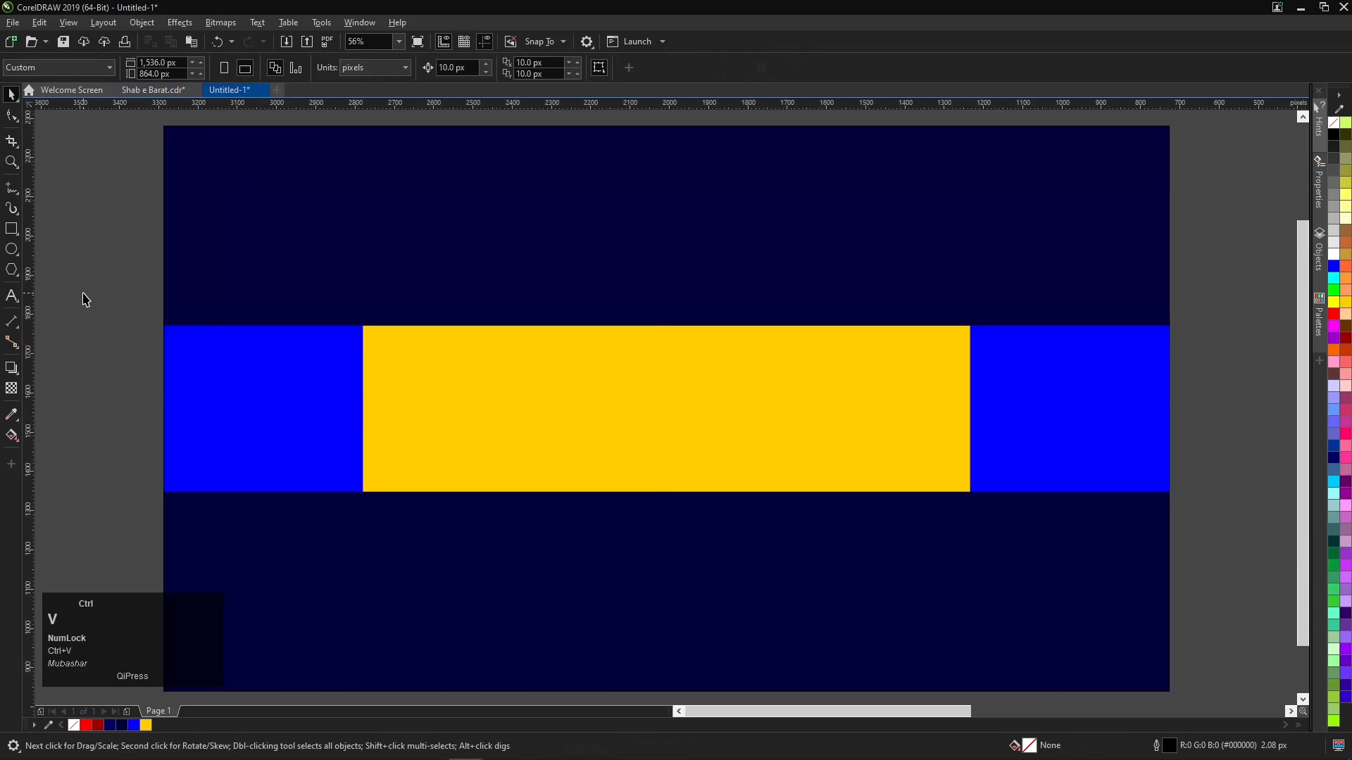
# Move the pasted calligraphy onto the yellow safe-area rectangle.
pyautogui.scroll(-2, 85, 299)
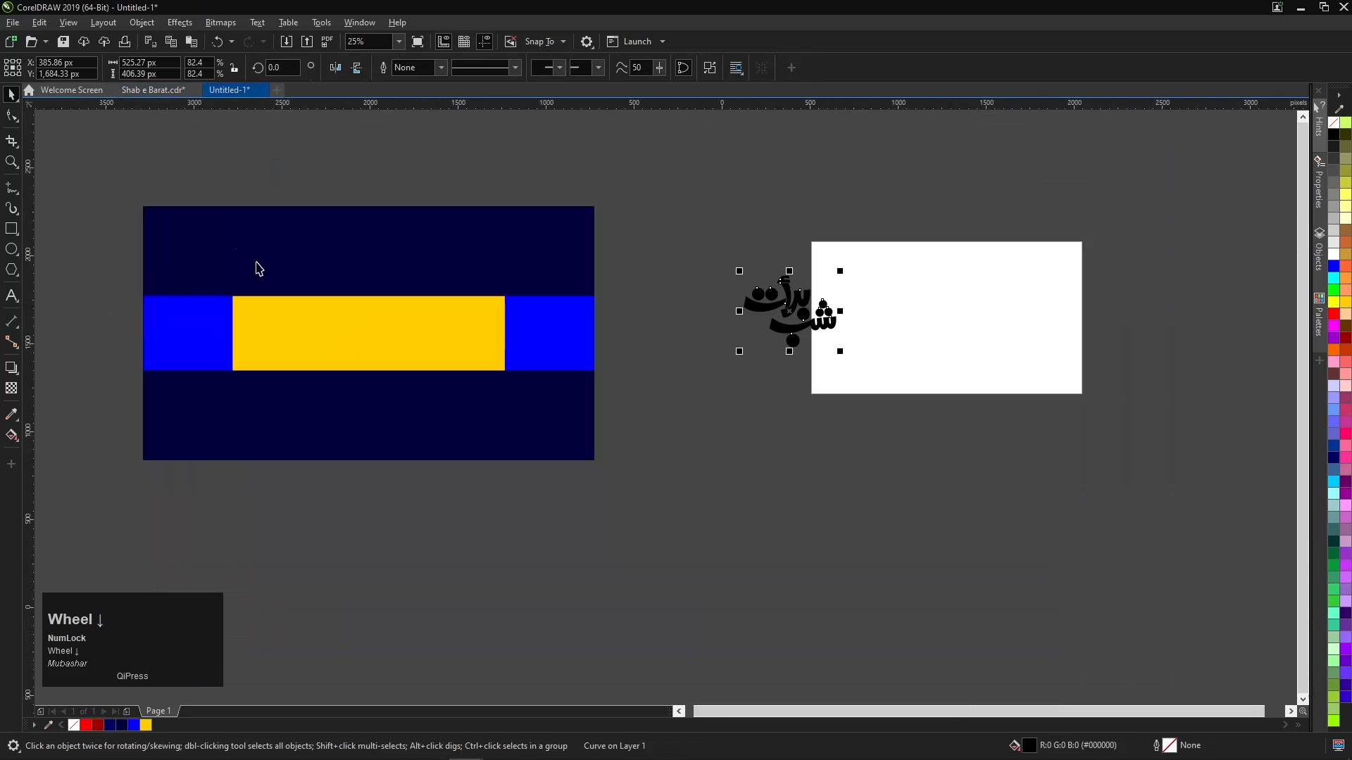
pyautogui.moveTo(798, 302); pyautogui.dragTo(380, 328)
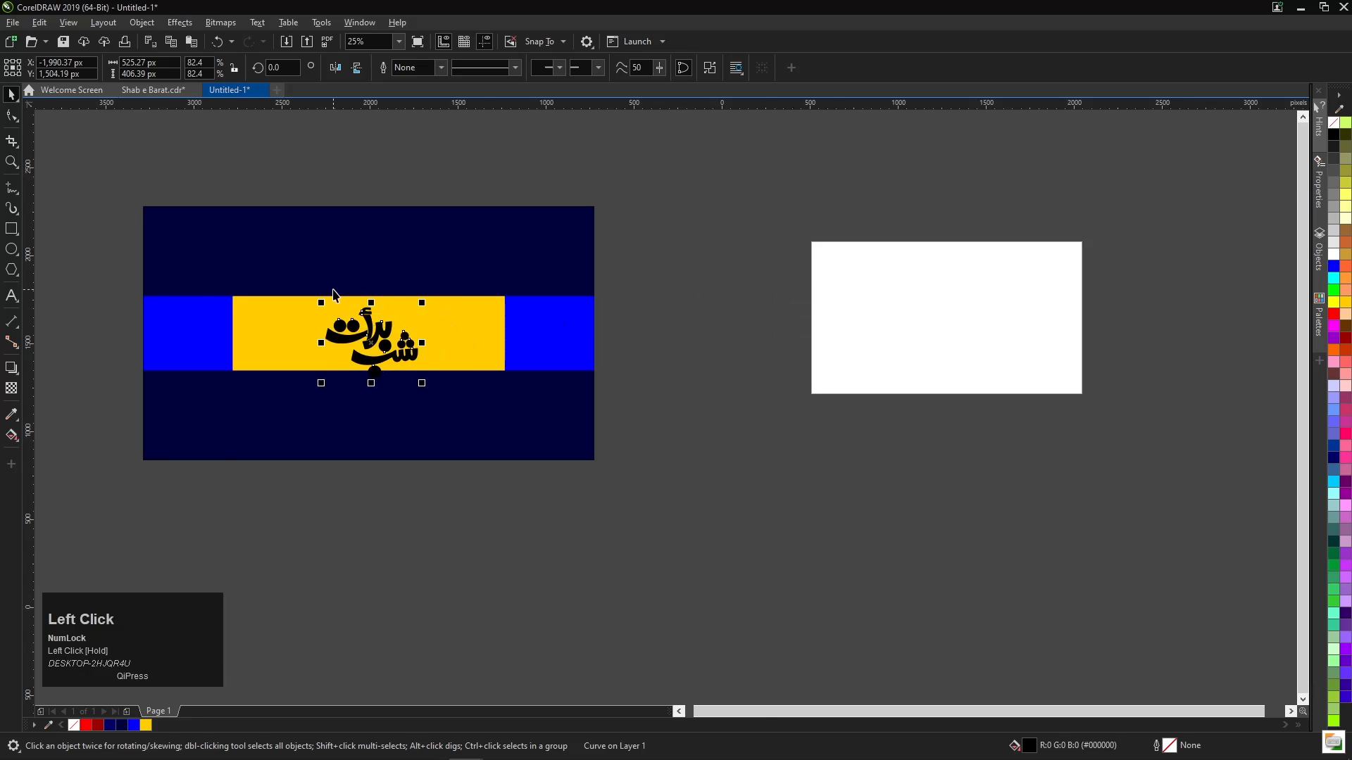
pyautogui.scroll(2, 644, 320)
pyautogui.scroll(-1, 644, 320)
# Try centring the calligraphy on the yellow rectangle alone, and undo the alignment.
pyautogui.keyDown('shift'); pyautogui.click(690, 356); pyautogui.keyUp('shift')
pyautogui.press('c')
pyautogui.press('e')
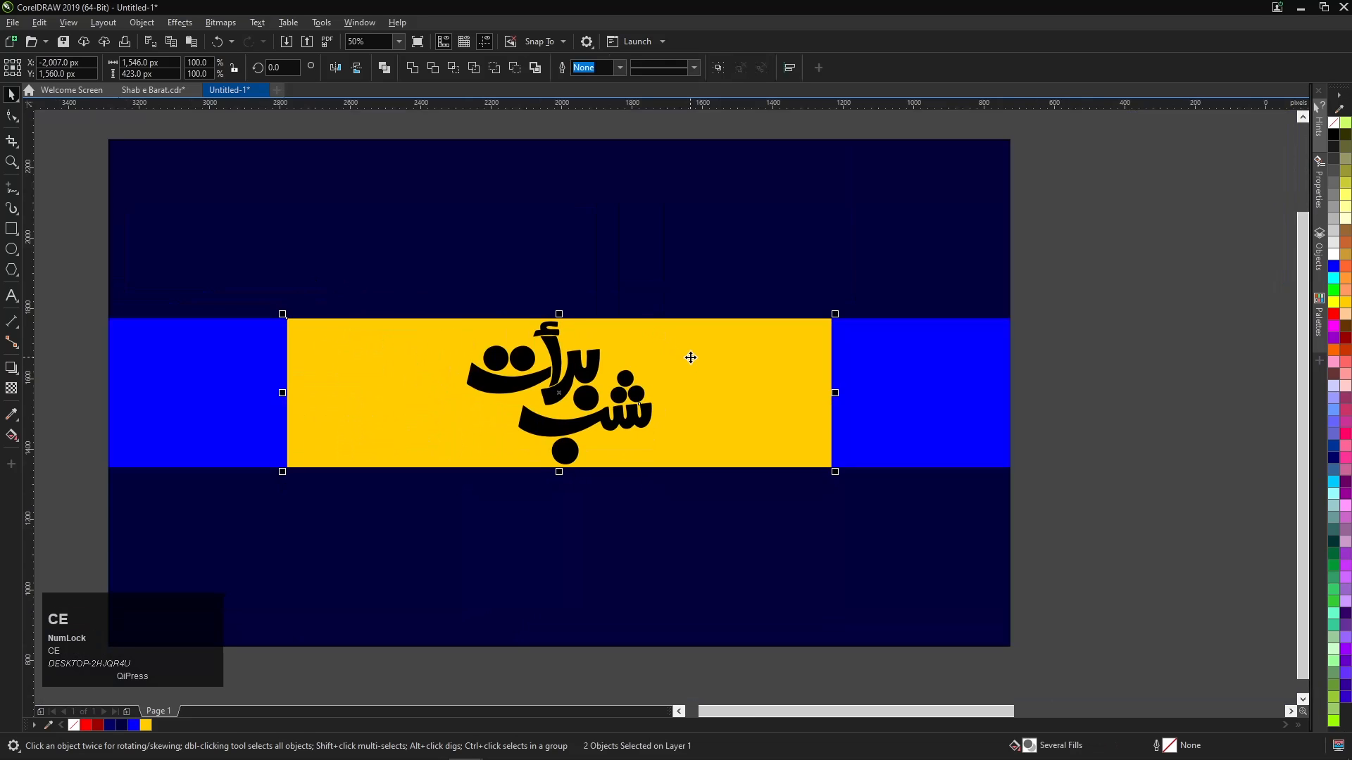
pyautogui.hotkey('ctrl', 'z')
pyautogui.hotkey('ctrl', 'z')
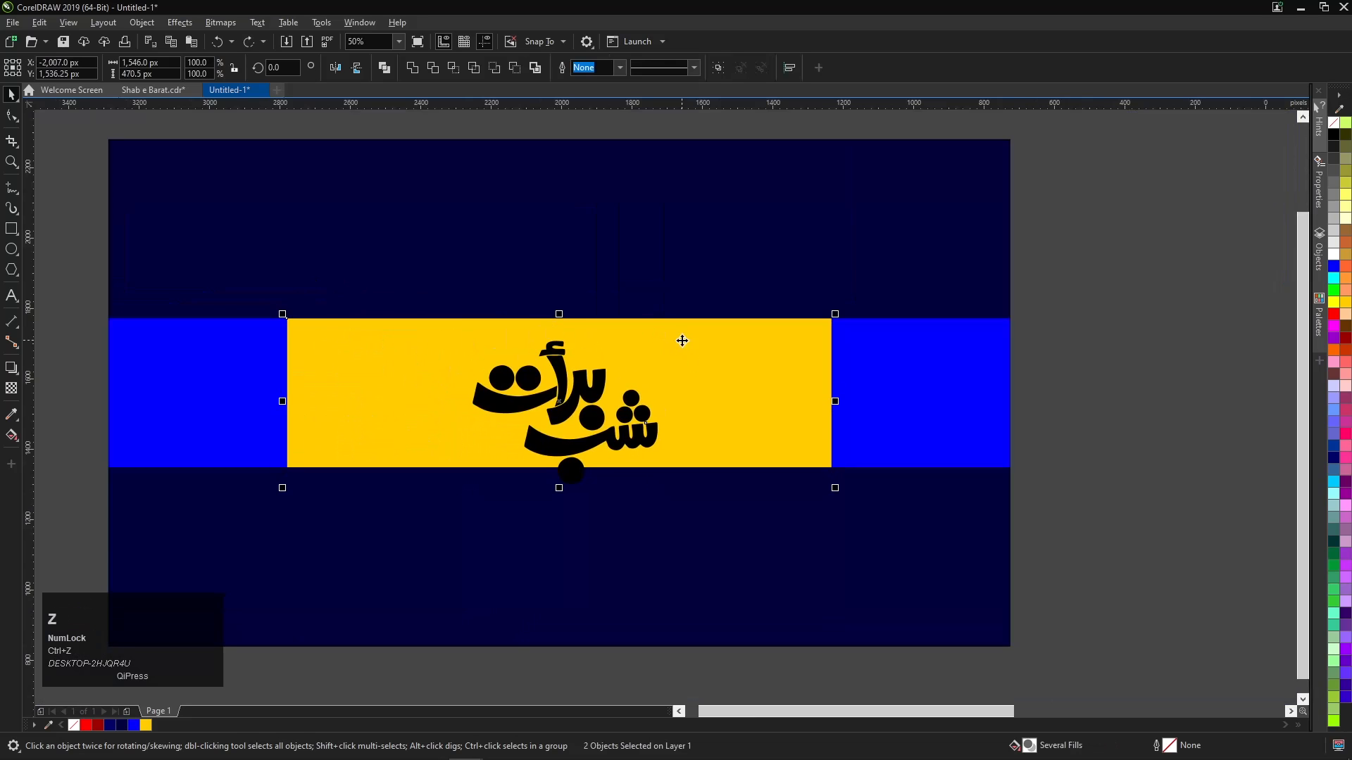
# Centre the calligraphy and all three coloured rectangles on each other horizontally and vertically.
pyautogui.scroll(-1, 999, 305)
pyautogui.moveTo(1090, 191); pyautogui.dragTo(493, 538)
pyautogui.press('c')
pyautogui.press('e')
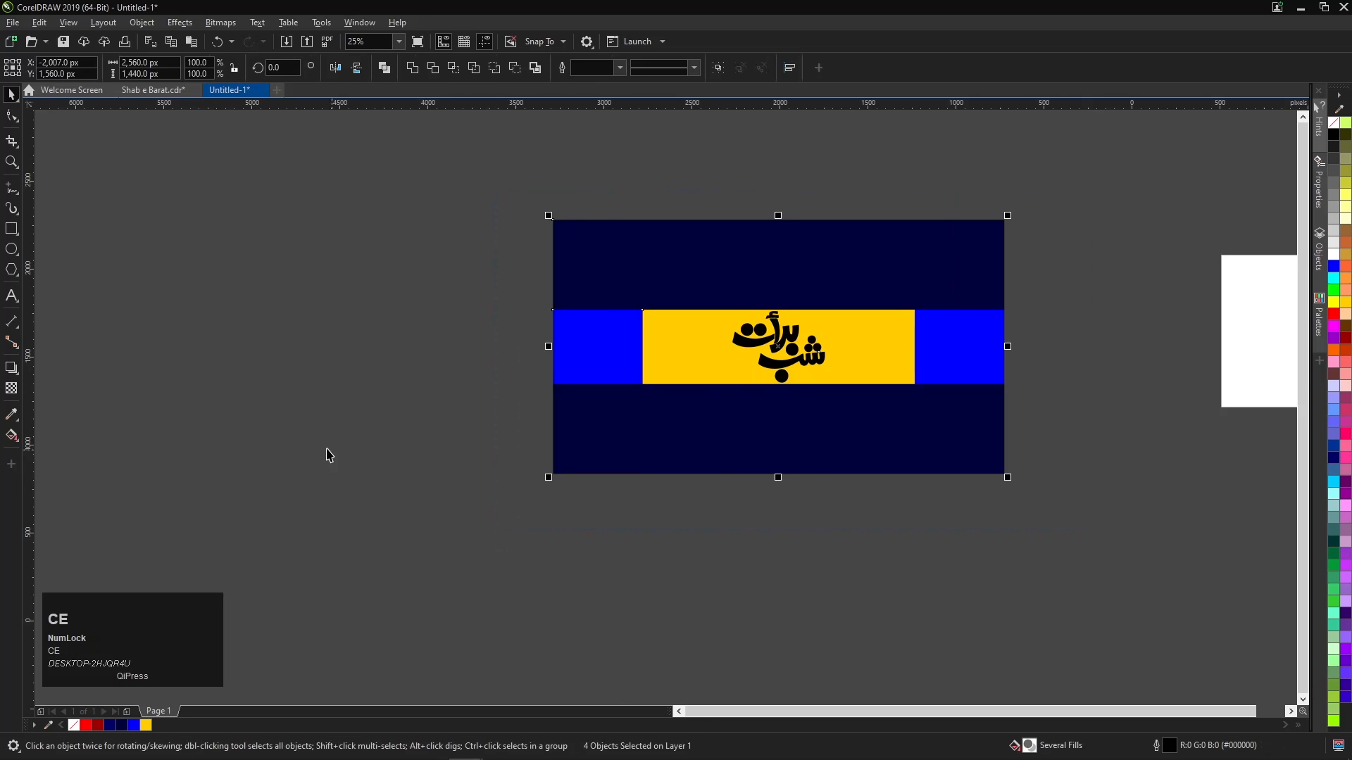
pyautogui.click(673, 398)
# Examine how the calligraphy fits inside the yellow safe area, and select the calligraphy.
pyautogui.scroll(1, 673, 366)
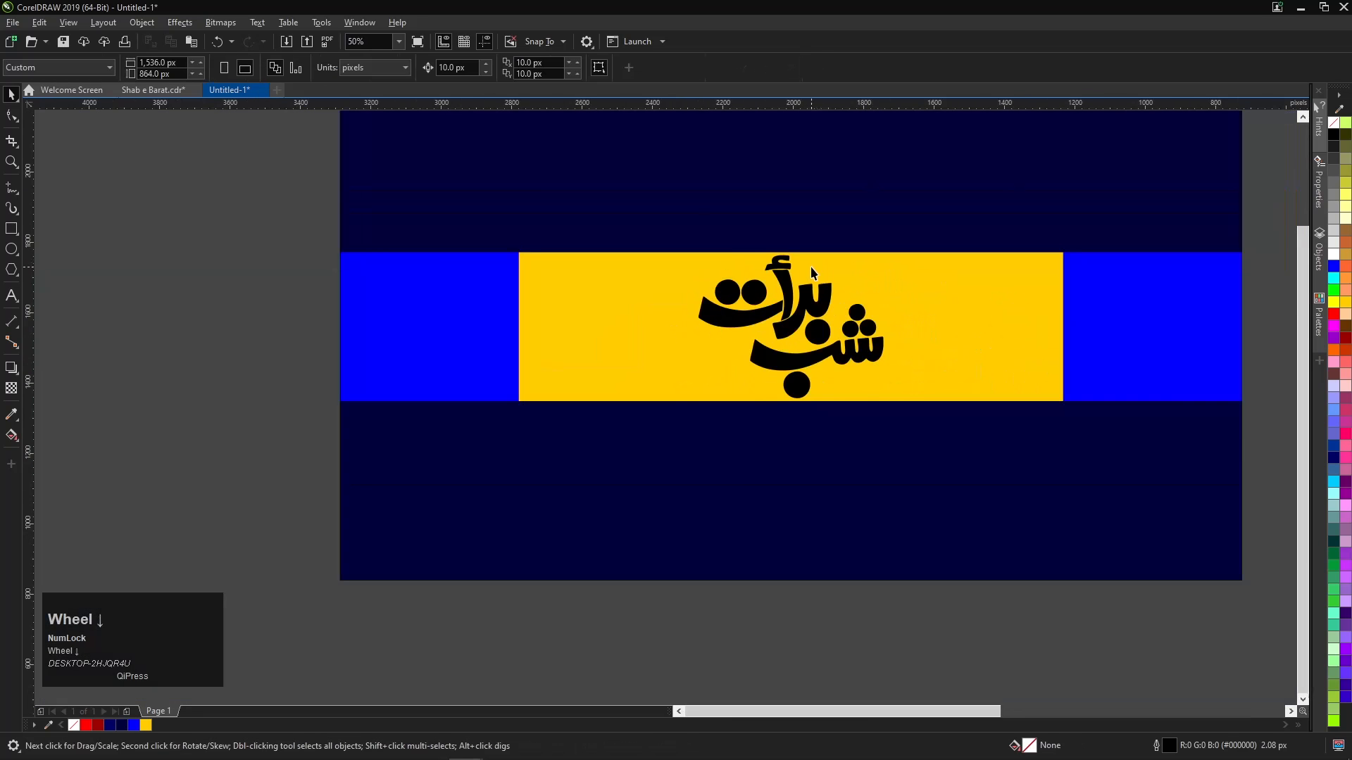
pyautogui.scroll(1, 811, 272)
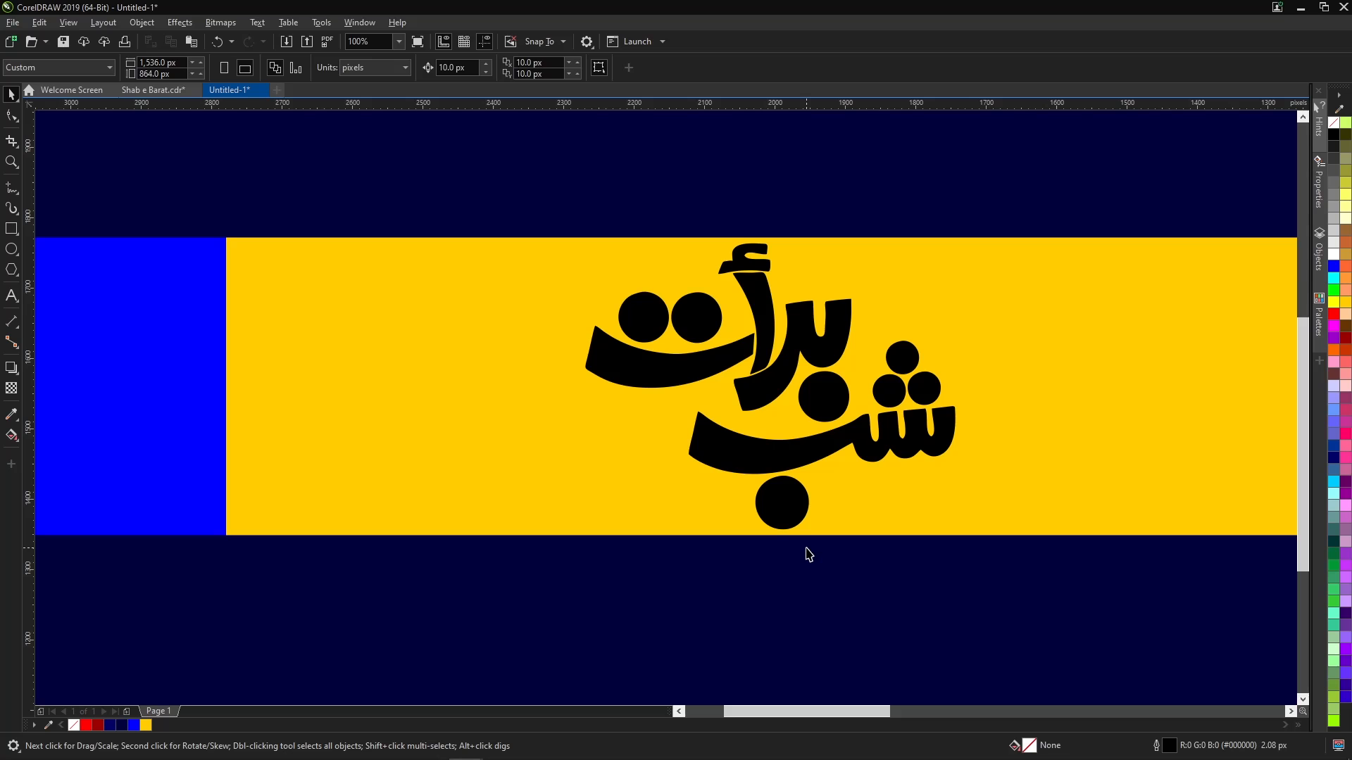
pyautogui.click(748, 471)
pyautogui.scroll(-2, 725, 446)
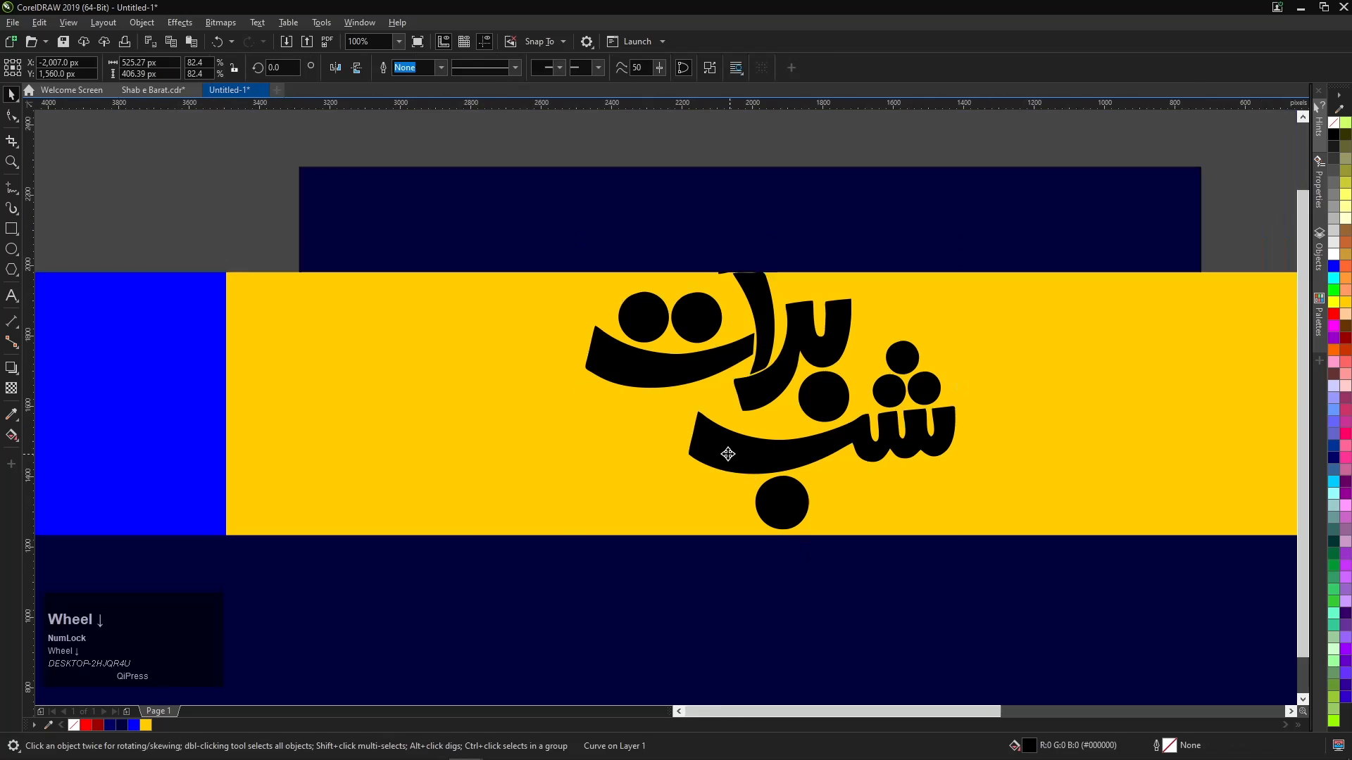
# Fill the calligraphy on the yellow rectangle with white.
pyautogui.scroll(2, 778, 453)
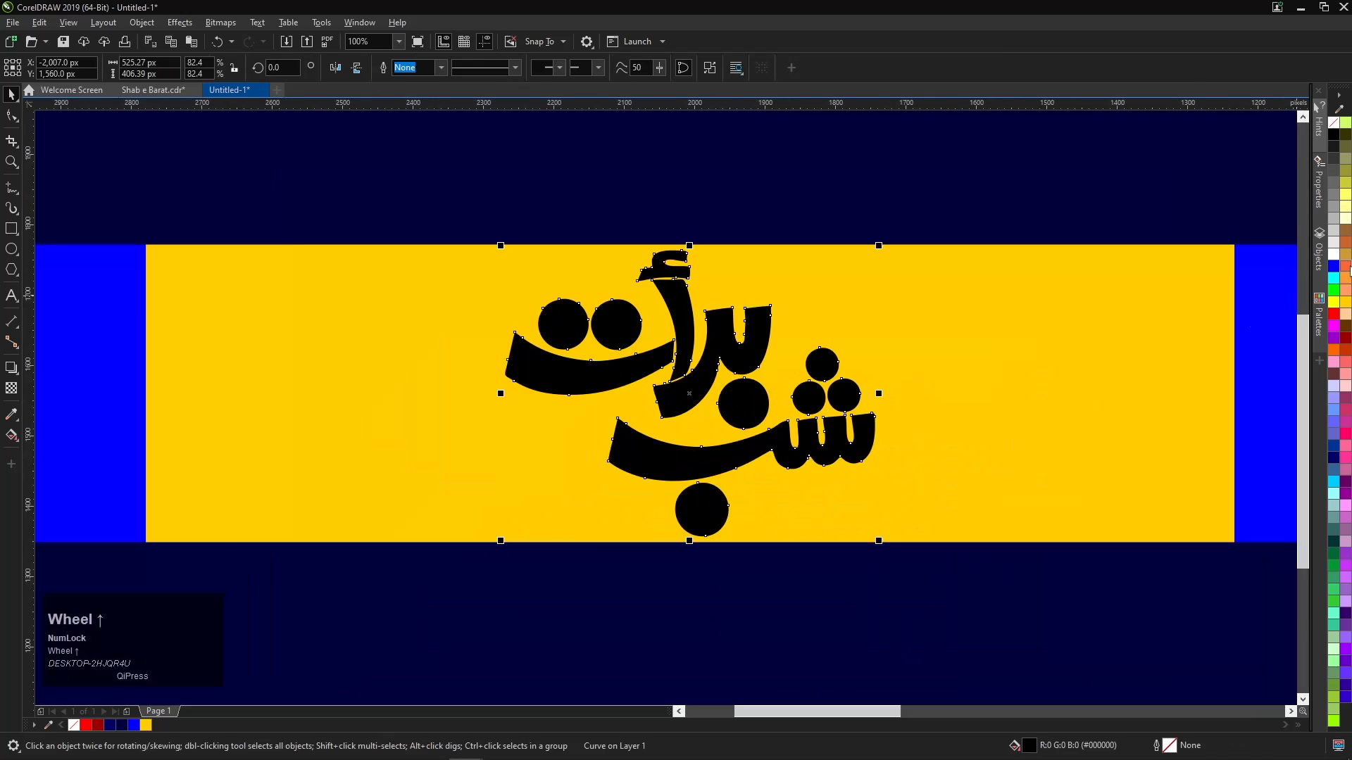
pyautogui.scroll(-3, 905, 341)
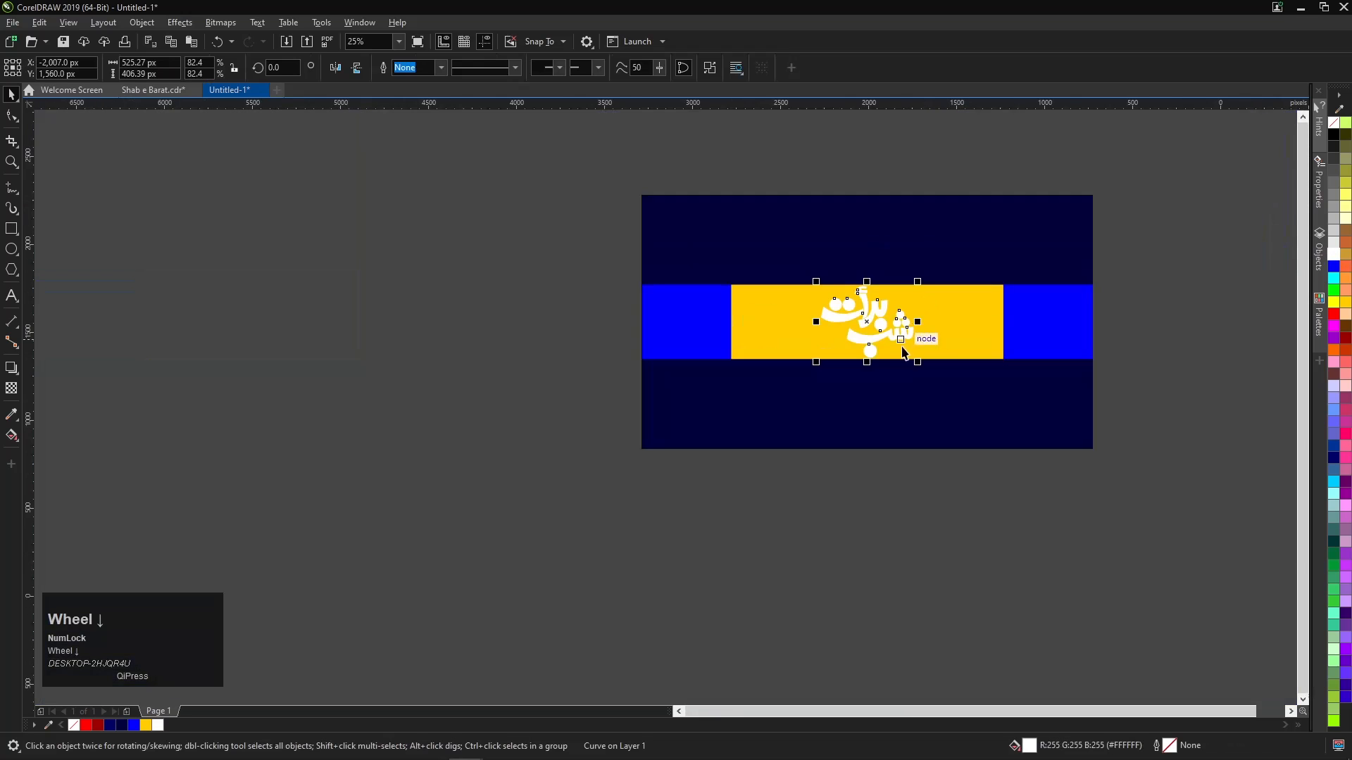
pyautogui.scroll(3, 886, 331)
pyautogui.scroll(-3, 817, 343)
# Place a duplicate of the white calligraphy on the empty area left of the channel art template.
pyautogui.moveTo(827, 345); pyautogui.dragTo(389, 370)
pyautogui.rightClick(388, 370)
pyautogui.scroll(1, 355, 331)
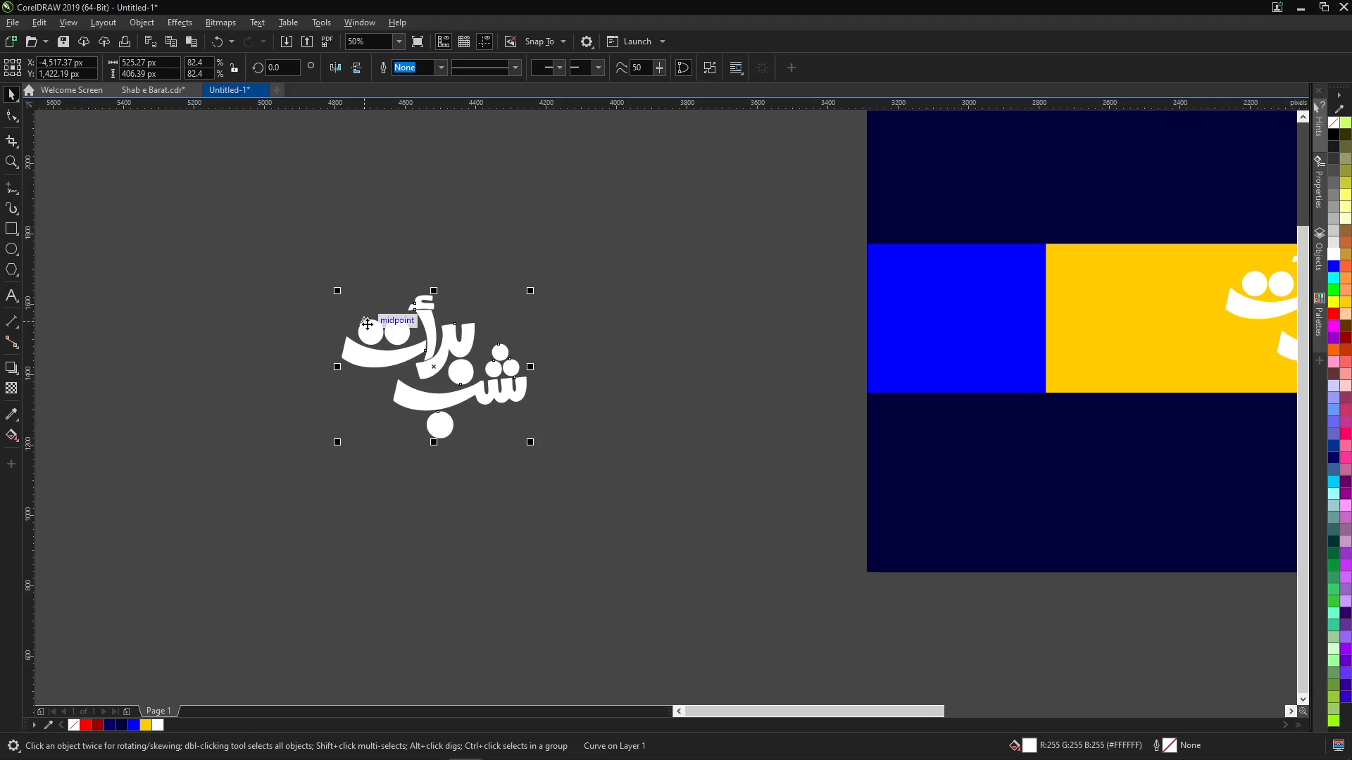
pyautogui.moveTo(405, 338); pyautogui.dragTo(430, 255)
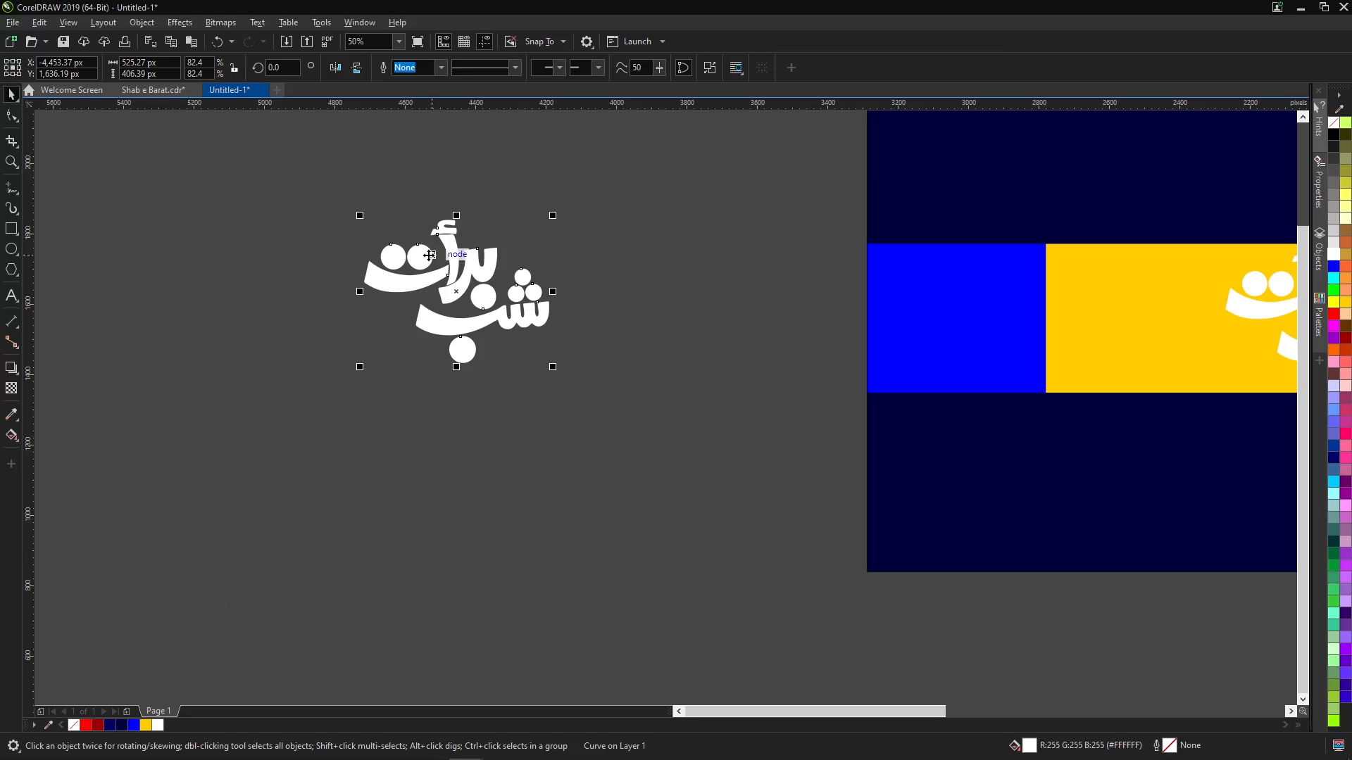
# Give the duplicate calligraphy a black outline and remove its fill.
pyautogui.rightClick(1337, 135)
pyautogui.click(1334, 123)
pyautogui.moveTo(413, 290); pyautogui.dragTo(471, 332)
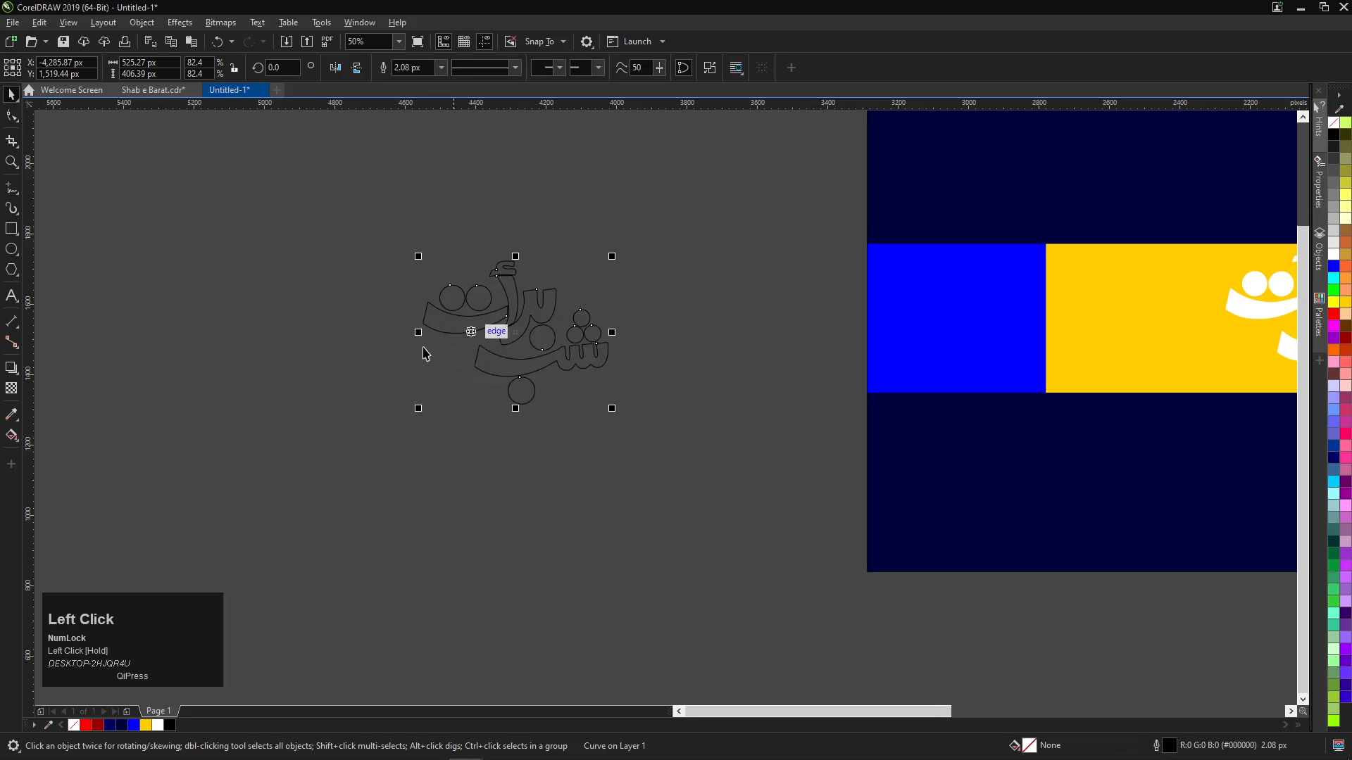
# Add a drop shadow to the outlined calligraphy with the Drop Shadow tool.
pyautogui.click(12, 367)
pyautogui.click(53, 369)
pyautogui.moveTo(546, 360)
pyautogui.mouseDown()
pyautogui.moveTo(531, 403)
pyautogui.moveTo(535, 359)
pyautogui.mouseUp()
pyautogui.scroll(2, 525, 289)
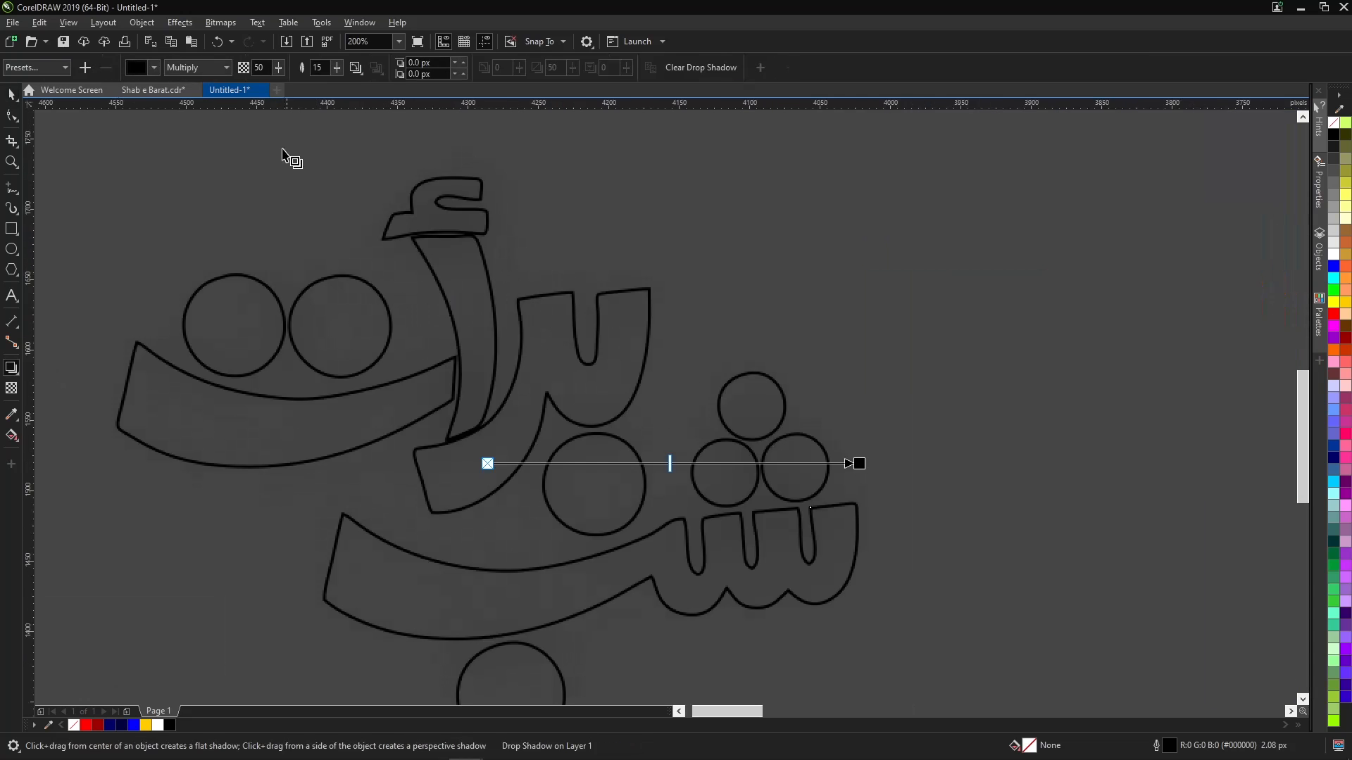
# Set the drop shadow's merge mode to Normal and its feathering direction to Outside.
pyautogui.click(226, 67)
pyautogui.click(211, 83)
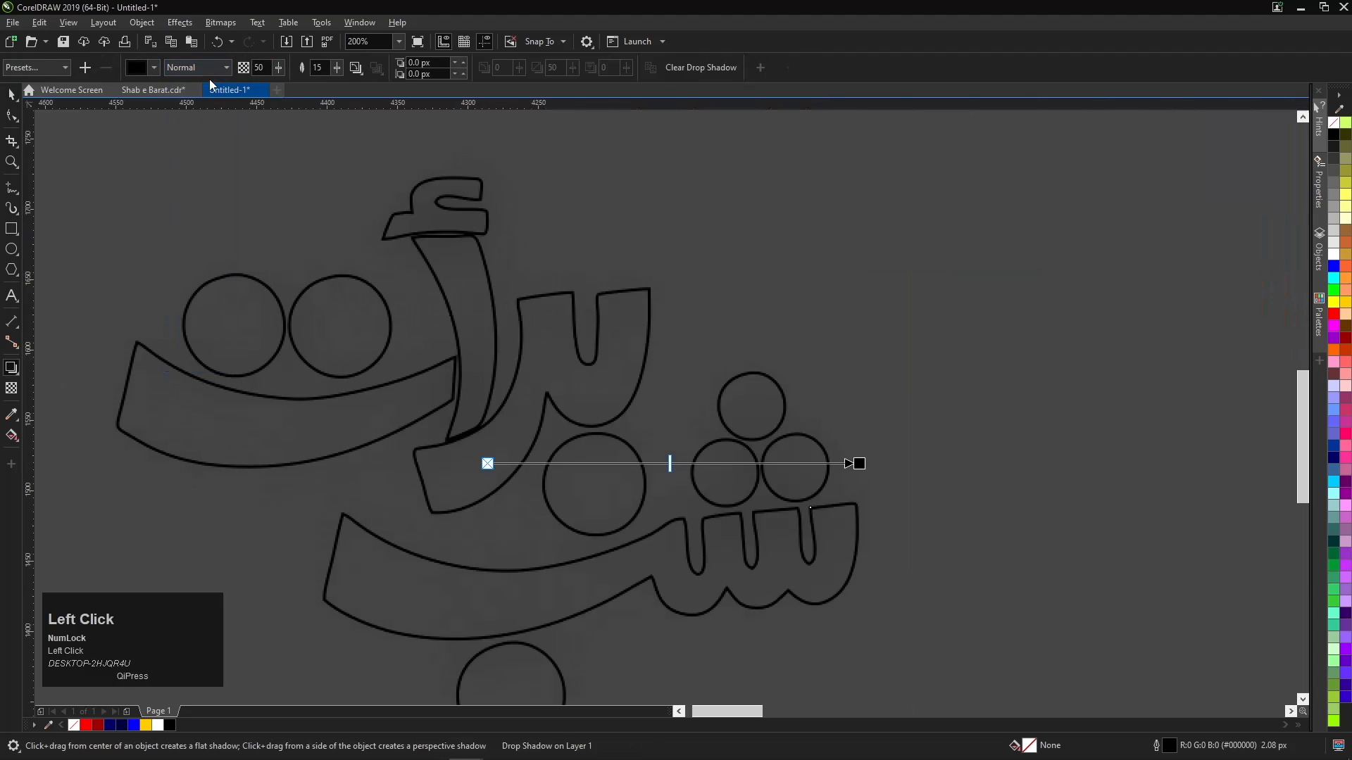
pyautogui.click(354, 67)
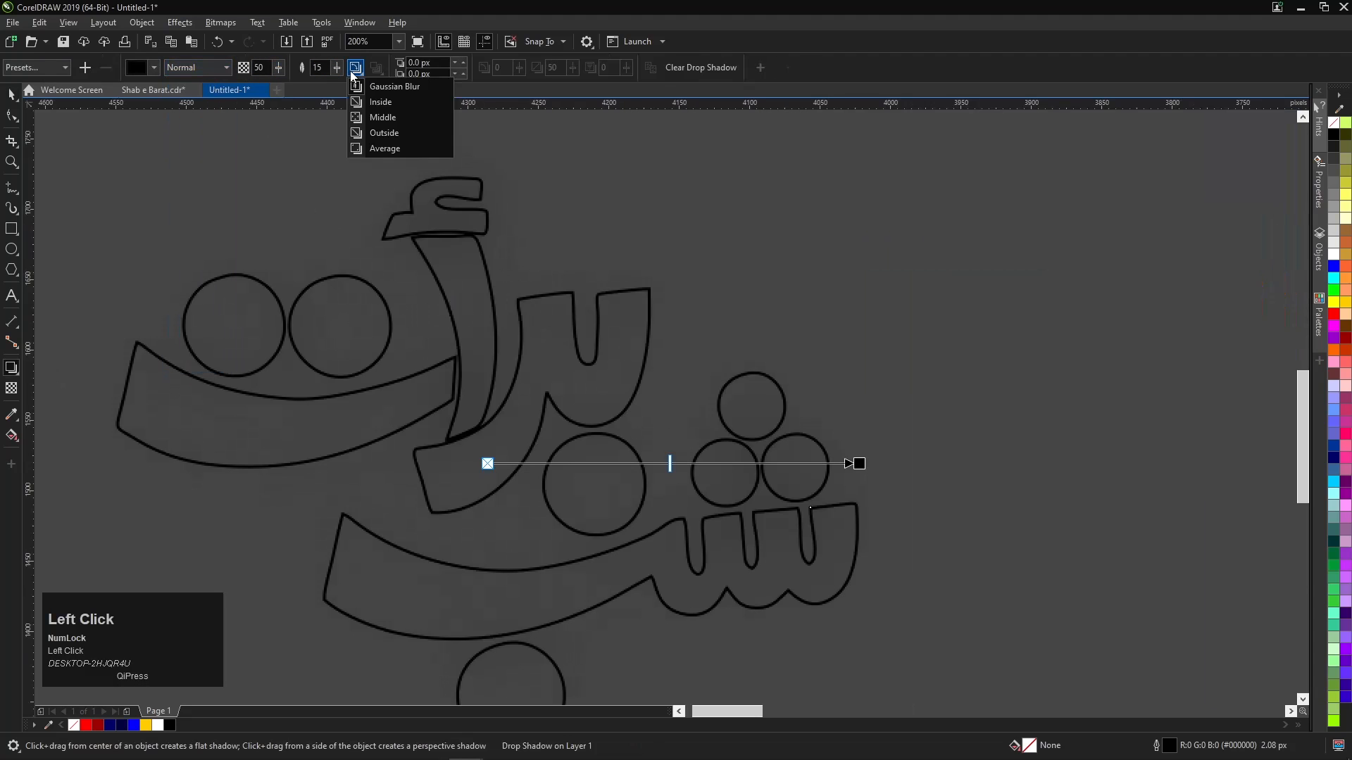
pyautogui.click(384, 133)
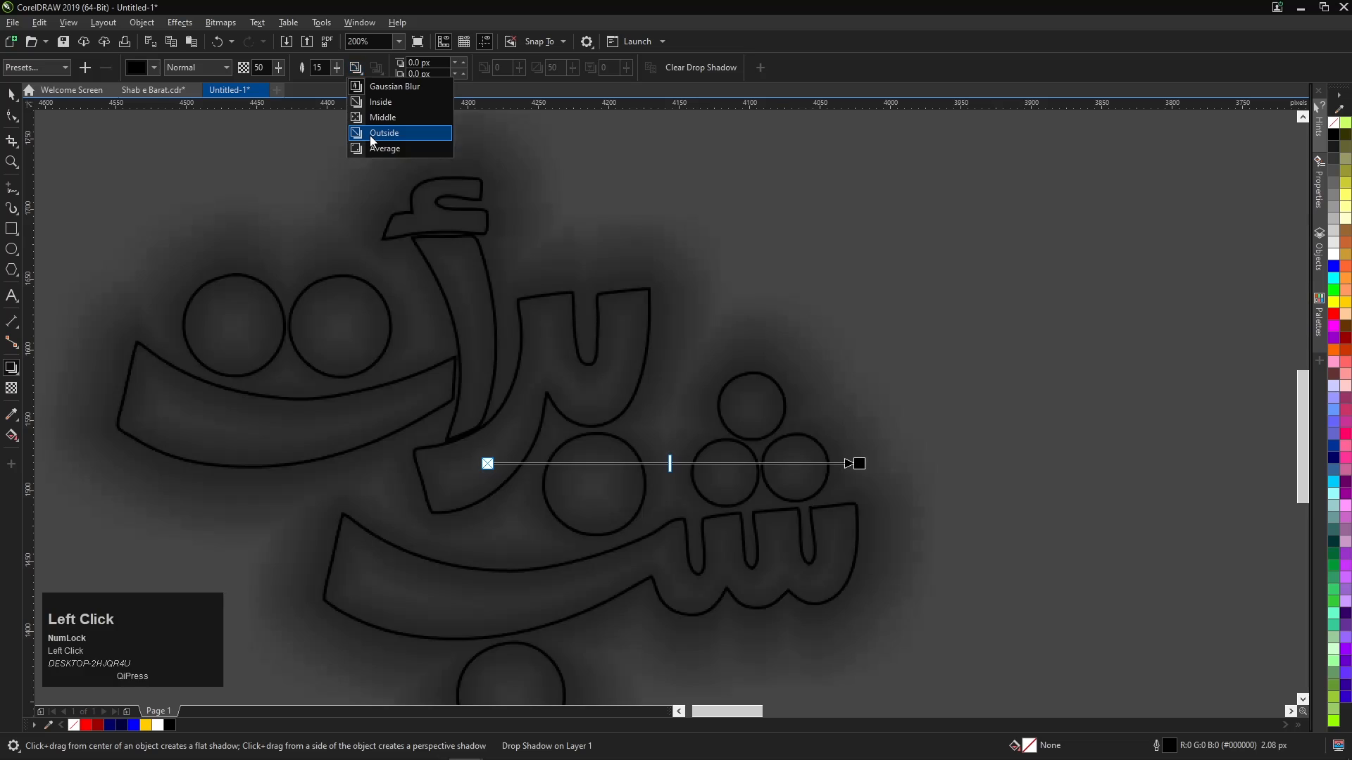
pyautogui.scroll(-3, 504, 253)
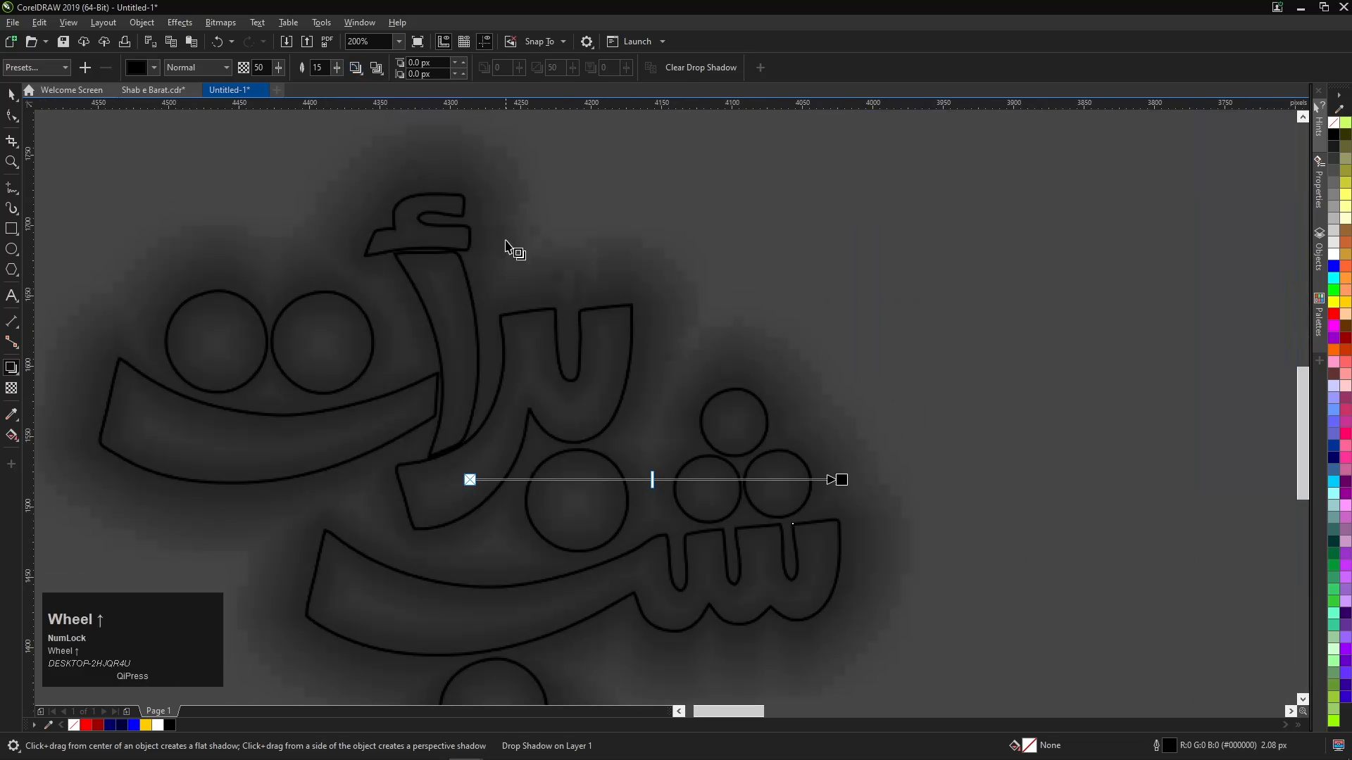
pyautogui.scroll(3, 509, 263)
# Set the drop shadow's feathering to 2 and its opacity to 30.
pyautogui.click(321, 72)
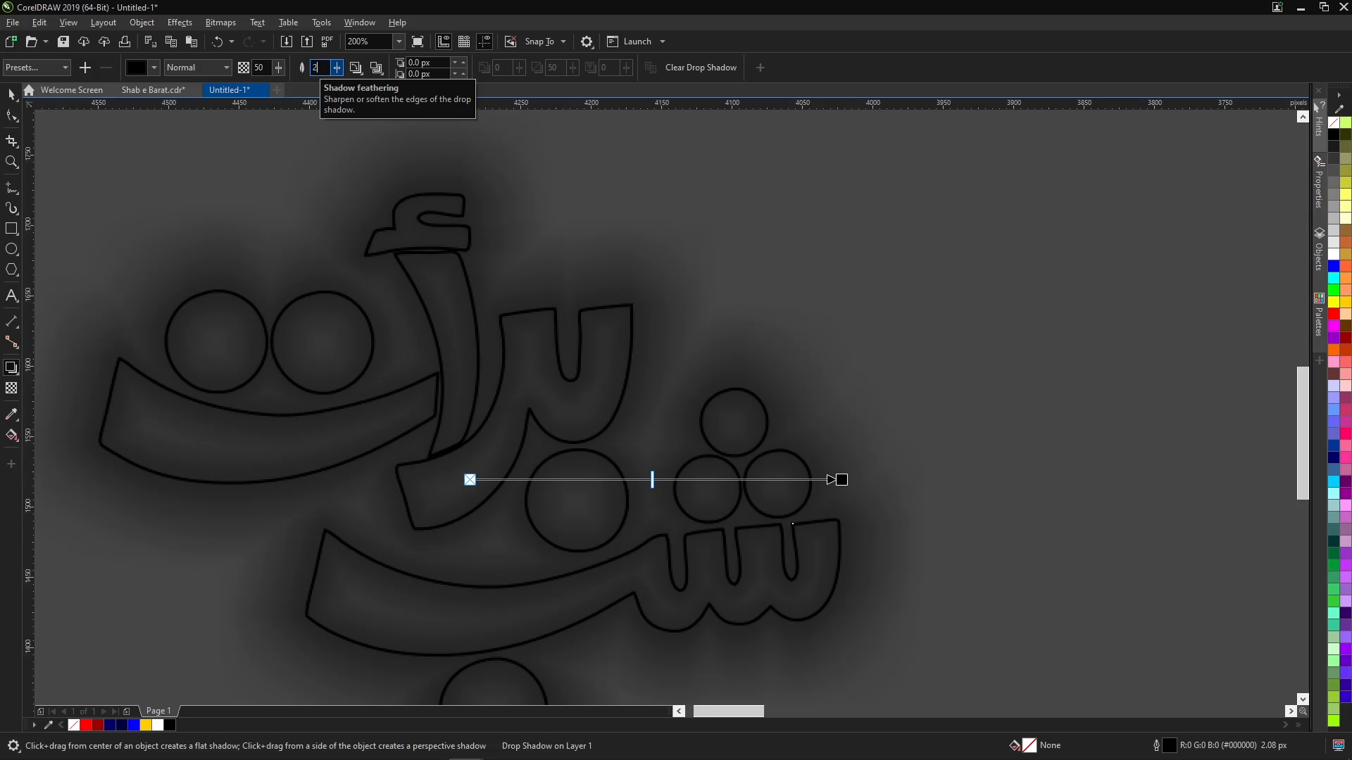
pyautogui.press('Return')
pyautogui.scroll(-2, 410, 211)
pyautogui.scroll(2, 406, 199)
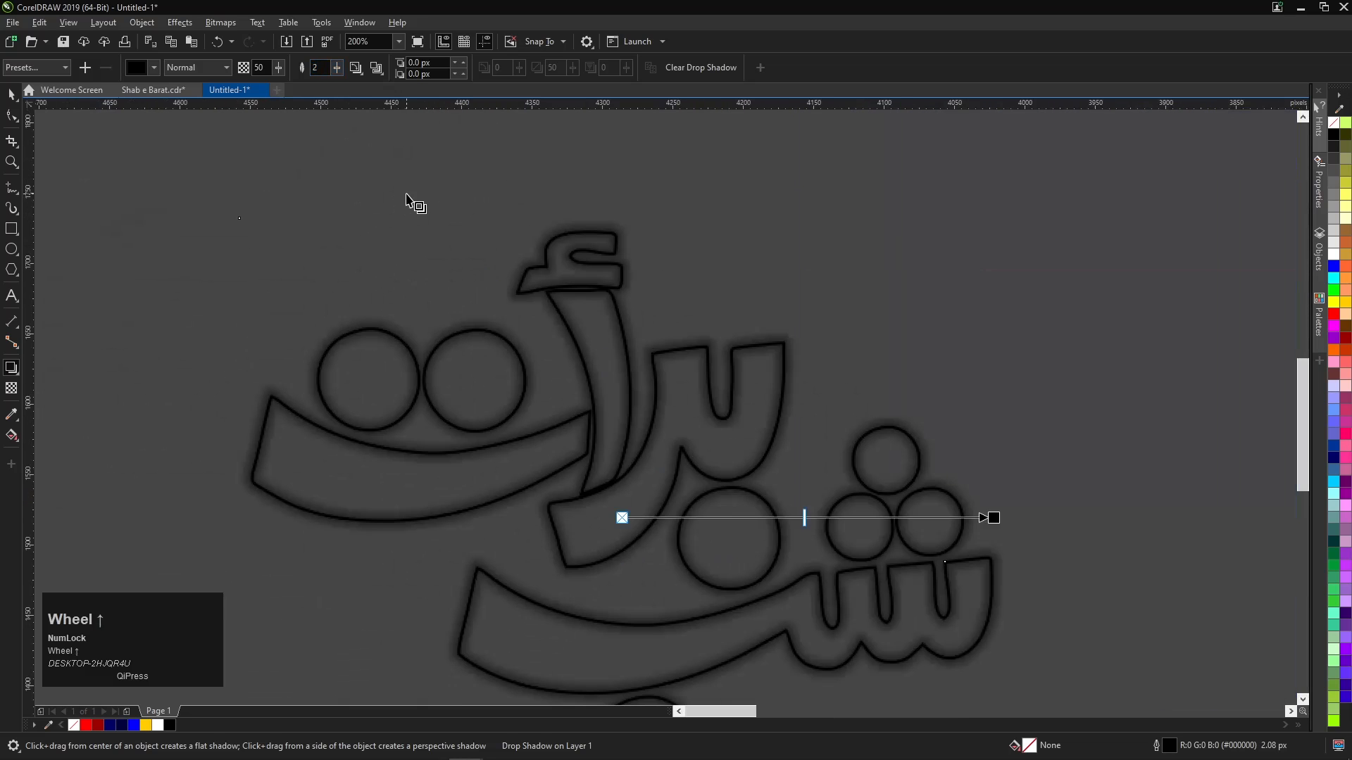
pyautogui.moveTo(264, 68)
pyautogui.mouseDown()
pyautogui.moveTo(260, 88)
pyautogui.moveTo(246, 86)
pyautogui.mouseUp()
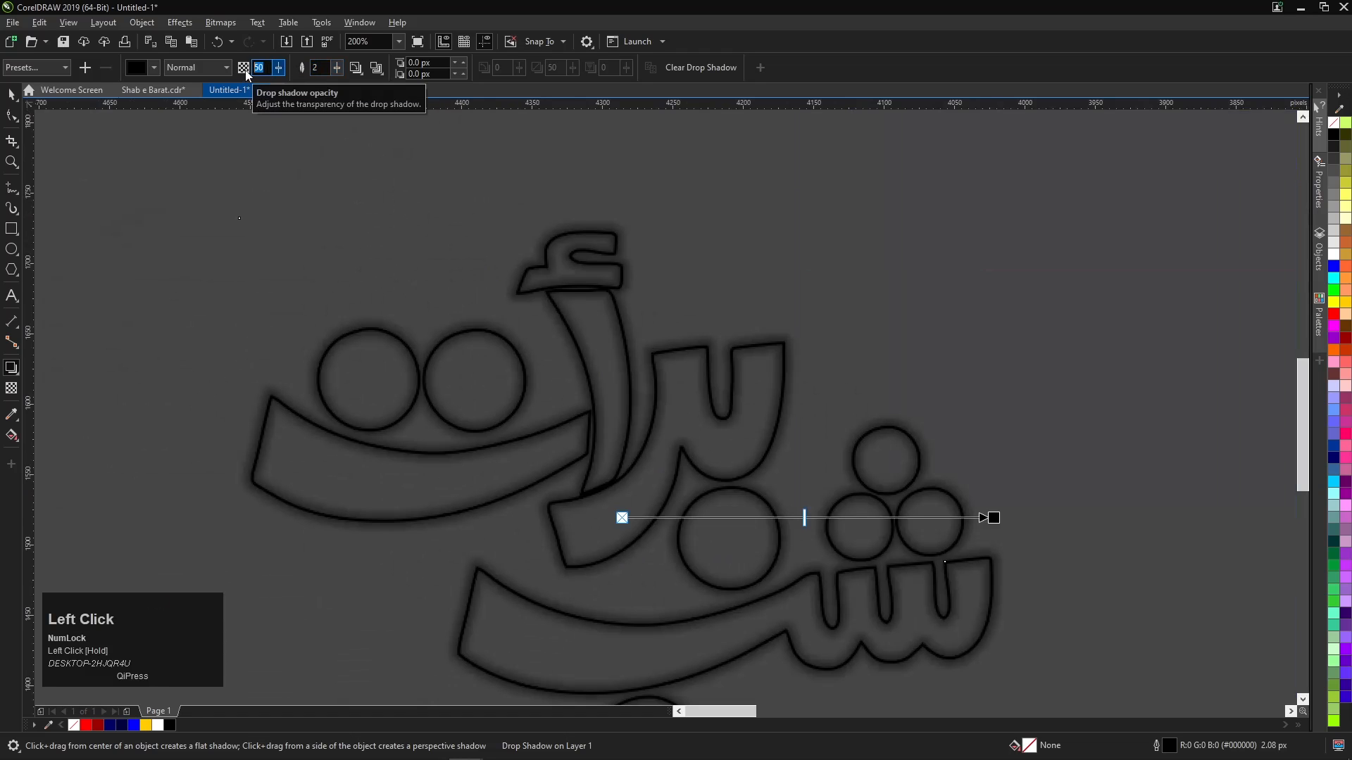
pyautogui.scroll(-4, 436, 260)
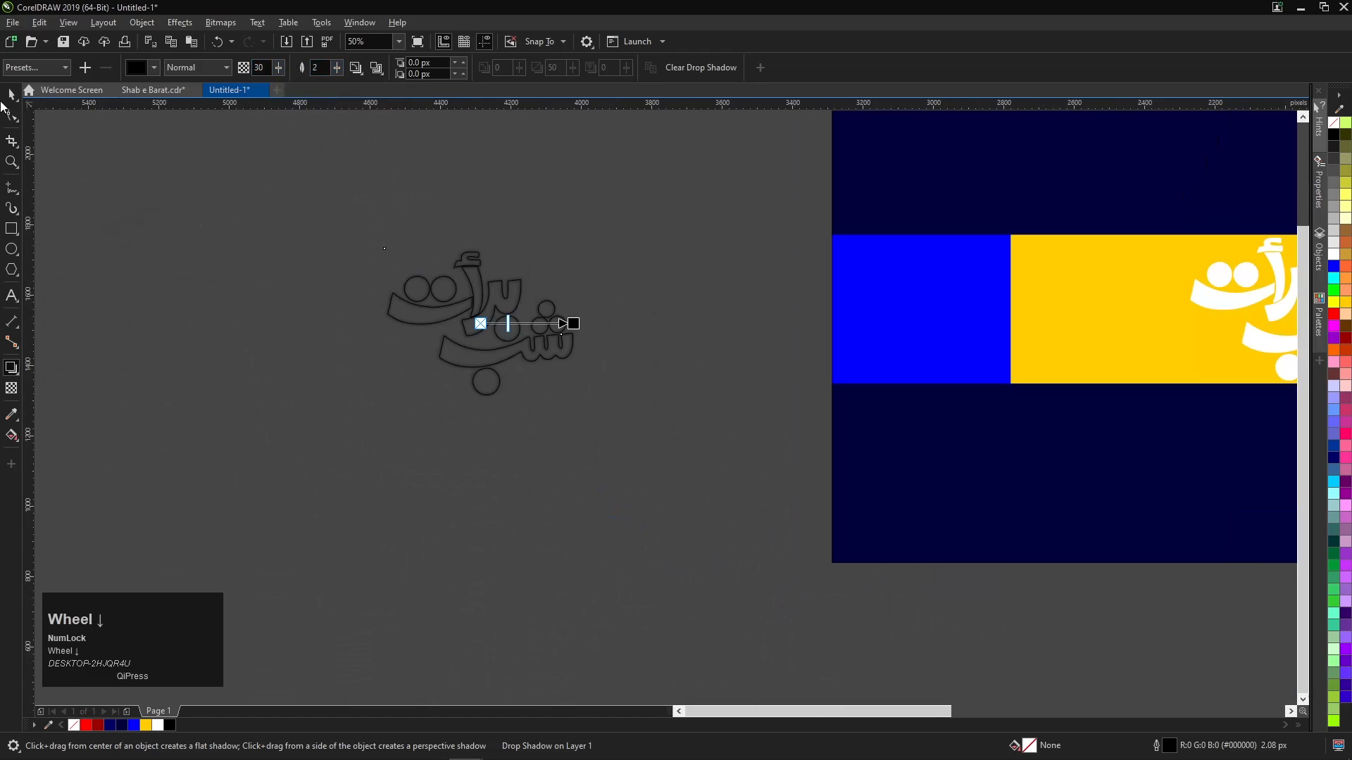
# Break the drop shadow apart from the outlined calligraphy and delete the outlined calligraphy.
pyautogui.click(11, 93)
pyautogui.moveTo(466, 301); pyautogui.dragTo(491, 247)
pyautogui.scroll(2, 472, 294)
pyautogui.scroll(-1, 471, 295)
pyautogui.click(431, 393)
pyautogui.moveTo(430, 393); pyautogui.dragTo(318, 374)
pyautogui.rightClick(319, 374)
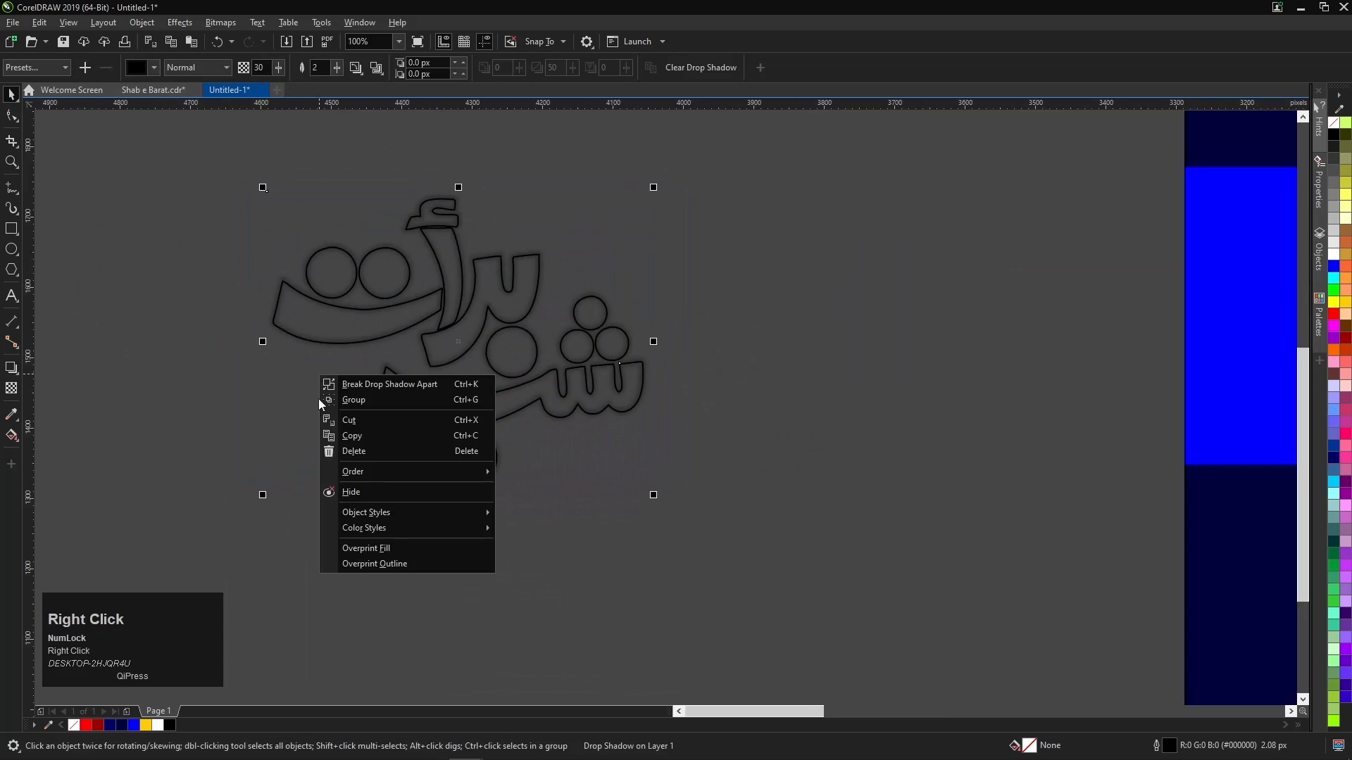
pyautogui.click(373, 384)
pyautogui.moveTo(377, 341); pyautogui.dragTo(736, 471)
pyautogui.press('Delete')
# Try white on the separated shadow and recolour it black.
pyautogui.click(669, 410)
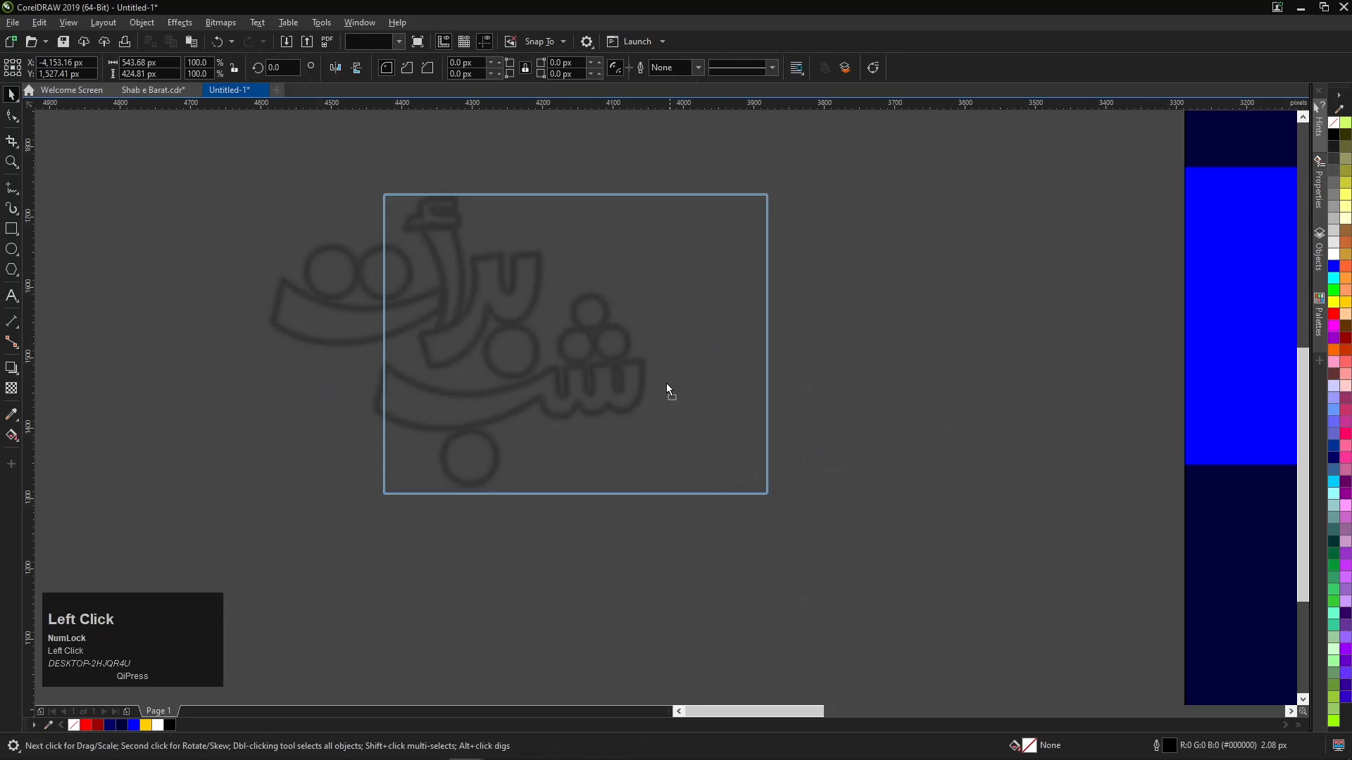
pyautogui.scroll(-2, 461, 366)
pyautogui.scroll(-2, 461, 366)
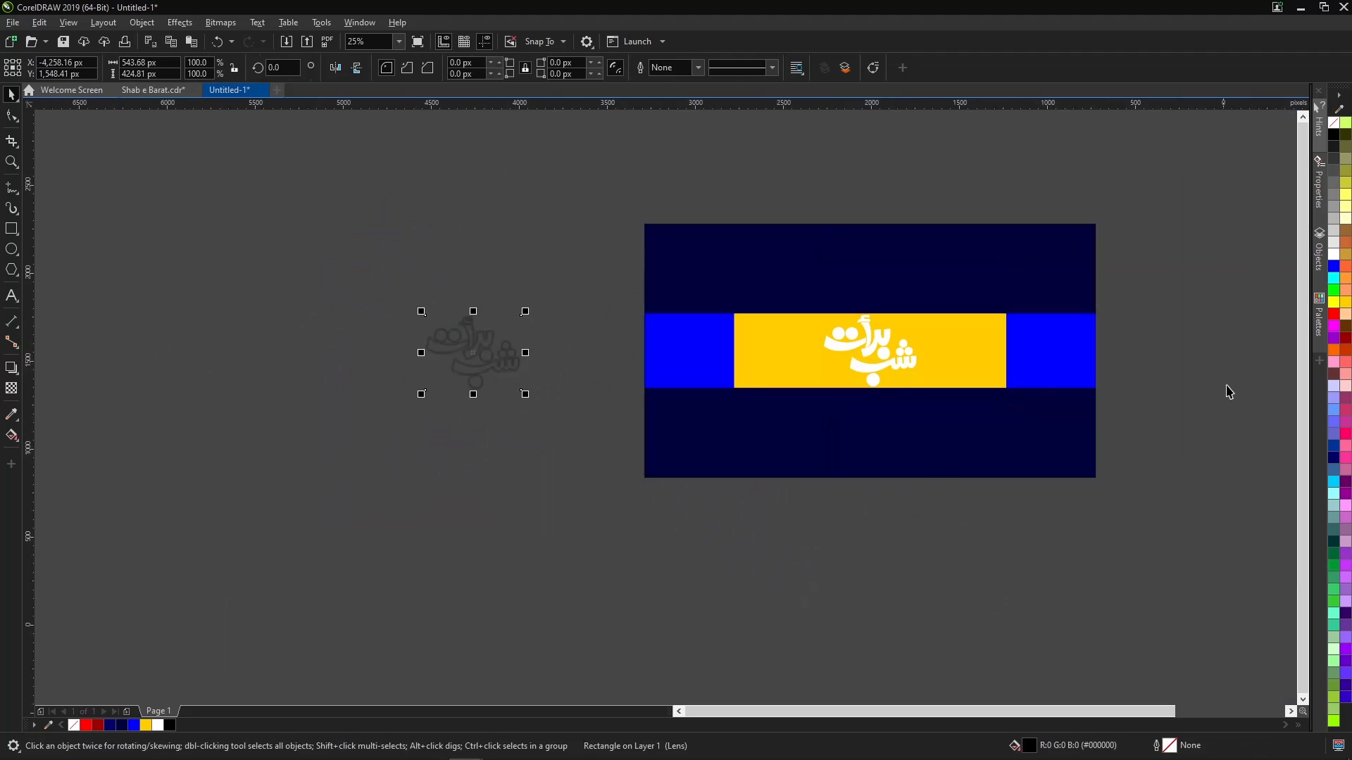
pyautogui.click(1332, 255)
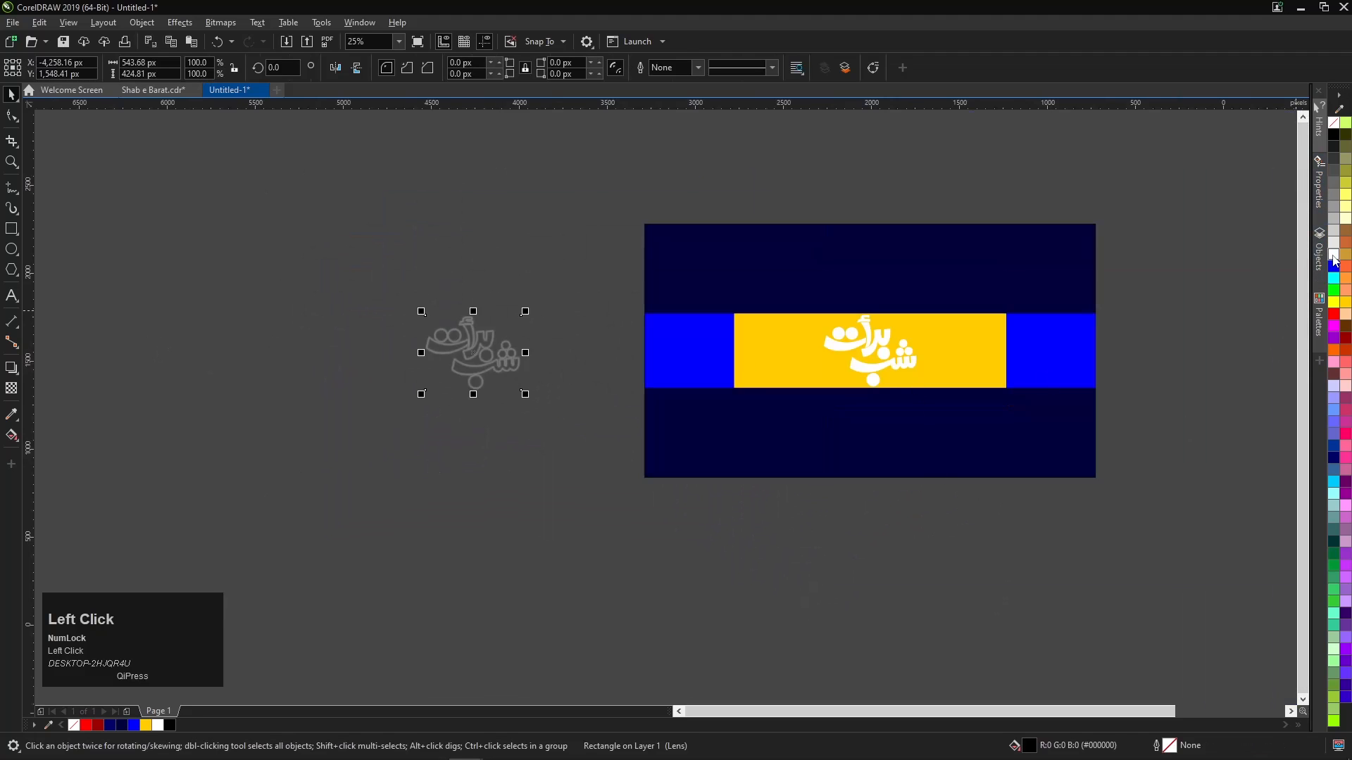
pyautogui.click(1336, 137)
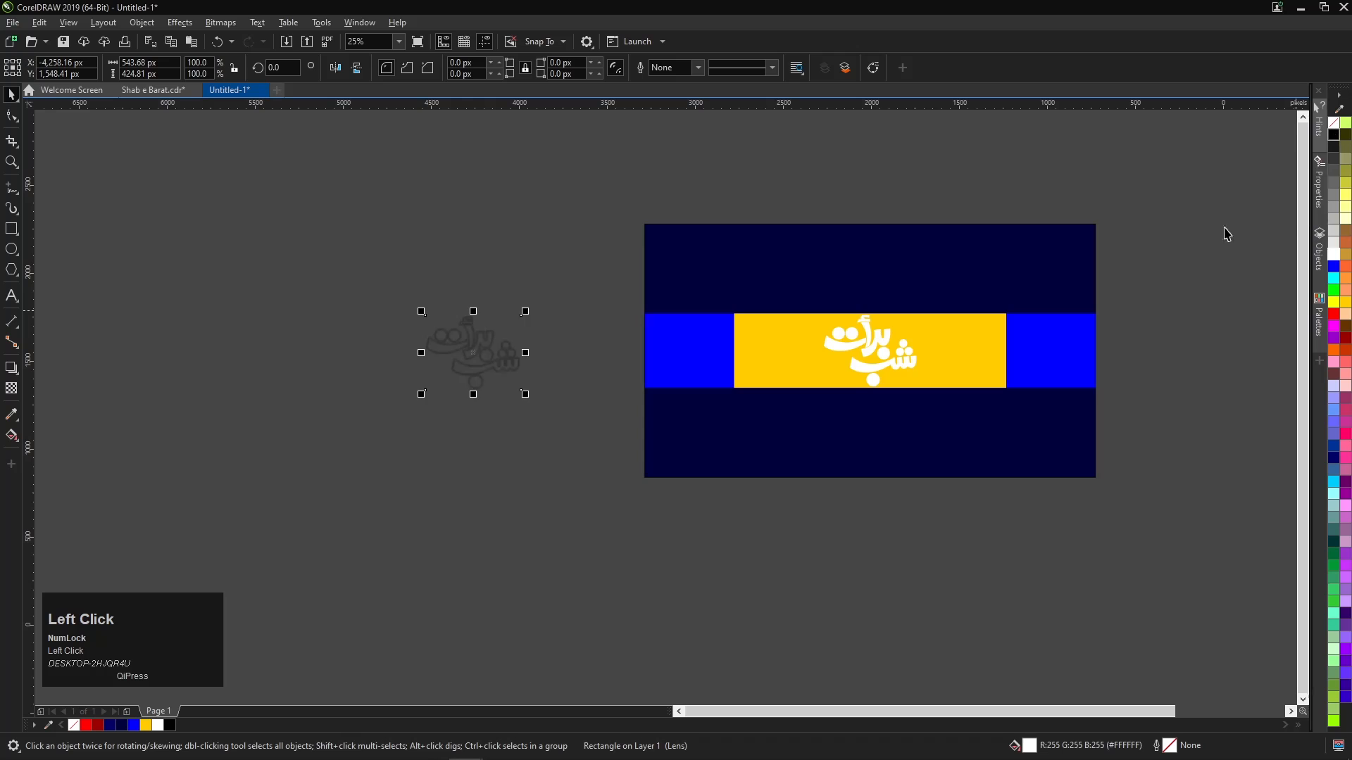
# Centre the separated shadow, the white calligraphy and the three coloured rectangles on each other horizontally and vertically.
pyautogui.scroll(1, 501, 364)
pyautogui.moveTo(475, 346); pyautogui.dragTo(564, 315)
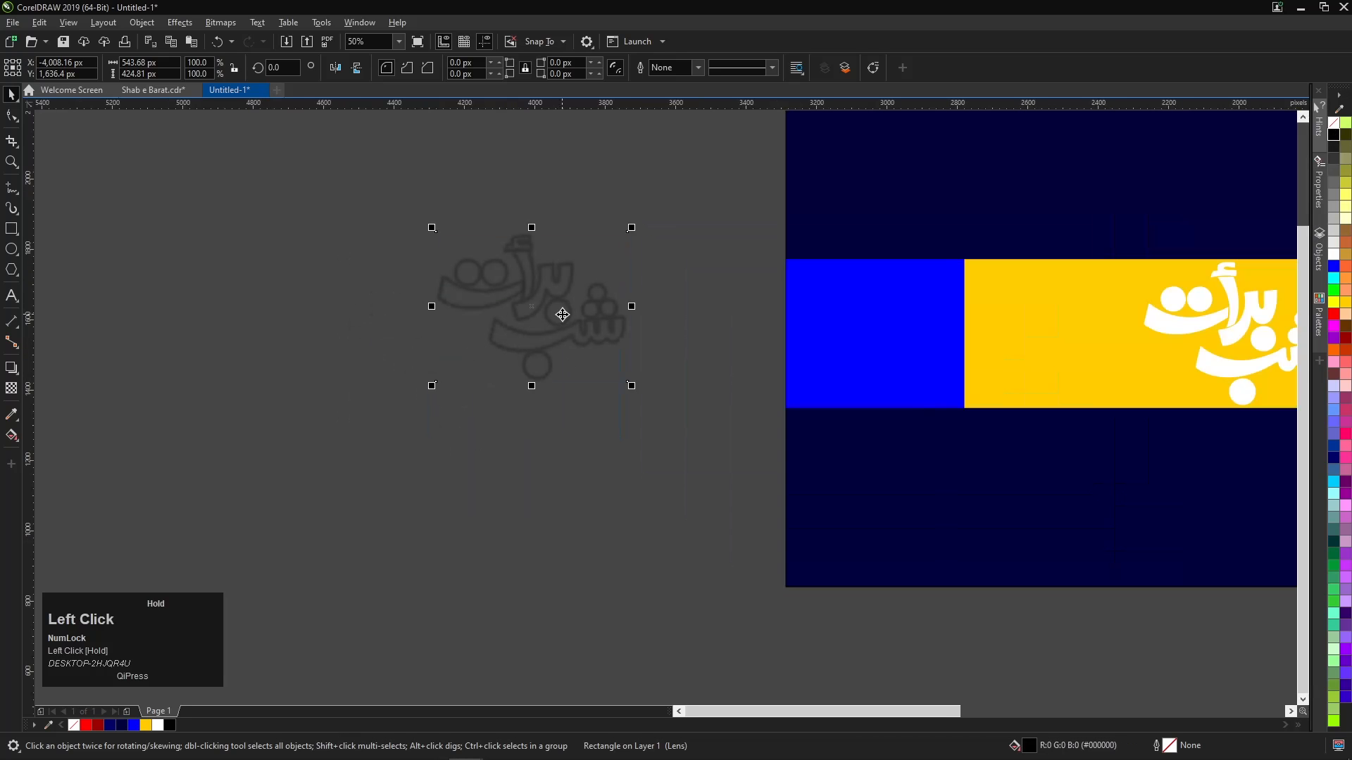
pyautogui.scroll(-1, 344, 343)
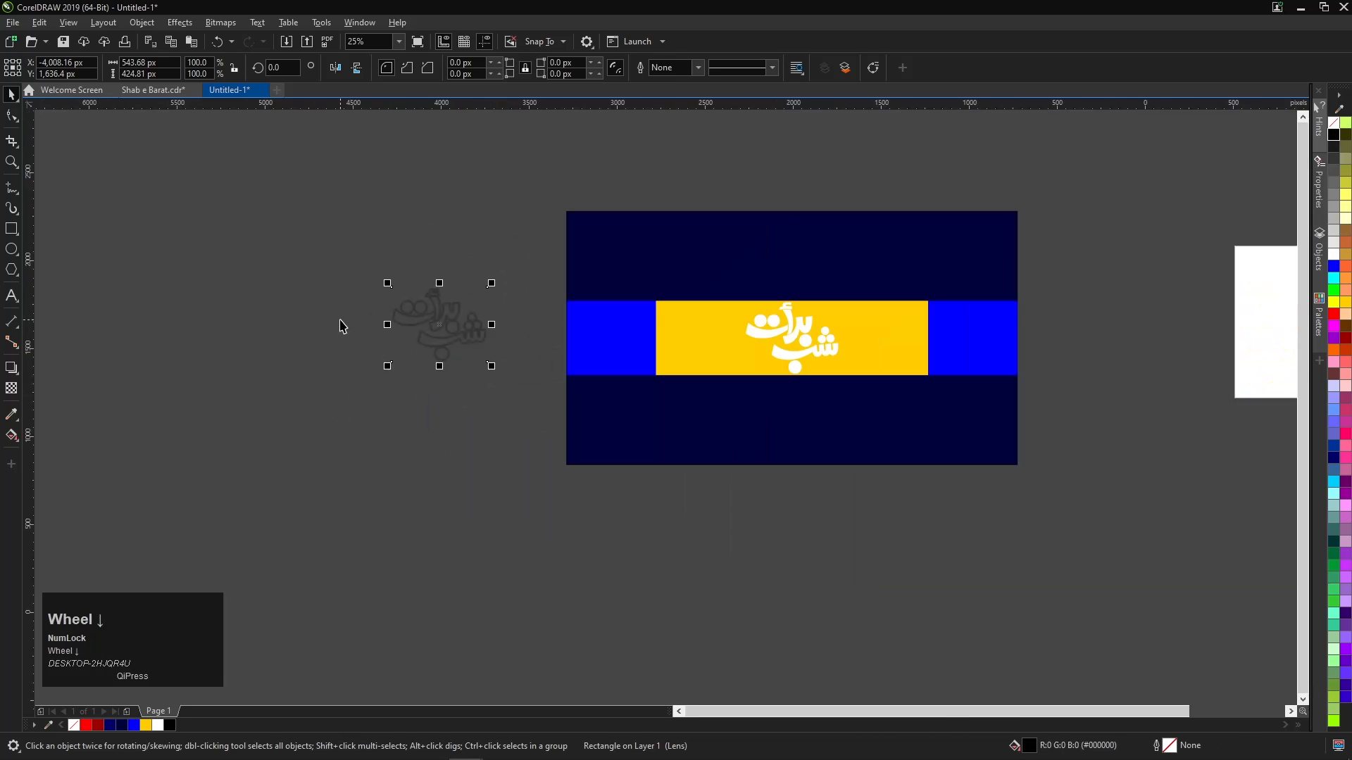
pyautogui.moveTo(301, 195); pyautogui.dragTo(1116, 621)
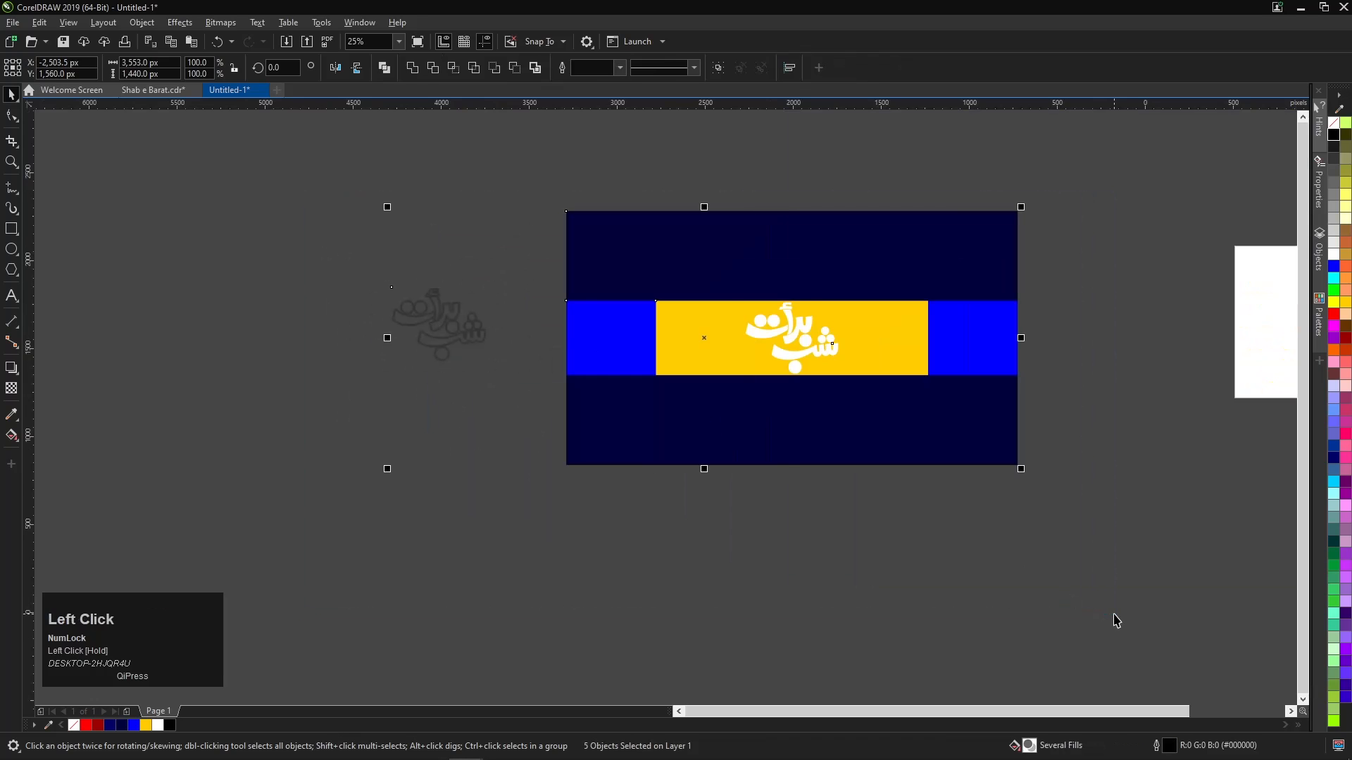
pyautogui.press('c')
pyautogui.press('e')
pyautogui.click(861, 531)
# Examine the shadowed calligraphy up close and within the whole channel art template.
pyautogui.scroll(2, 776, 356)
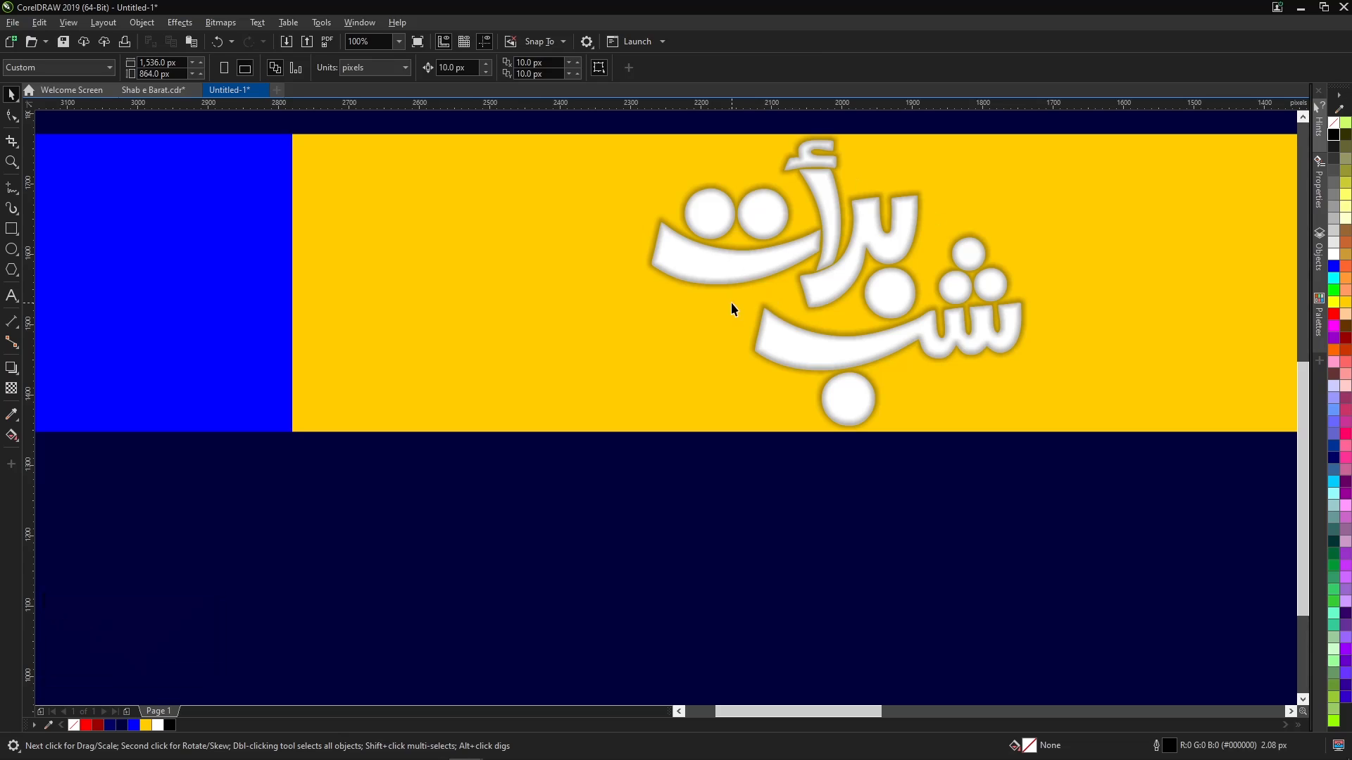
pyautogui.scroll(-3, 731, 302)
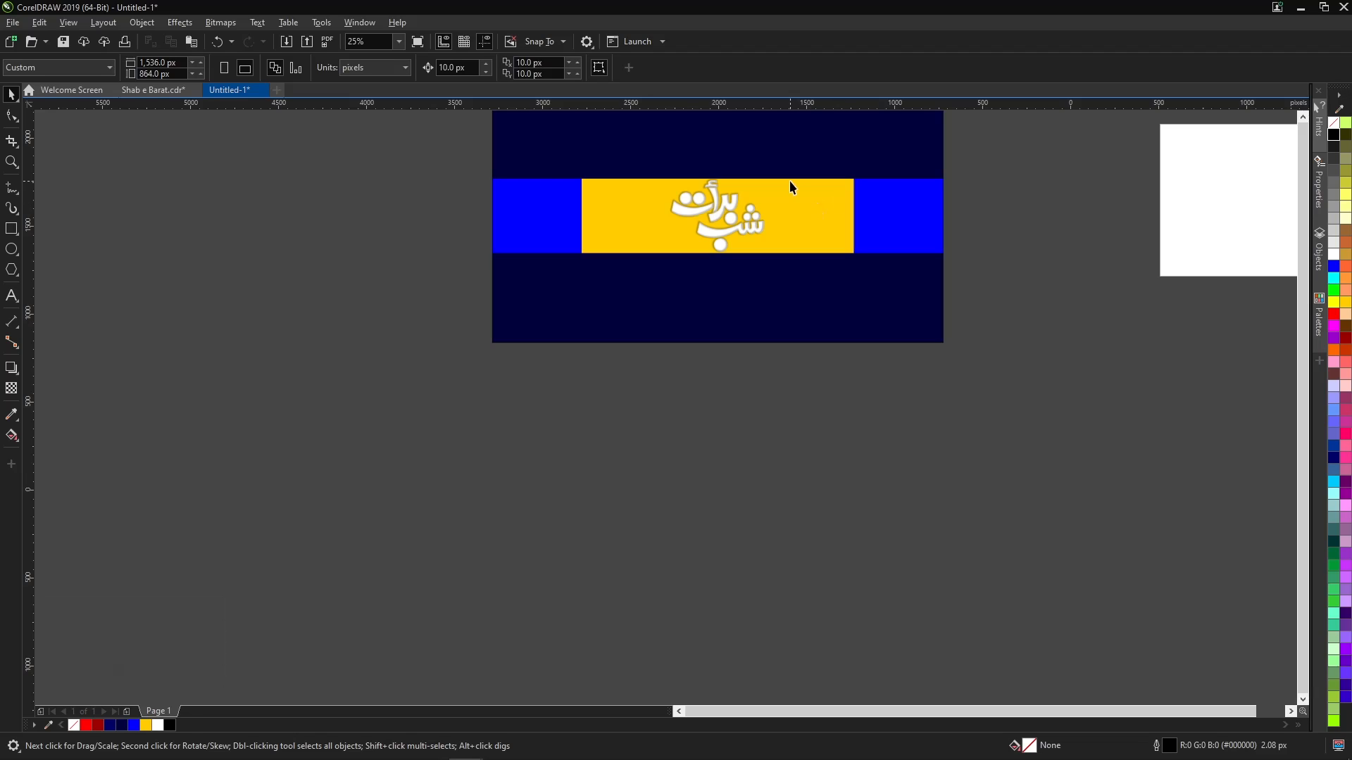
pyautogui.scroll(-2, 704, 186)
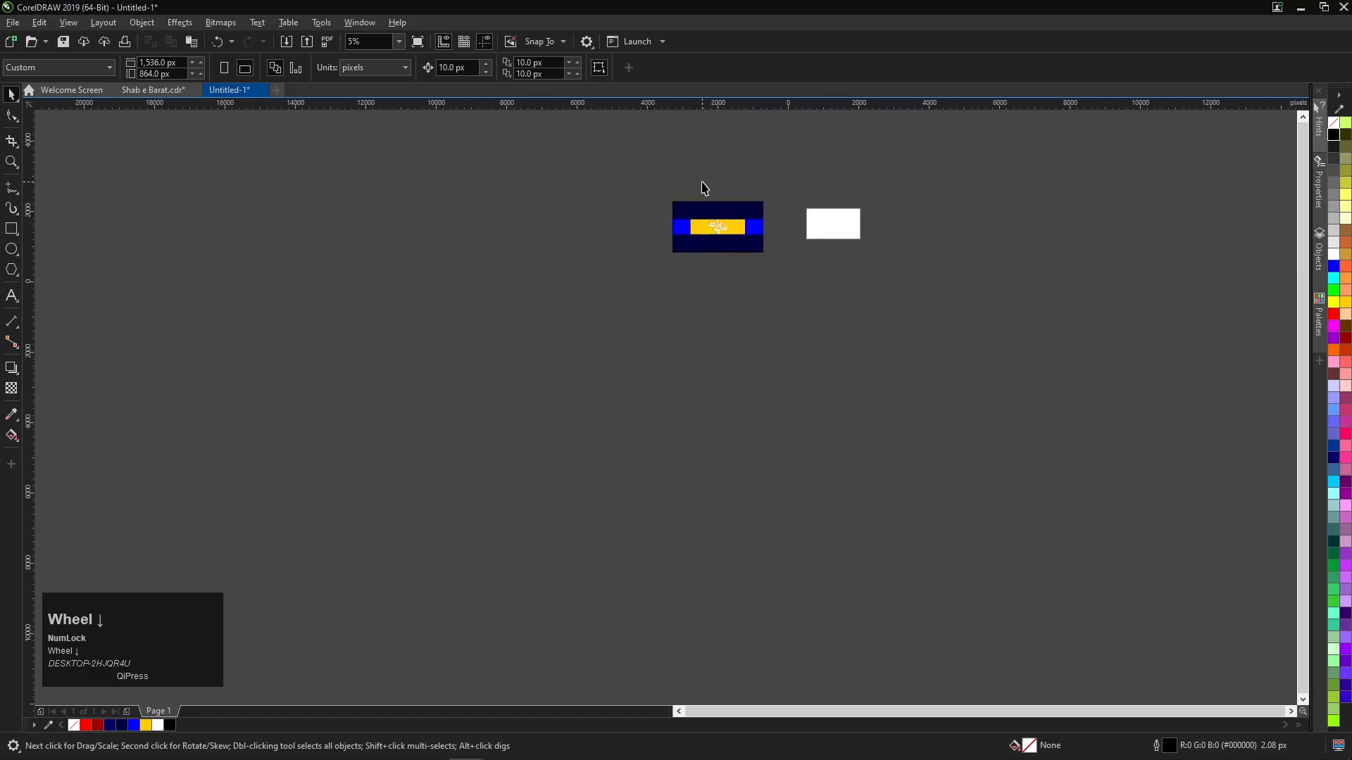
pyautogui.scroll(3, 703, 187)
pyautogui.scroll(-3, 595, 378)
pyautogui.scroll(2, 641, 449)
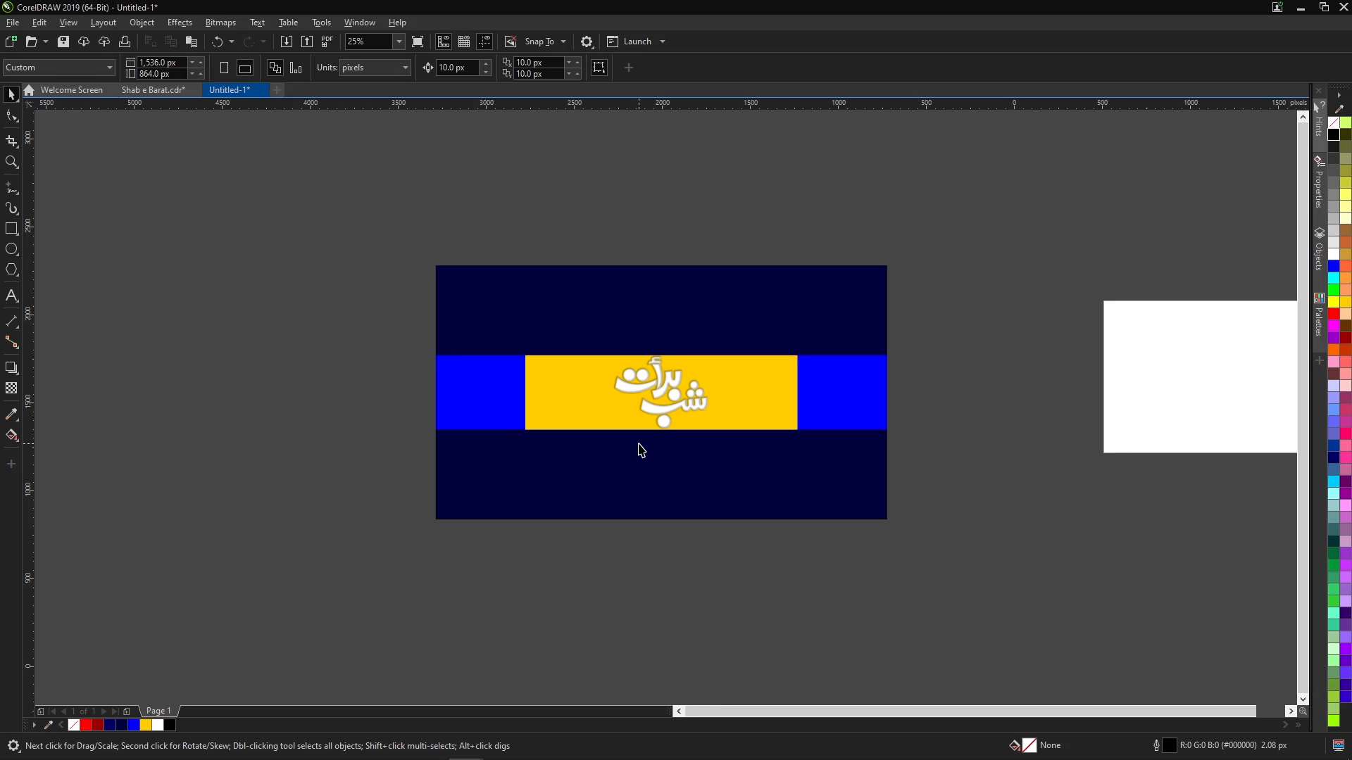
pyautogui.press('F4')
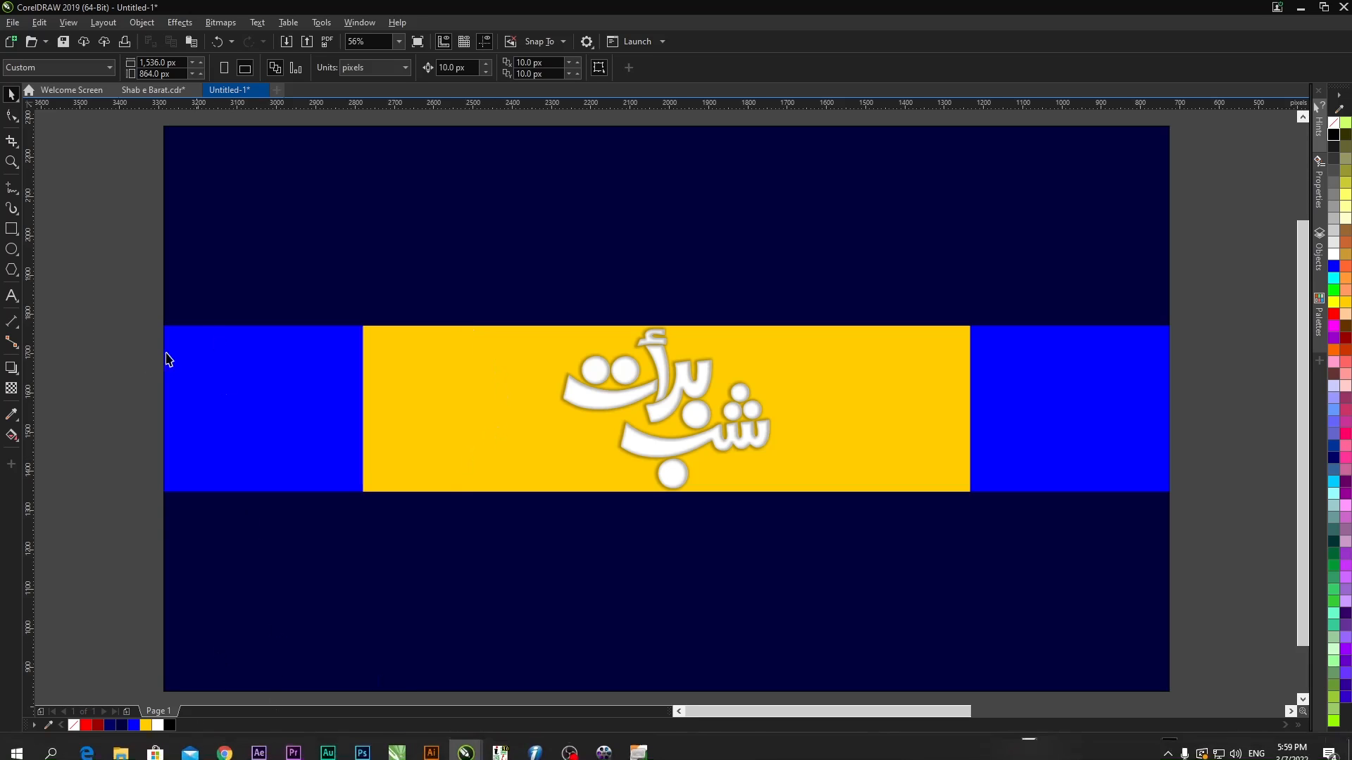
# Switch to Chrome and search Google for "brush effect".
pyautogui.click(224, 746)
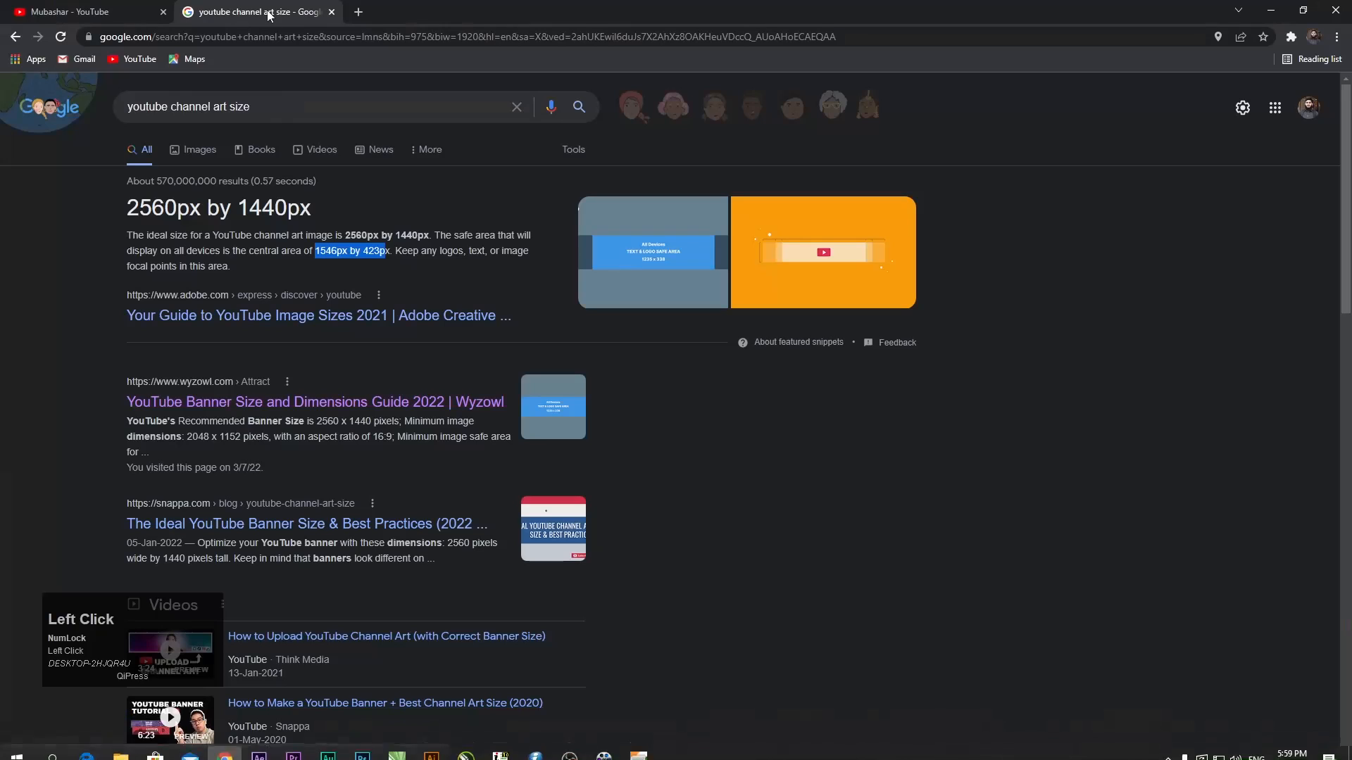
pyautogui.moveTo(308, 105); pyautogui.dragTo(86, 107)
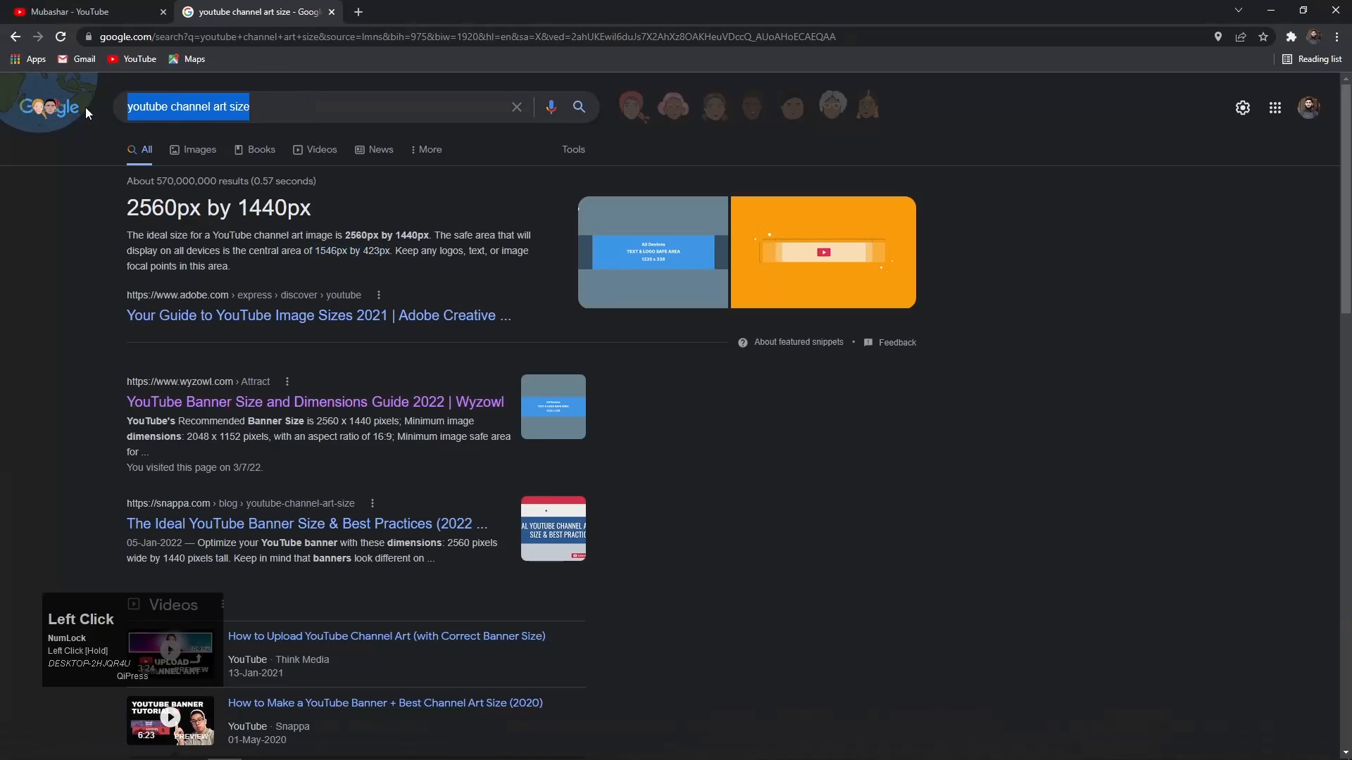
pyautogui.write('bu')
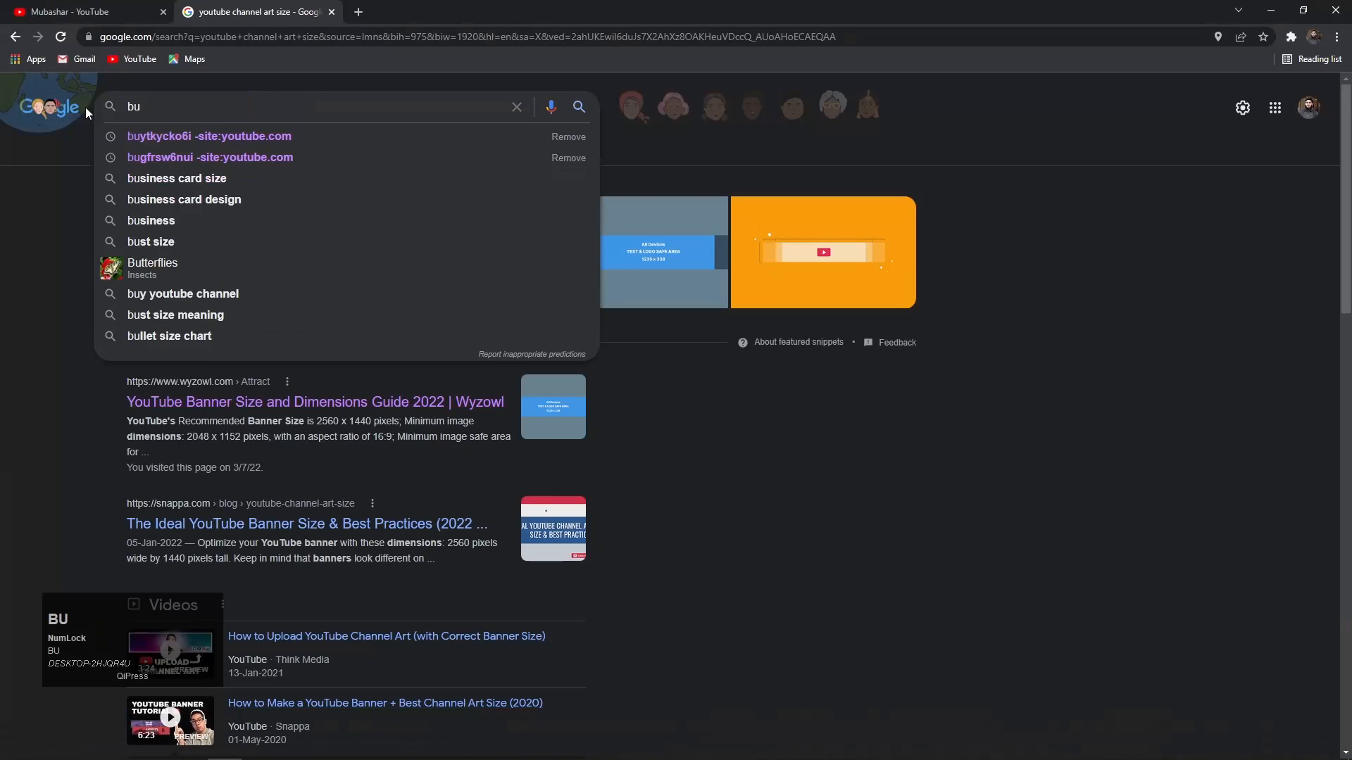
pyautogui.press('BackSpace')
pyautogui.write('rush effect')
pyautogui.press('Return')
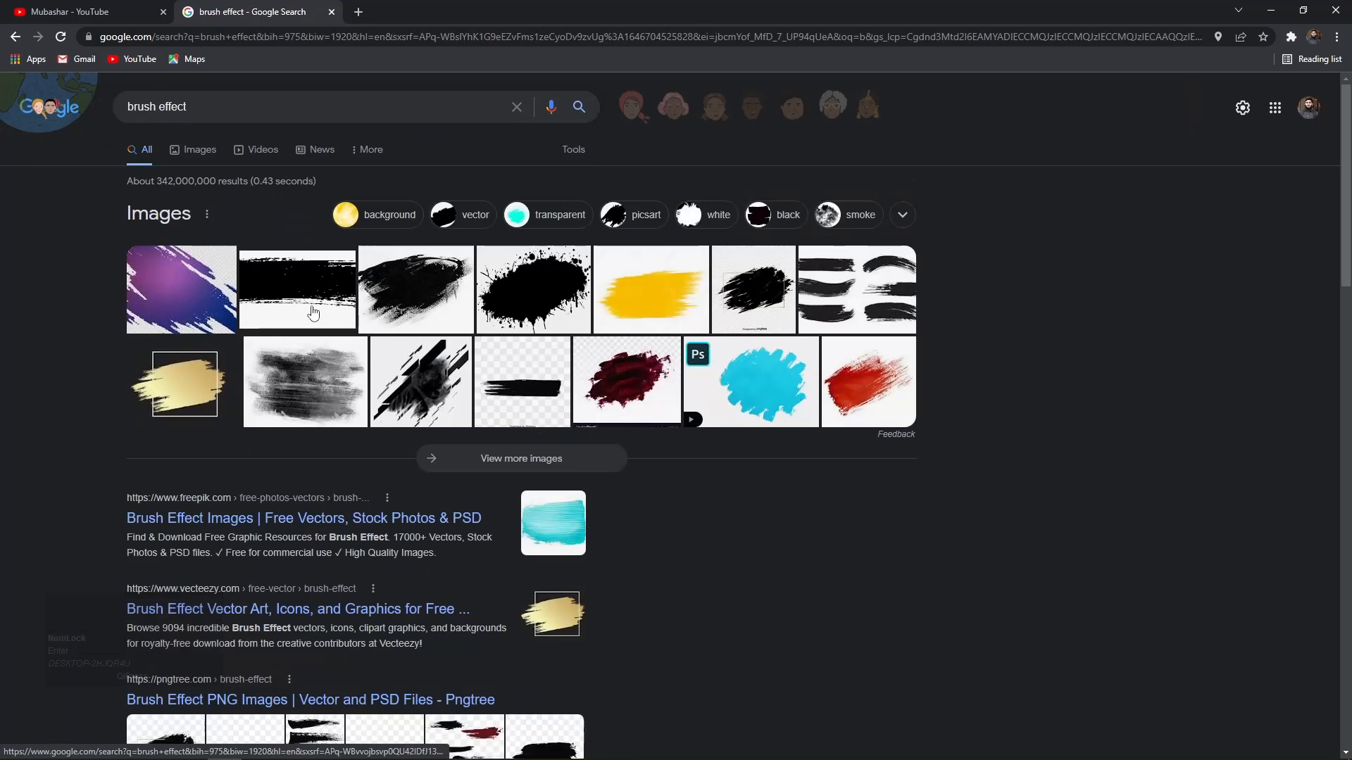
# Open the wide black brush stroke from freepnglogos.com in the image results and save it as a PNG in Downloads.
pyautogui.click(182, 149)
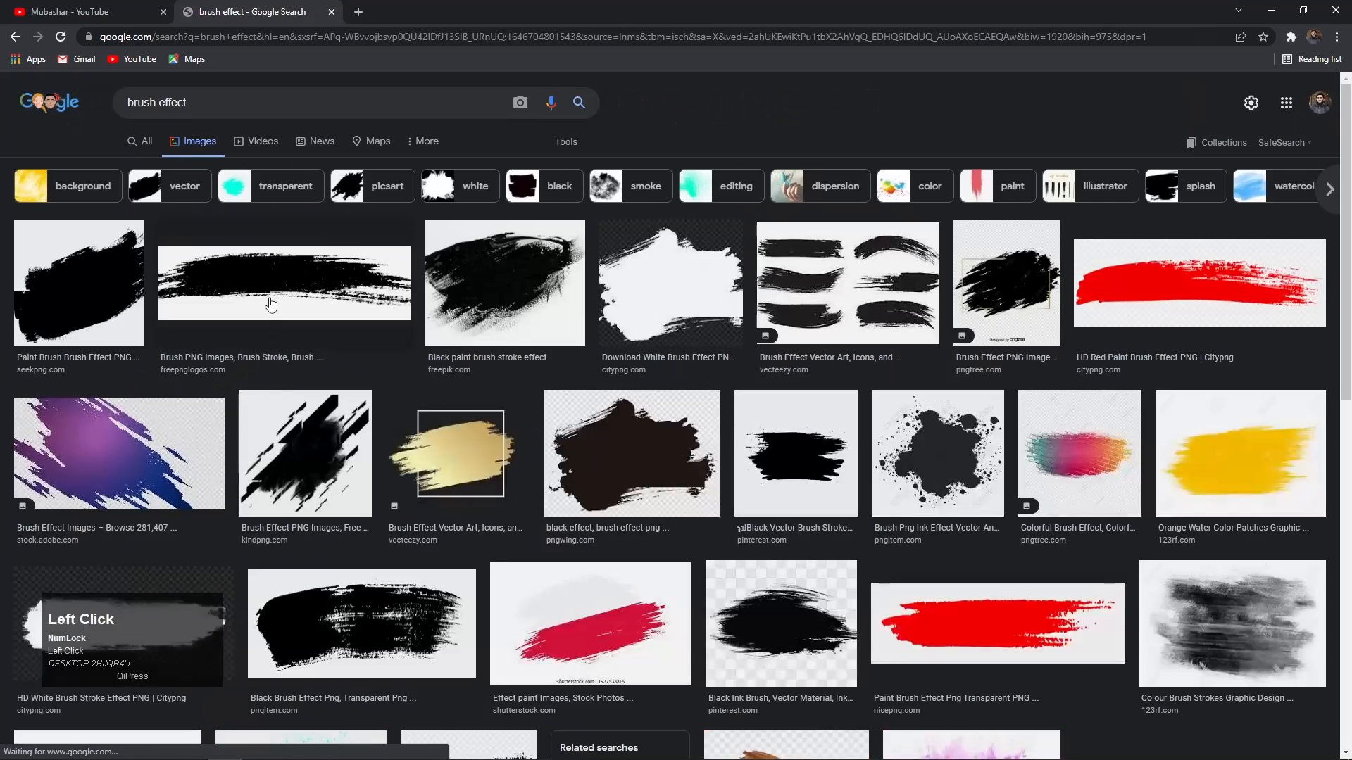
pyautogui.click(271, 304)
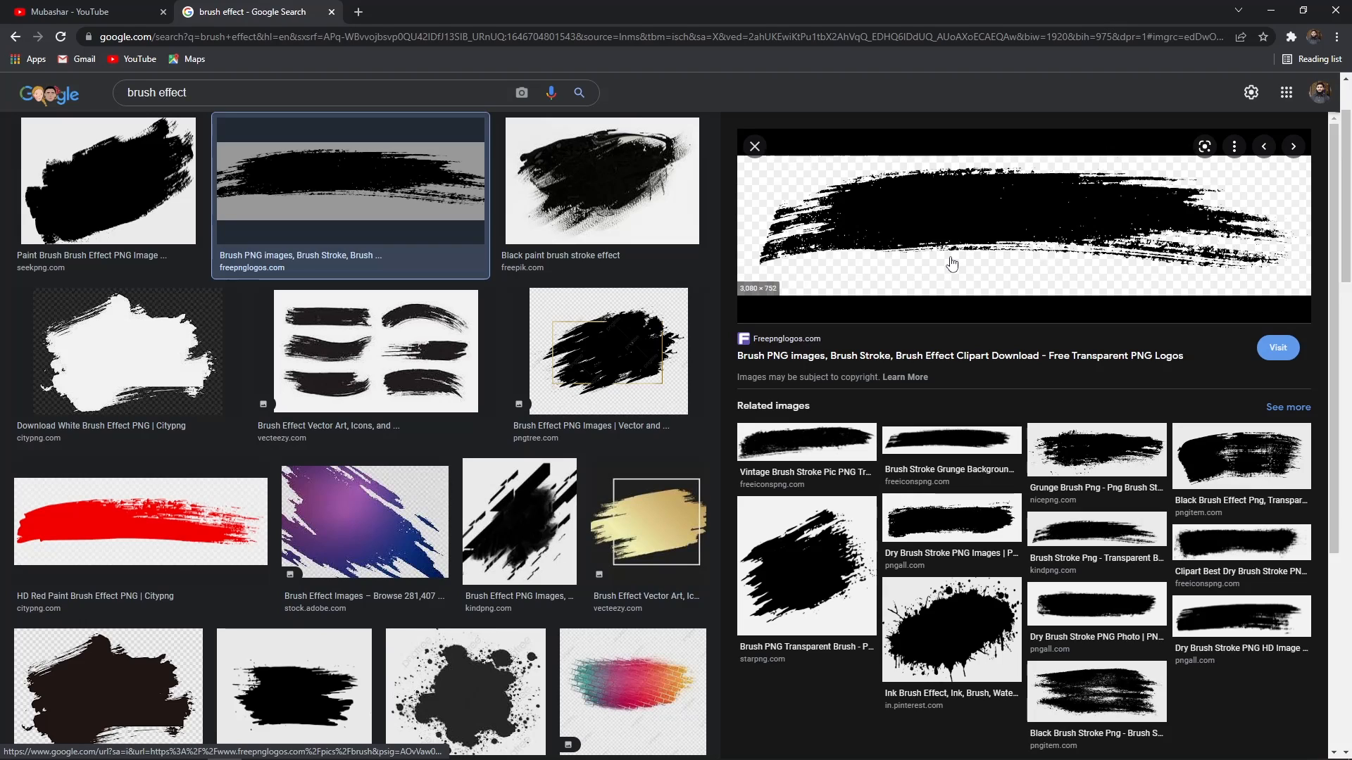
pyautogui.rightClick(921, 209)
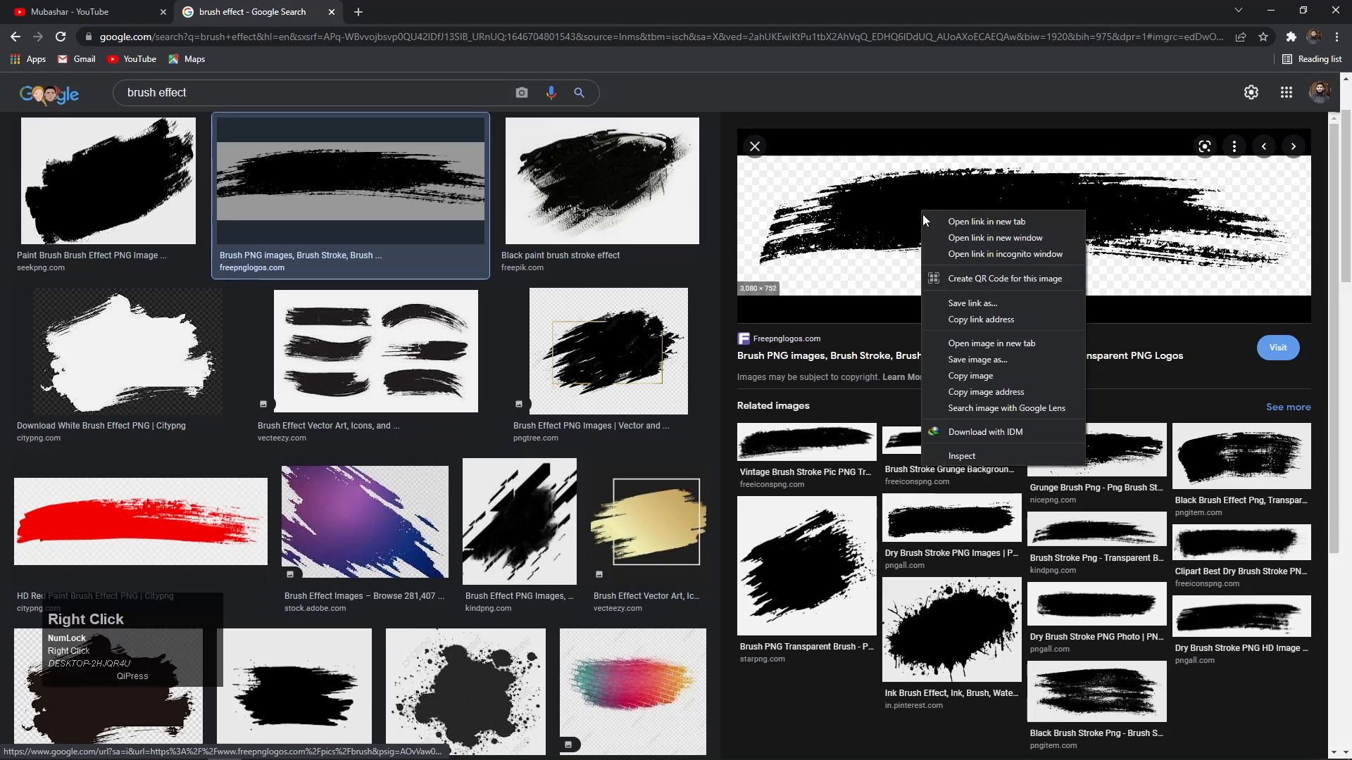
pyautogui.click(960, 361)
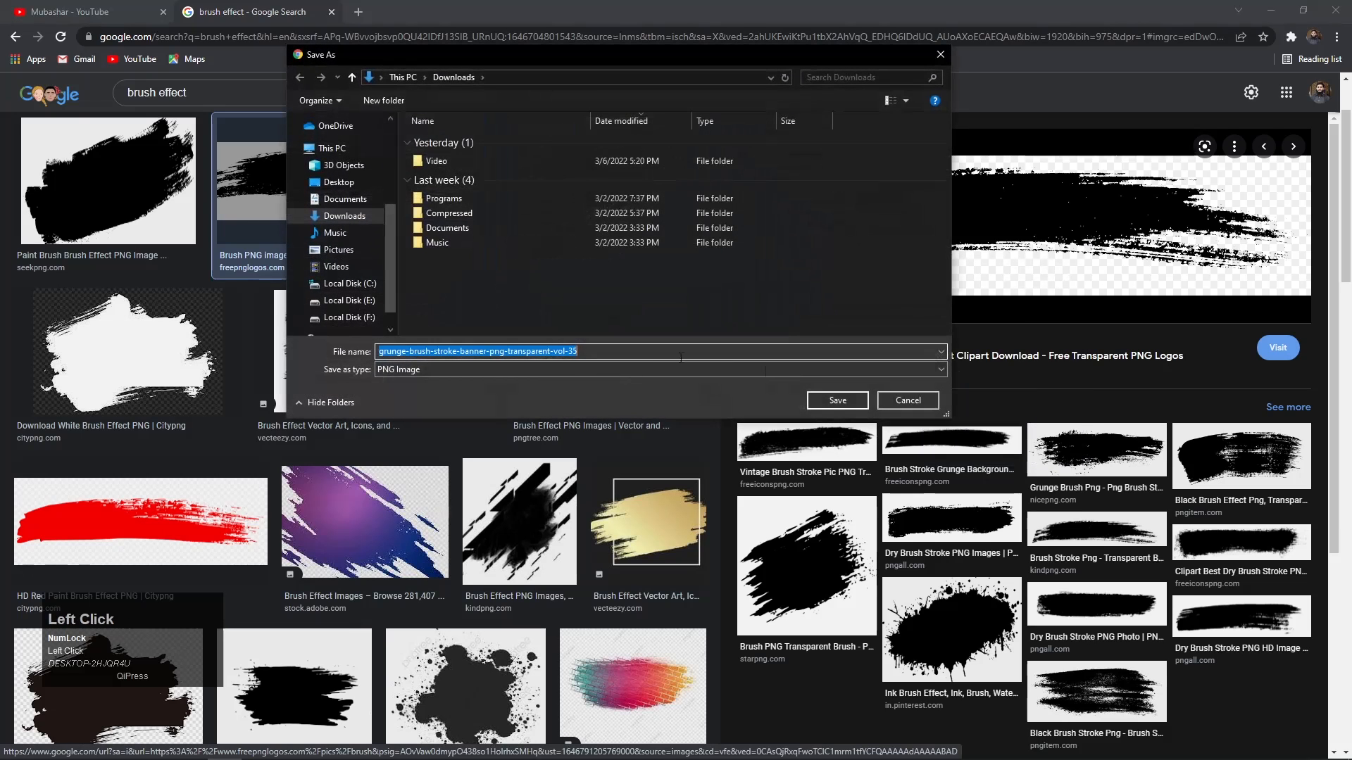
pyautogui.click(814, 397)
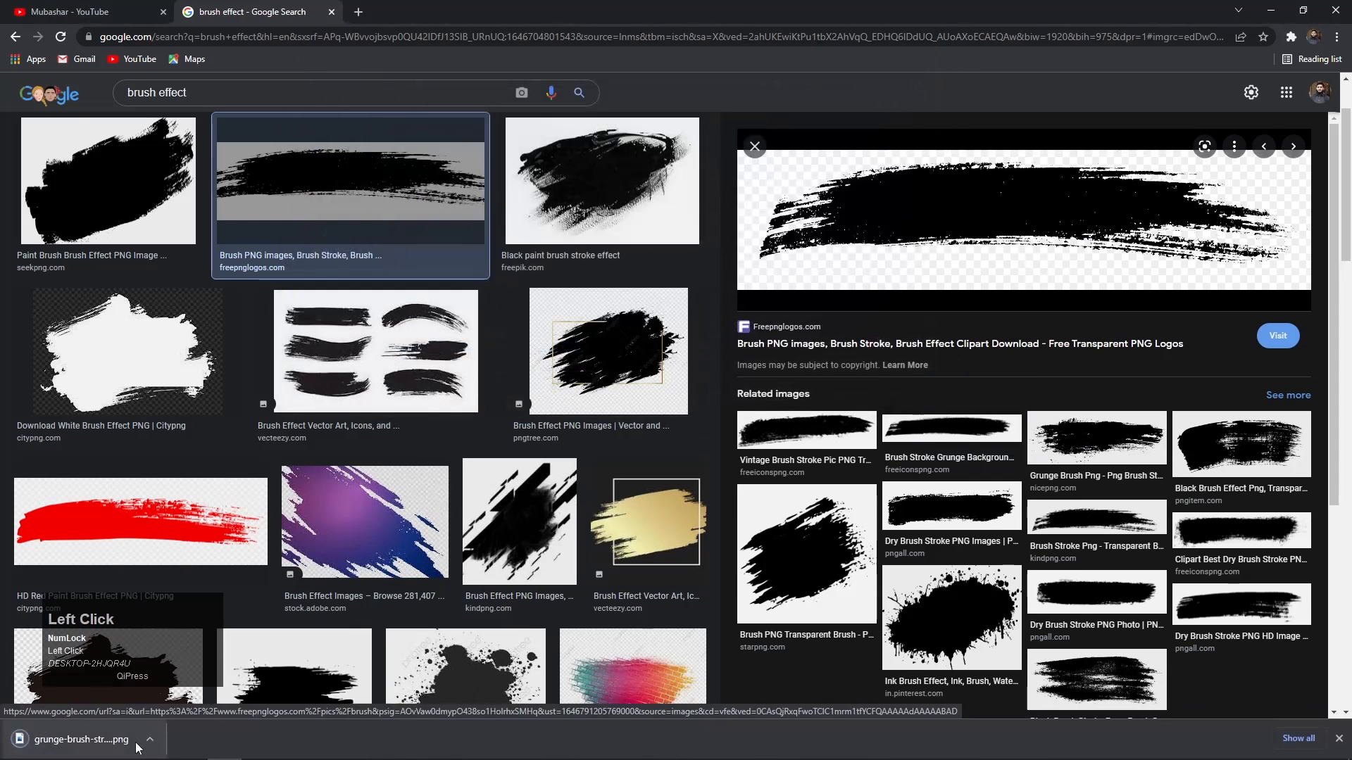
# Bring the downloaded brush-stroke PNG into the CorelDRAW drawing and place it below the channel art template.
pyautogui.click(149, 740)
pyautogui.click(190, 694)
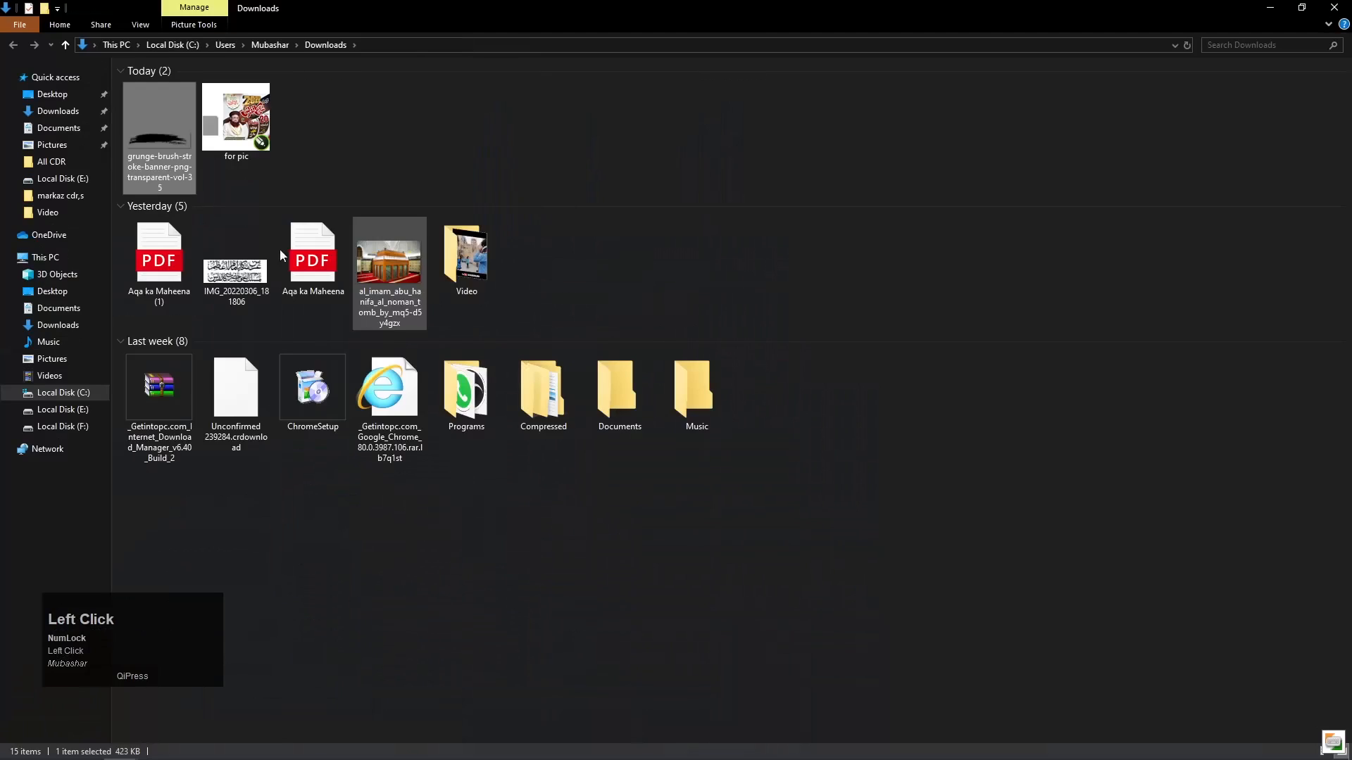
pyautogui.moveTo(169, 140)
pyautogui.mouseDown()
pyautogui.moveTo(535, 722)
pyautogui.moveTo(527, 711)
pyautogui.moveTo(465, 746)
pyautogui.moveTo(705, 567)
pyautogui.moveTo(417, 486)
pyautogui.moveTo(99, 350)
pyautogui.mouseUp()
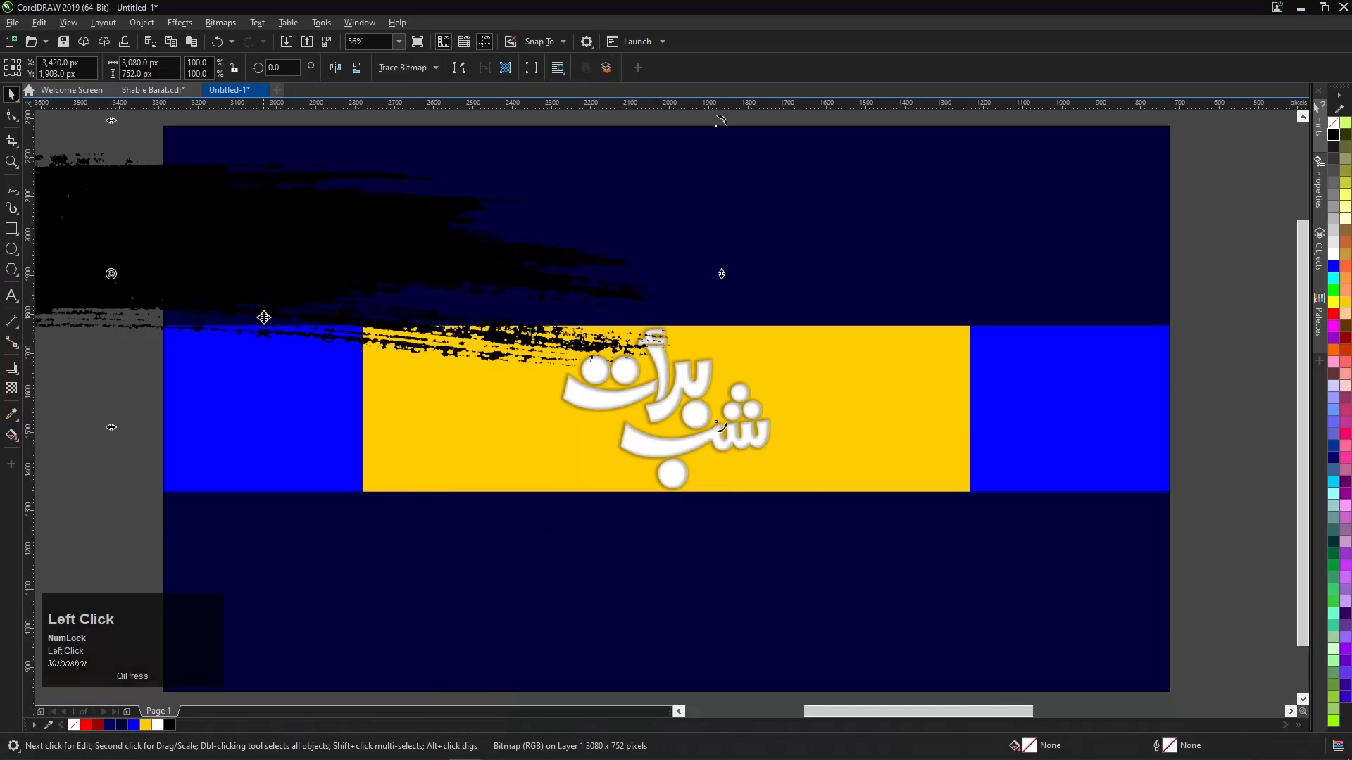
pyautogui.scroll(-3, 197, 422)
pyautogui.click(114, 292)
pyautogui.moveTo(115, 292)
pyautogui.mouseDown()
pyautogui.moveTo(384, 191)
pyautogui.moveTo(725, 609)
pyautogui.moveTo(669, 575)
pyautogui.mouseUp()
# Try palette colours on the brush-stroke bitmap and move it over the upper part of the white page.
pyautogui.click(1346, 346)
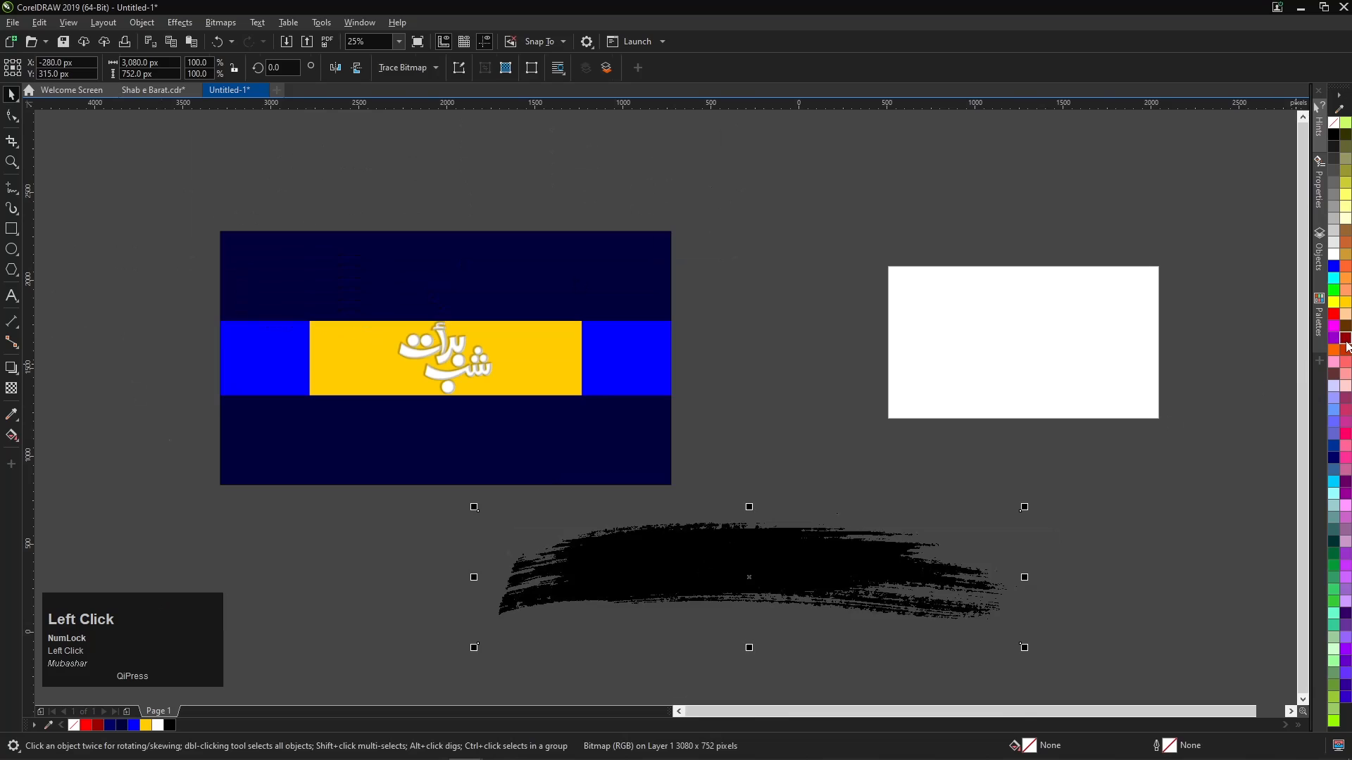
pyautogui.click(1348, 388)
pyautogui.moveTo(721, 564)
pyautogui.mouseDown()
pyautogui.moveTo(758, 394)
pyautogui.moveTo(936, 210)
pyautogui.moveTo(955, 219)
pyautogui.mouseUp()
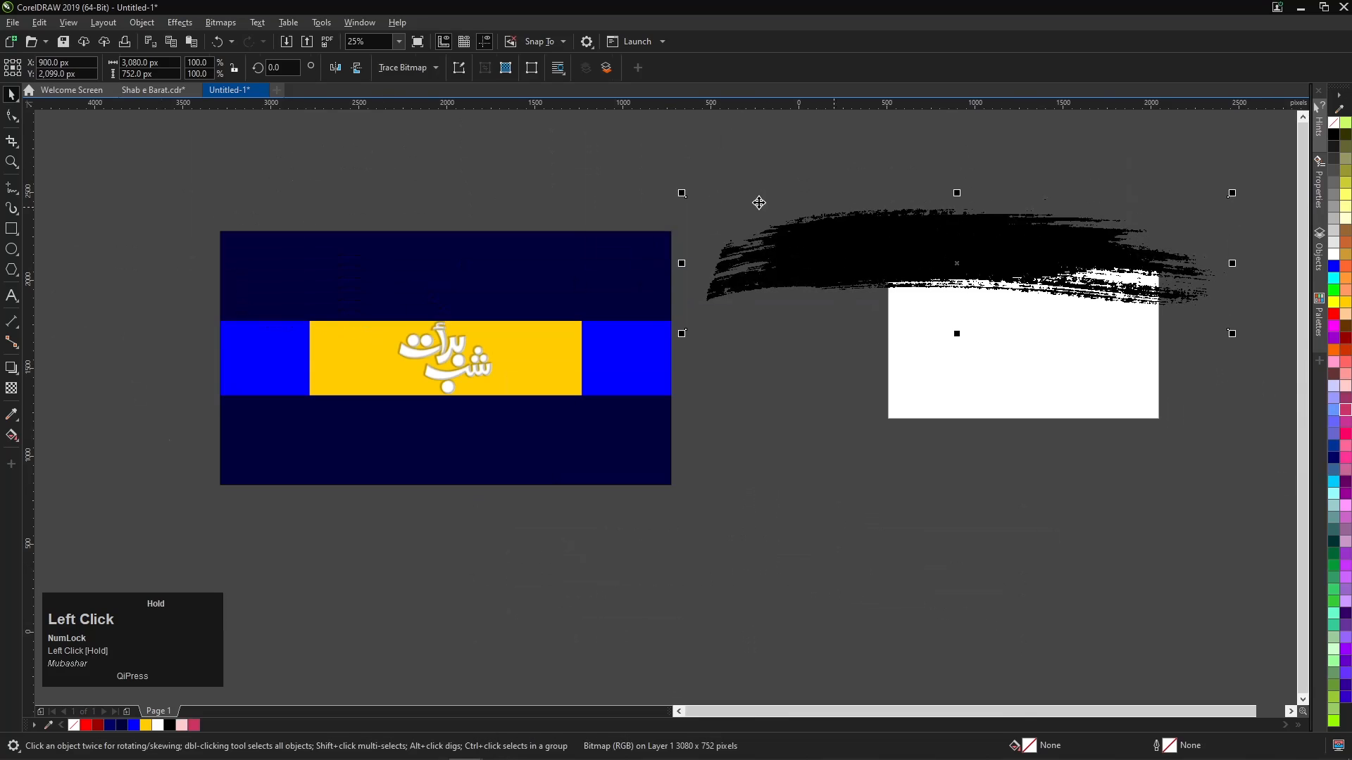
# Outline-trace the brush-stroke bitmap as Line art, with the background colour removed automatically.
pyautogui.click(416, 72)
pyautogui.moveTo(429, 115)
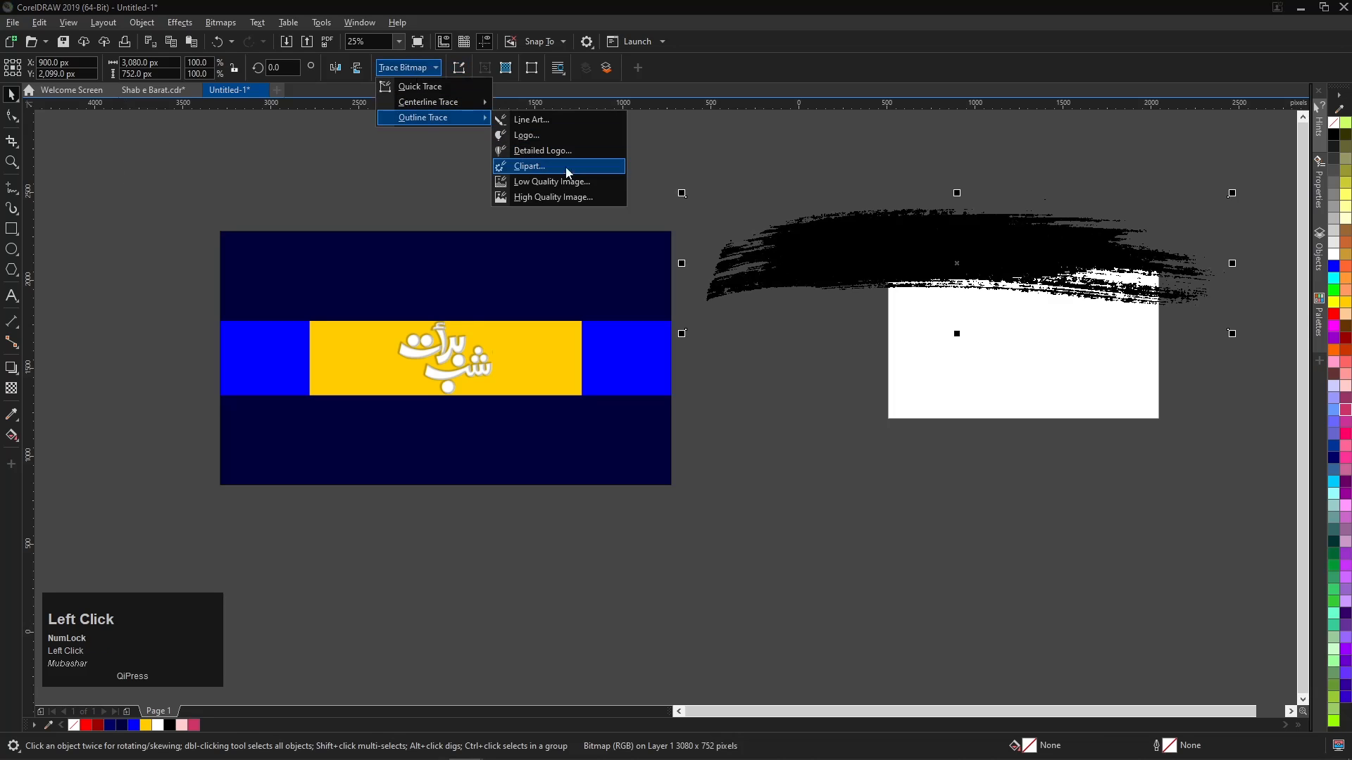
pyautogui.click(569, 120)
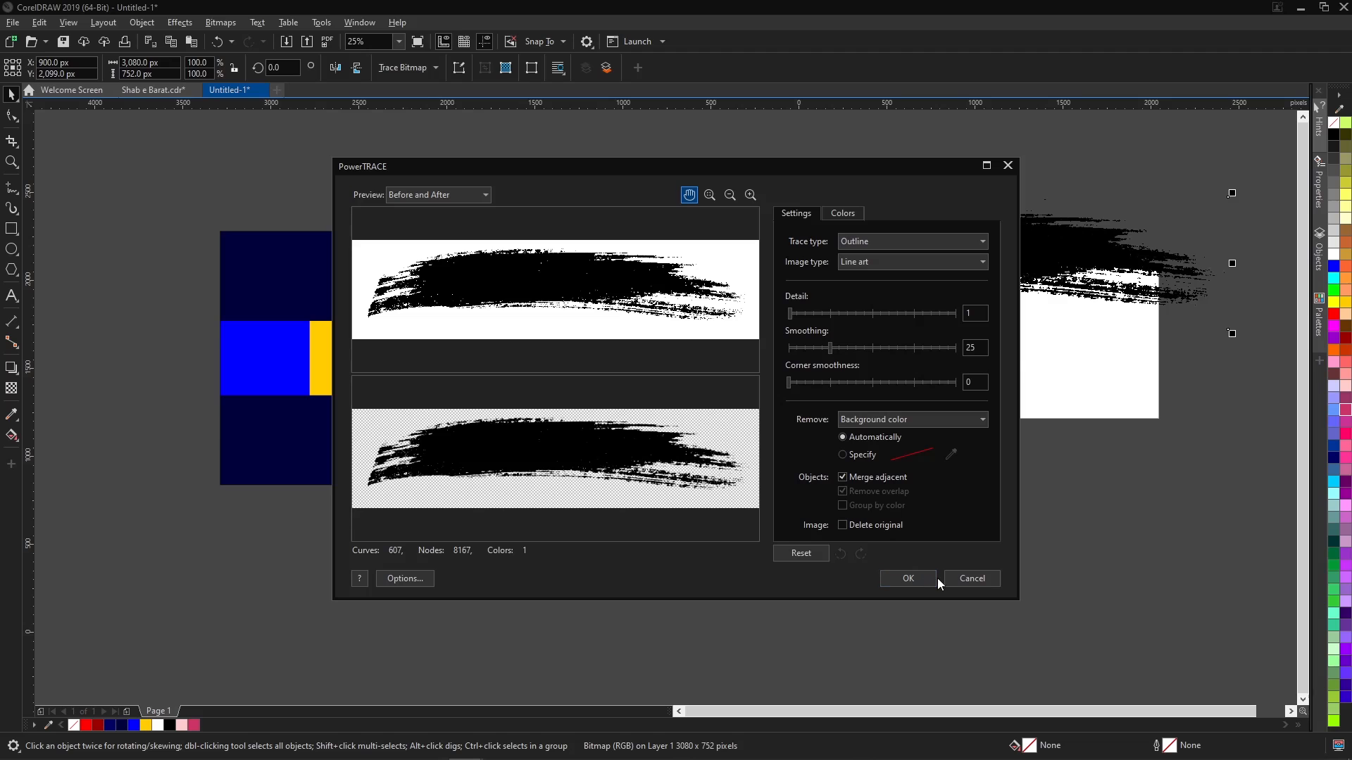
pyautogui.click(918, 576)
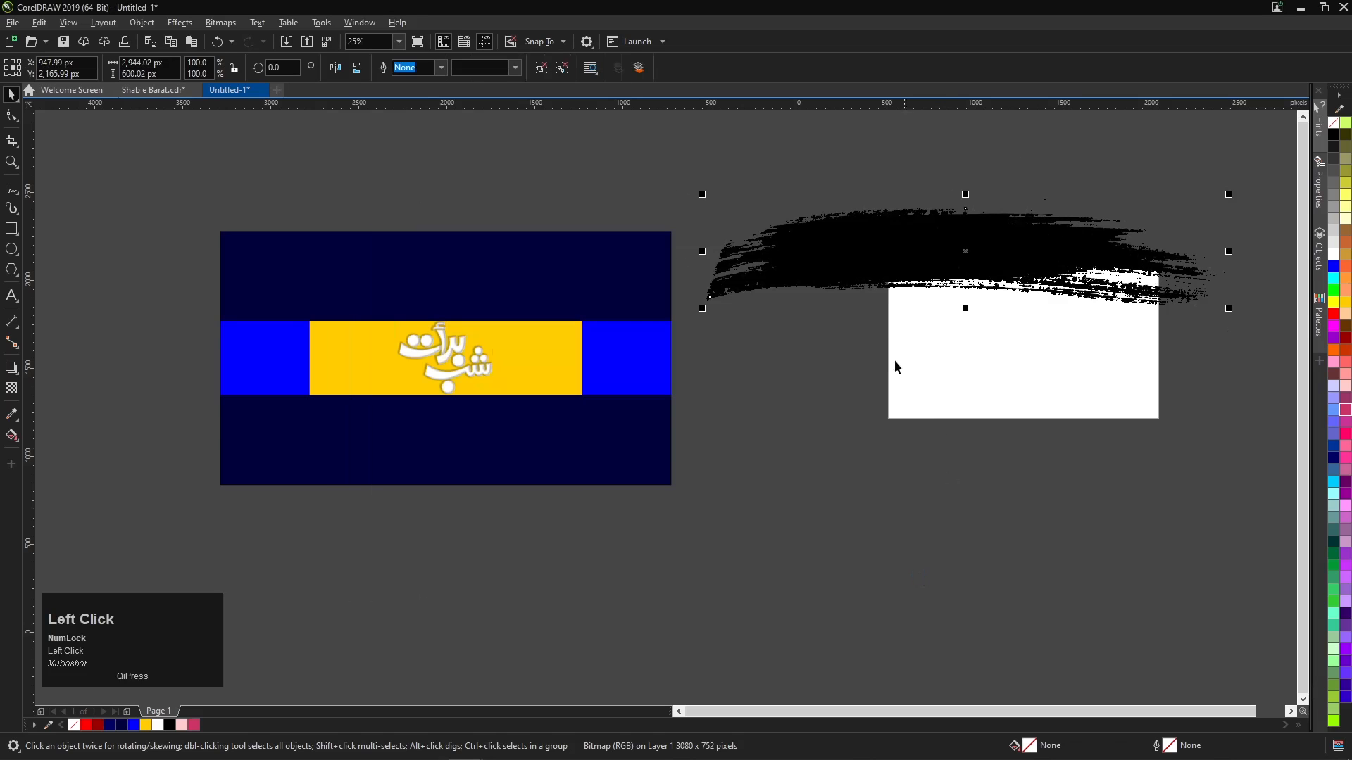
# Move the traced brush stroke off the original bitmap and delete the bitmap.
pyautogui.moveTo(885, 292); pyautogui.dragTo(873, 501)
pyautogui.moveTo(916, 434)
pyautogui.mouseDown()
pyautogui.moveTo(889, 525)
pyautogui.moveTo(775, 538)
pyautogui.moveTo(810, 526)
pyautogui.mouseUp()
pyautogui.moveTo(905, 220)
pyautogui.mouseDown()
pyautogui.moveTo(898, 247)
pyautogui.moveTo(917, 225)
pyautogui.mouseUp()
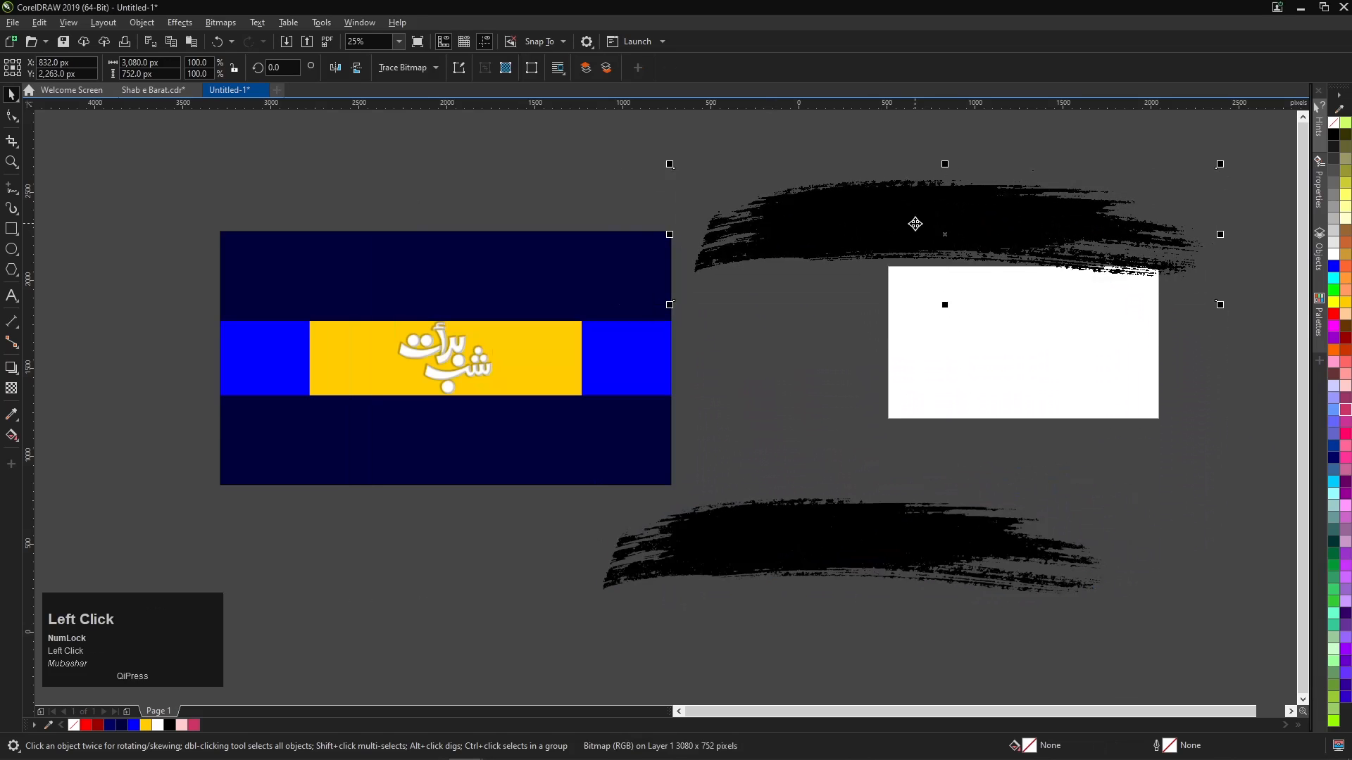
pyautogui.press('Delete')
# Fill the traced brush stroke with blue (#0000FF) and place it over the middle band of the template.
pyautogui.moveTo(877, 538)
pyautogui.mouseDown()
pyautogui.moveTo(940, 419)
pyautogui.moveTo(970, 243)
pyautogui.mouseUp()
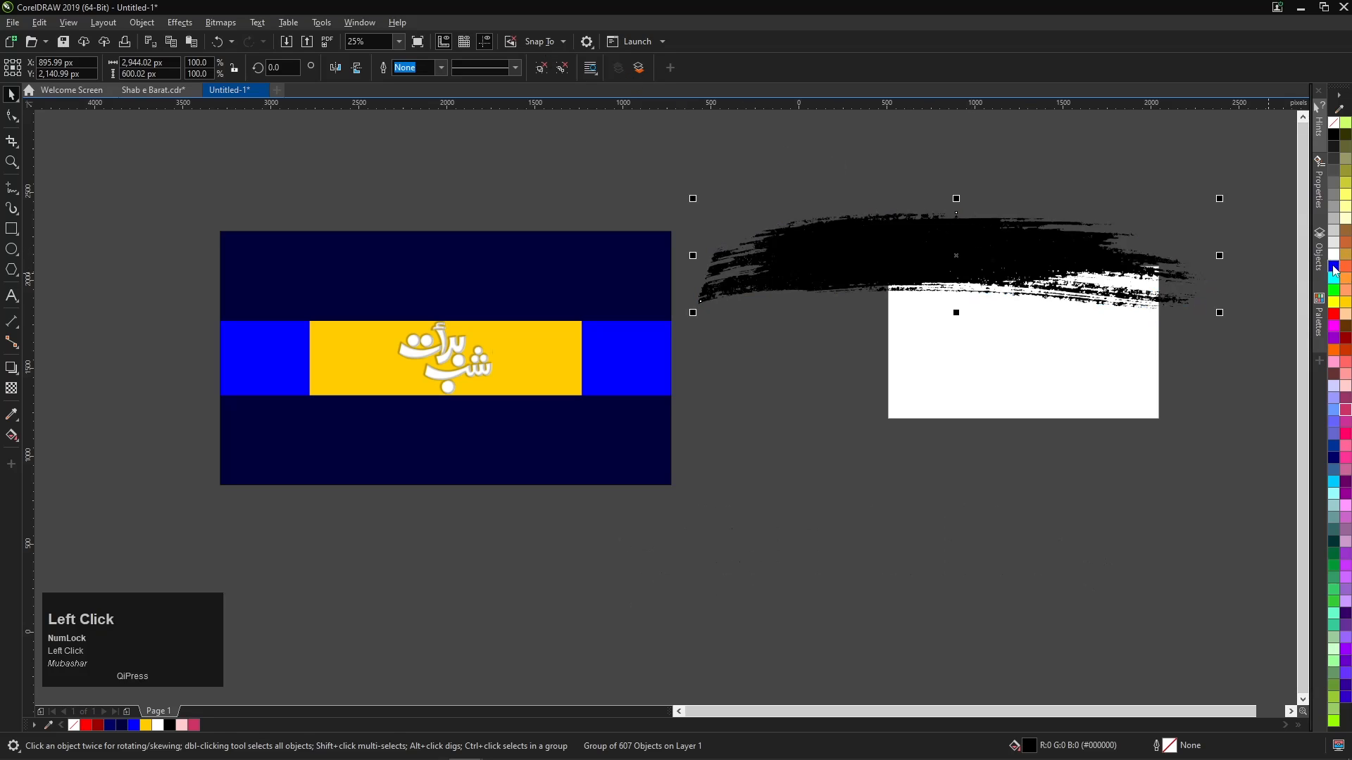
pyautogui.click(1334, 271)
pyautogui.click(883, 301)
pyautogui.moveTo(956, 264)
pyautogui.mouseDown()
pyautogui.moveTo(465, 373)
pyautogui.moveTo(461, 357)
pyautogui.mouseUp()
pyautogui.moveTo(461, 358); pyautogui.dragTo(461, 359)
# Centre the brush stroke, calligraphy and rectangles on each other, and send the brush stroke behind the calligraphy.
pyautogui.moveTo(145, 208)
pyautogui.mouseDown()
pyautogui.moveTo(727, 562)
pyautogui.moveTo(758, 565)
pyautogui.mouseUp()
pyautogui.press('Left')
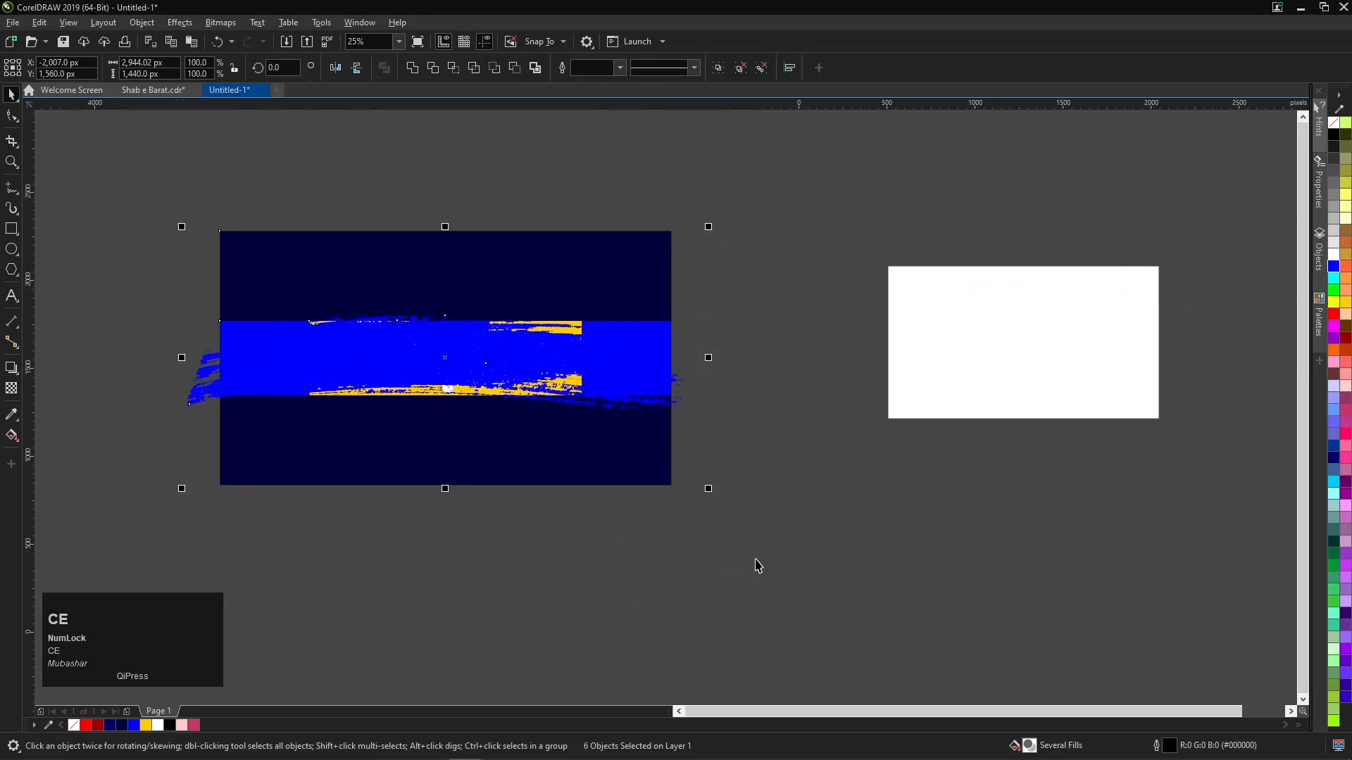
pyautogui.click(185, 375)
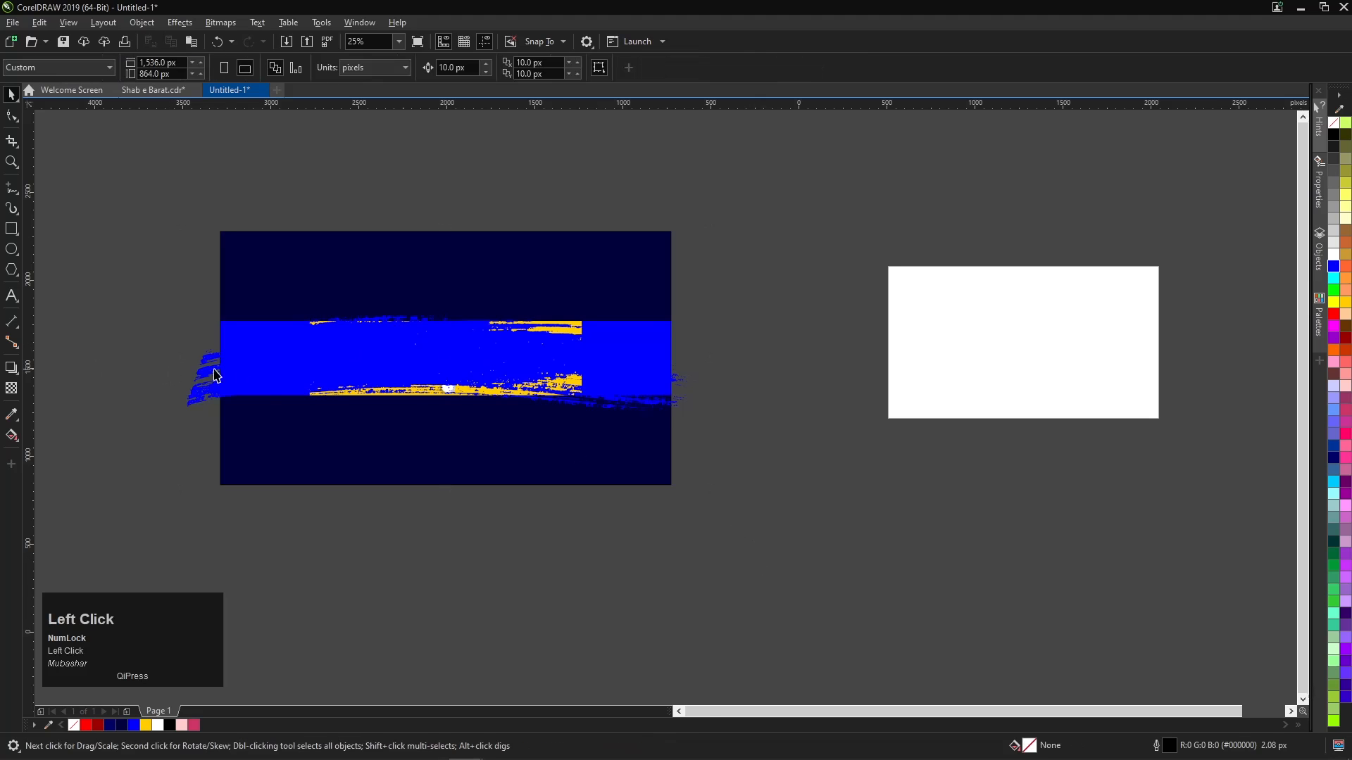
pyautogui.scroll(2, 317, 360)
pyautogui.click(490, 348)
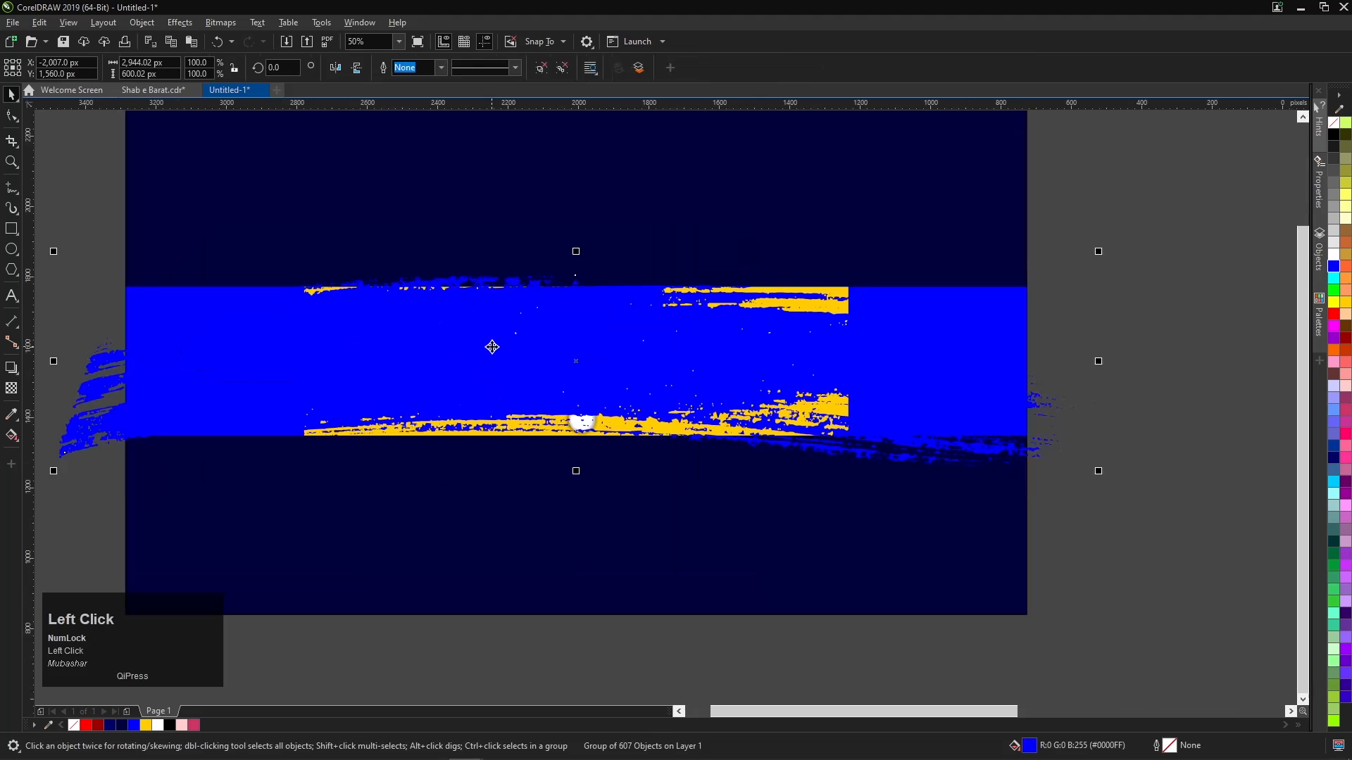
pyautogui.hotkey('ctrl', 'pagedown')
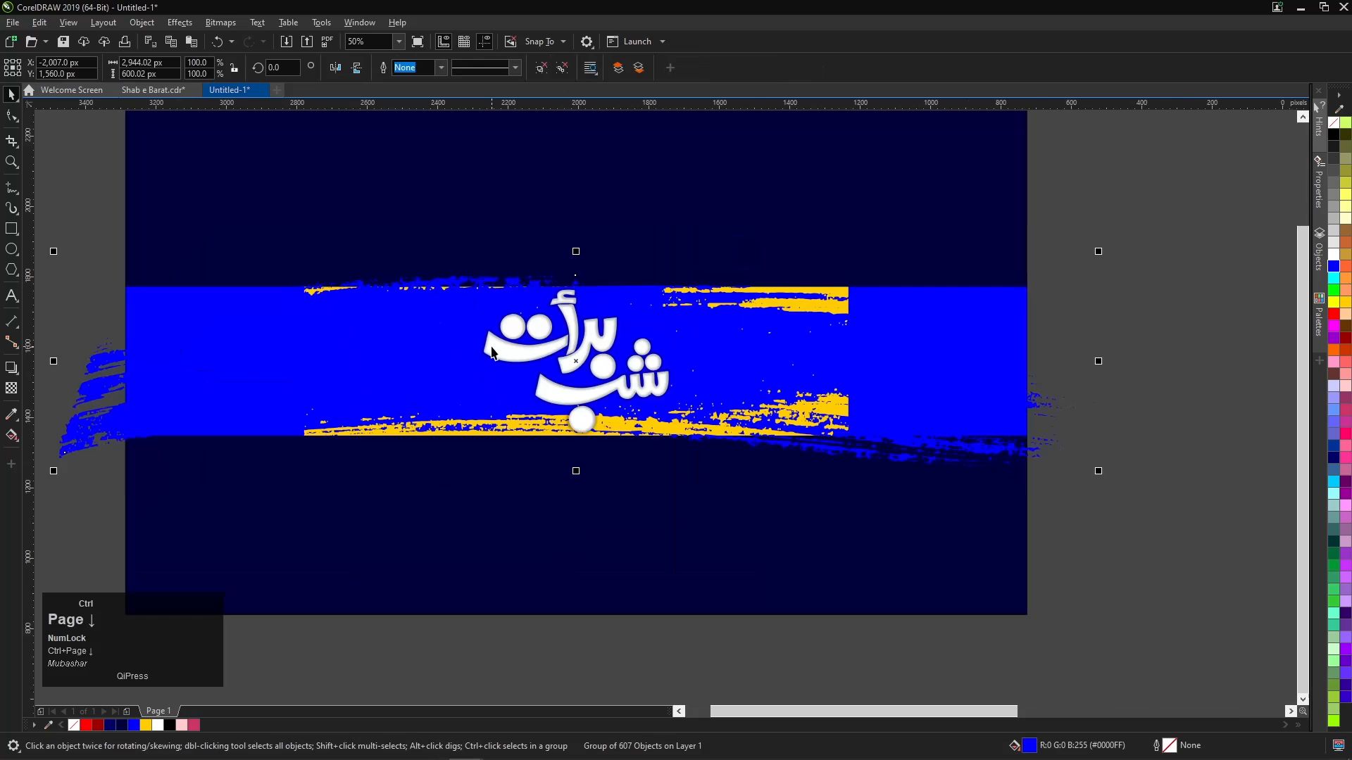
# Enlarge the blue brush stroke to about 3,260 by 664 px and adjust its position across the template.
pyautogui.scroll(-2, 535, 355)
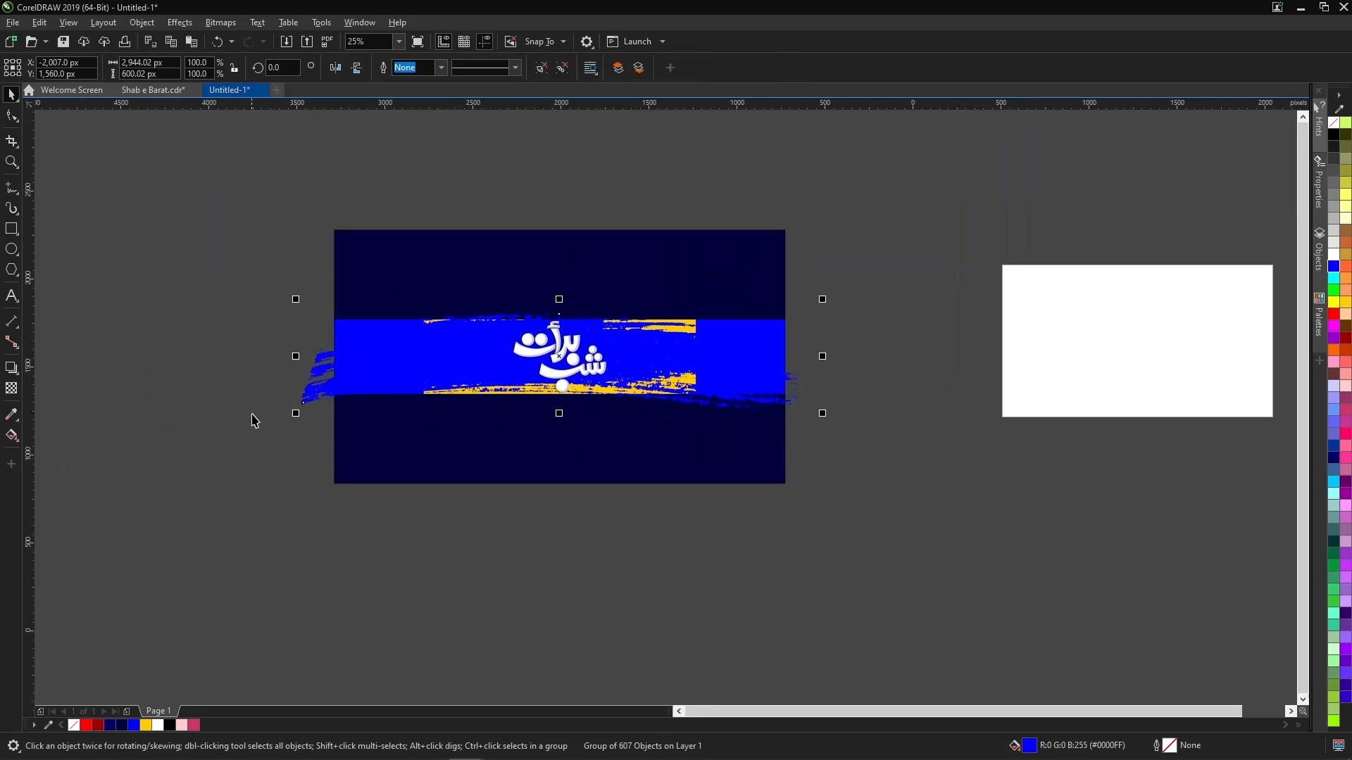
pyautogui.moveTo(297, 416)
pyautogui.mouseDown()
pyautogui.moveTo(272, 459)
pyautogui.moveTo(277, 392)
pyautogui.moveTo(307, 398)
pyautogui.mouseUp()
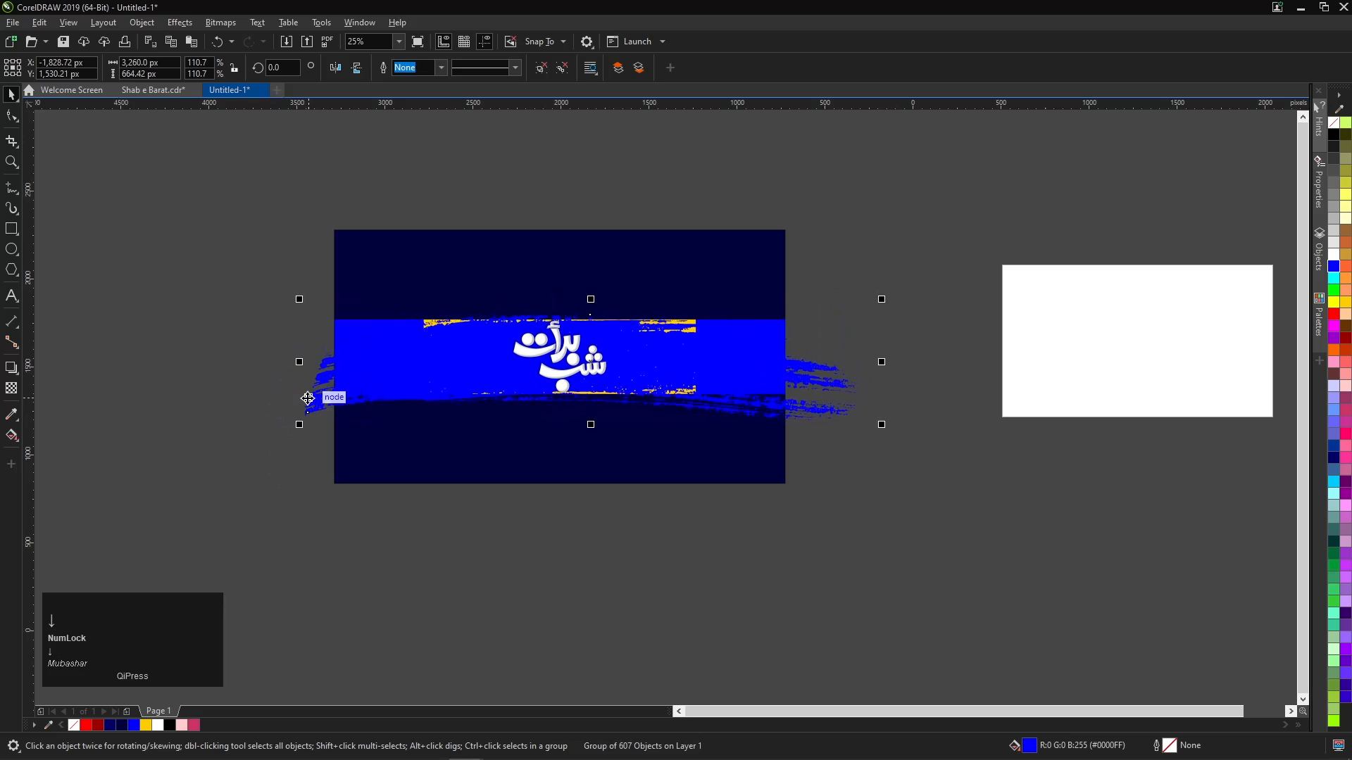
pyautogui.click(309, 307)
# Delete the blue and yellow guide rectangles behind the brush stroke, leaving the dark blue background.
pyautogui.scroll(1, 343, 314)
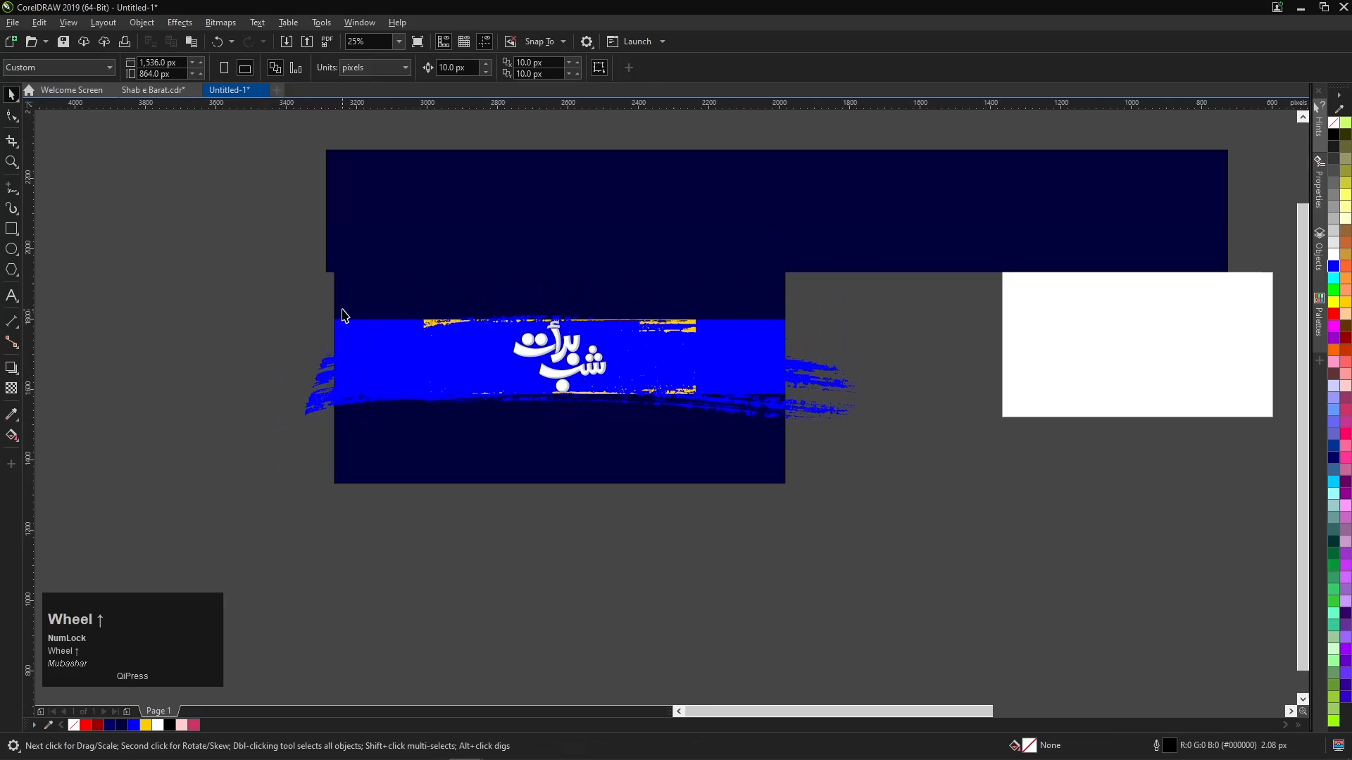
pyautogui.click(511, 334)
pyautogui.press('Delete')
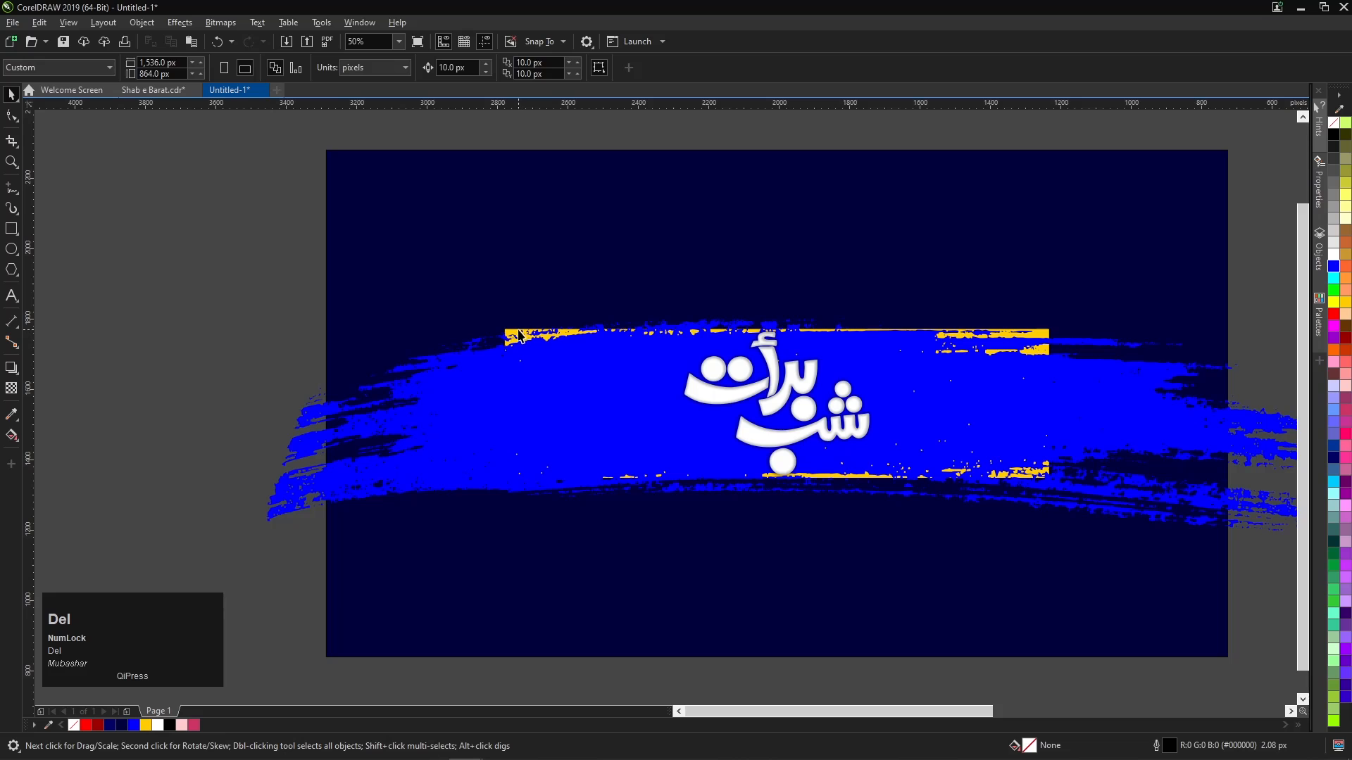
pyautogui.click(509, 334)
pyautogui.press('Delete')
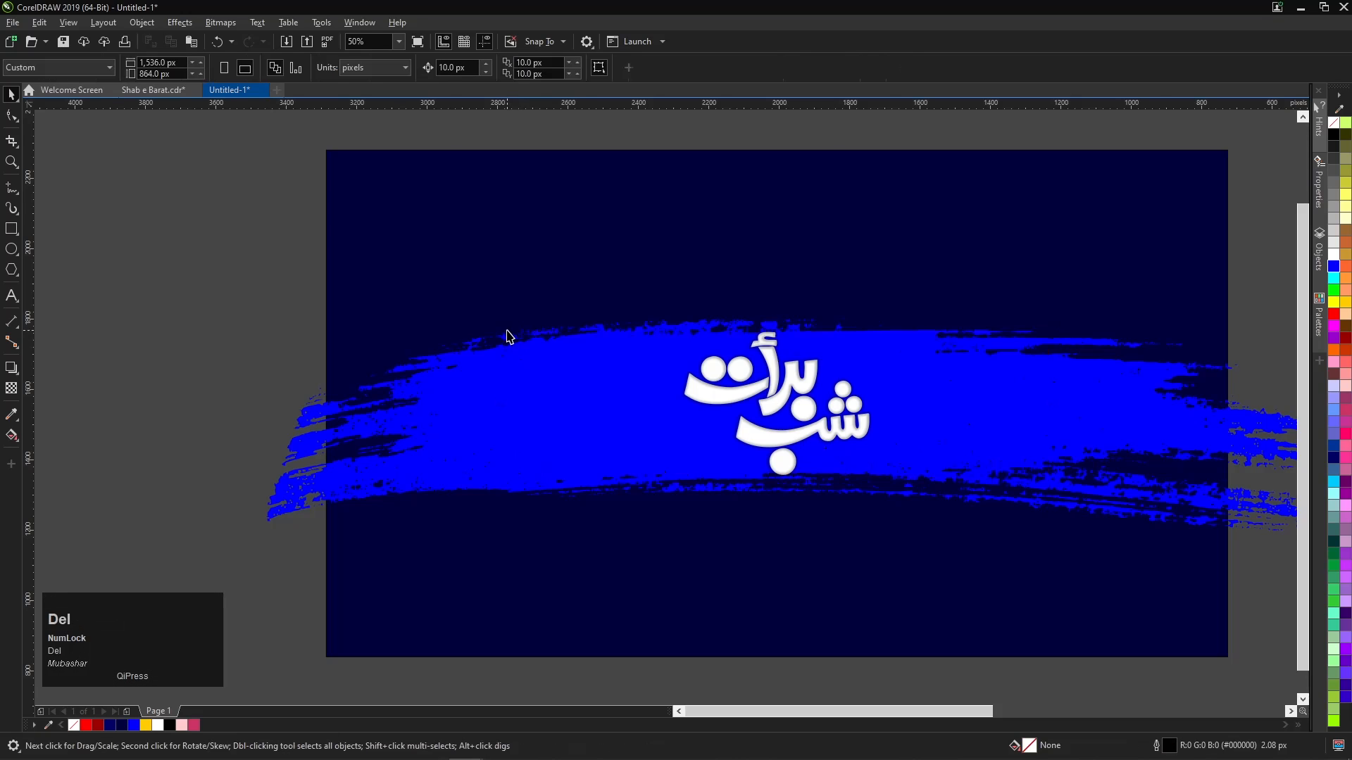
pyautogui.scroll(-1, 470, 337)
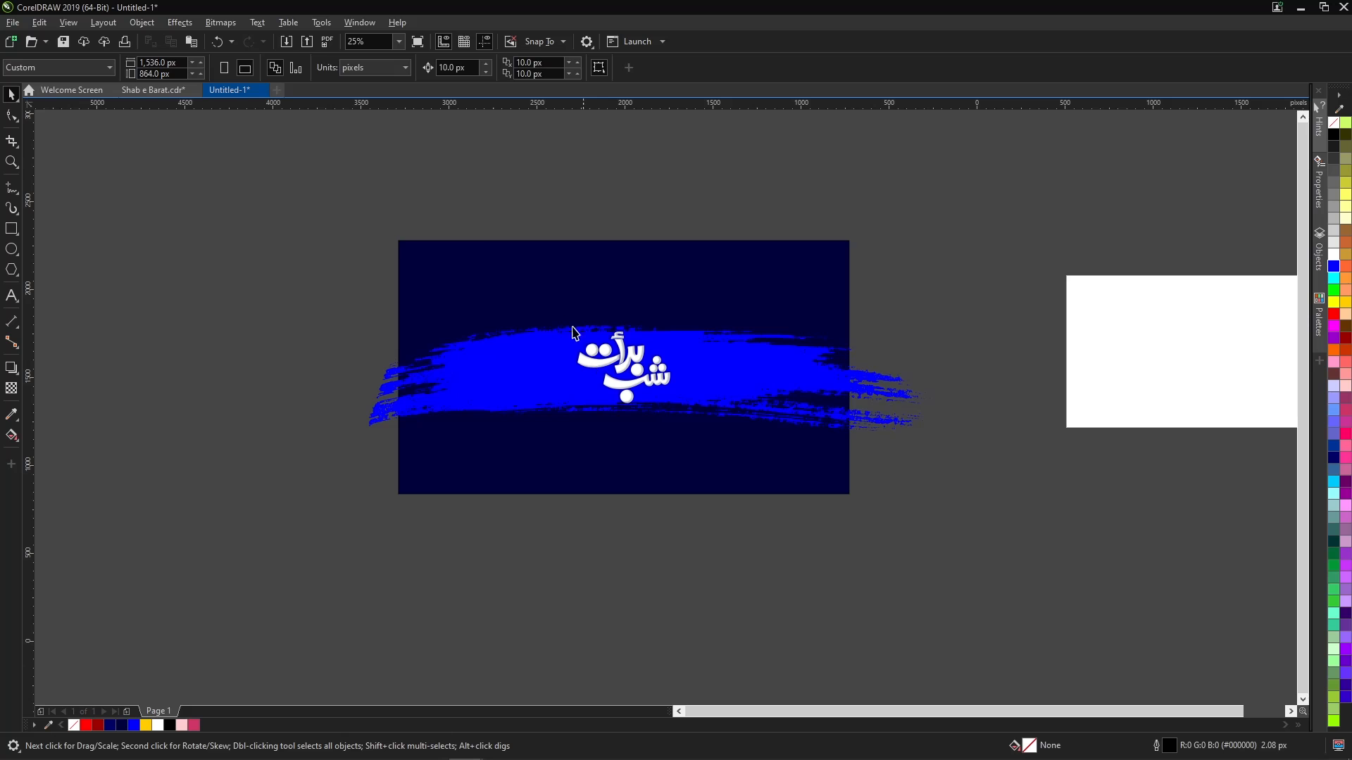
# Place a copy of the white calligraphy and its shadow on the empty area beside the template.
pyautogui.click(516, 382)
pyautogui.scroll(4, 474, 389)
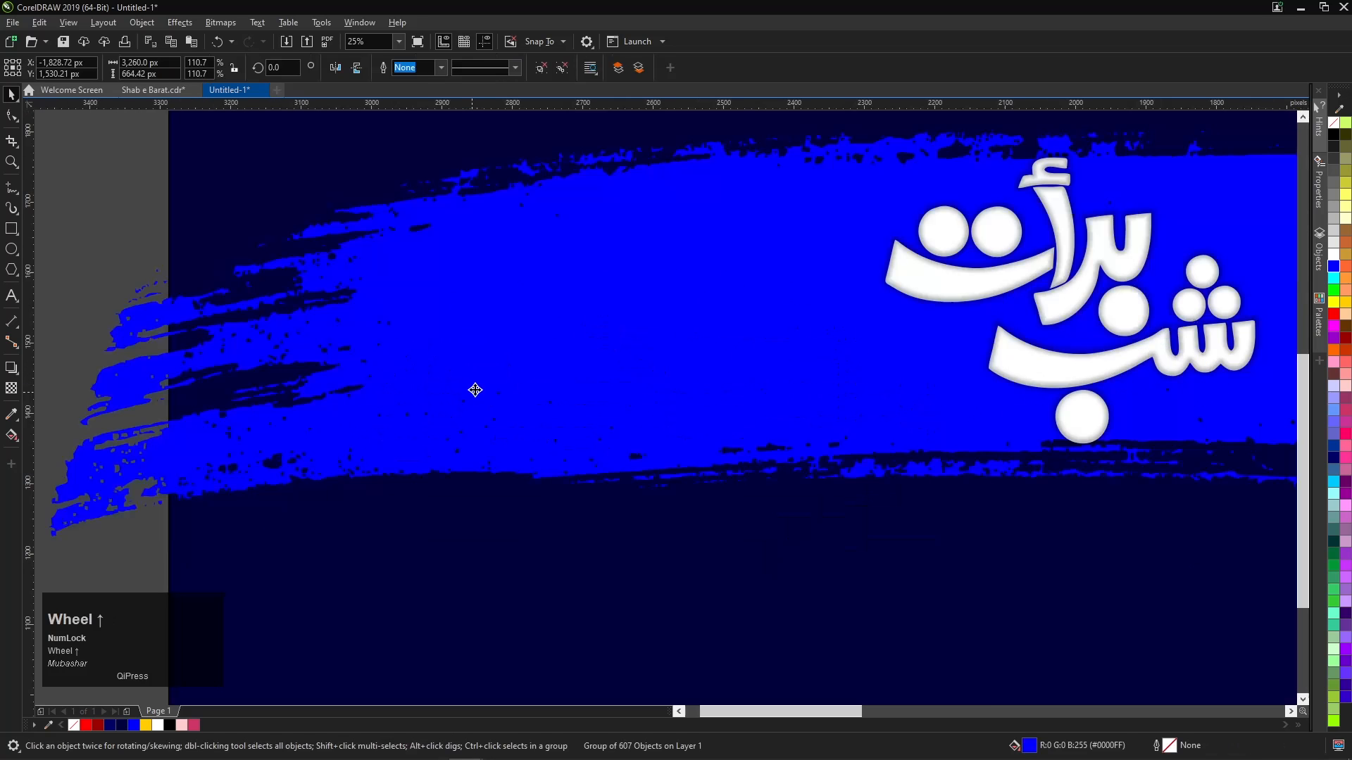
pyautogui.scroll(-2, 469, 386)
pyautogui.scroll(-2, 465, 383)
pyautogui.moveTo(489, 176); pyautogui.dragTo(736, 583)
pyautogui.moveTo(626, 373); pyautogui.dragTo(256, 348)
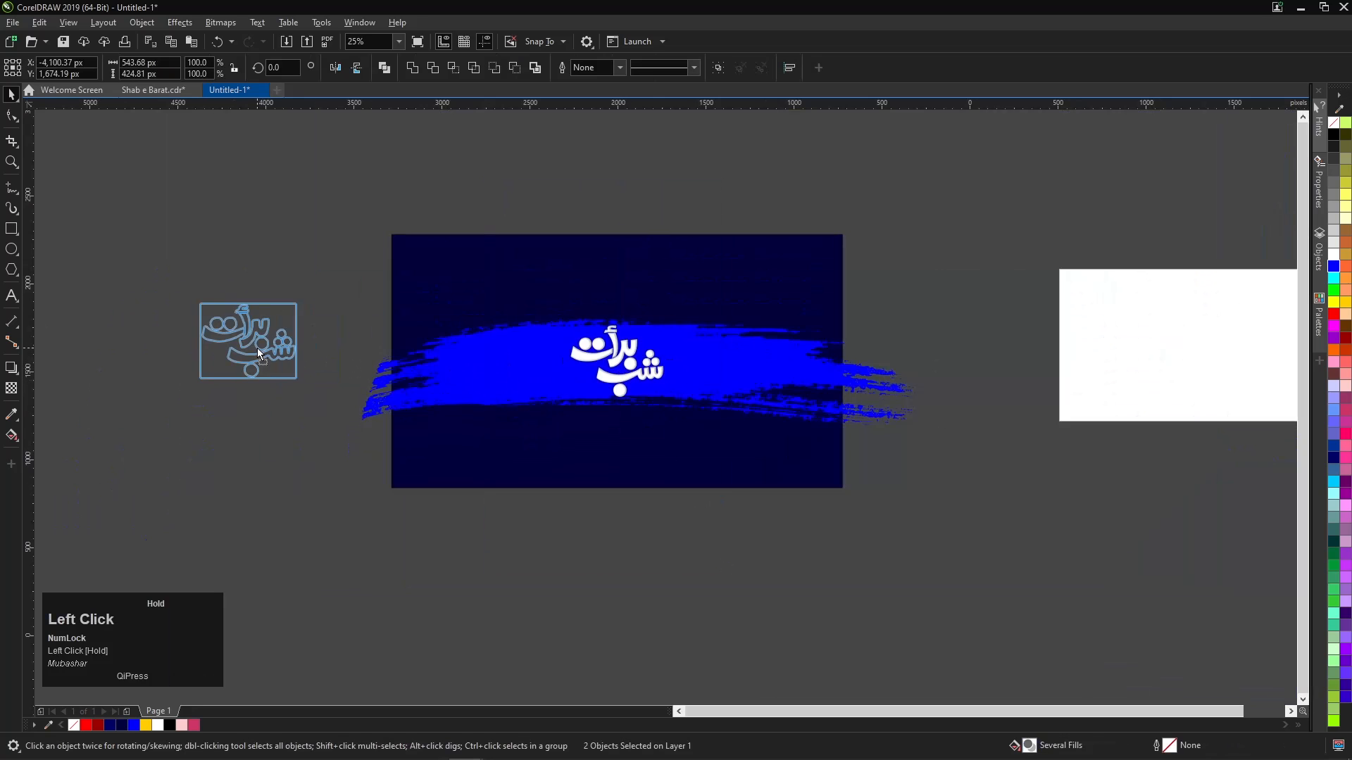
pyautogui.rightClick(256, 348)
pyautogui.click(211, 392)
# Separate the shadow from the copied calligraphy and delete it, keeping only the plain white lettering.
pyautogui.scroll(2, 151, 338)
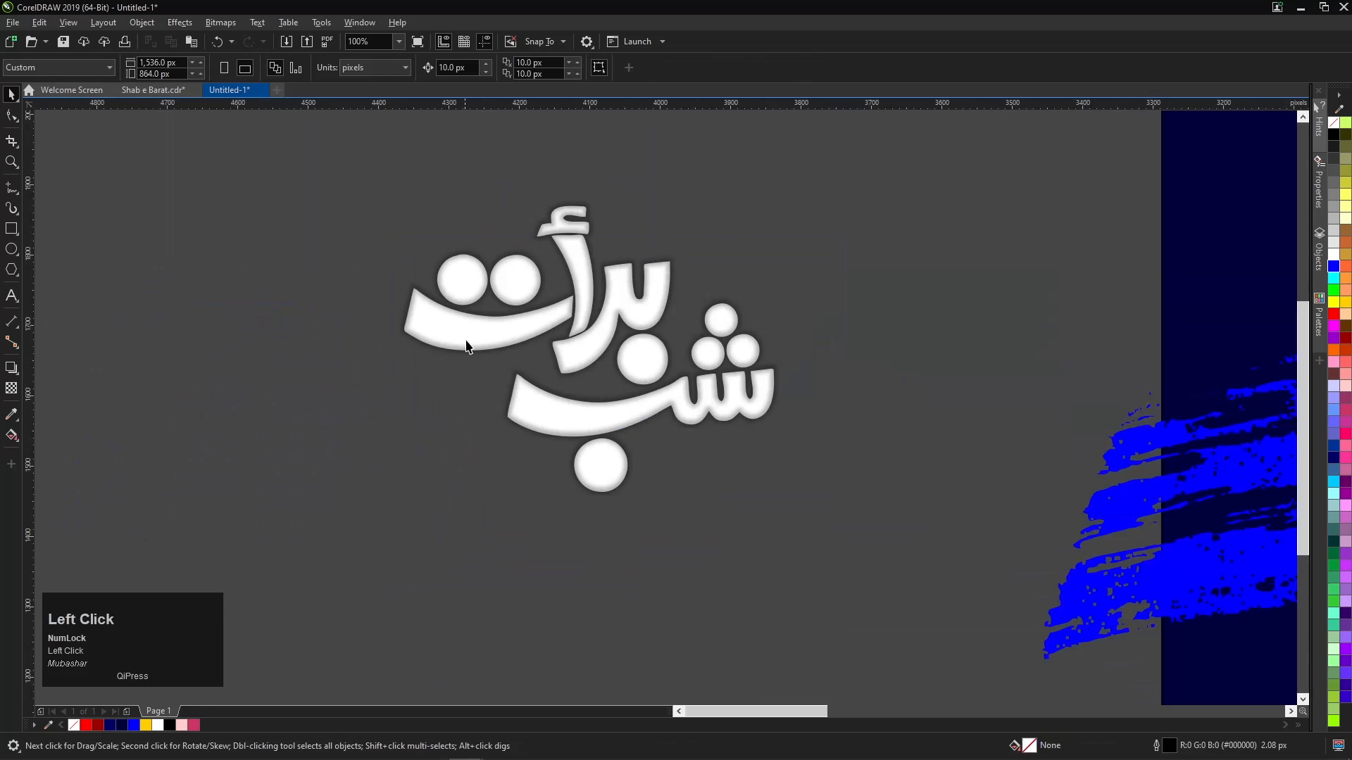
pyautogui.moveTo(468, 331); pyautogui.dragTo(389, 455)
pyautogui.press('Delete')
pyautogui.scroll(-2, 365, 328)
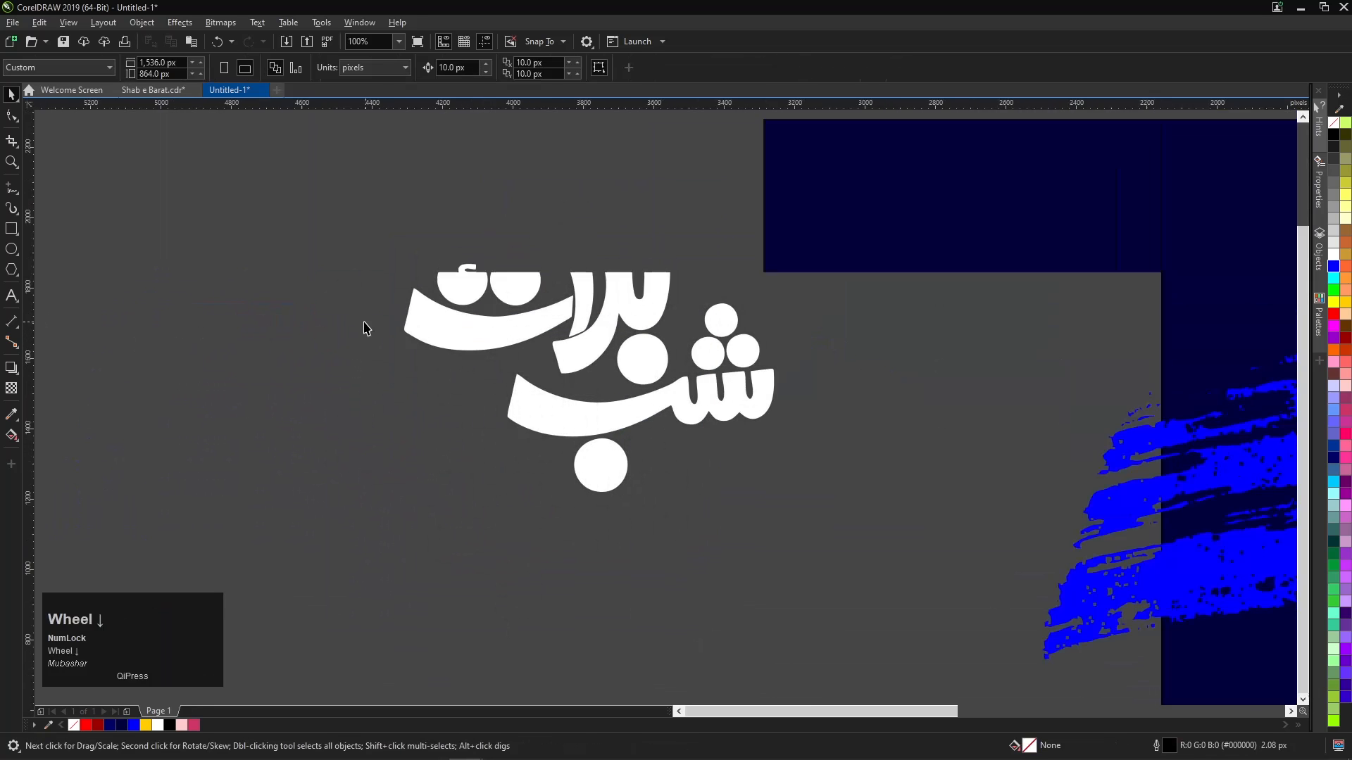
# Centre the plain white calligraphy copy horizontally and vertically on the dark blue background rectangle.
pyautogui.click(394, 326)
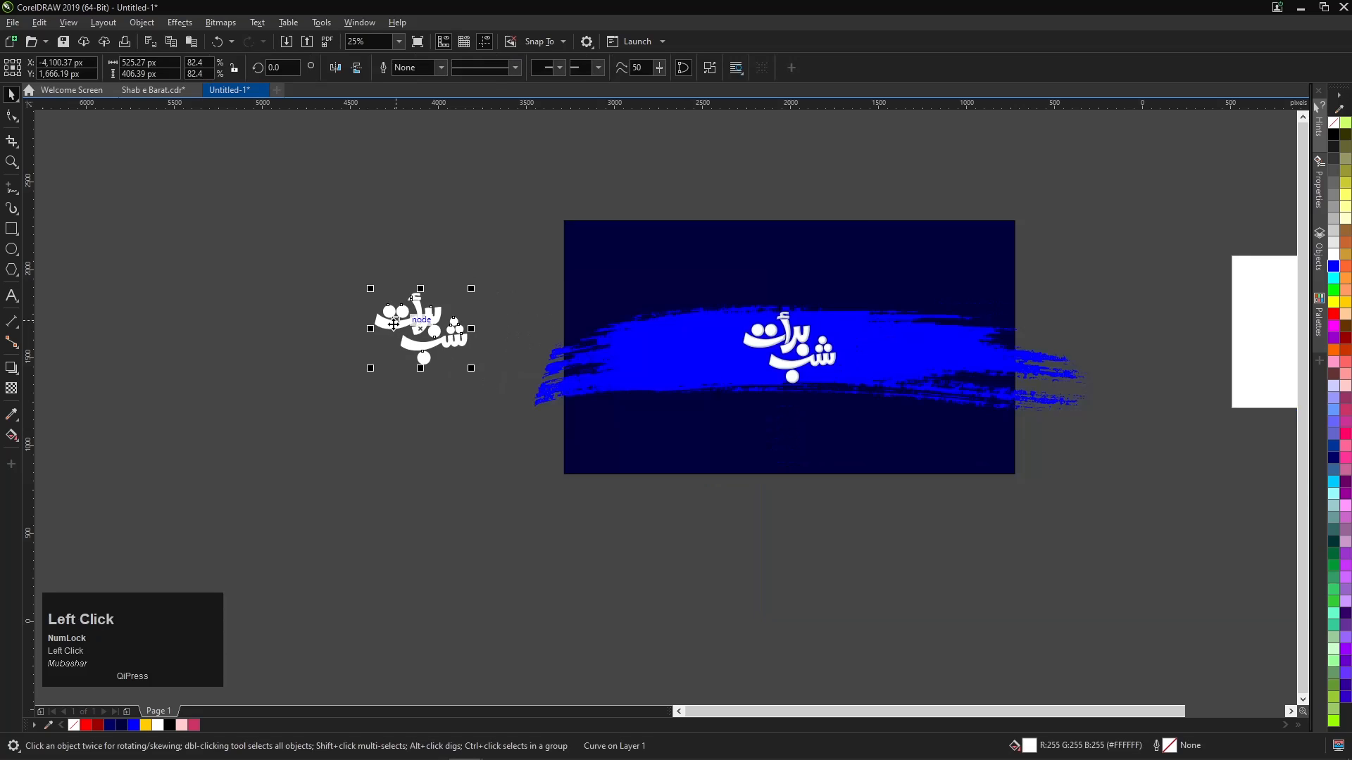
pyautogui.keyDown('shift'); pyautogui.click(613, 264); pyautogui.keyUp('shift')
pyautogui.press('c')
pyautogui.press('e')
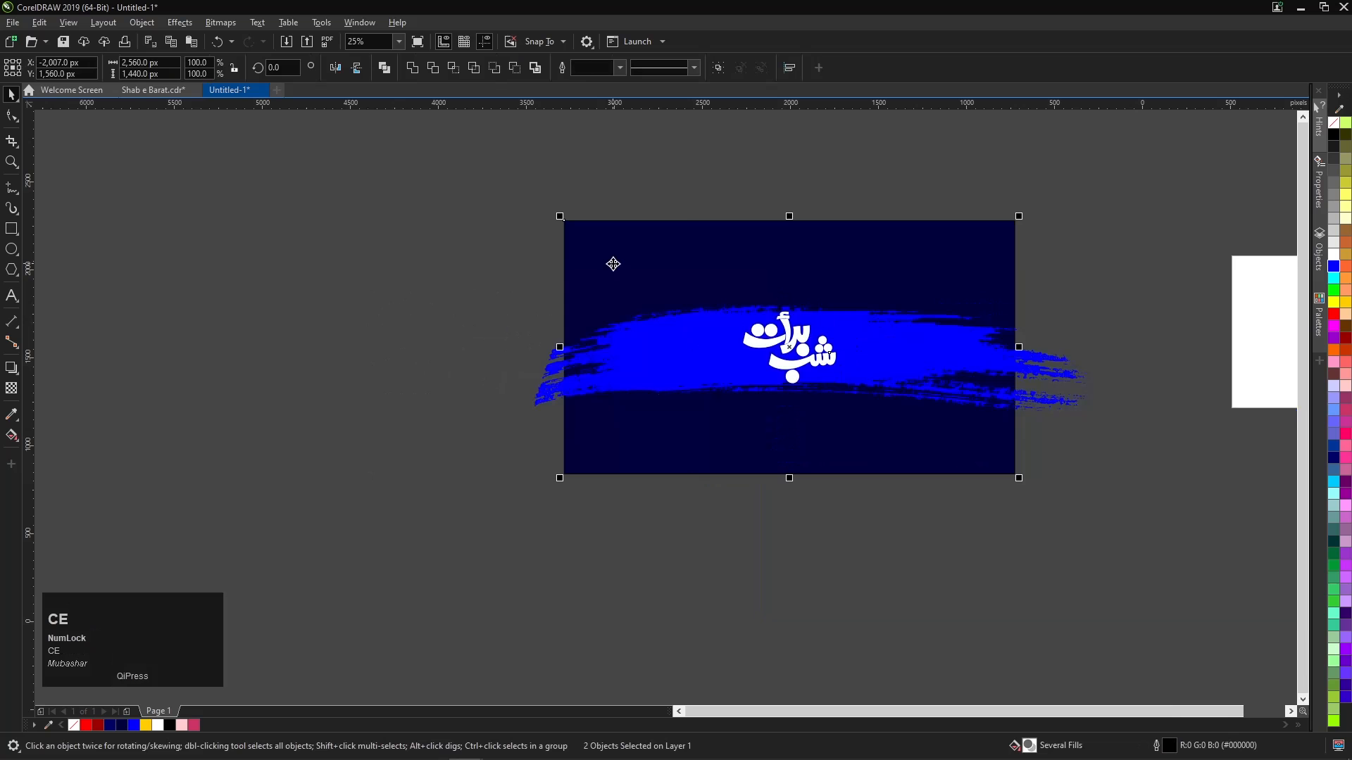
# Enlarge the plain calligraphy copy from its centre to about 737 by 570 px and fill it black.
pyautogui.click(778, 360)
pyautogui.scroll(4, 733, 331)
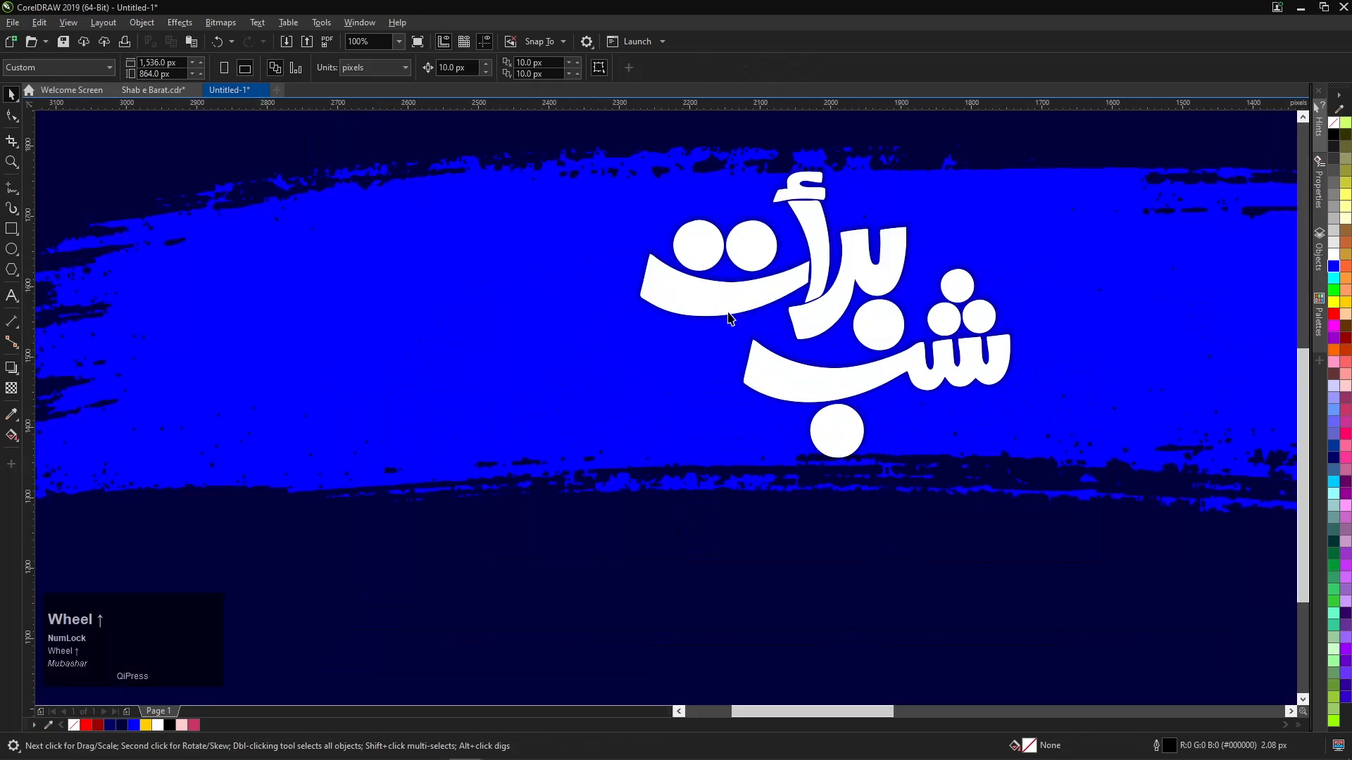
pyautogui.moveTo(634, 464); pyautogui.dragTo(558, 522)
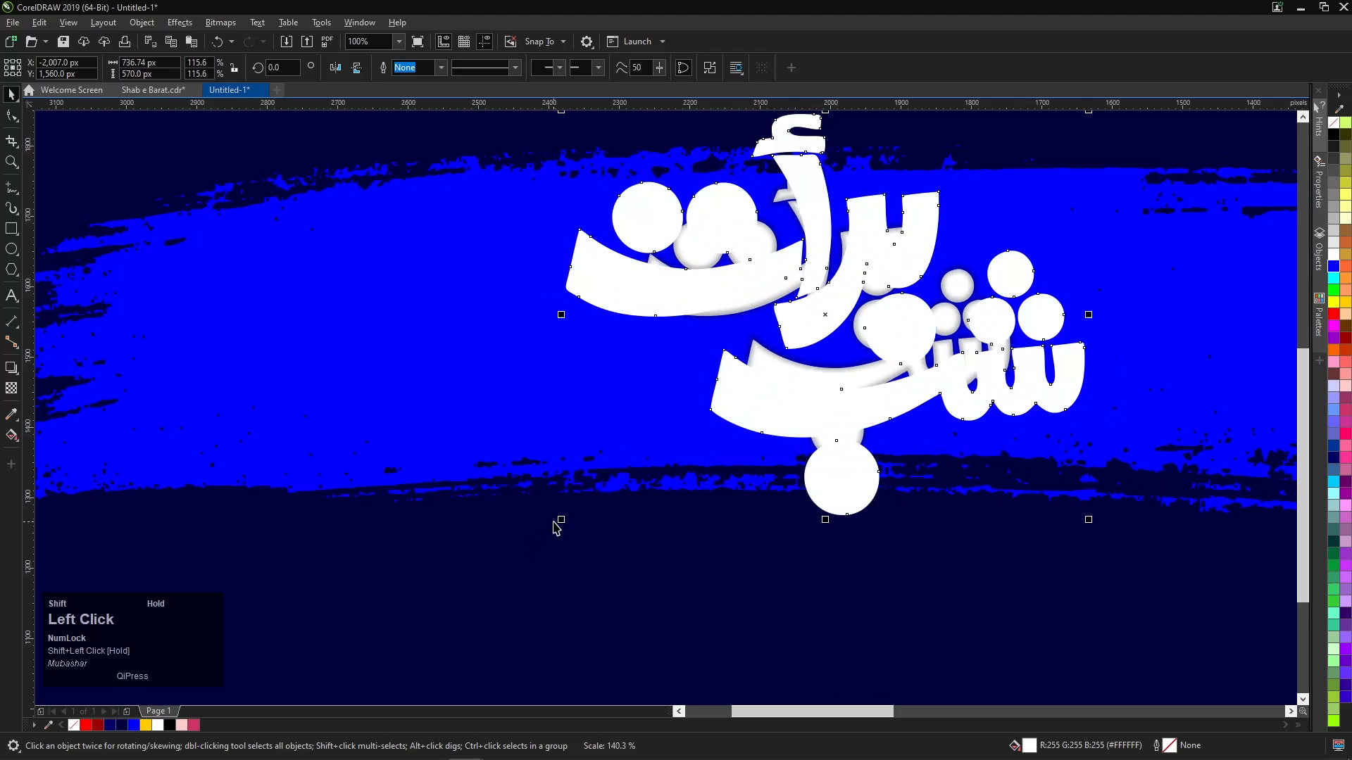
pyautogui.click(1335, 134)
# Order the enlarged black calligraphy directly behind the white calligraphy and its shadow, in front of the brush stroke.
pyautogui.hotkey('ctrl', 'pagedown')
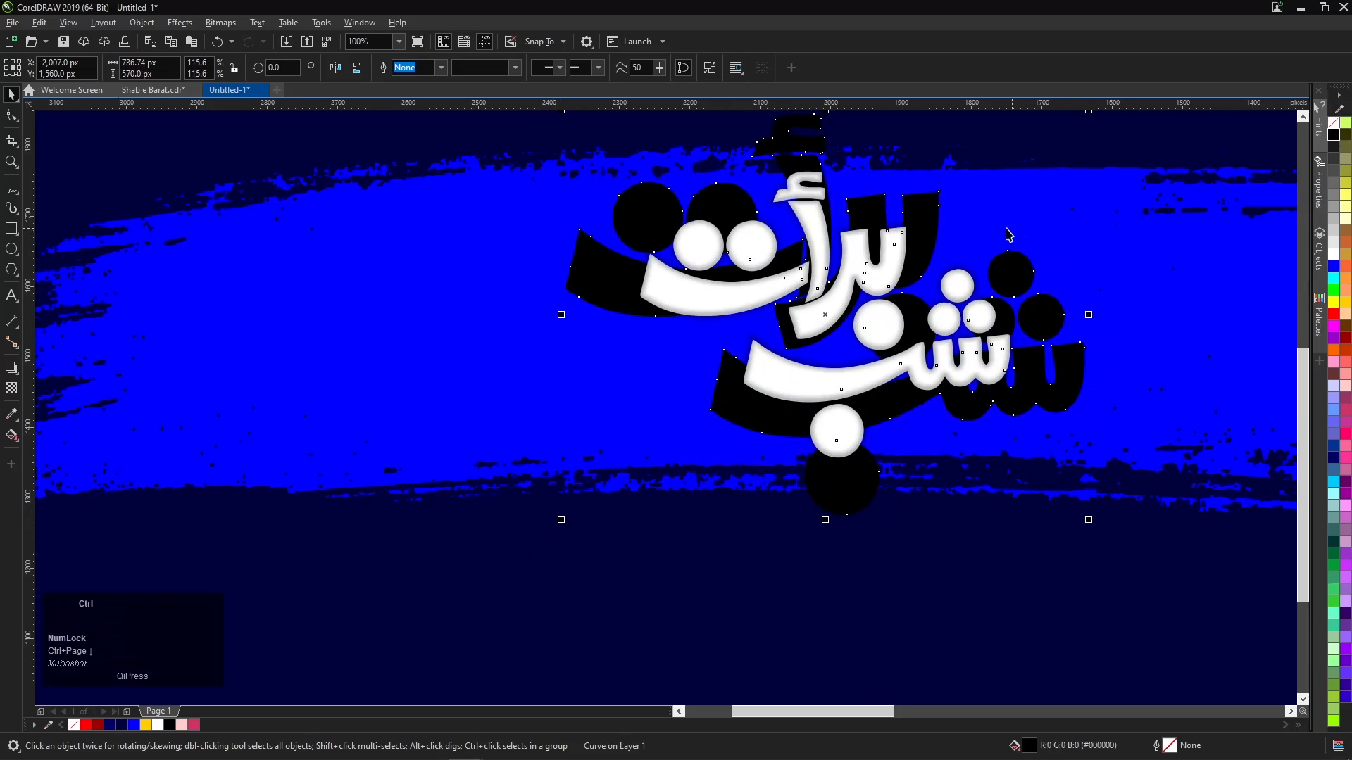
pyautogui.hotkey('ctrl', 'pagedown')
pyautogui.hotkey('ctrl', 'pageup')
# Apply a uniform transparency of 68 to the enlarged black calligraphy behind the white lettering.
pyautogui.scroll(-2, 690, 250)
pyautogui.scroll(2, 756, 295)
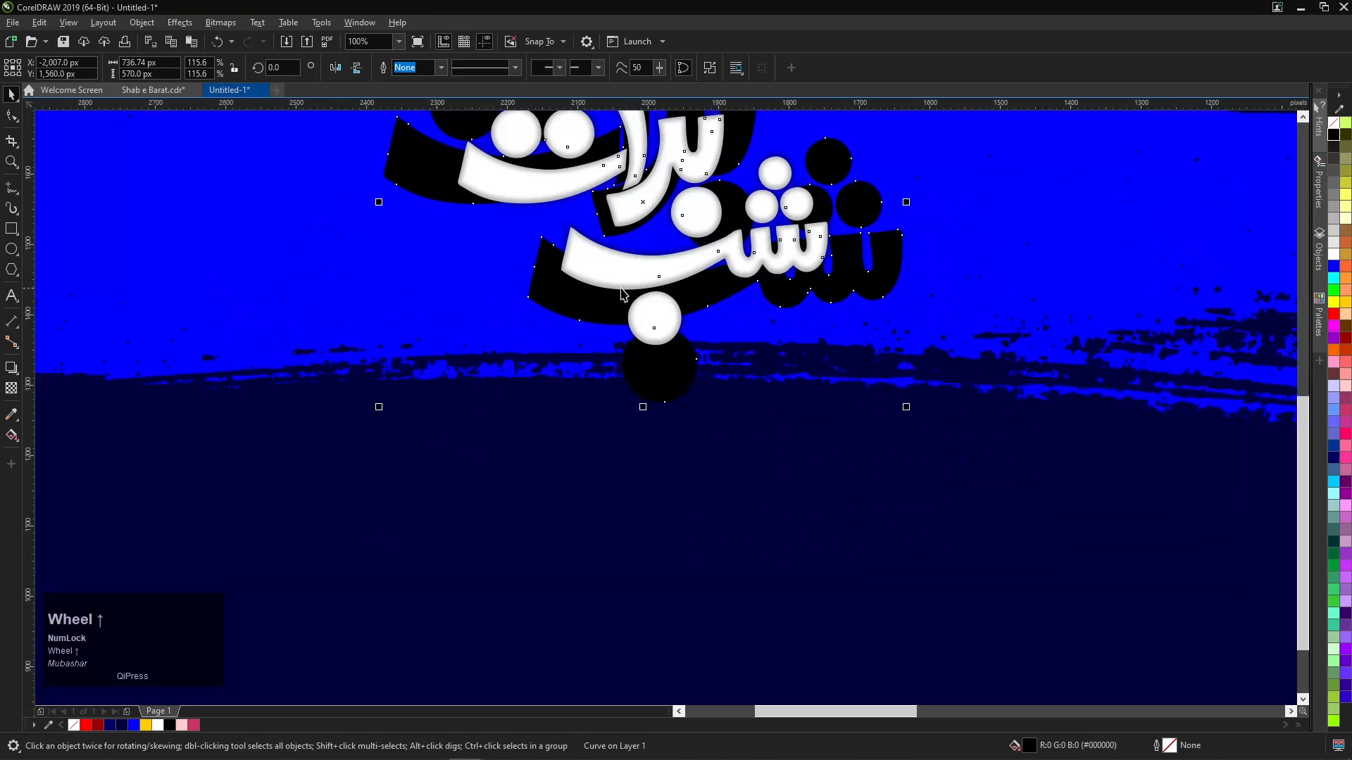
pyautogui.click(11, 388)
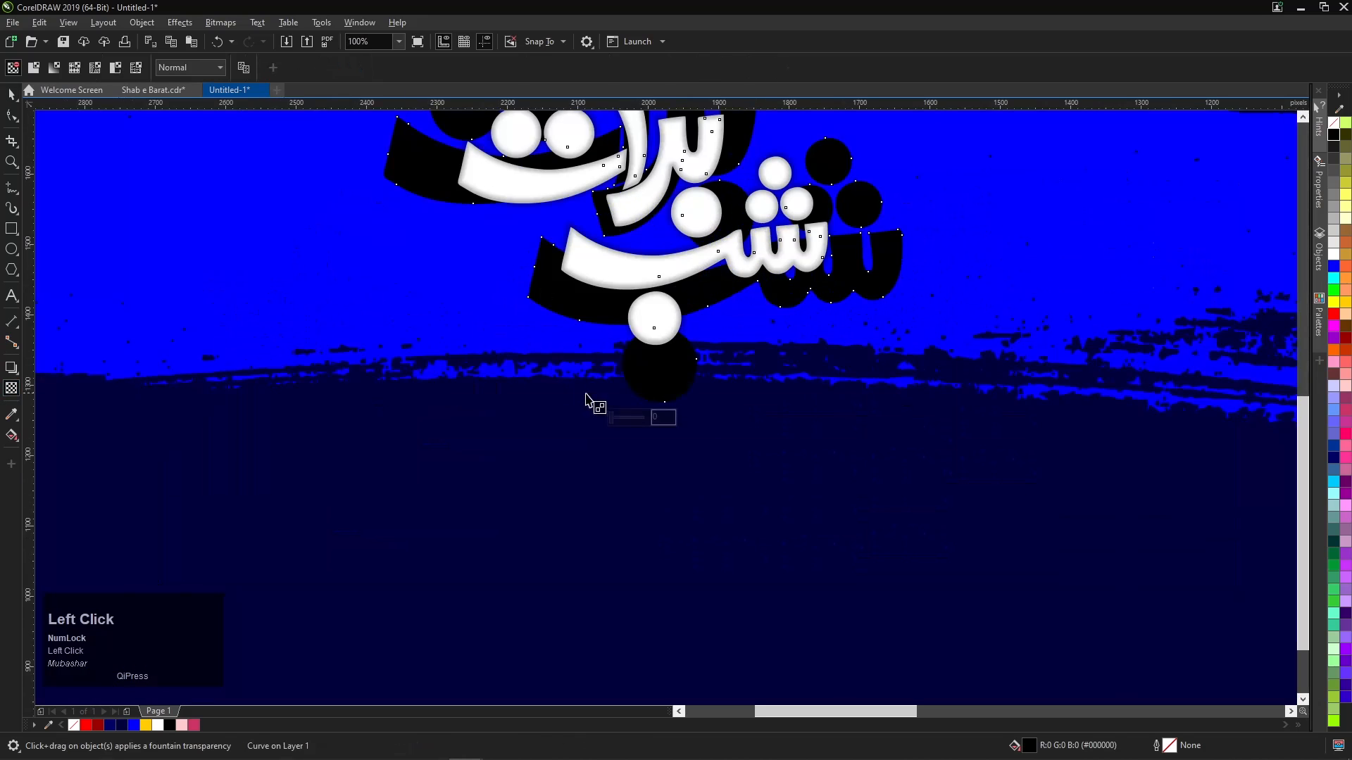
pyautogui.click(629, 417)
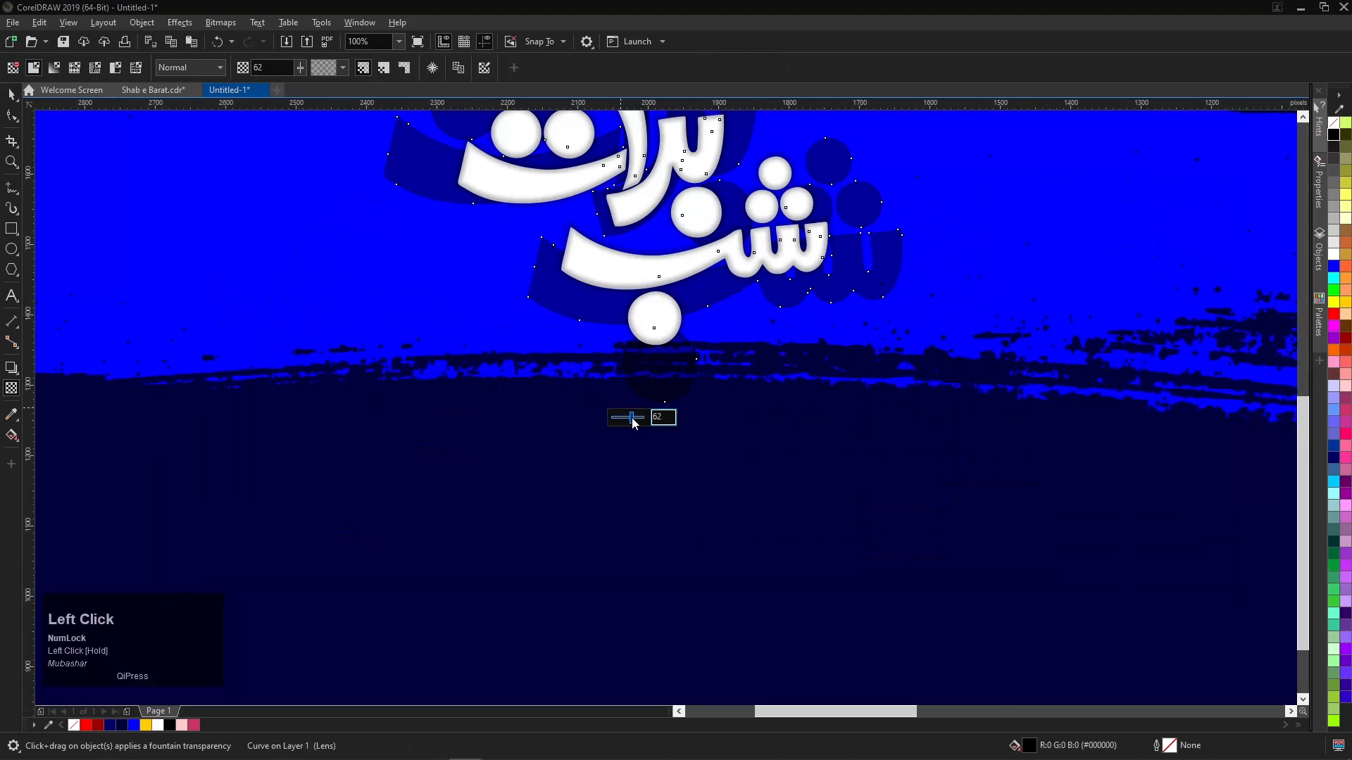
pyautogui.scroll(-3, 627, 366)
pyautogui.scroll(1, 628, 366)
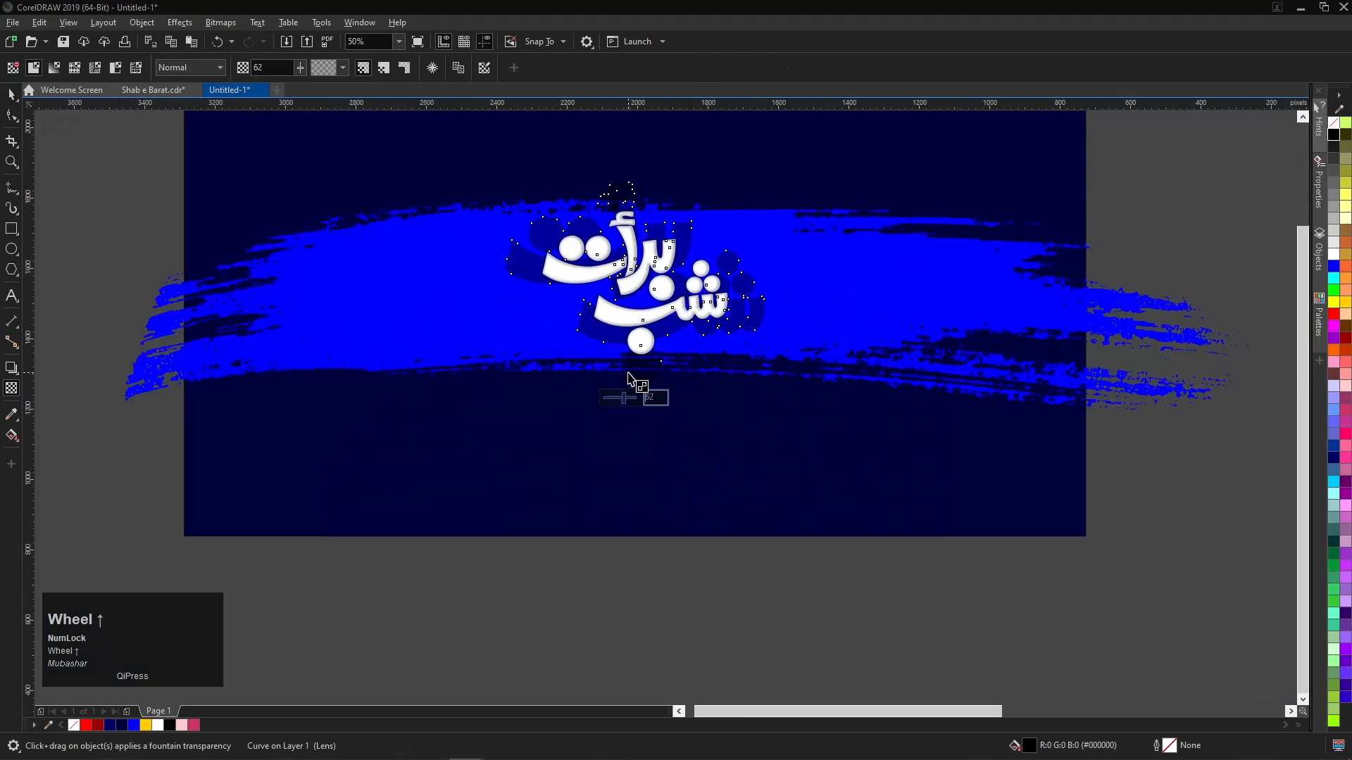
pyautogui.scroll(3, 631, 383)
pyautogui.moveTo(649, 429); pyautogui.dragTo(653, 432)
pyautogui.scroll(-3, 651, 301)
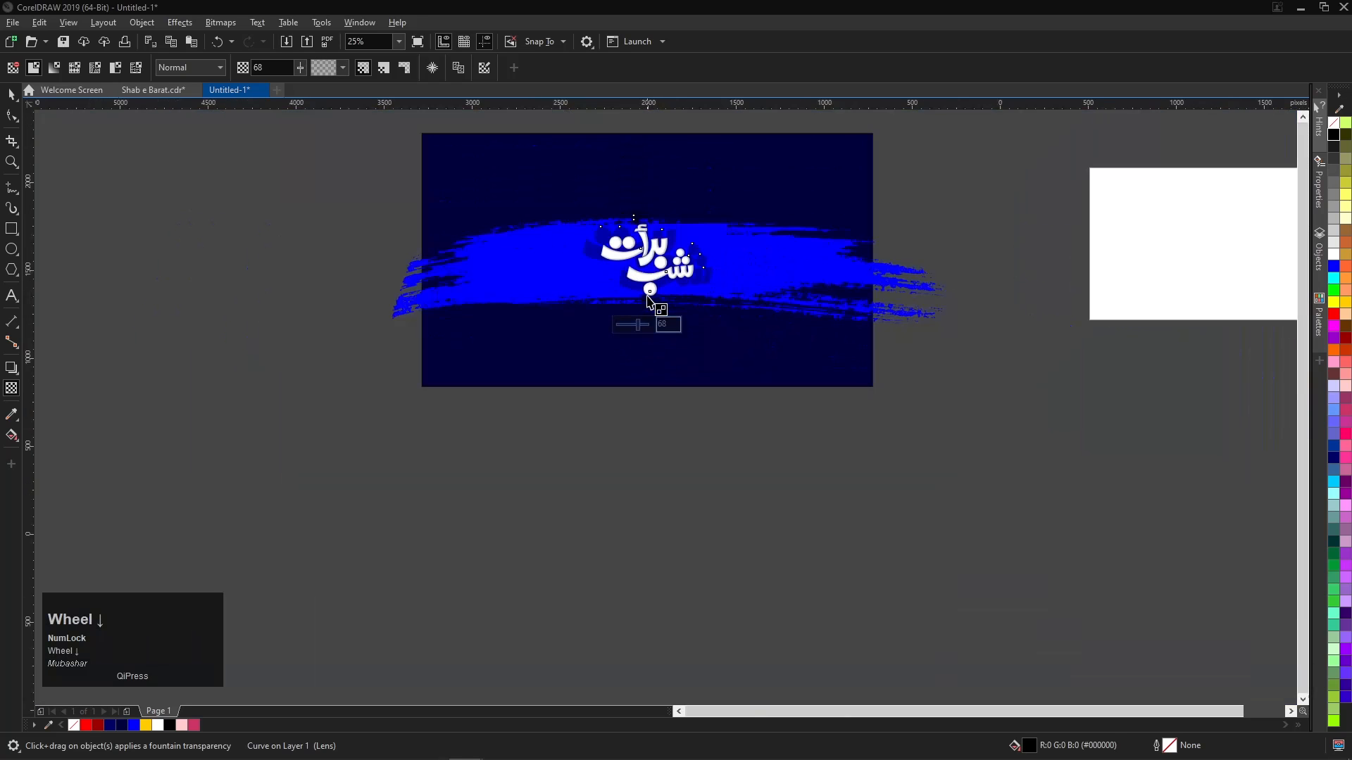
# Remove the outline from the dark blue background rectangle.
pyautogui.press('F4')
pyautogui.click(11, 94)
pyautogui.press('F4')
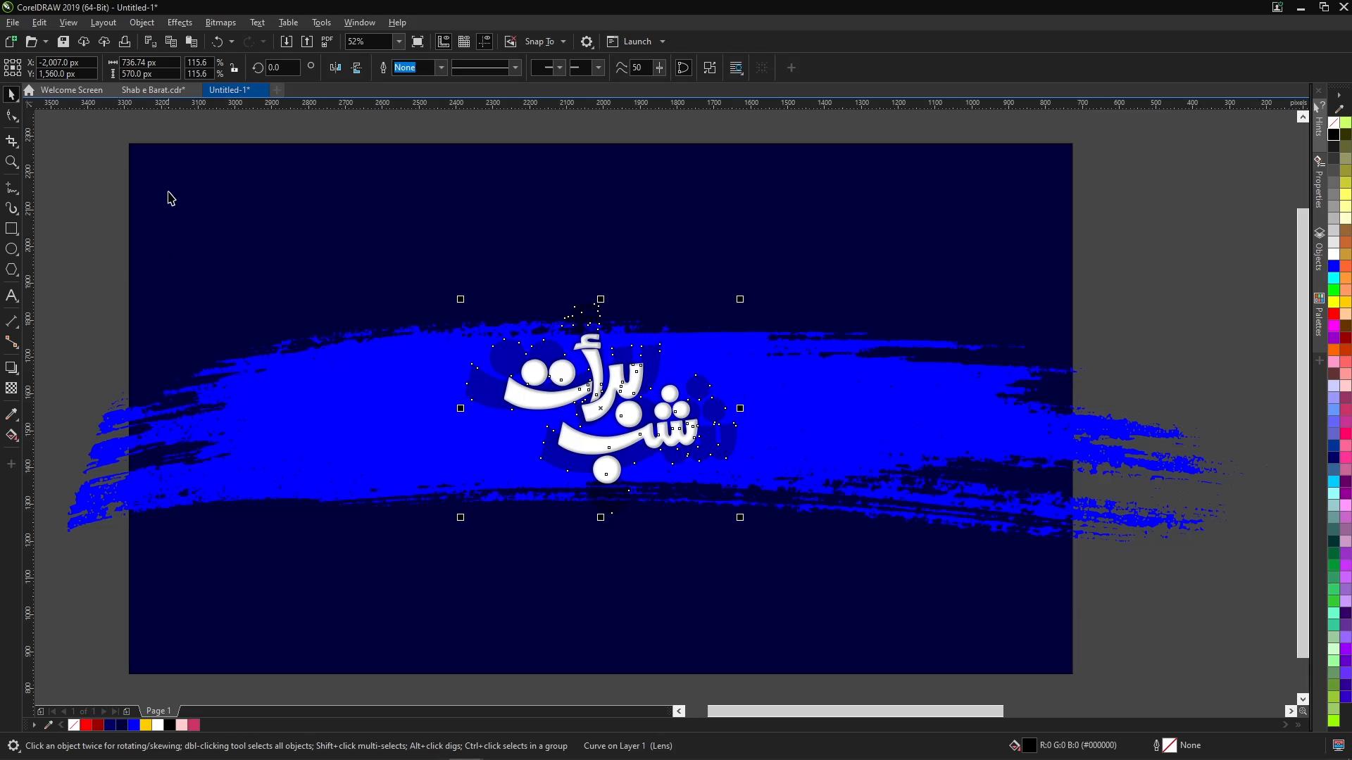
pyautogui.scroll(-1, 172, 199)
pyautogui.click(191, 200)
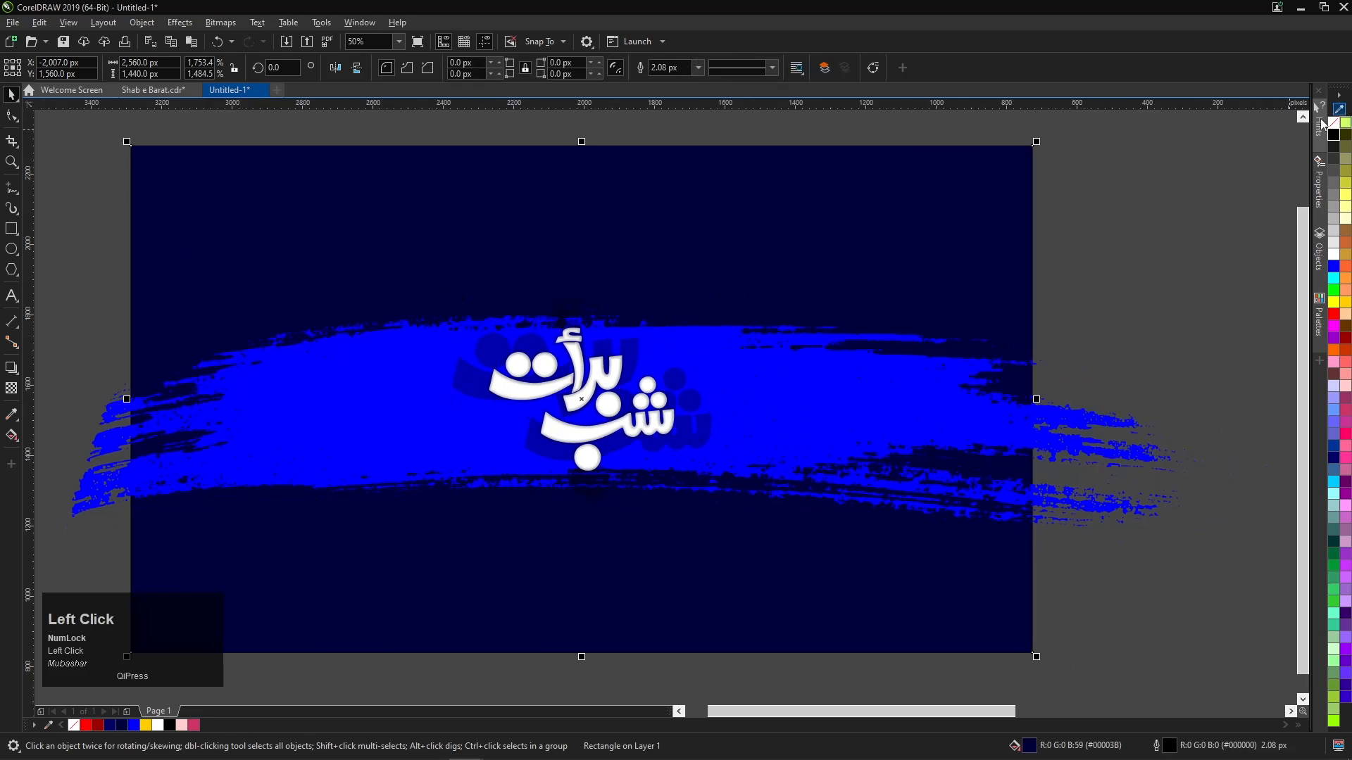
pyautogui.rightClick(1335, 123)
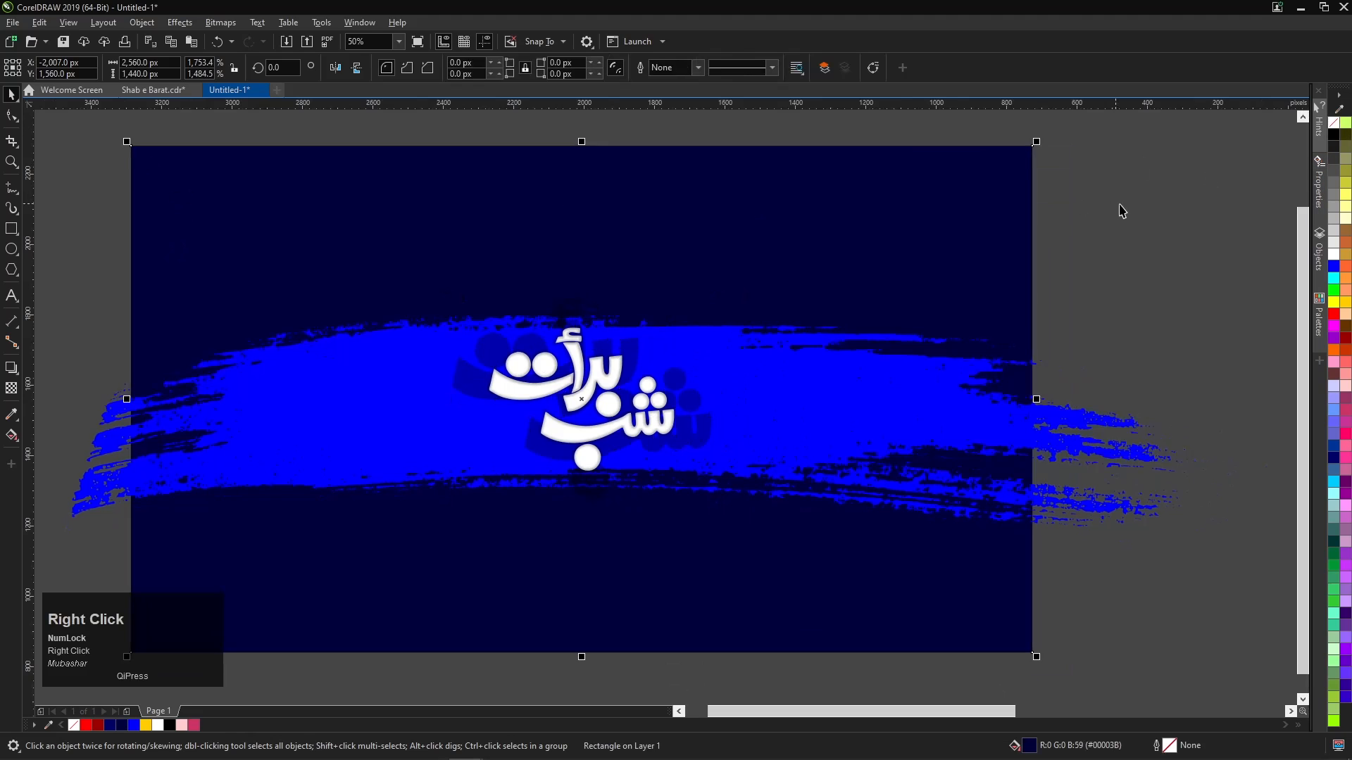
pyautogui.rightClick(1333, 121)
pyautogui.click(1209, 189)
# Give the background rectangle an elliptical fountain fill running from dark blue in the centre to black at the edges.
pyautogui.scroll(-3, 651, 212)
pyautogui.click(645, 208)
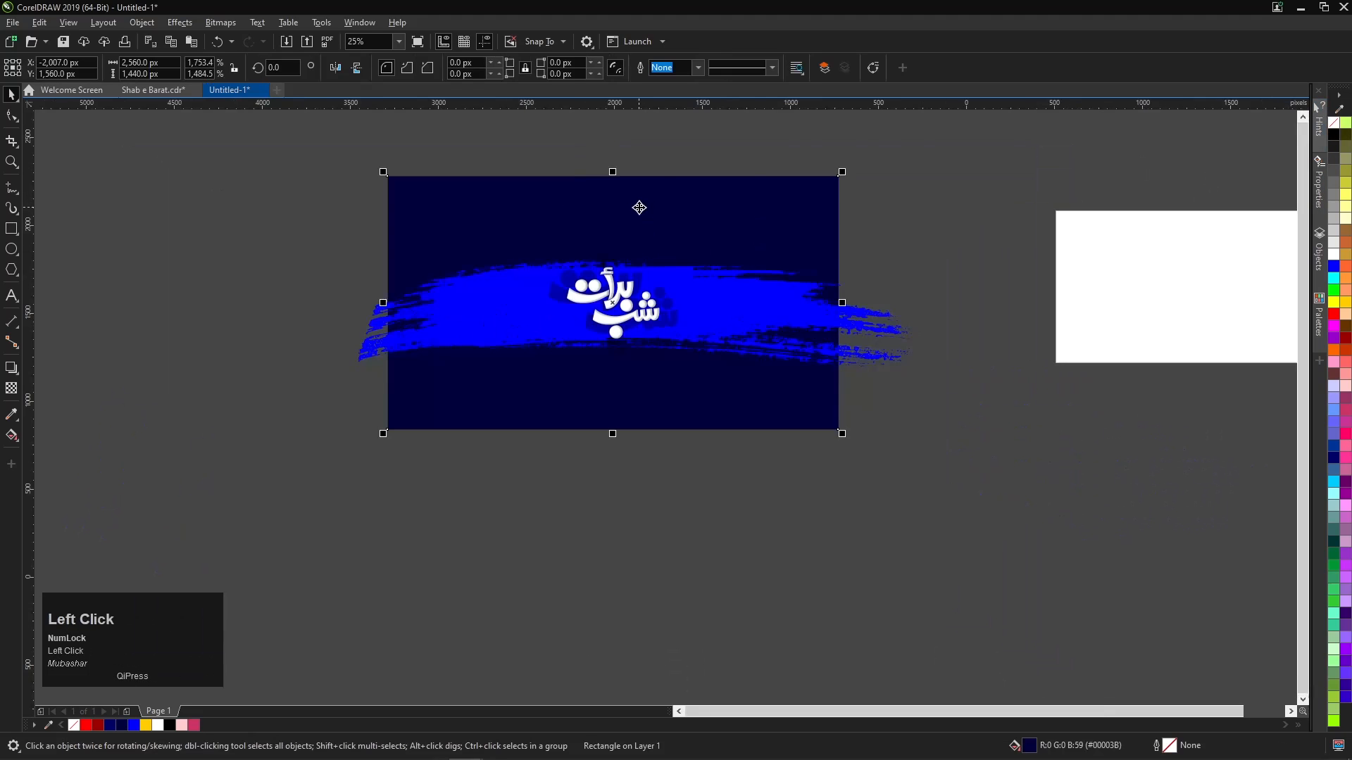
pyautogui.press('g')
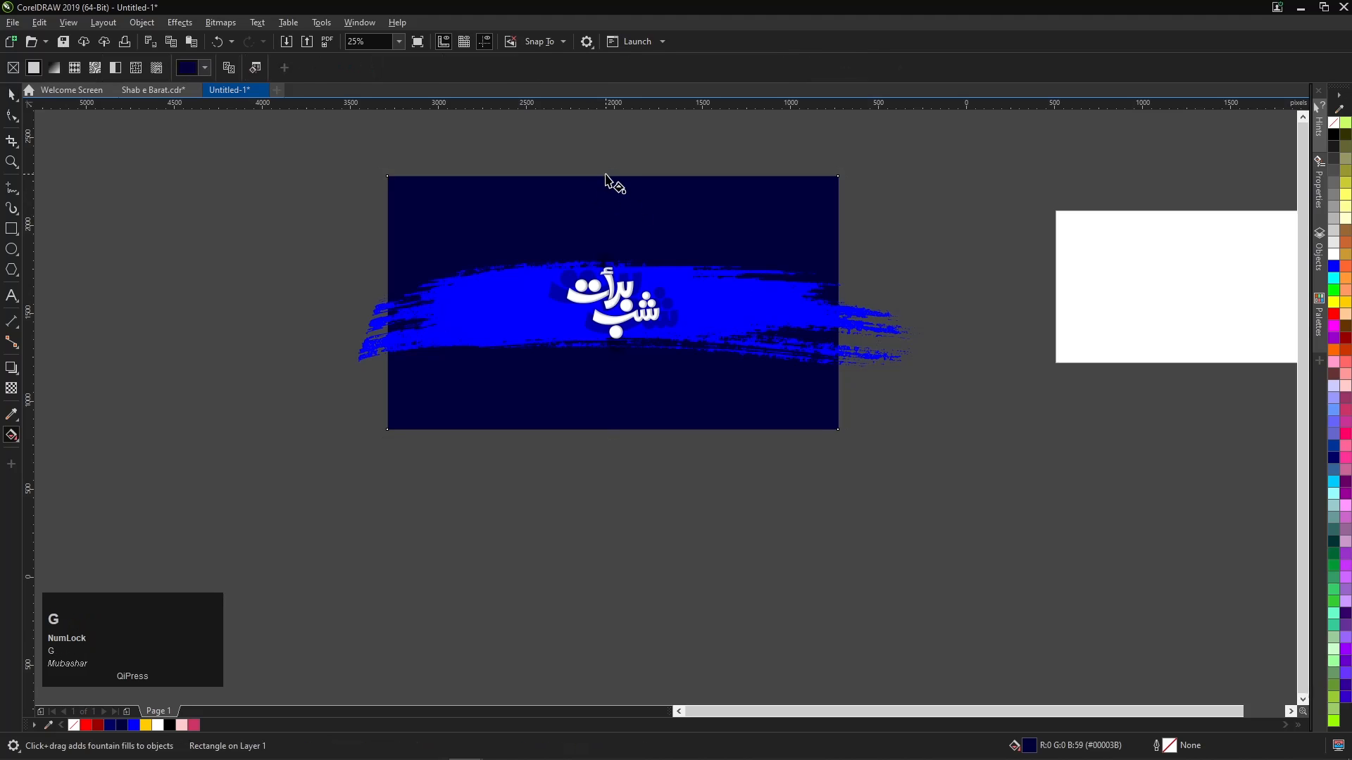
pyautogui.moveTo(607, 178); pyautogui.dragTo(620, 421)
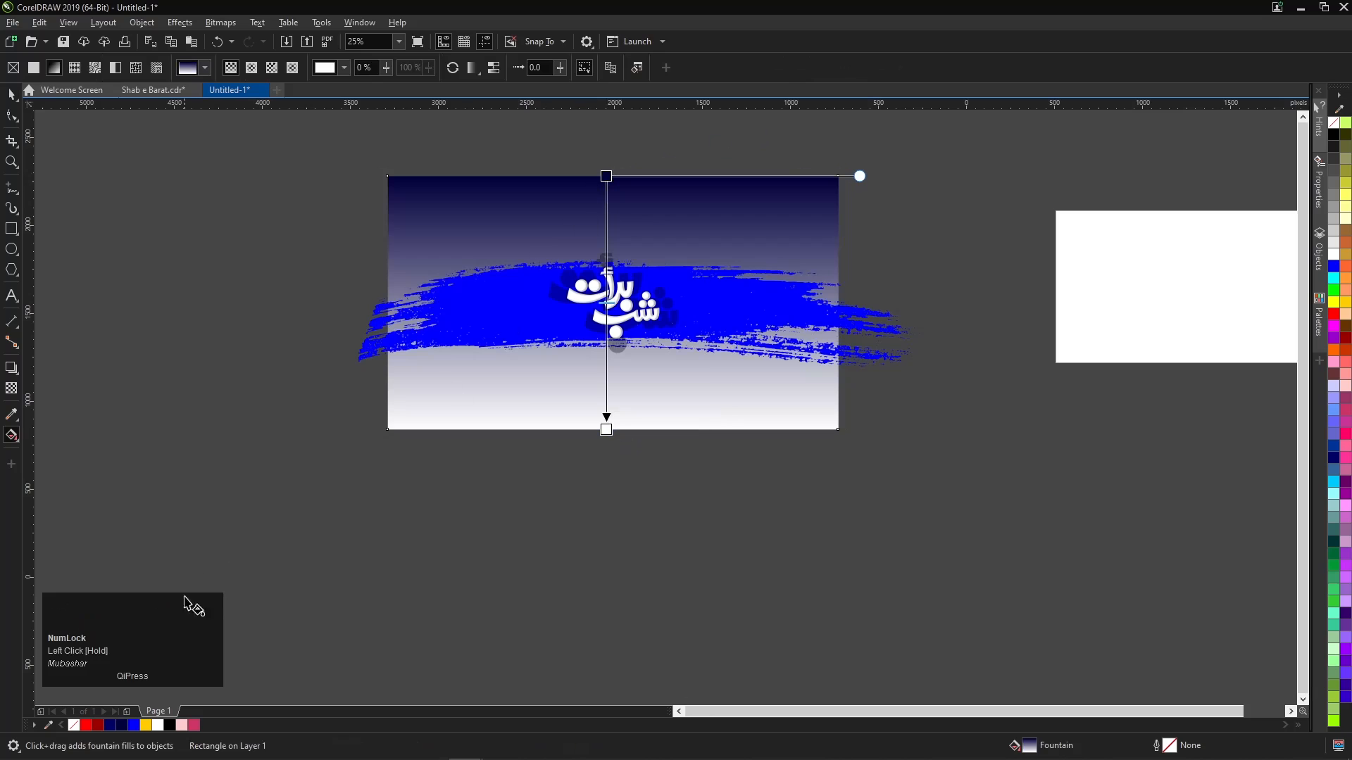
pyautogui.click(1333, 135)
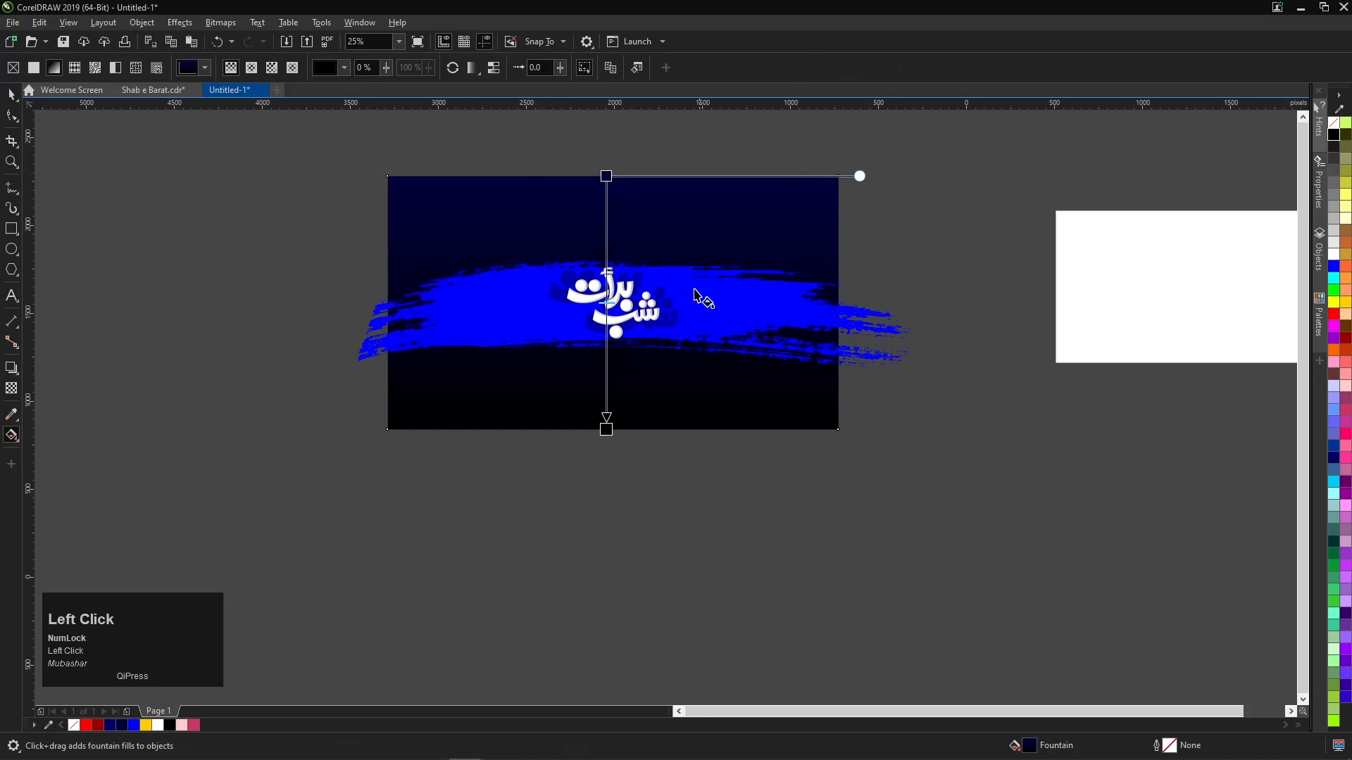
pyautogui.click(254, 71)
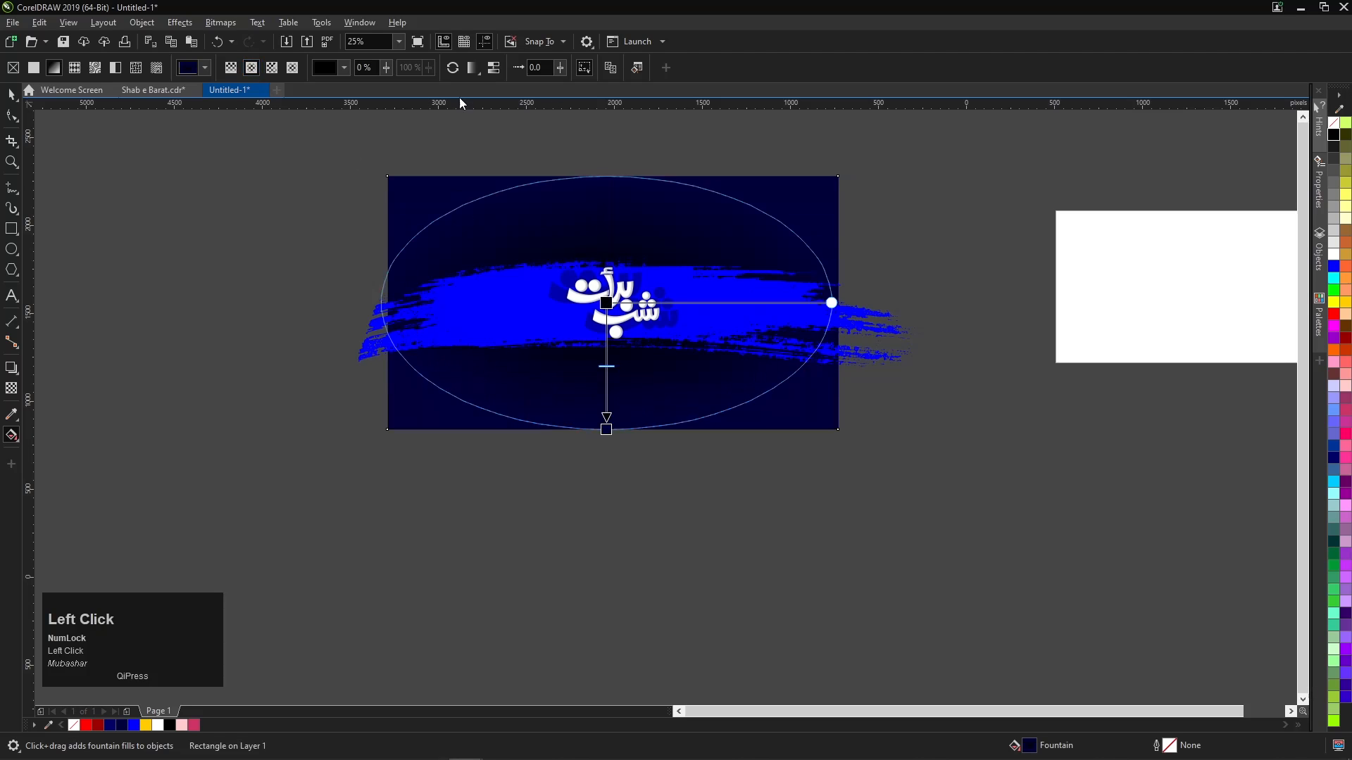
pyautogui.click(454, 67)
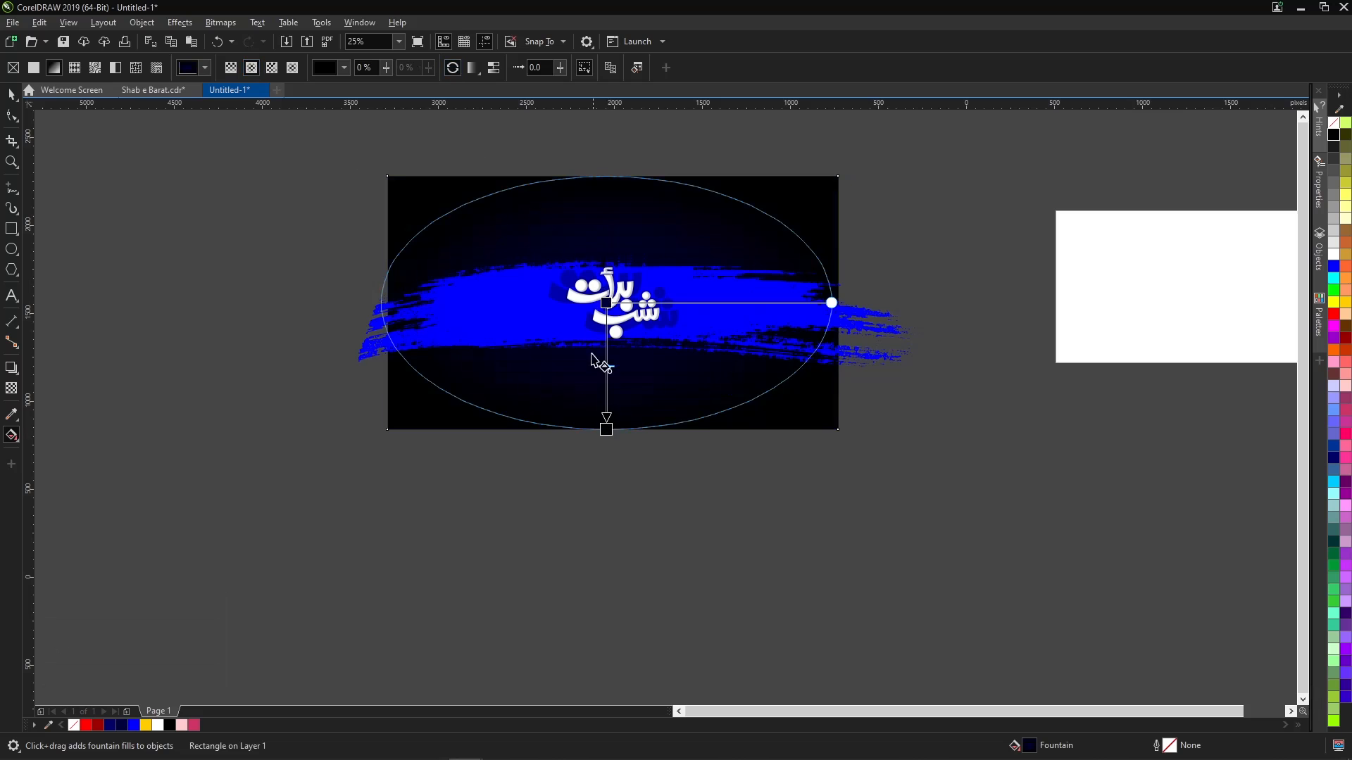
# Enlarge the background's fountain fill to a circle extending well beyond the rectangle and place its centre behind the calligraphy.
pyautogui.moveTo(606, 429); pyautogui.dragTo(826, 466)
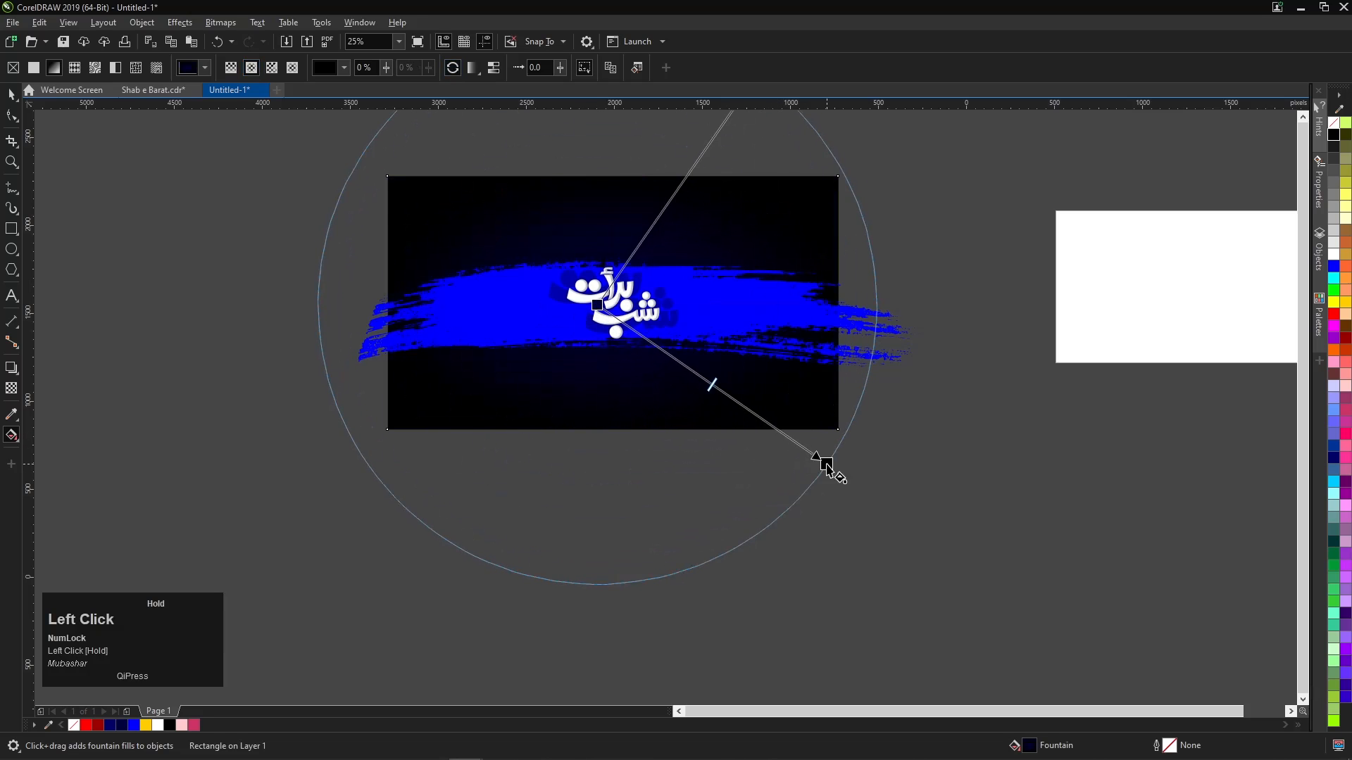
pyautogui.moveTo(597, 305); pyautogui.dragTo(620, 305)
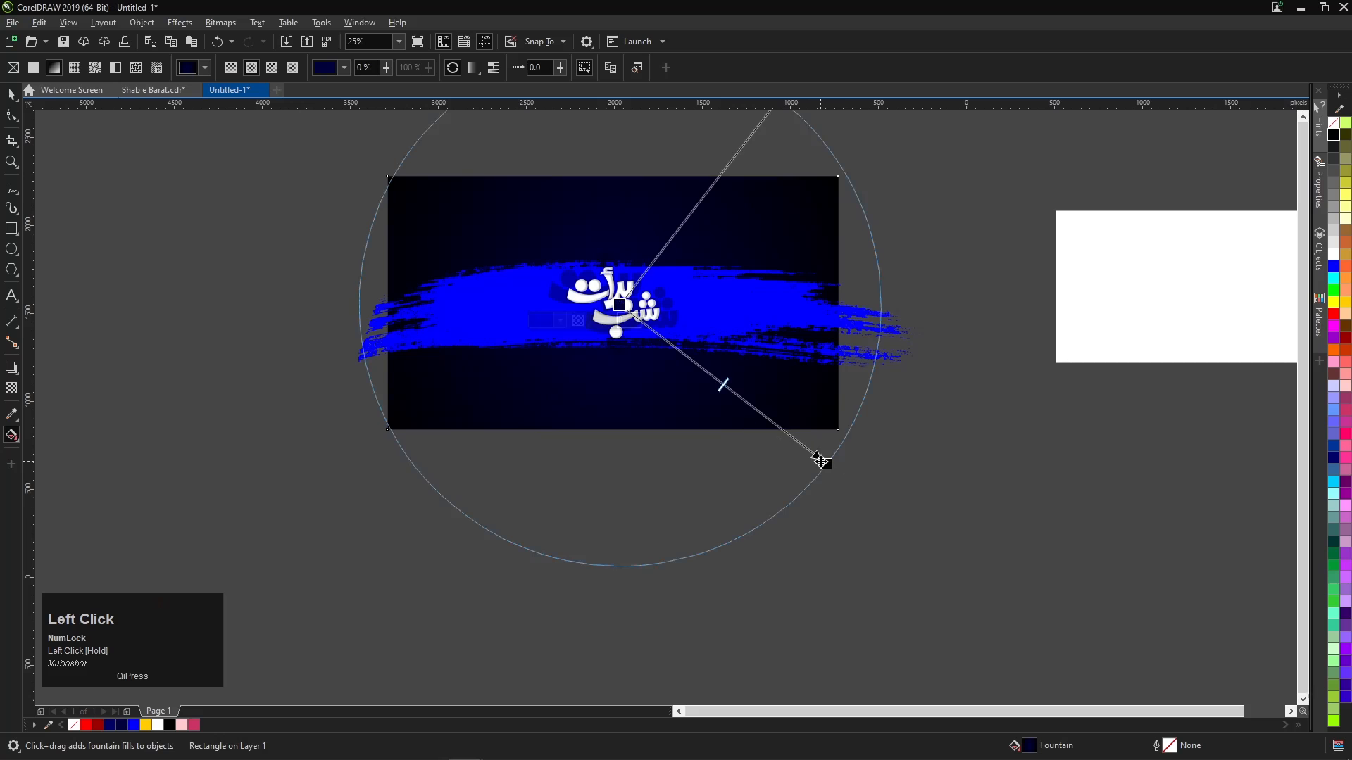
pyautogui.moveTo(825, 462); pyautogui.dragTo(894, 519)
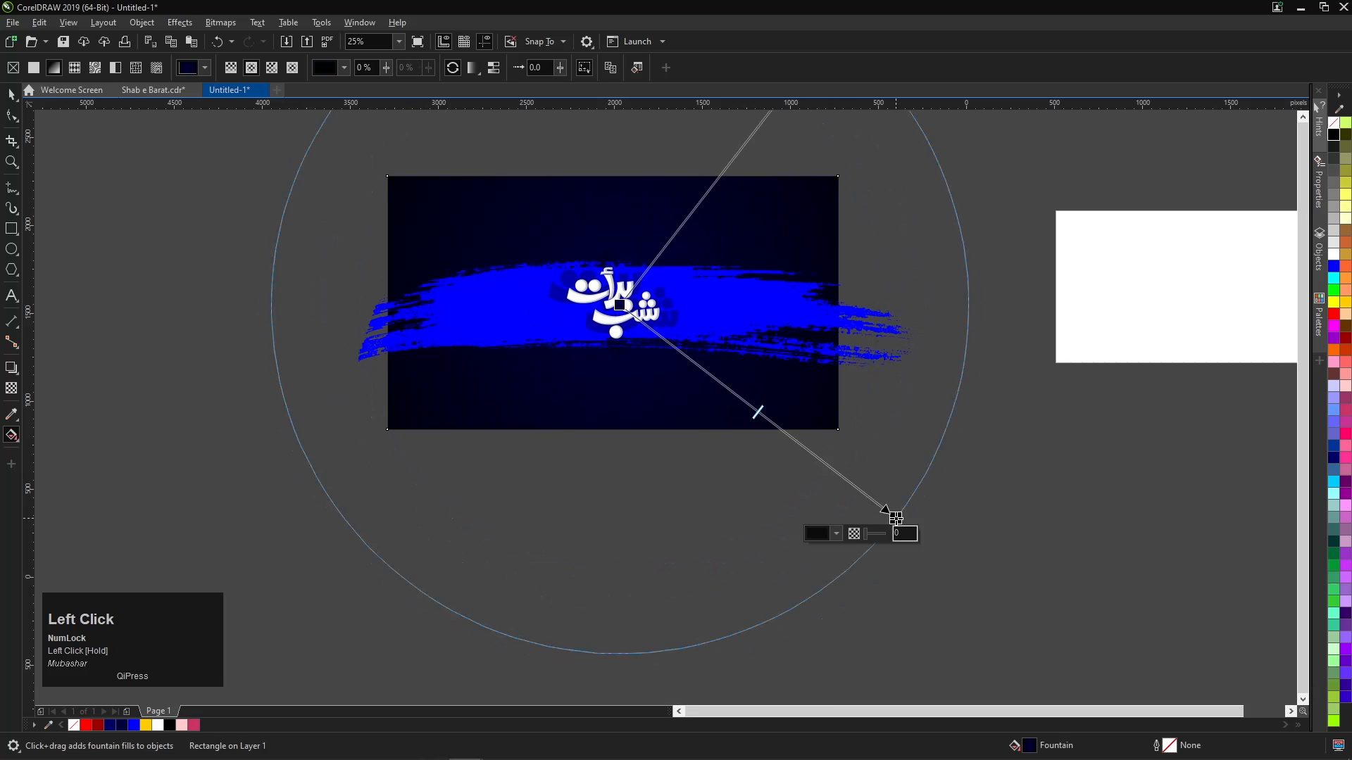
pyautogui.scroll(-4, 645, 318)
pyautogui.scroll(4, 645, 320)
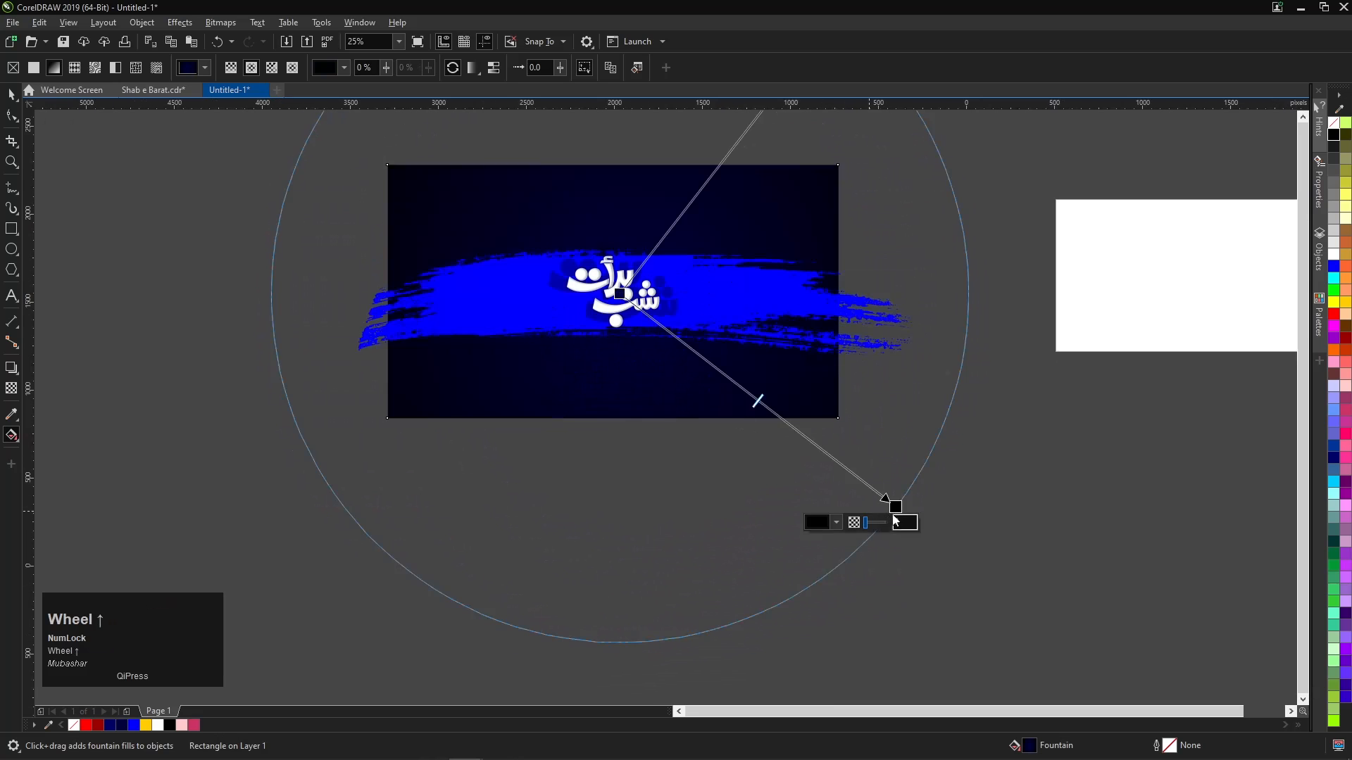
pyautogui.moveTo(896, 505); pyautogui.dragTo(922, 547)
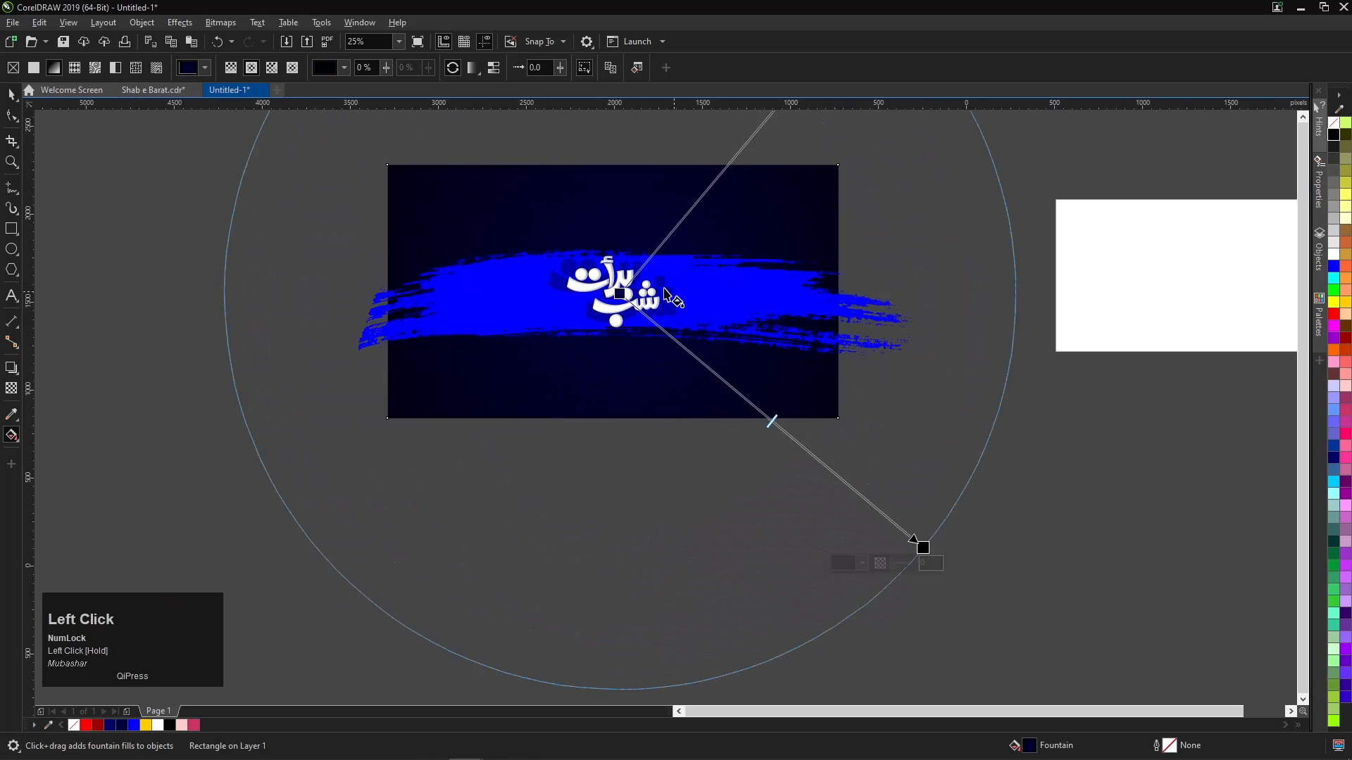
pyautogui.click(11, 94)
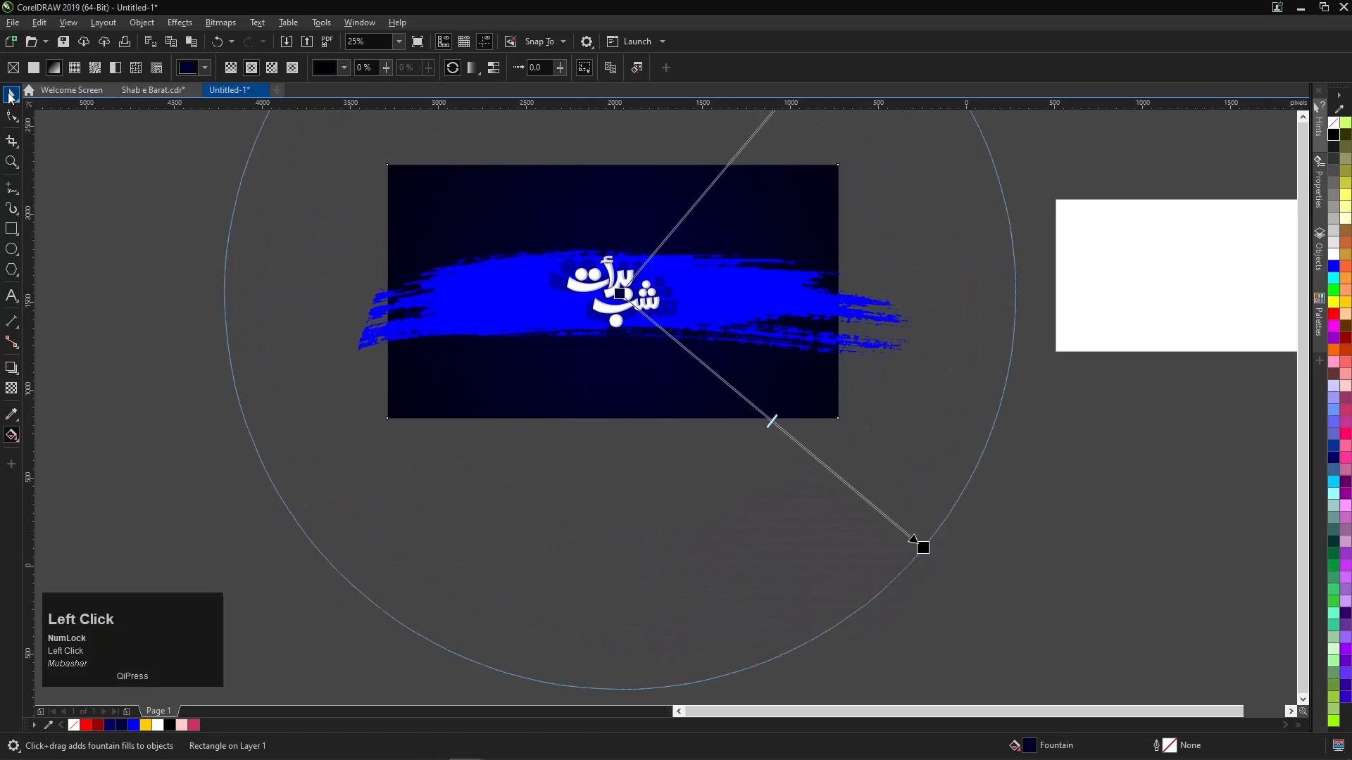
pyautogui.scroll(2, 442, 353)
pyautogui.scroll(-2, 510, 319)
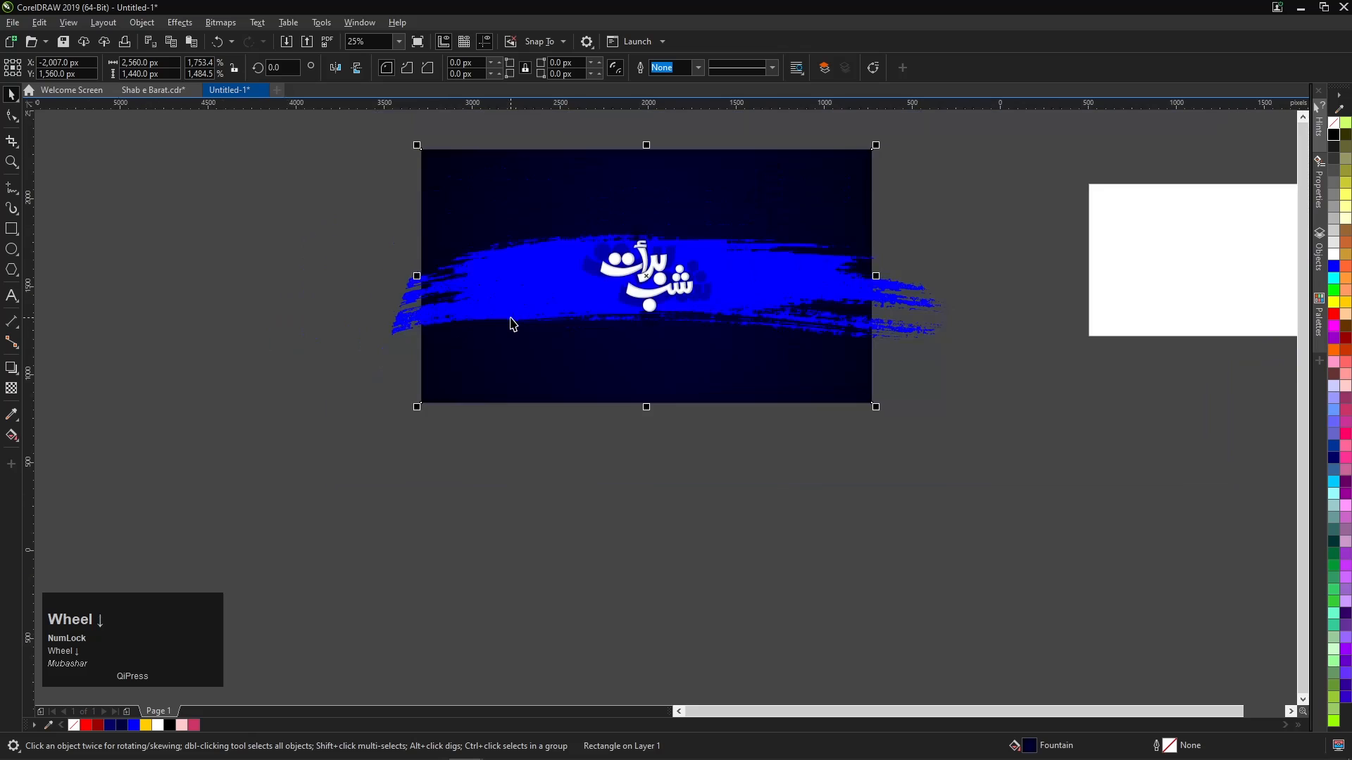
pyautogui.scroll(2, 652, 302)
pyautogui.scroll(-2, 641, 317)
pyautogui.click(667, 470)
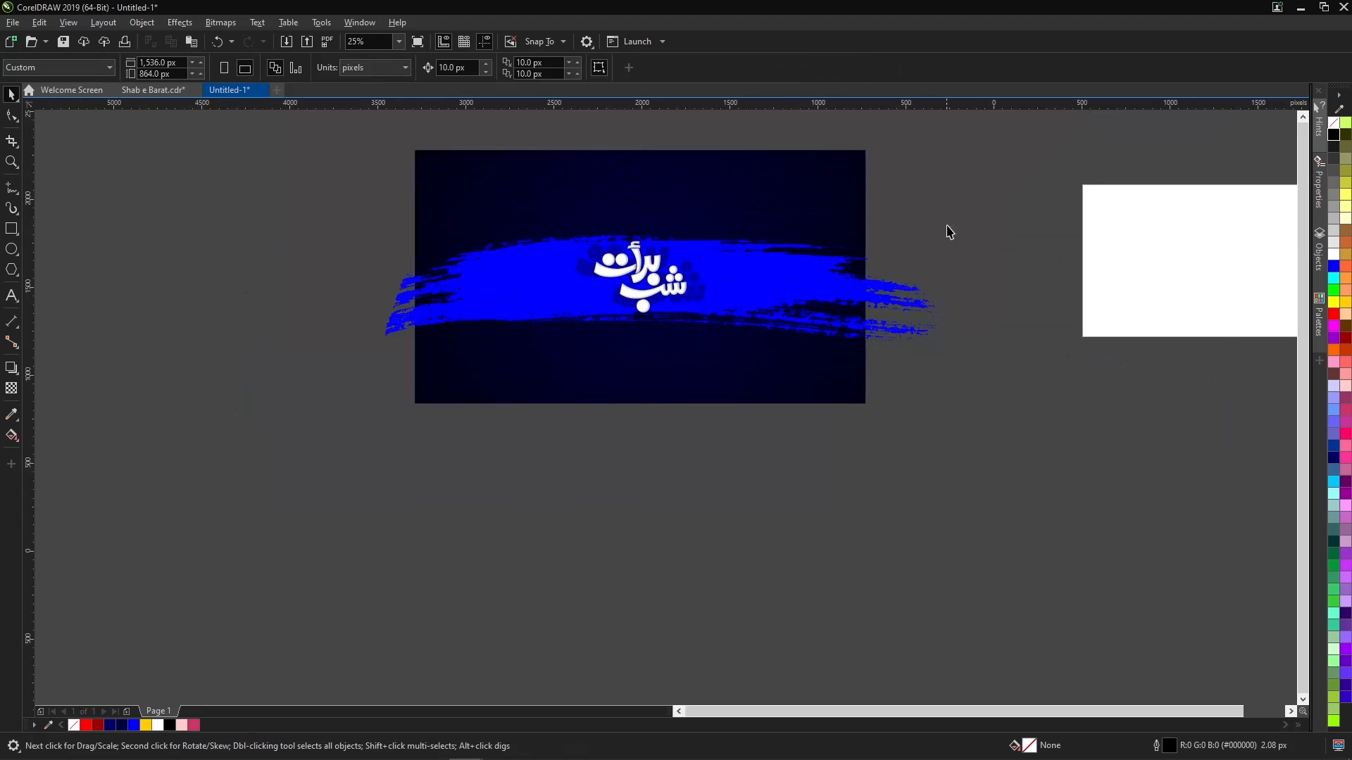
pyautogui.moveTo(992, 187); pyautogui.dragTo(178, 535)
pyautogui.rightClick(455, 300)
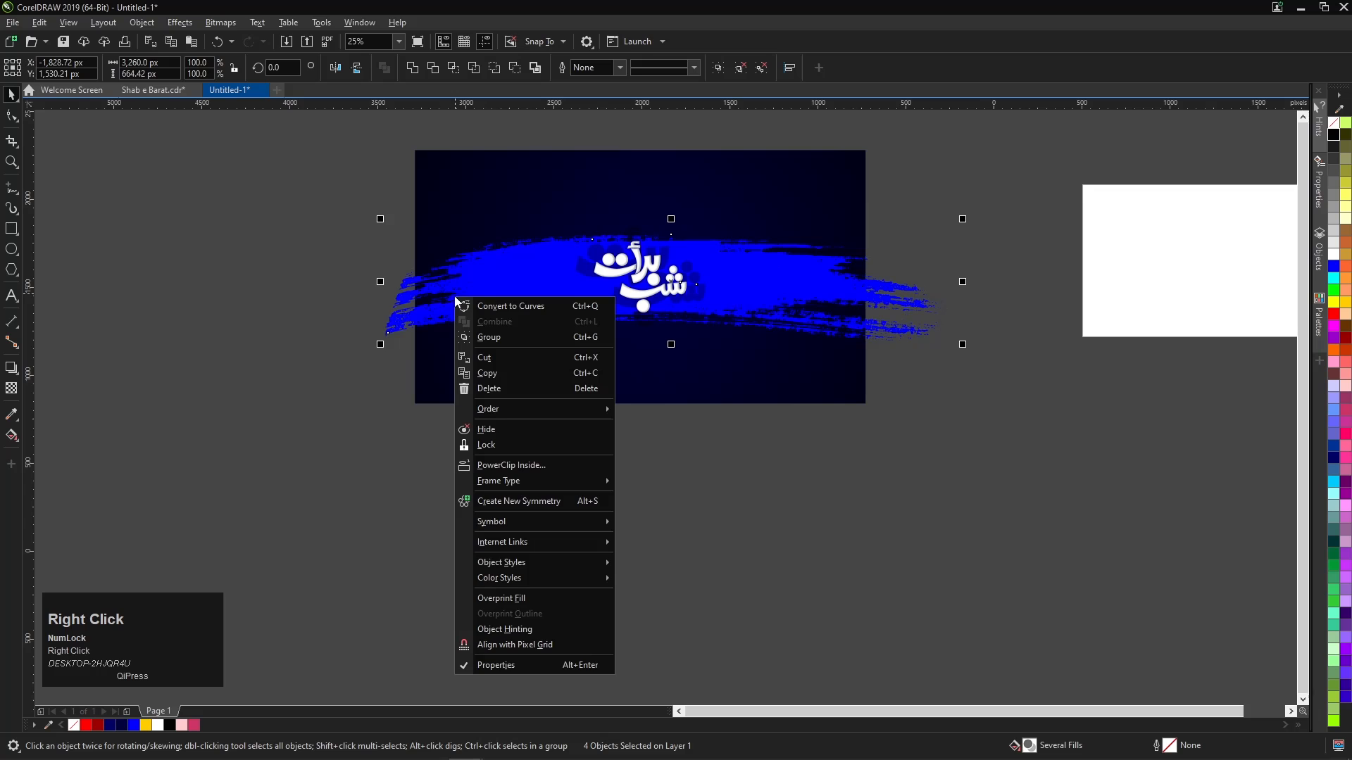
pyautogui.click(300, 367)
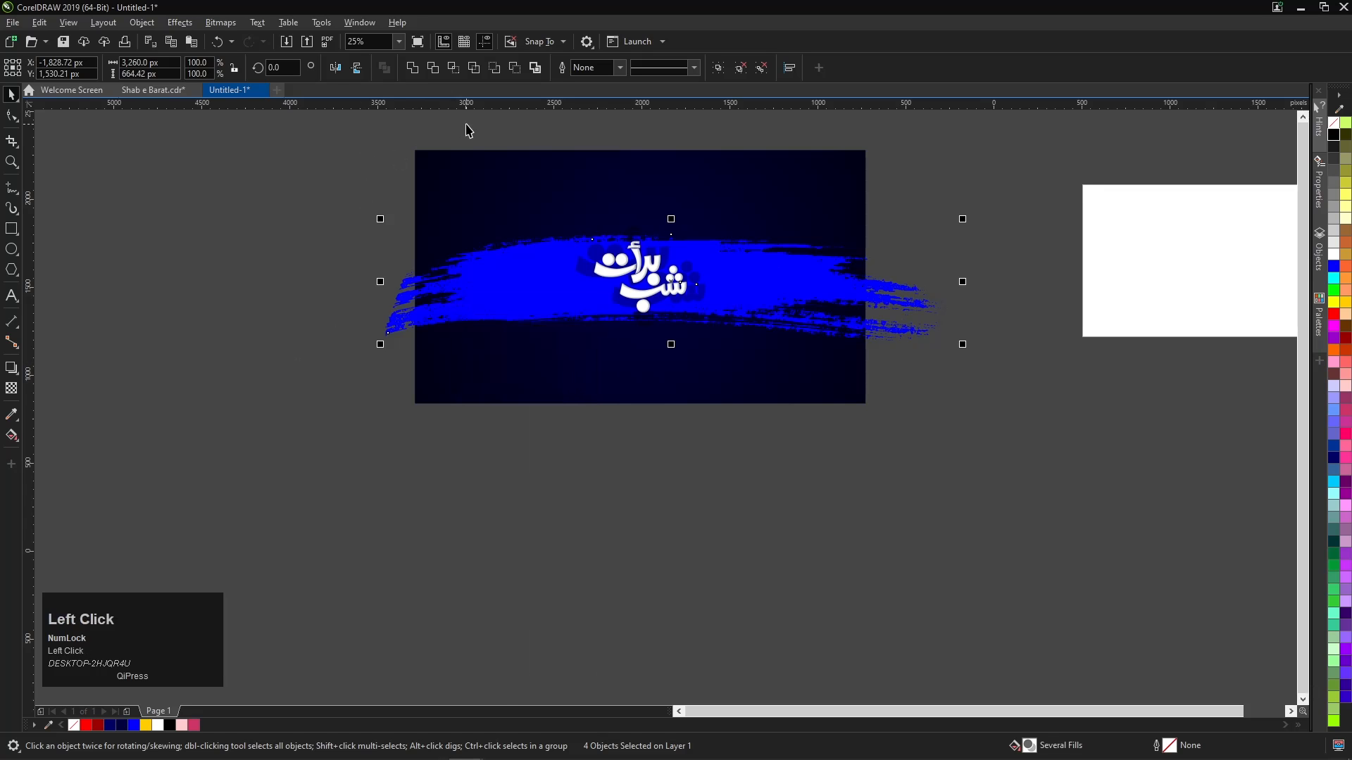
pyautogui.click(319, 181)
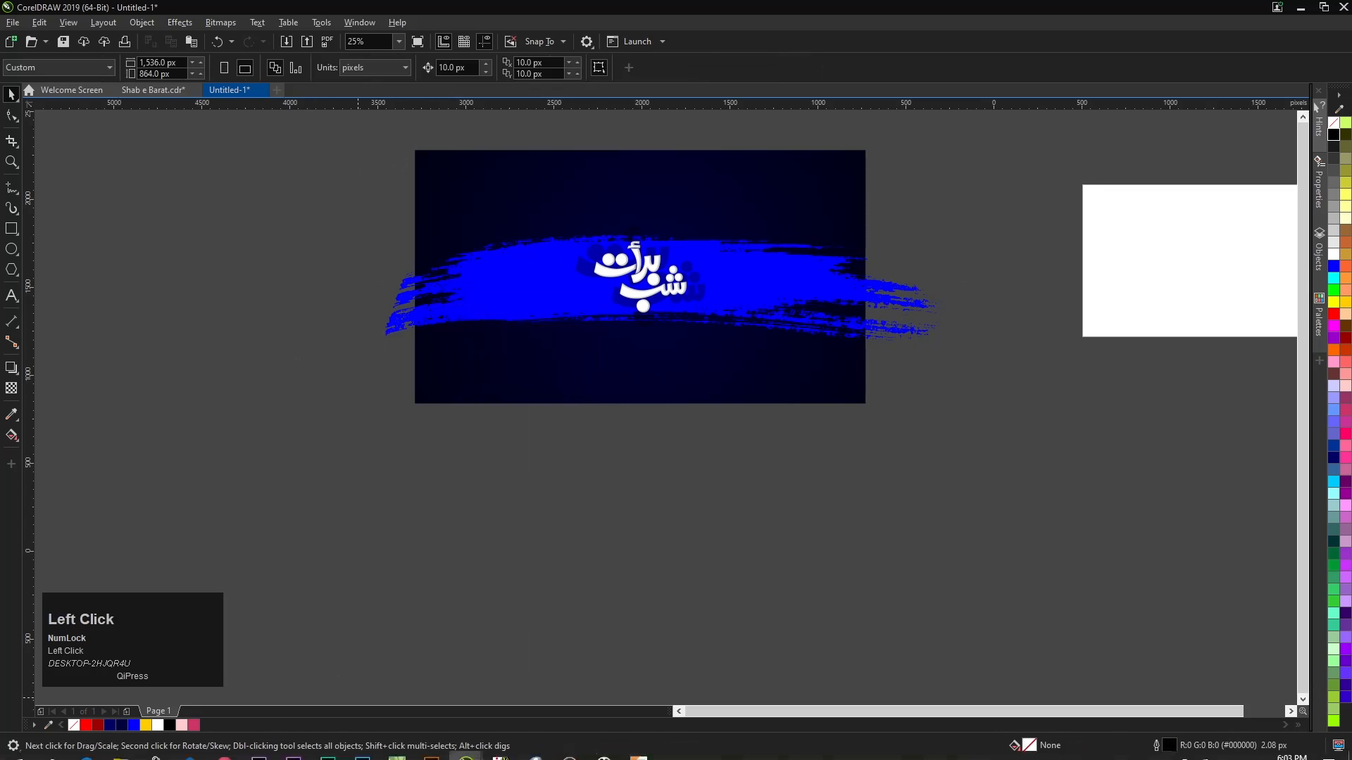
# Switch to Chrome and bring up a Google search page in a new tab by searching for "g".
pyautogui.click(224, 746)
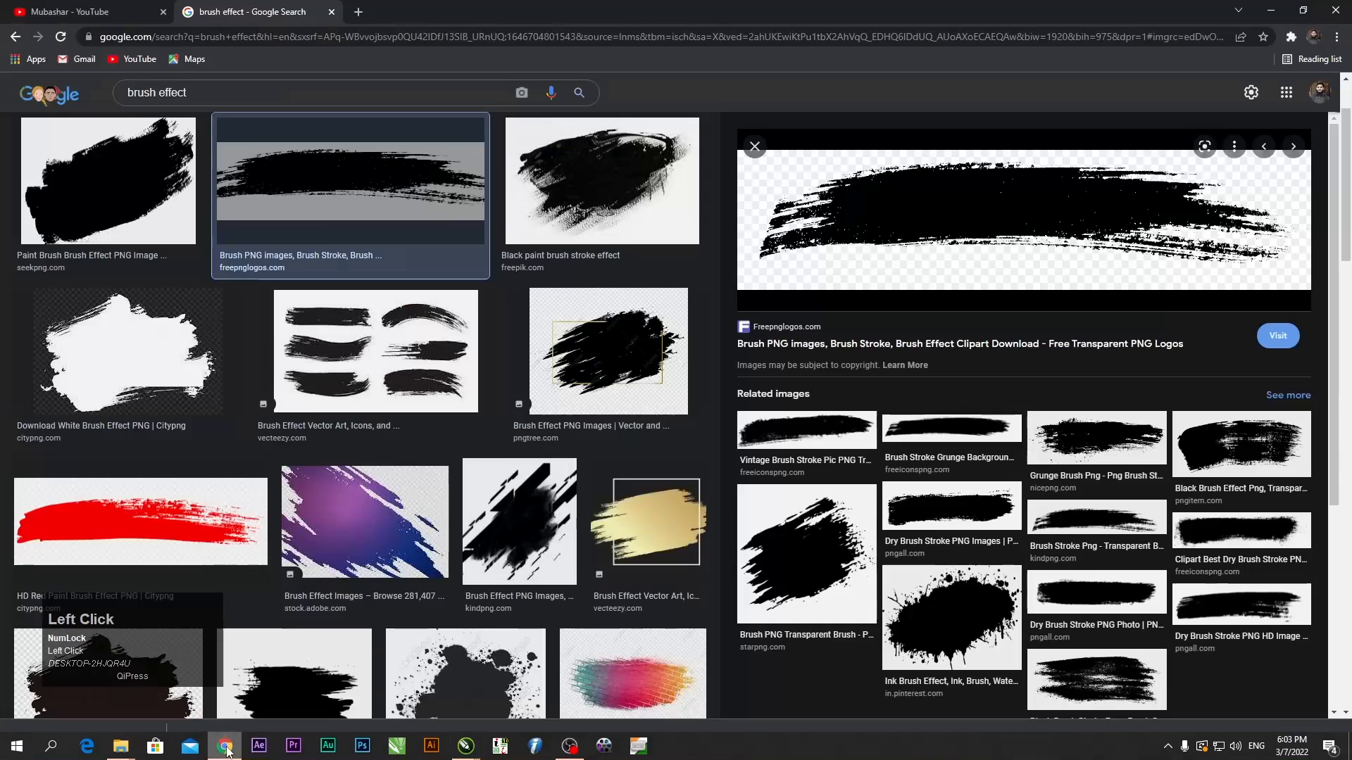
pyautogui.click(358, 12)
pyautogui.click(359, 41)
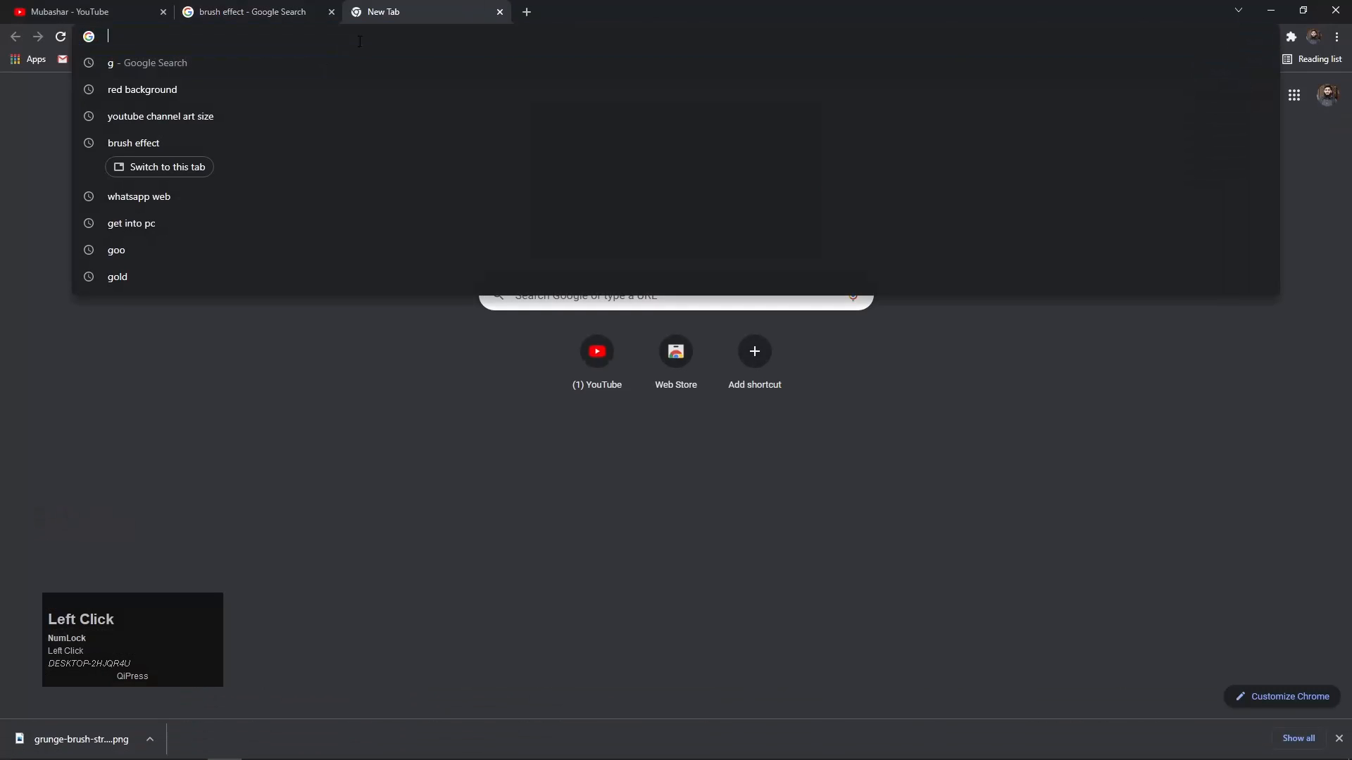
pyautogui.write('g')
pyautogui.press('Return')
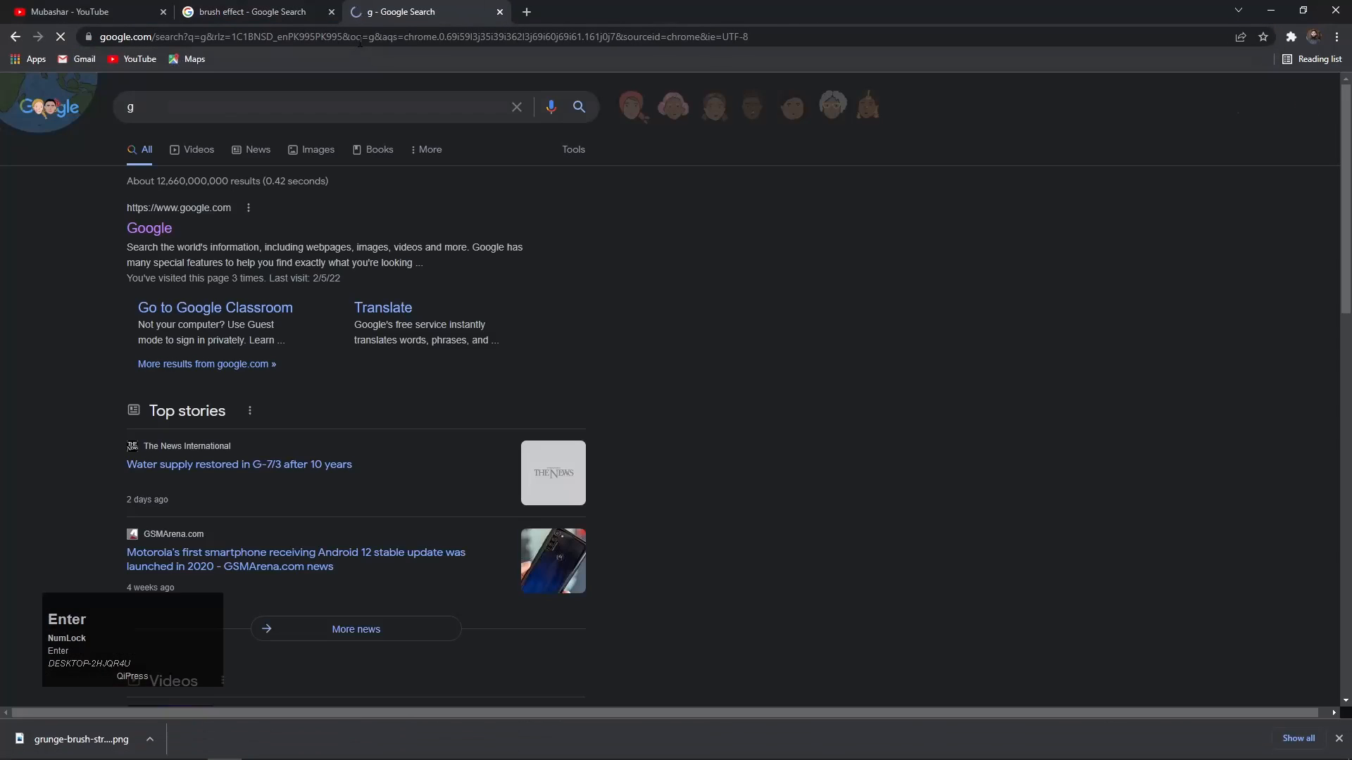
# Search Google for "blue background" and show the image results.
pyautogui.click(289, 101)
pyautogui.press('BackSpace')
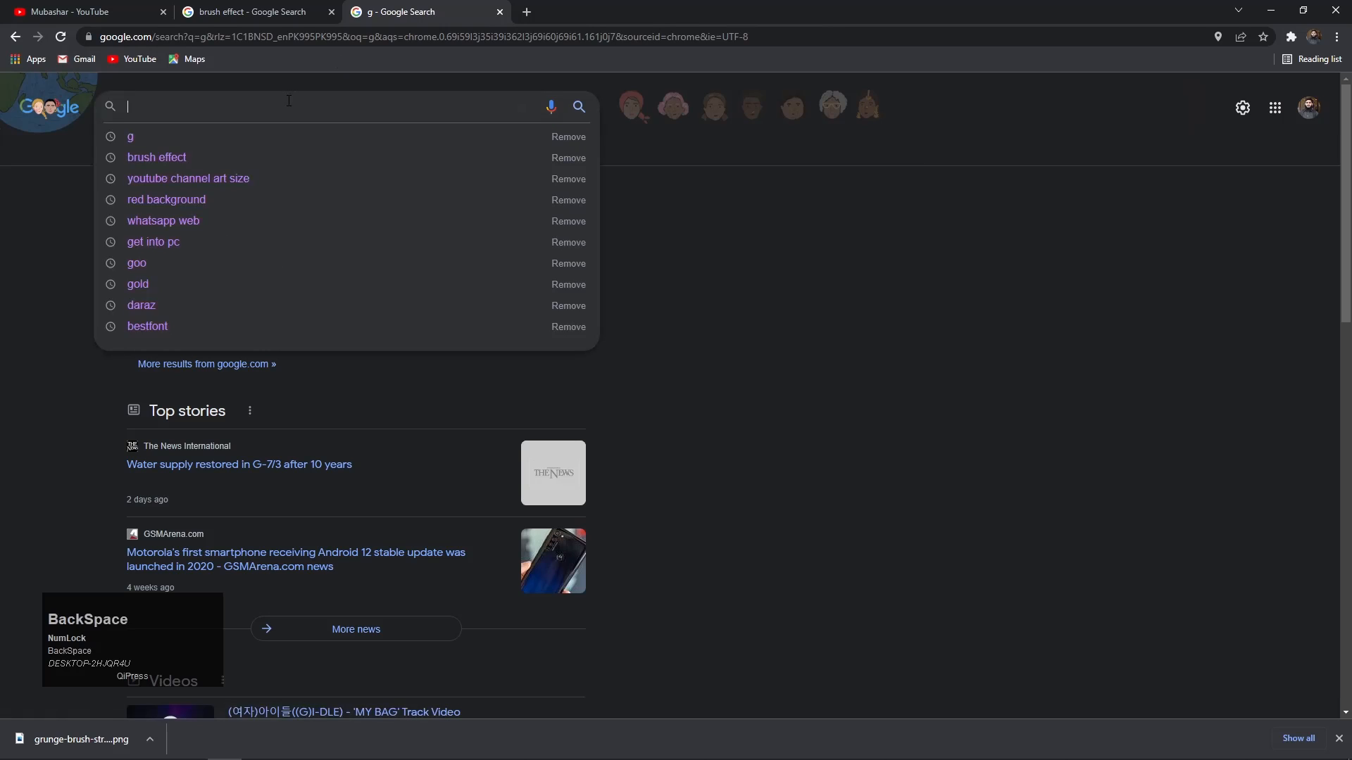
pyautogui.write('blu')
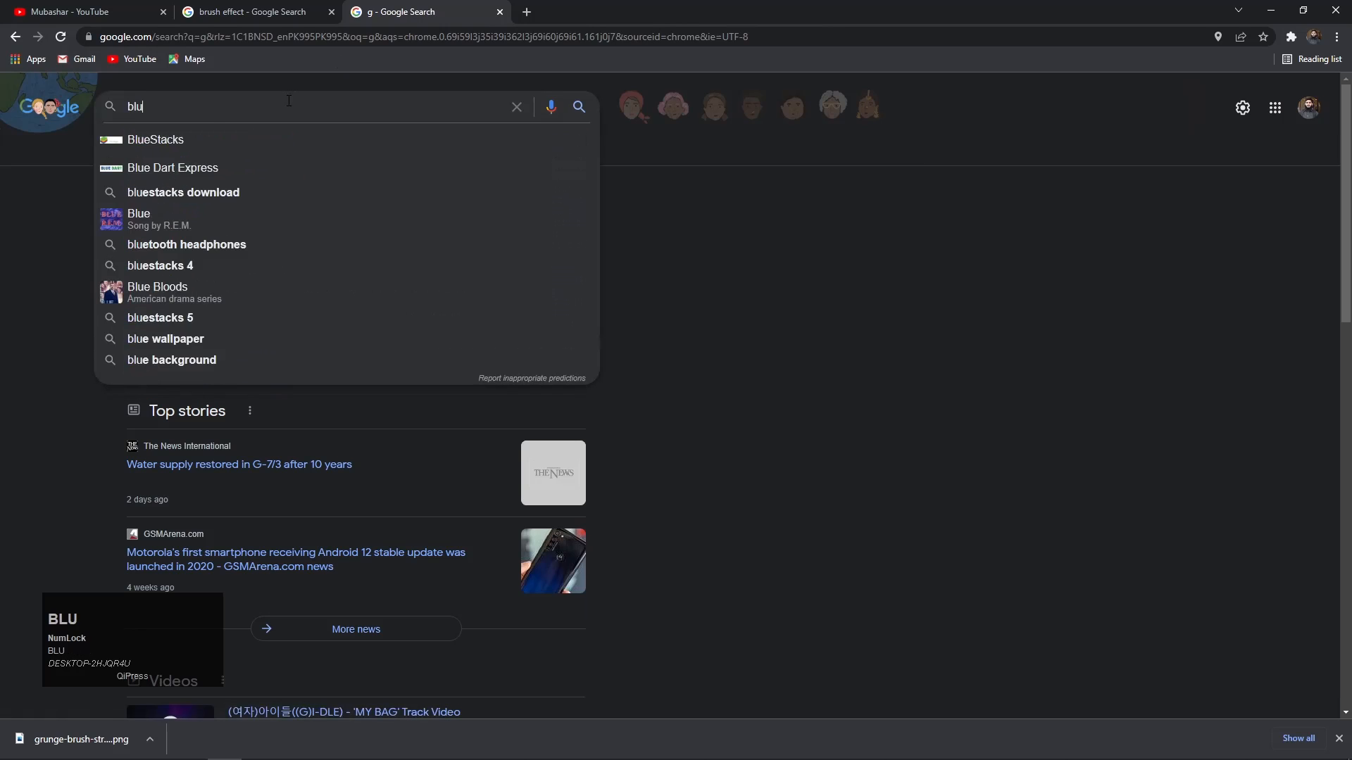
pyautogui.press('BackSpace')
pyautogui.press('Down')
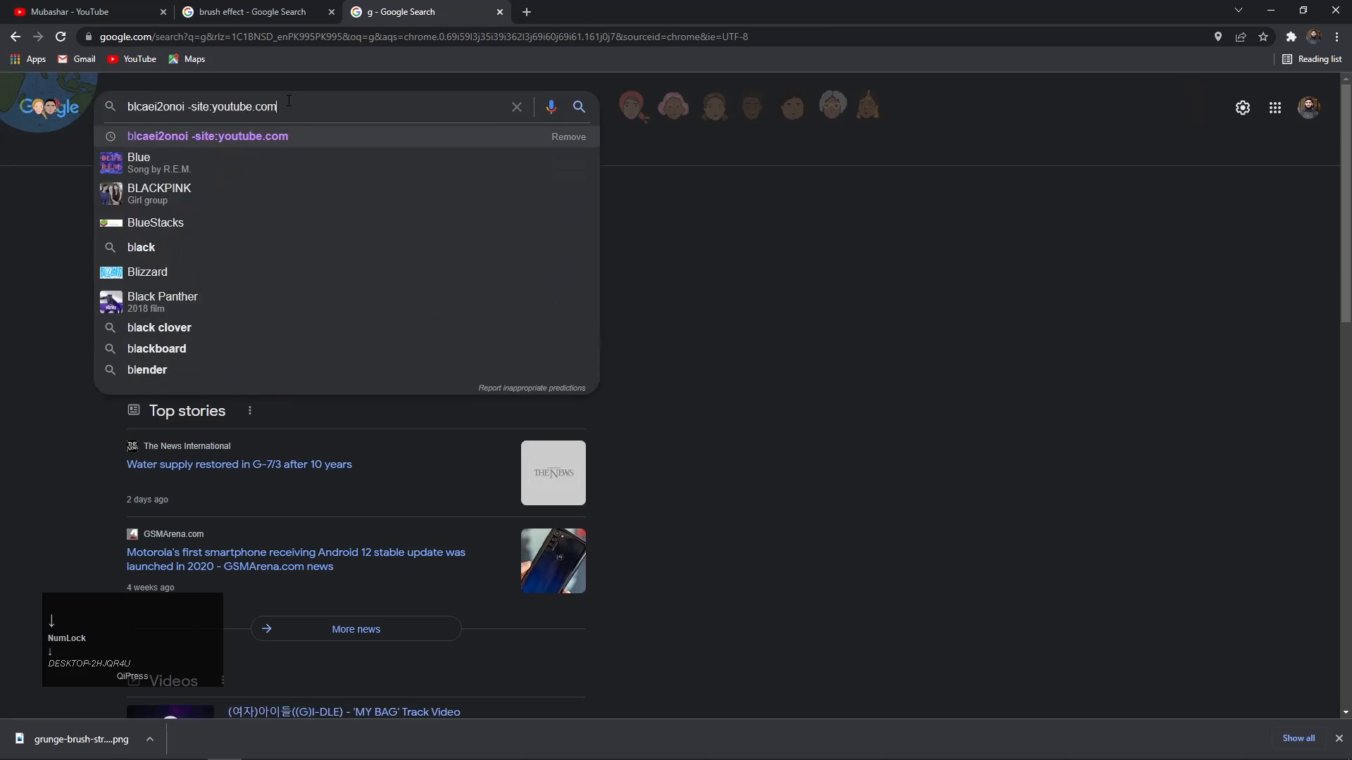
pyautogui.press('BackSpace')
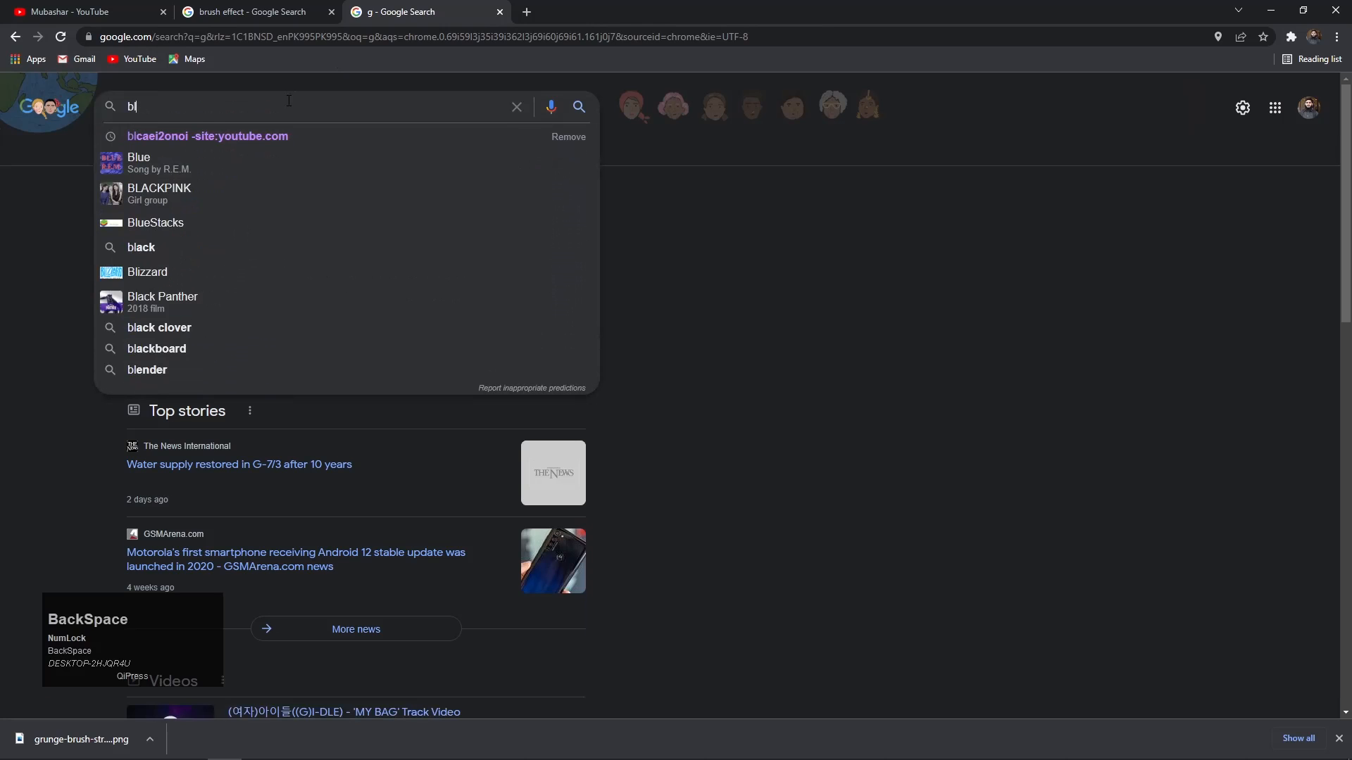
pyautogui.write('ue bag')
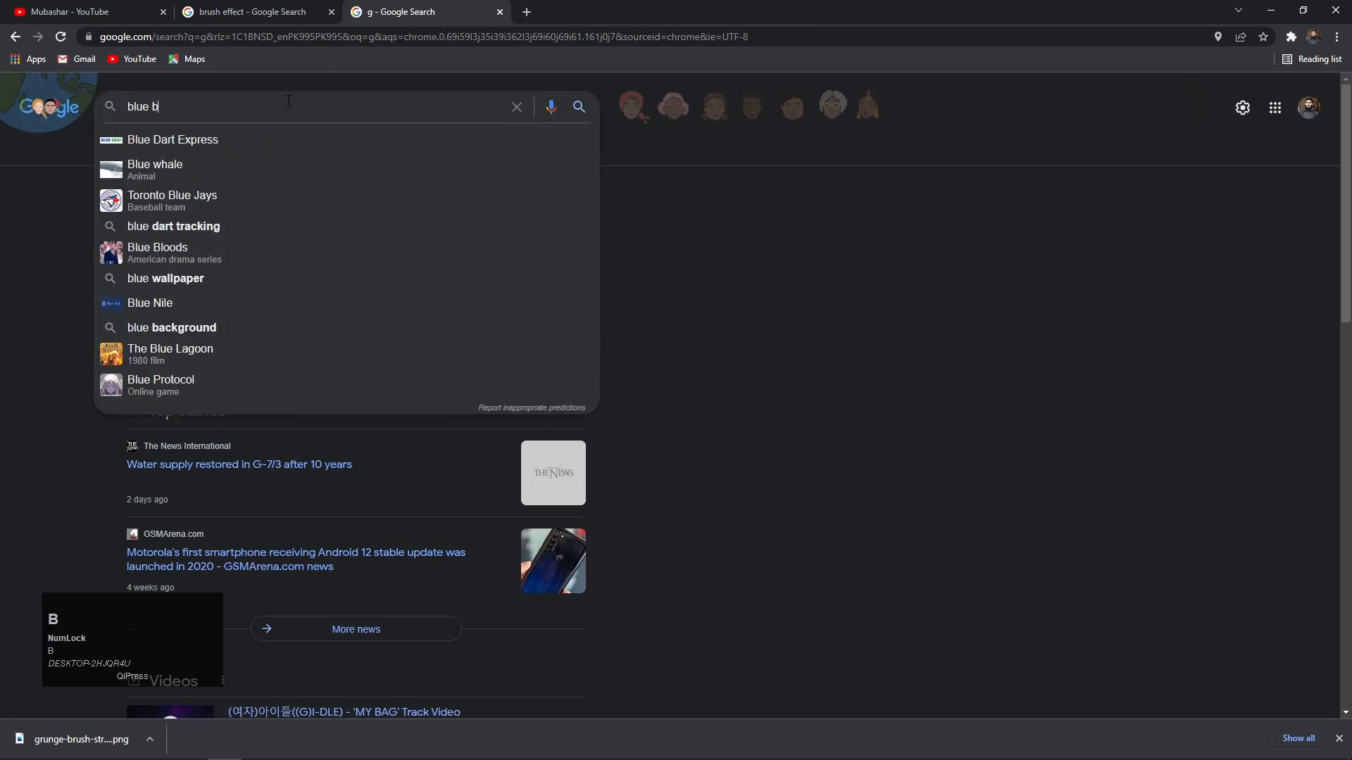
pyautogui.press('Down')
pyautogui.press('Down')
pyautogui.press('Return')
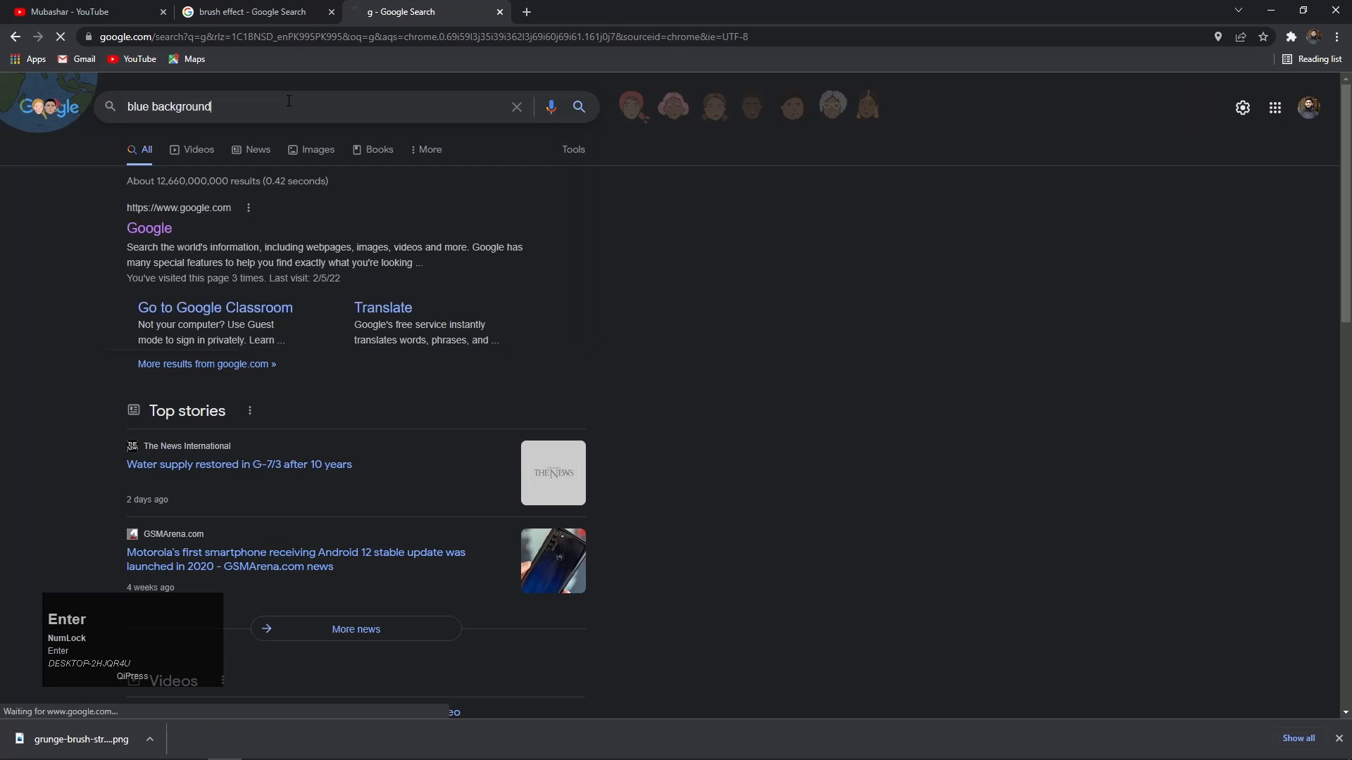
pyautogui.click(202, 149)
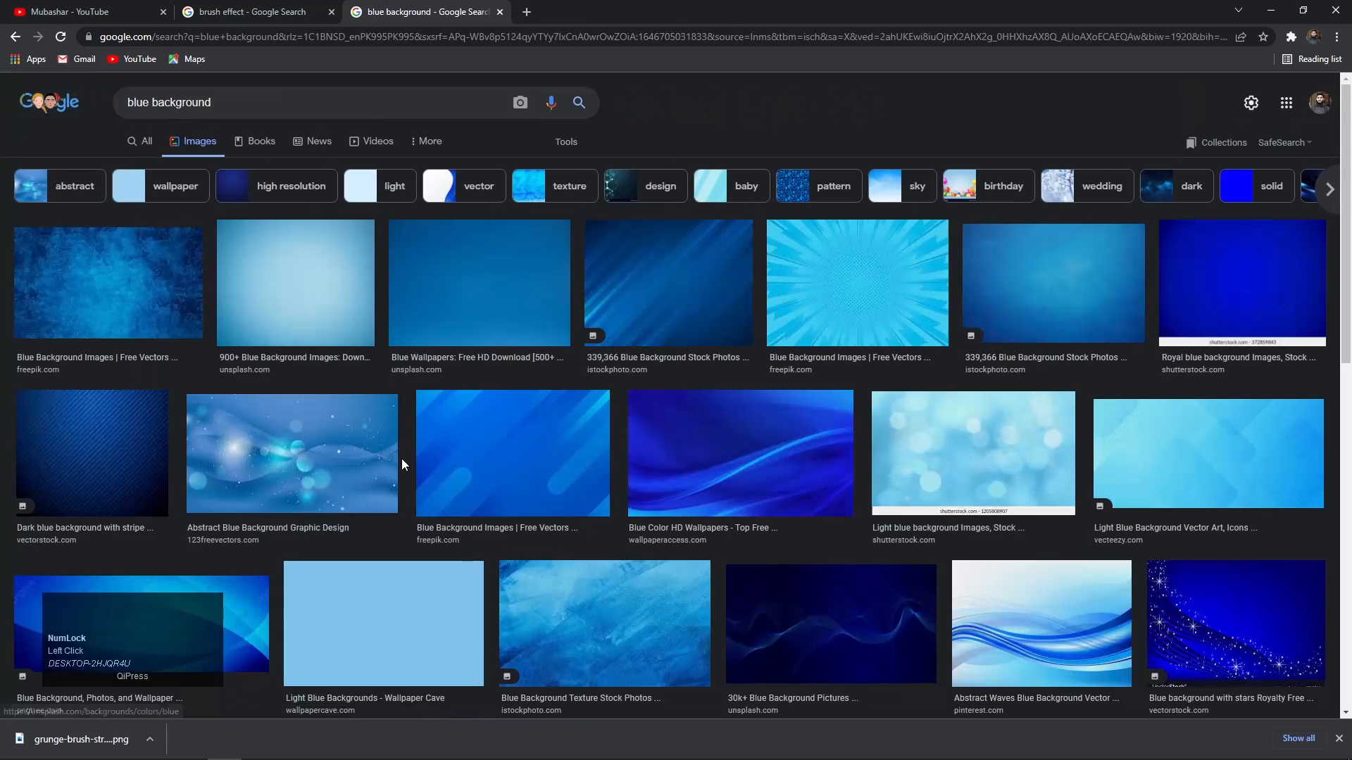
# Look through the blue background images and search Google Images for "texture" instead.
pyautogui.scroll(-1, 715, 461)
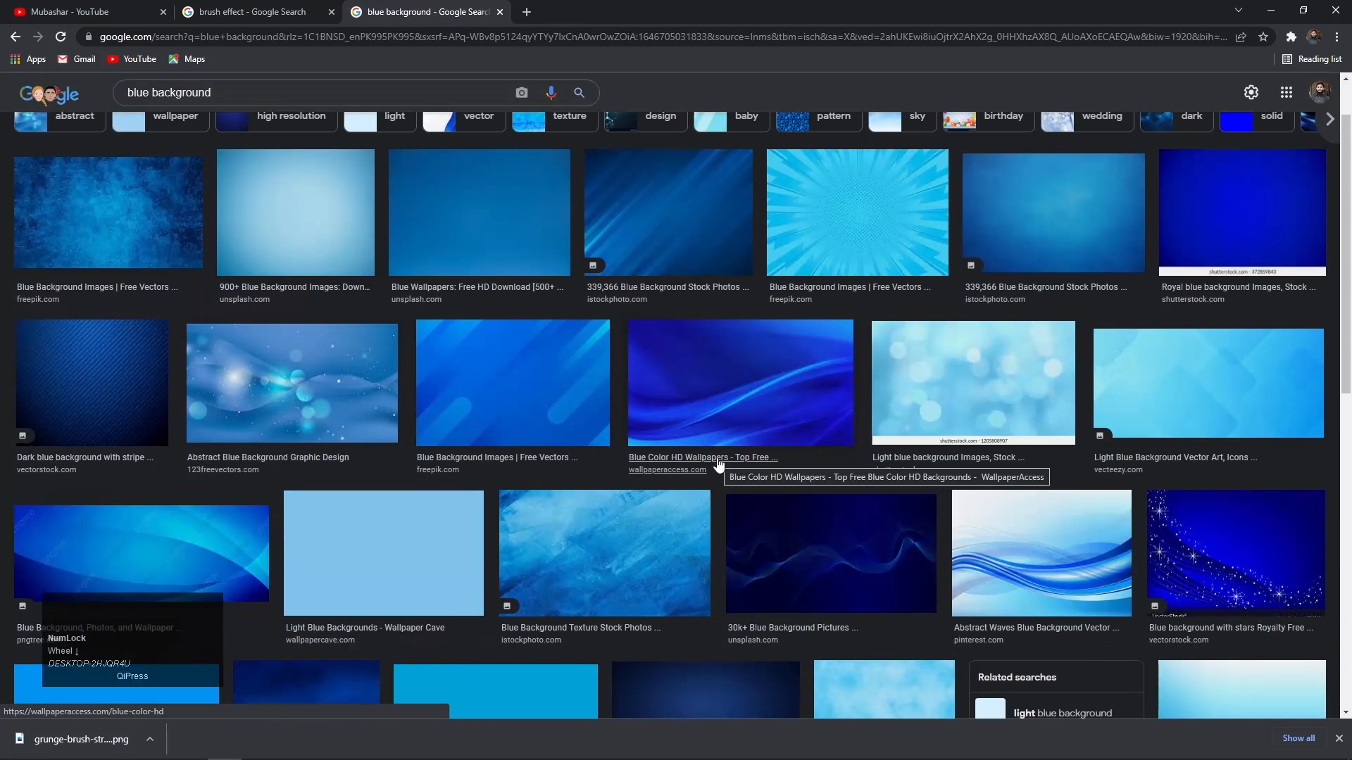
pyautogui.scroll(-2, 718, 464)
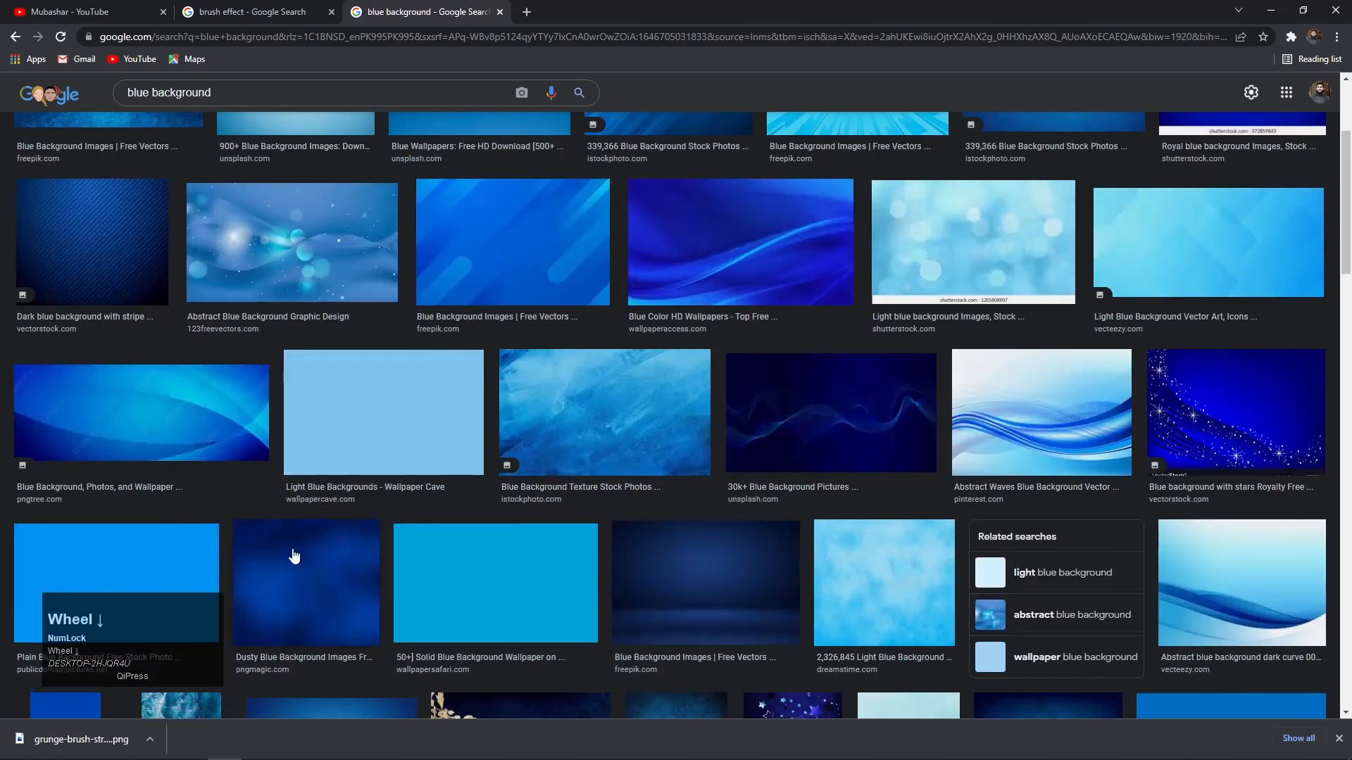
pyautogui.scroll(-2, 303, 535)
pyautogui.scroll(-2, 320, 451)
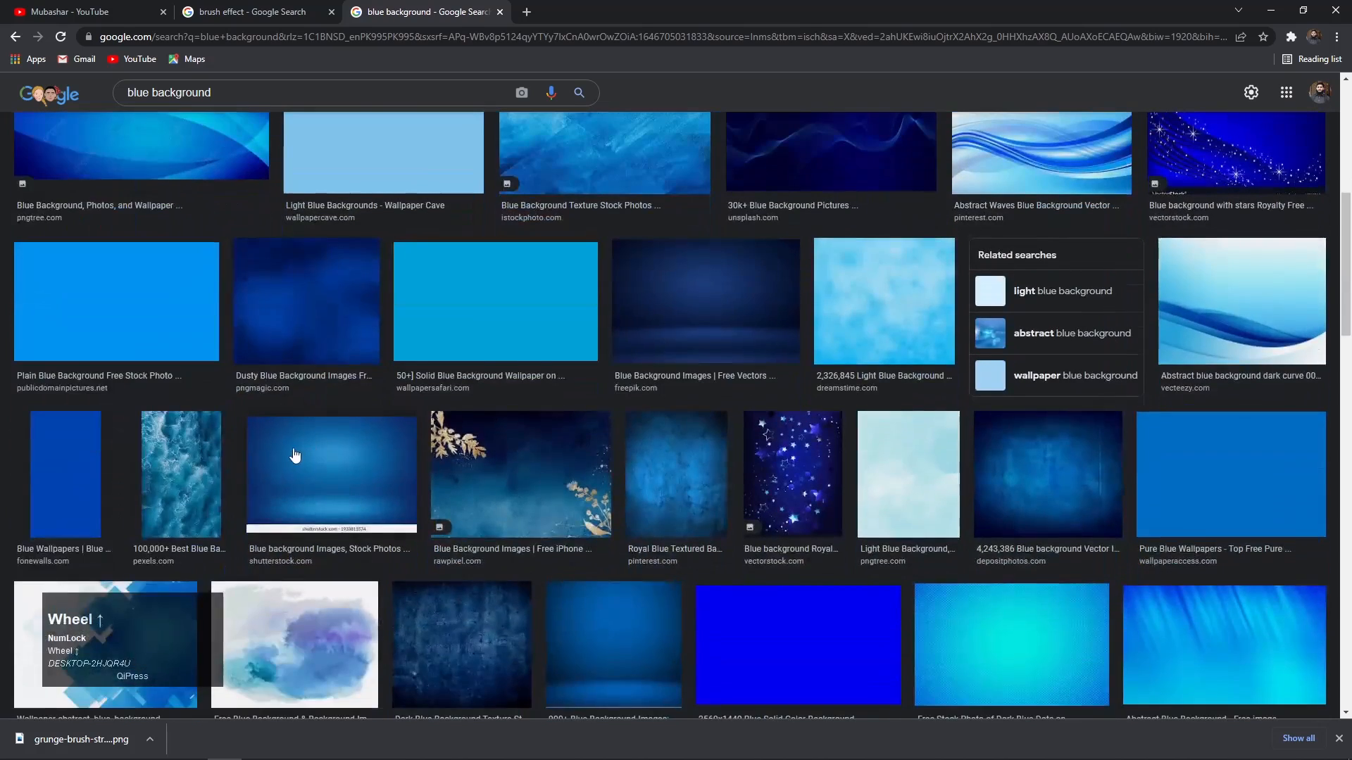
pyautogui.scroll(6, 294, 455)
pyautogui.moveTo(252, 92); pyautogui.dragTo(2, 116)
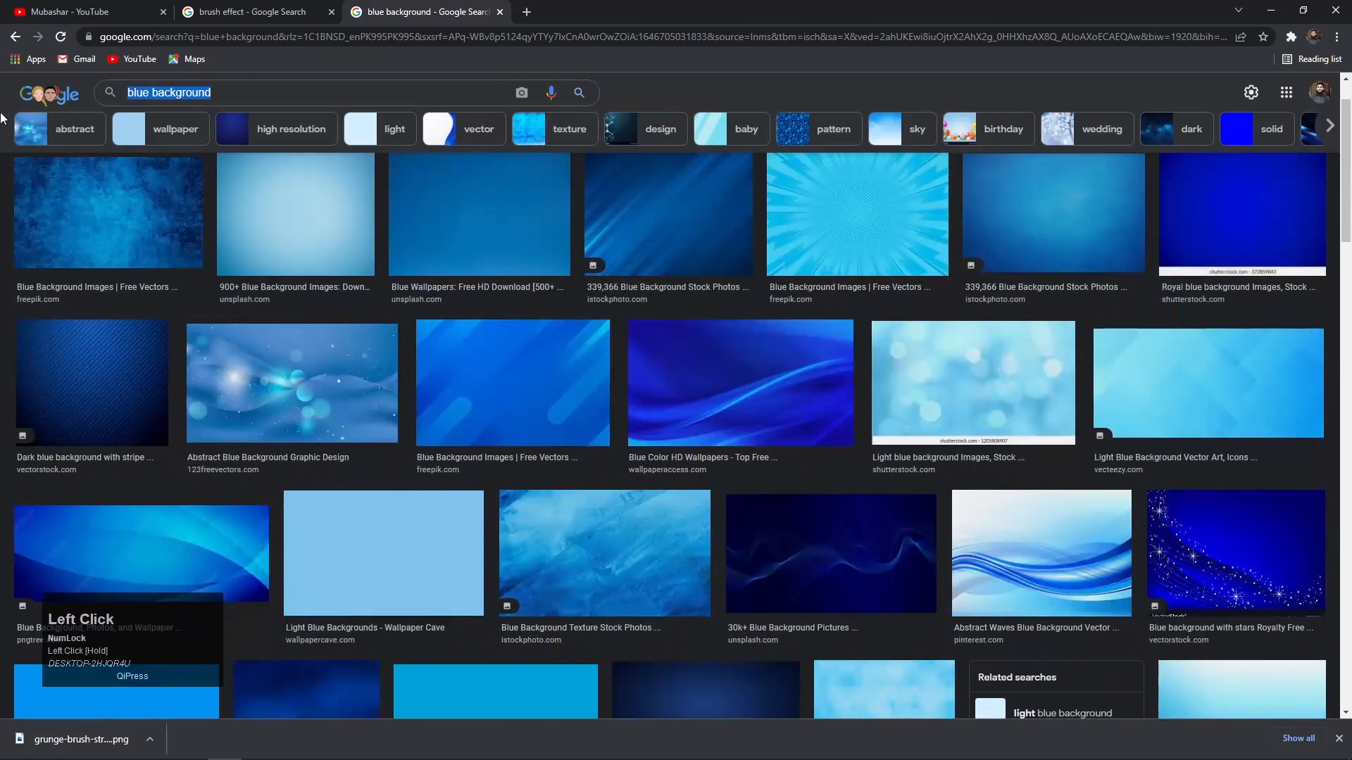
pyautogui.write('t')
pyautogui.press('Down')
pyautogui.press('Return')
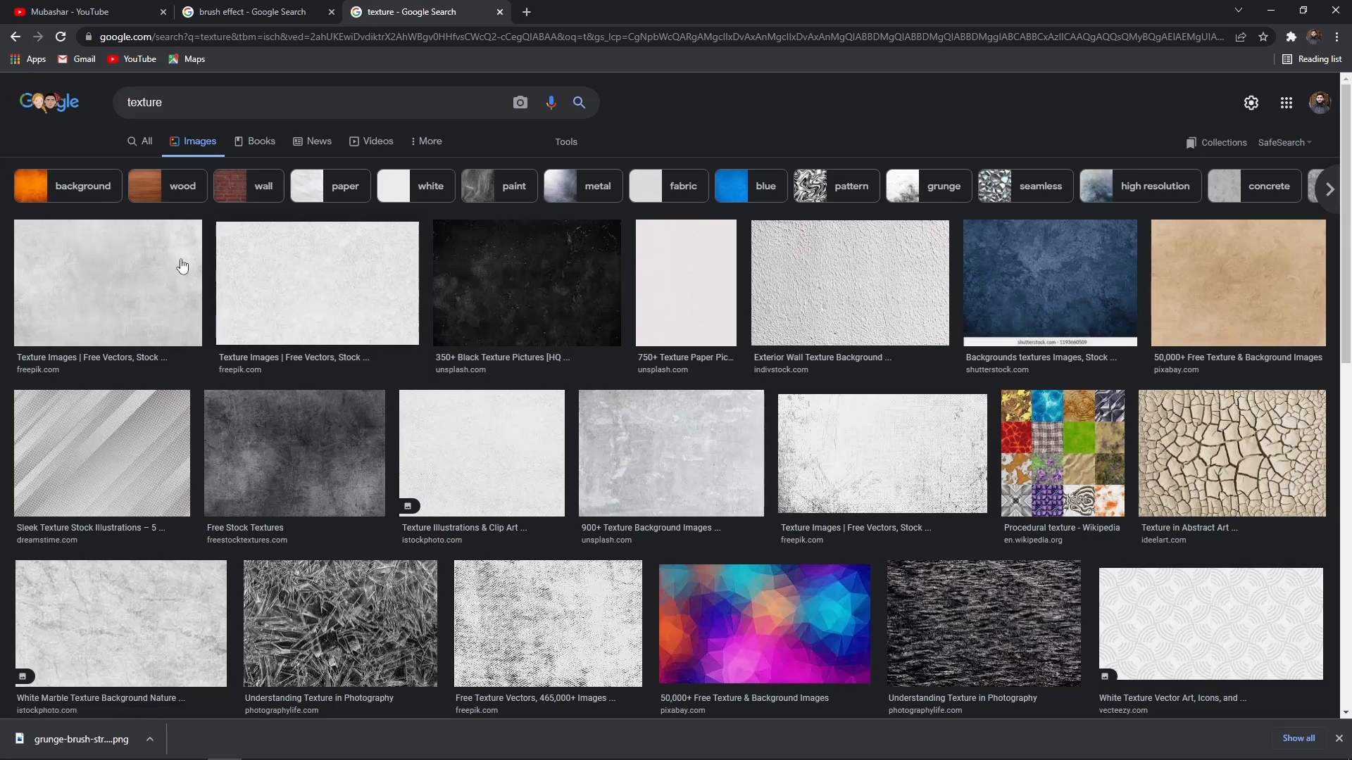
# Preview the white exterior wall texture from indivstock and copy the full image.
pyautogui.click(107, 272)
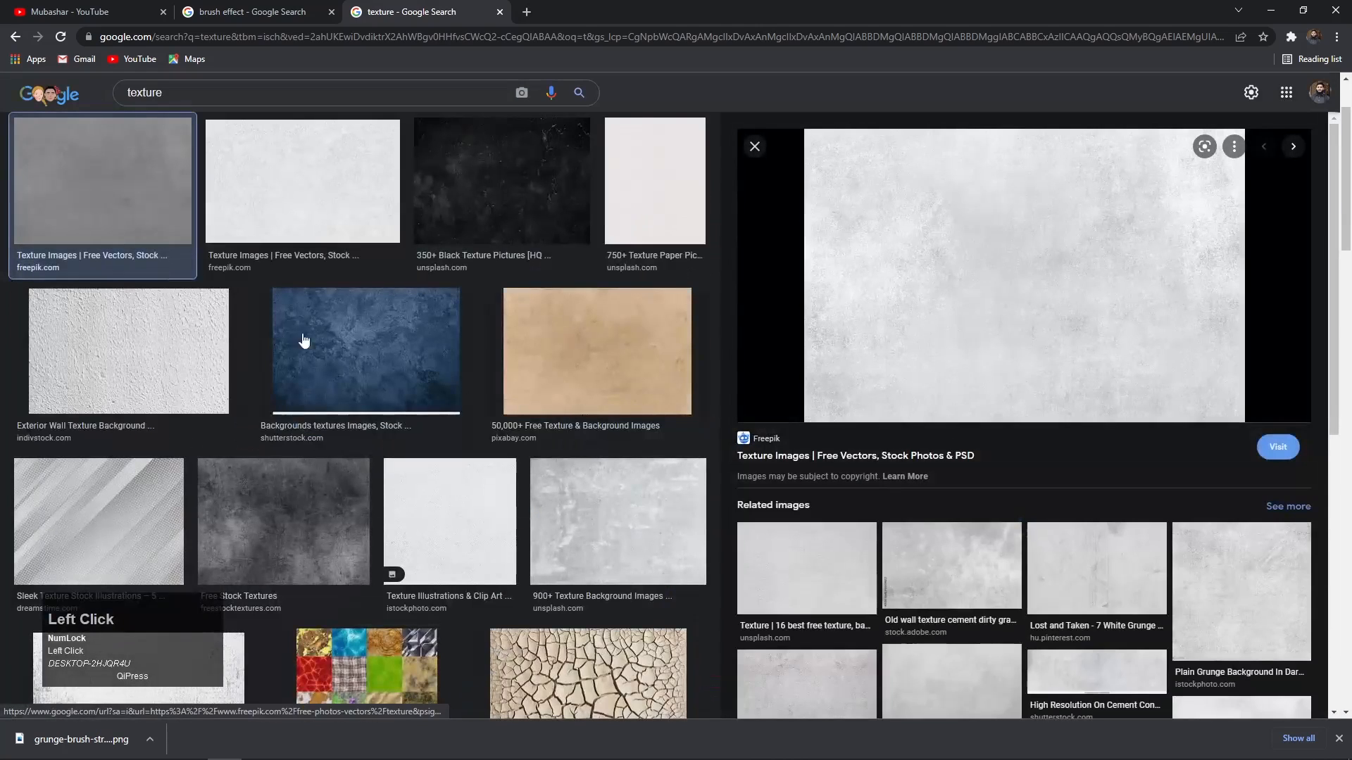
pyautogui.click(184, 346)
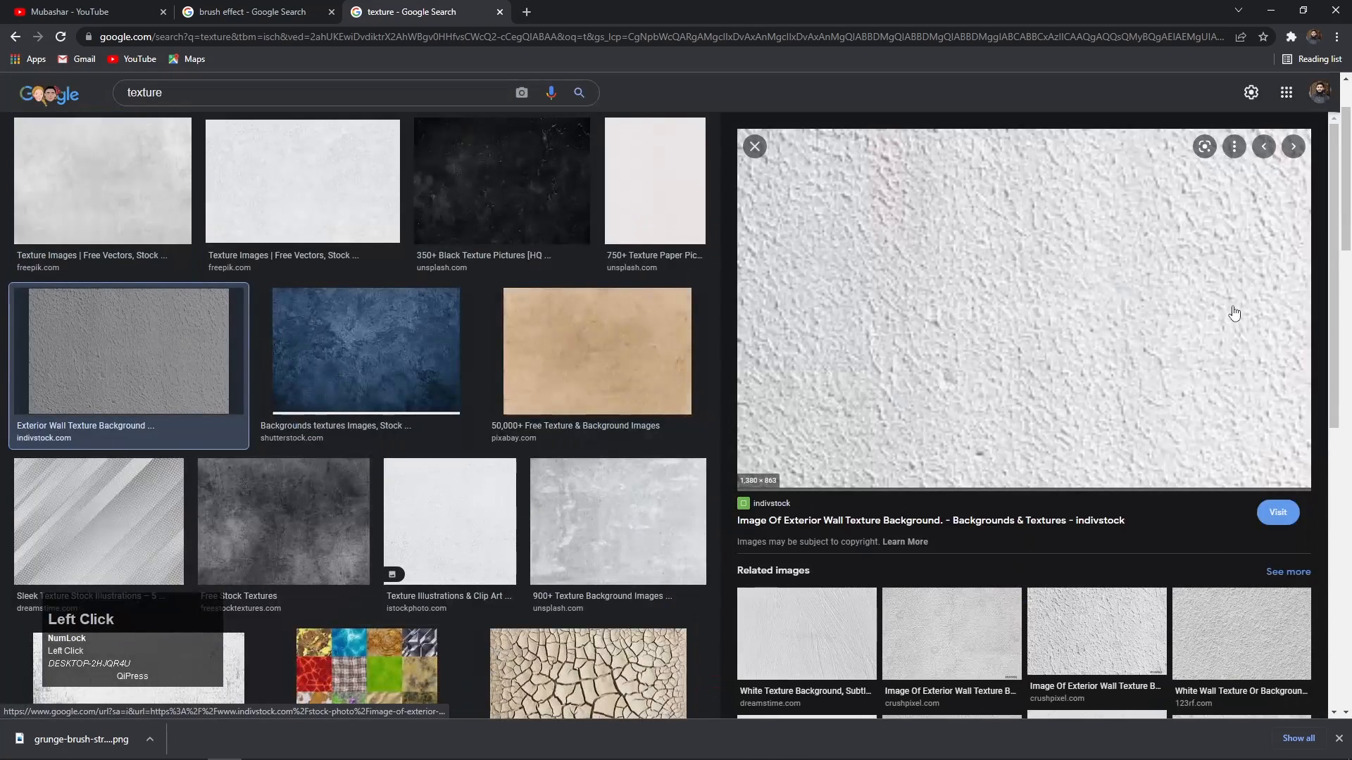
pyautogui.rightClick(1061, 307)
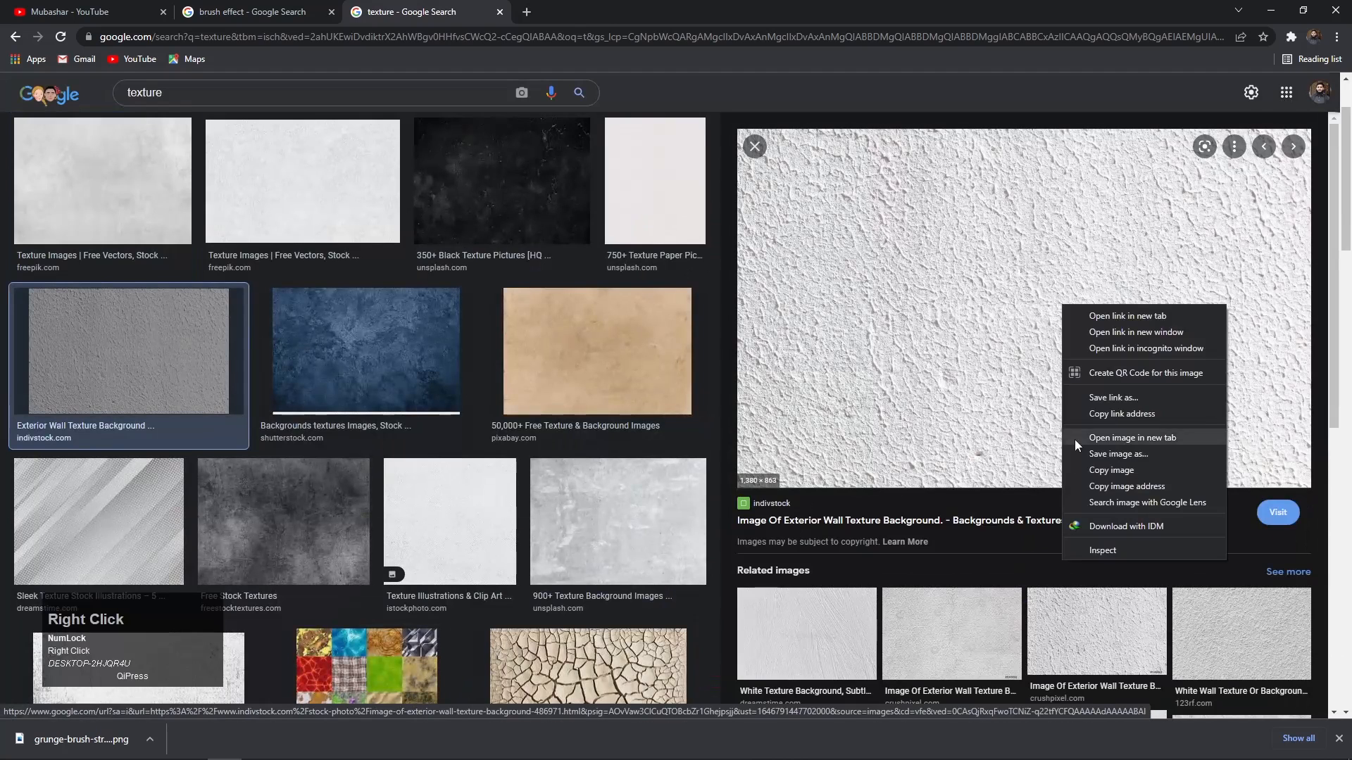
pyautogui.click(1085, 470)
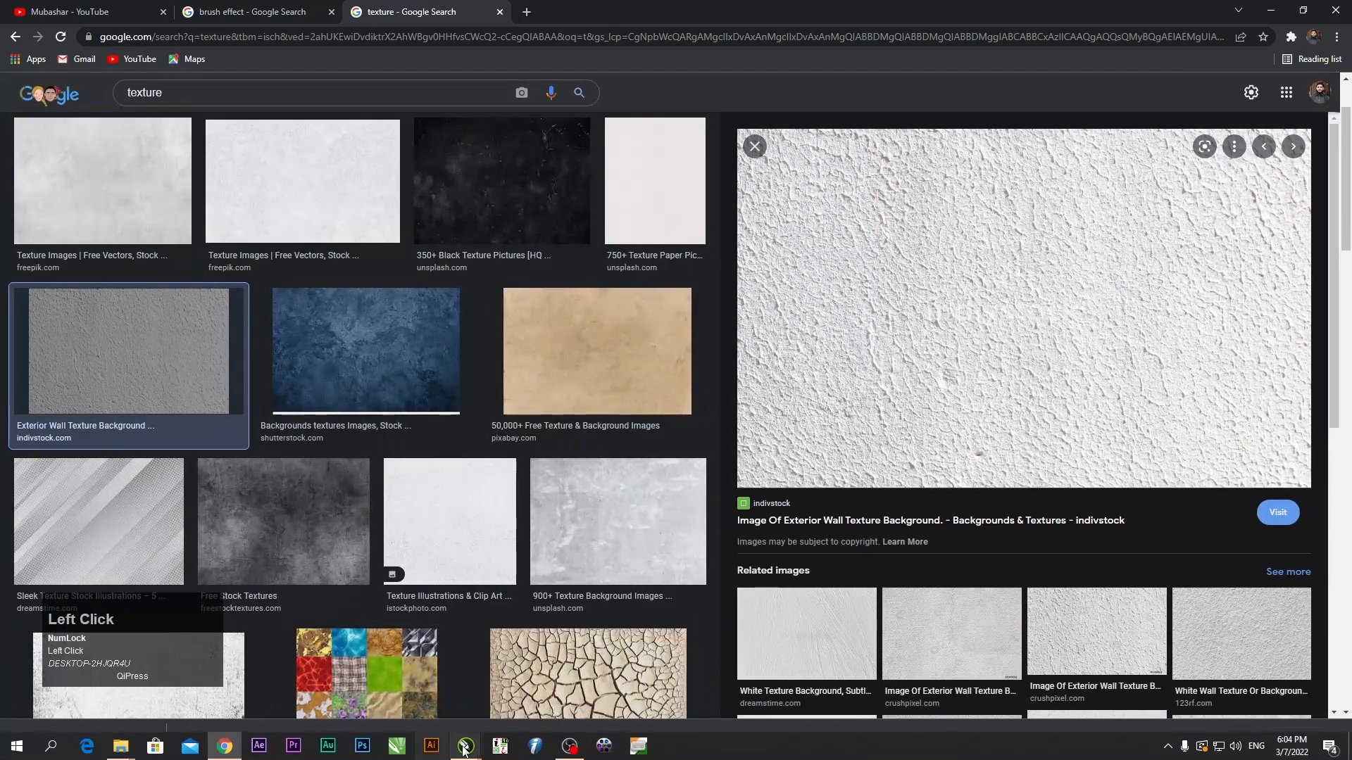
# Switch to CorelDRAW, paste the wall texture, place it over the artwork and enlarge it to about 2845 × 1779 px.
pyautogui.moveTo(465, 750)
pyautogui.click(545, 679)
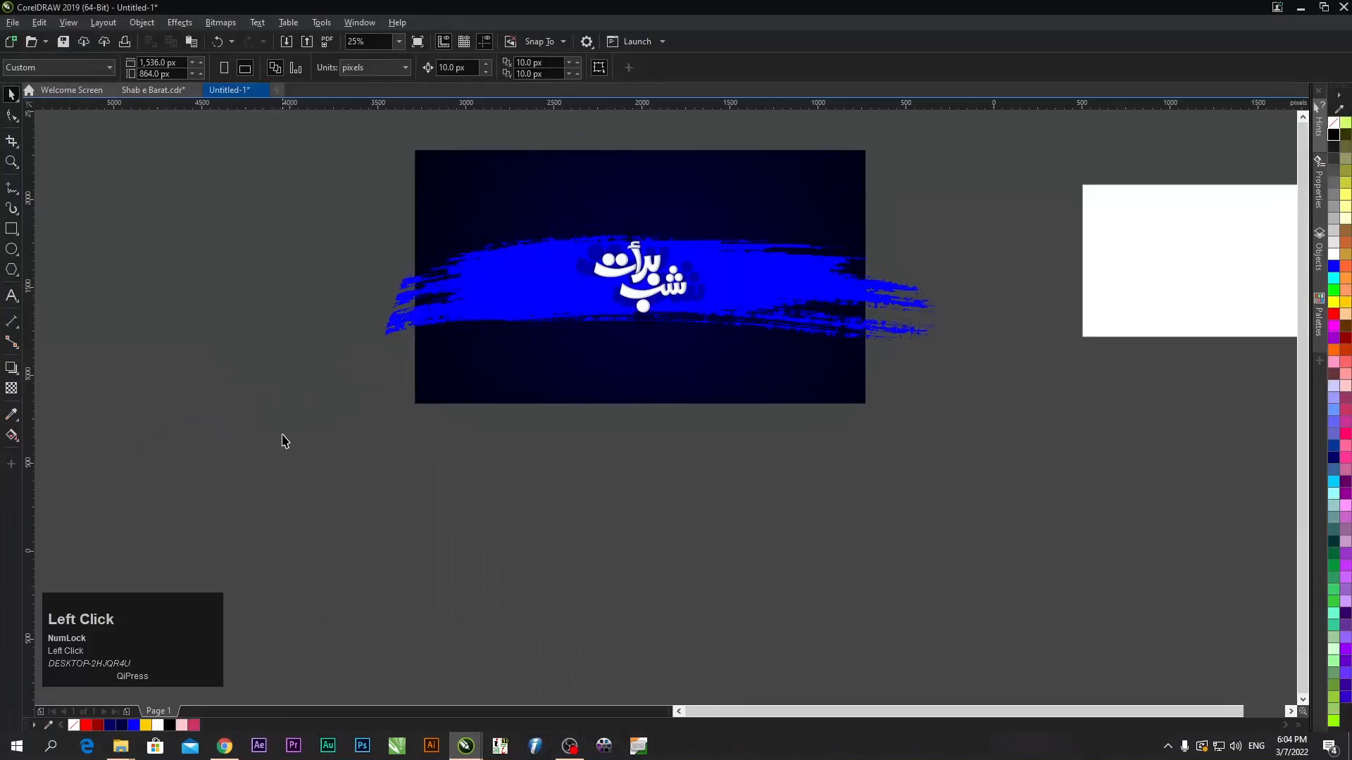
pyautogui.hotkey('ctrl', 'v')
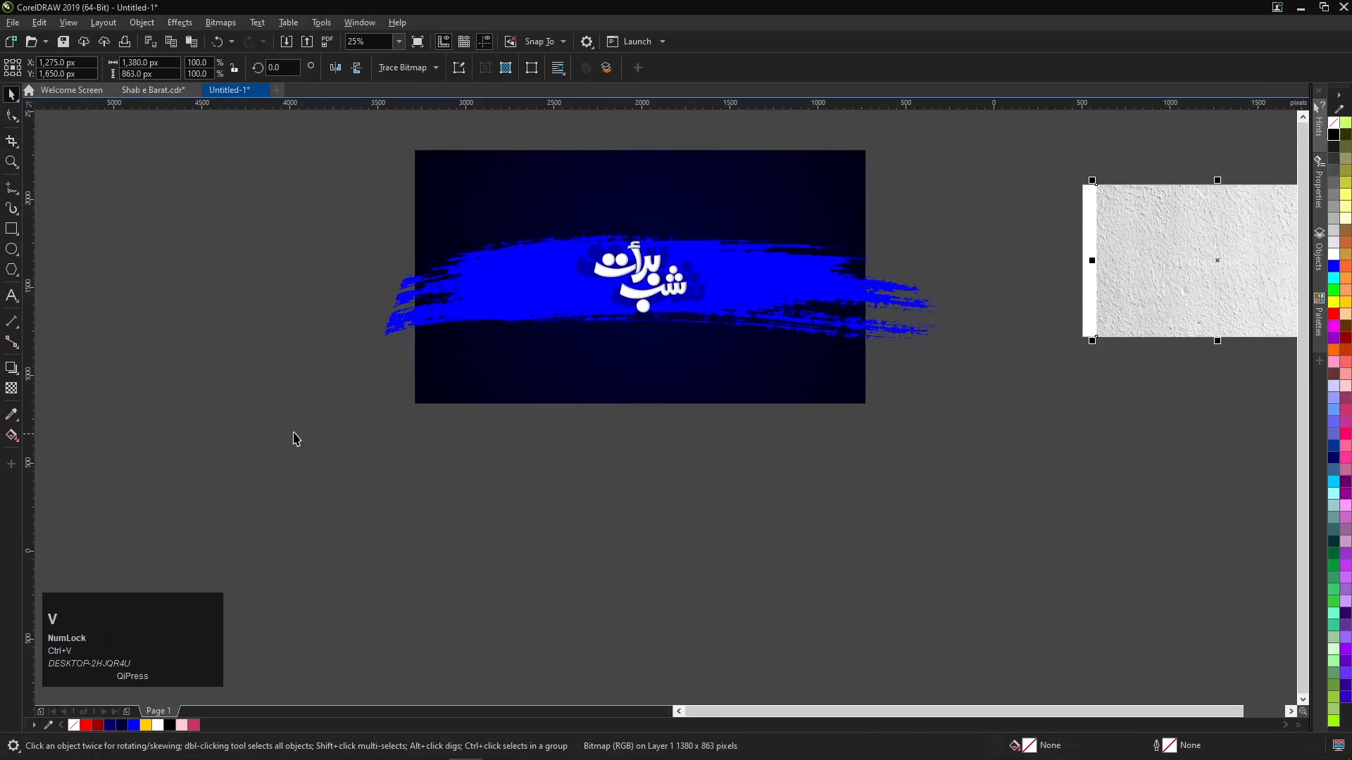
pyautogui.moveTo(1173, 221)
pyautogui.mouseDown()
pyautogui.moveTo(1051, 235)
pyautogui.moveTo(664, 235)
pyautogui.moveTo(633, 286)
pyautogui.mouseUp()
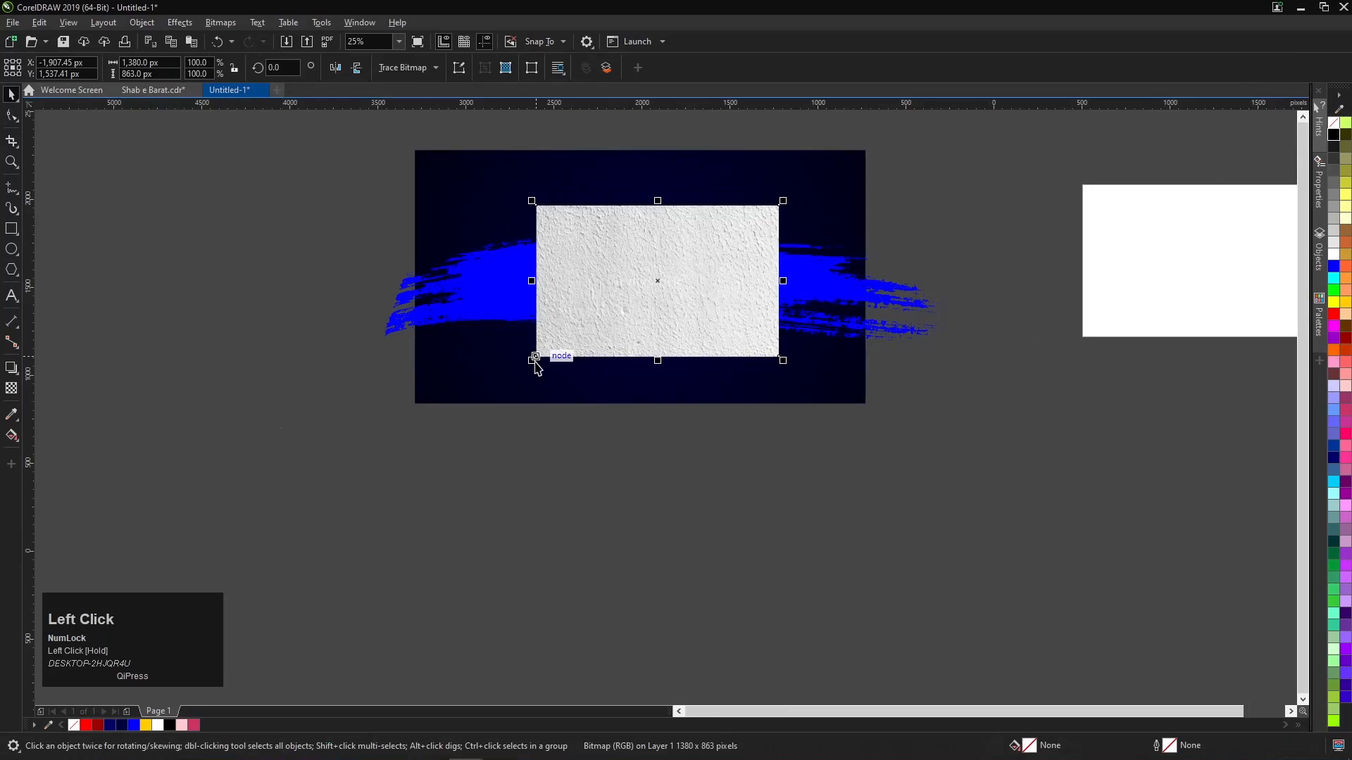
pyautogui.moveTo(532, 360)
pyautogui.mouseDown()
pyautogui.moveTo(378, 477)
pyautogui.moveTo(420, 450)
pyautogui.moveTo(391, 459)
pyautogui.mouseUp()
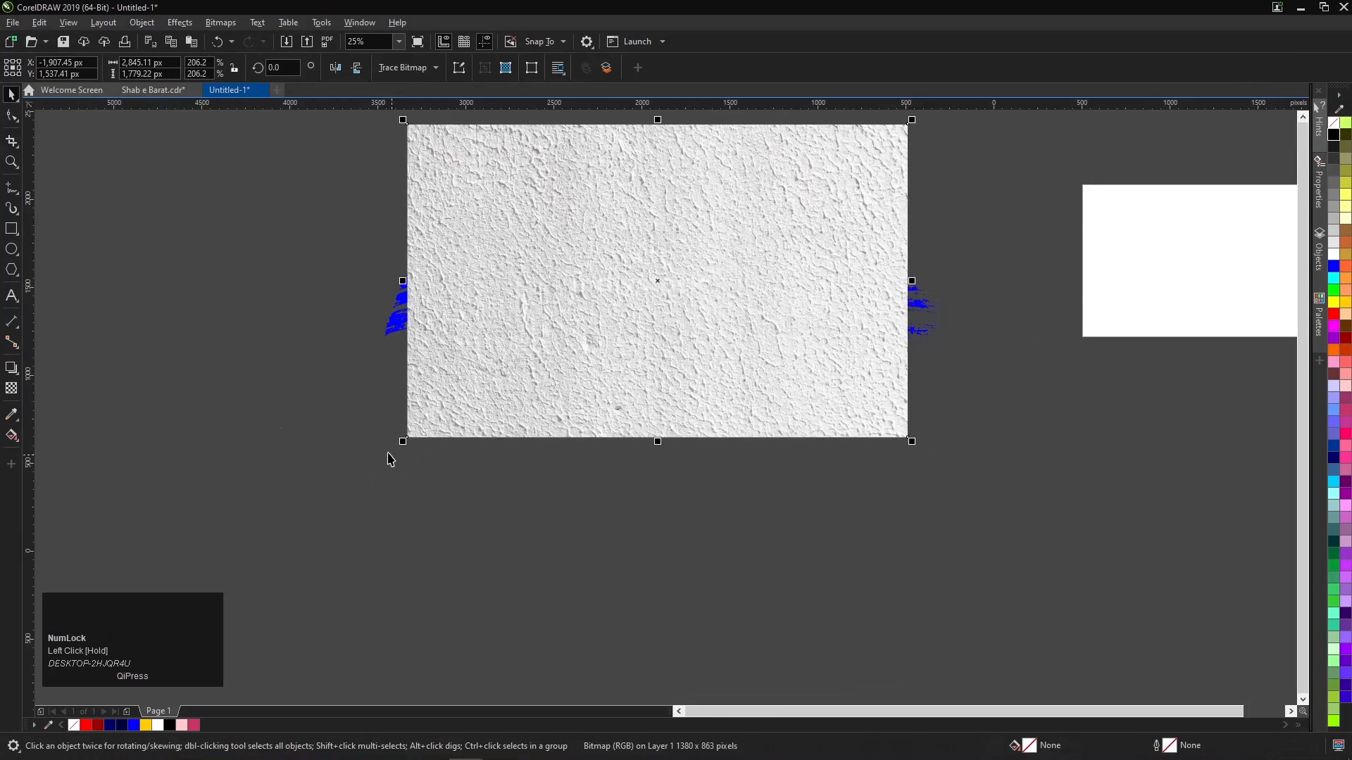
# Set the wall texture's transparency merge mode to Multiply and shift it sideways to sit evenly over the artwork.
pyautogui.click(11, 389)
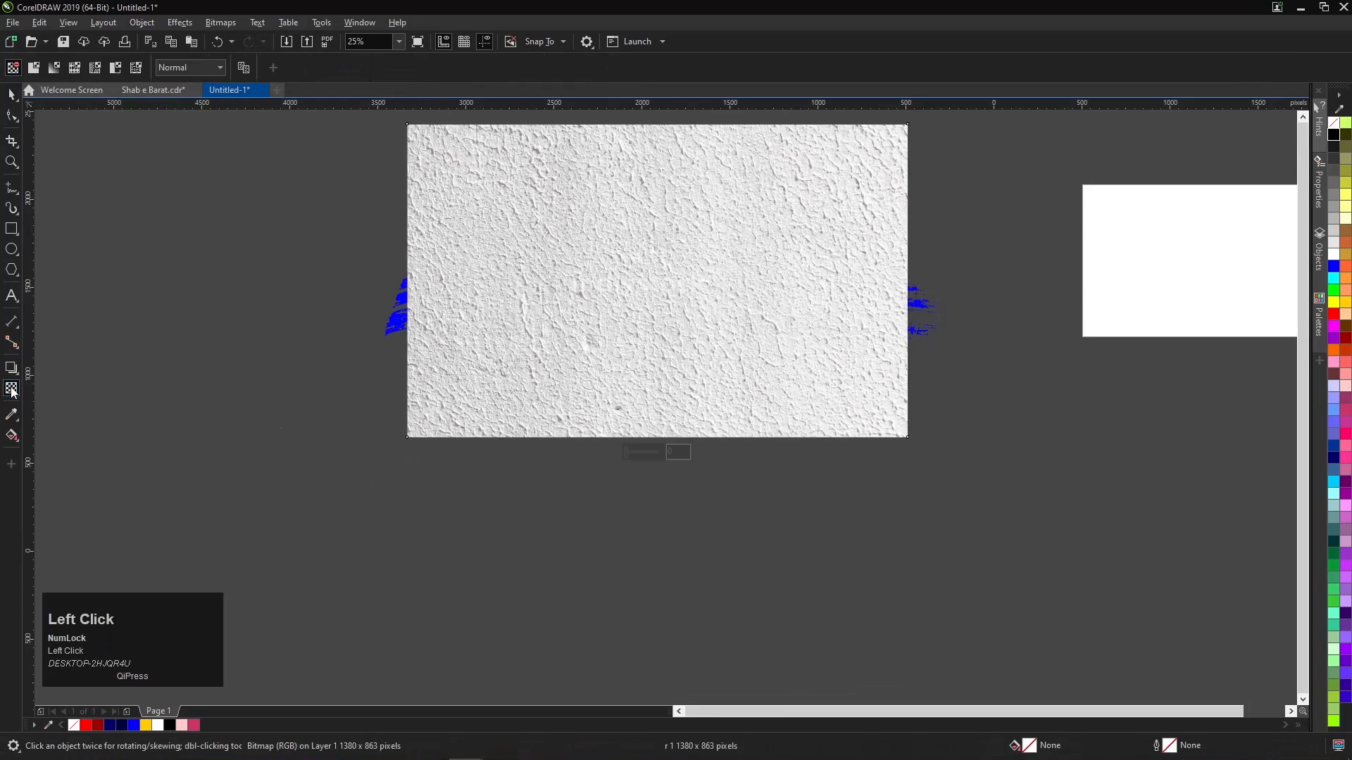
pyautogui.click(162, 73)
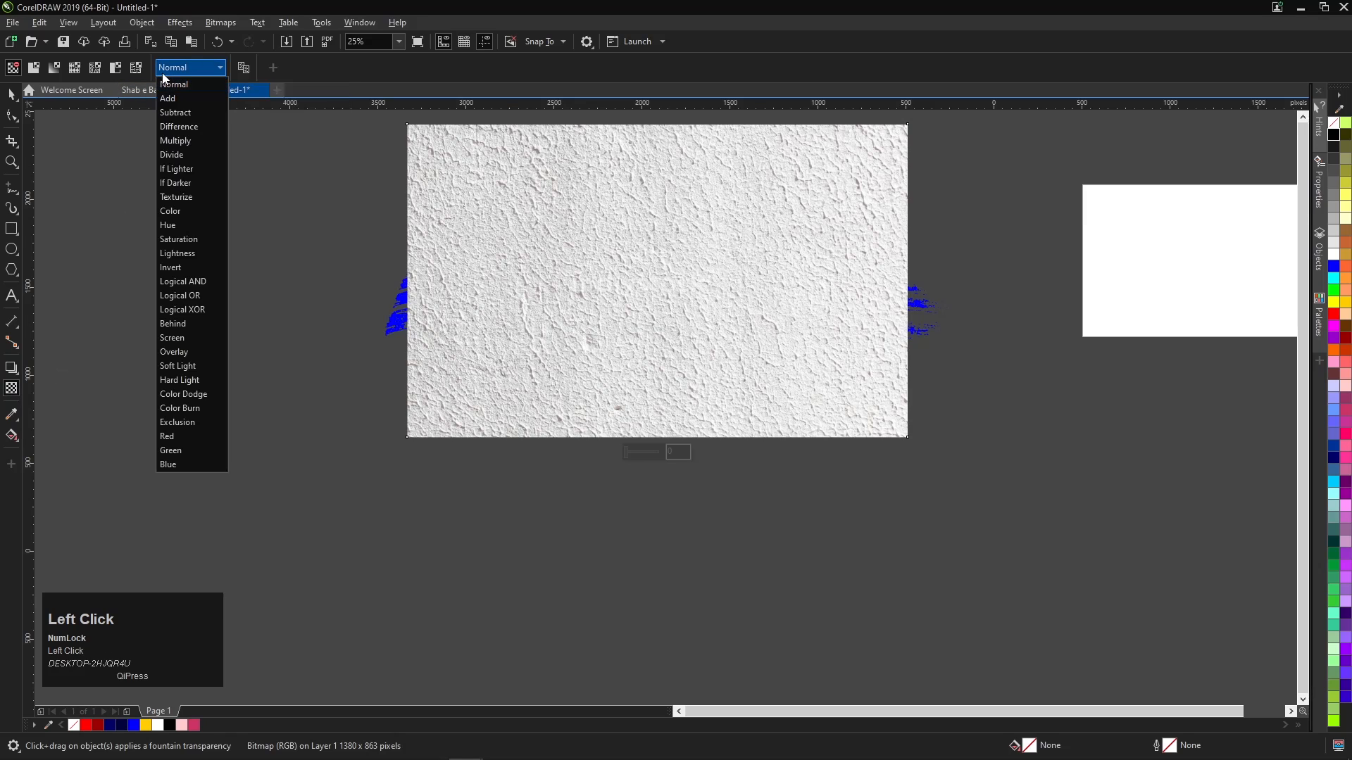
pyautogui.click(201, 144)
pyautogui.scroll(1, 745, 215)
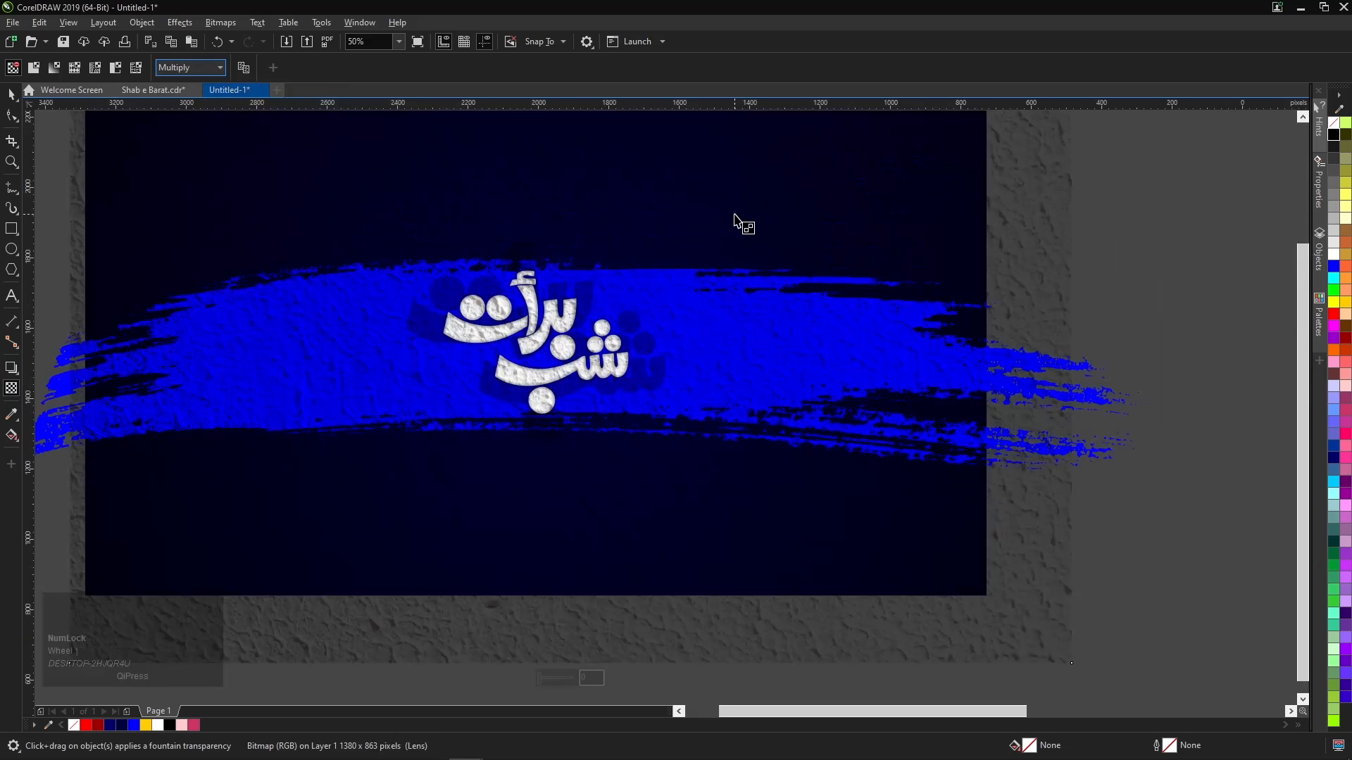
pyautogui.scroll(-1, 737, 217)
pyautogui.click(8, 94)
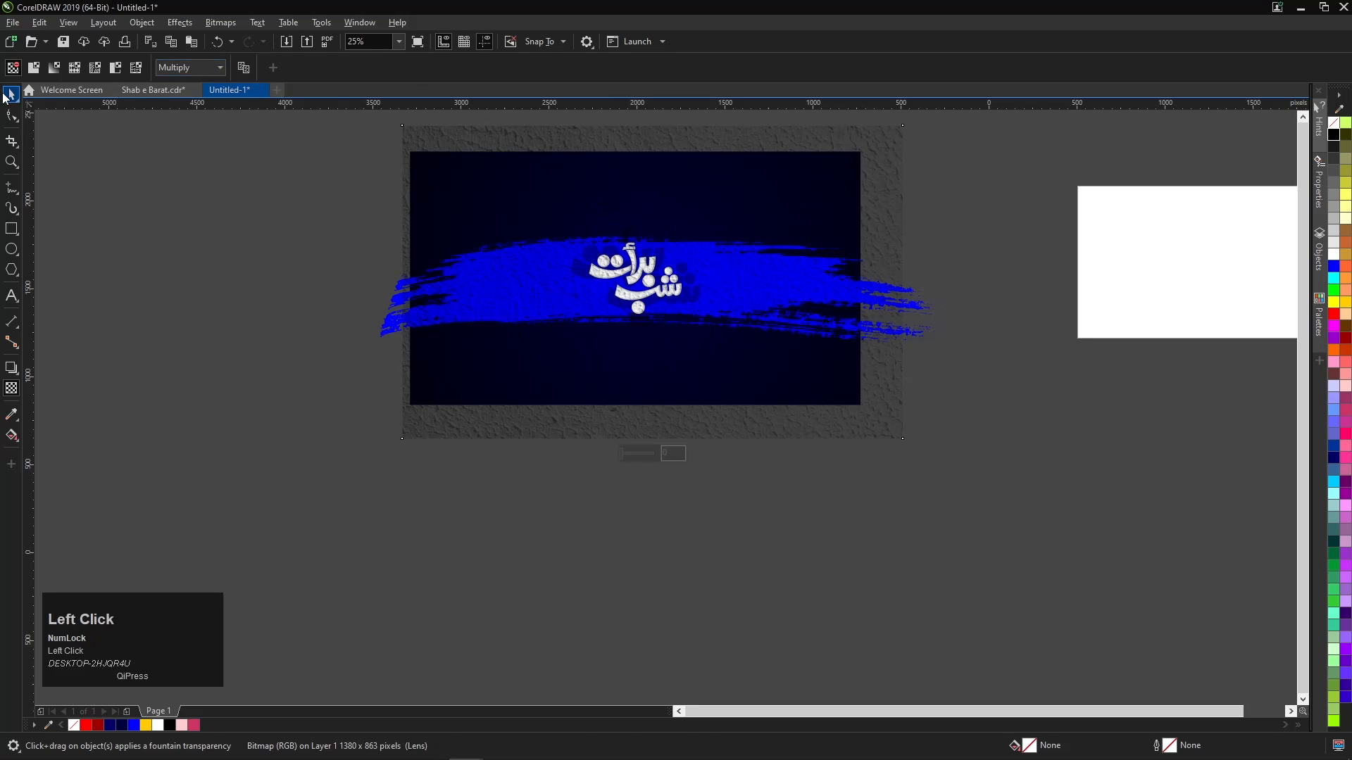
pyautogui.click(167, 180)
pyautogui.moveTo(538, 142); pyautogui.dragTo(519, 142)
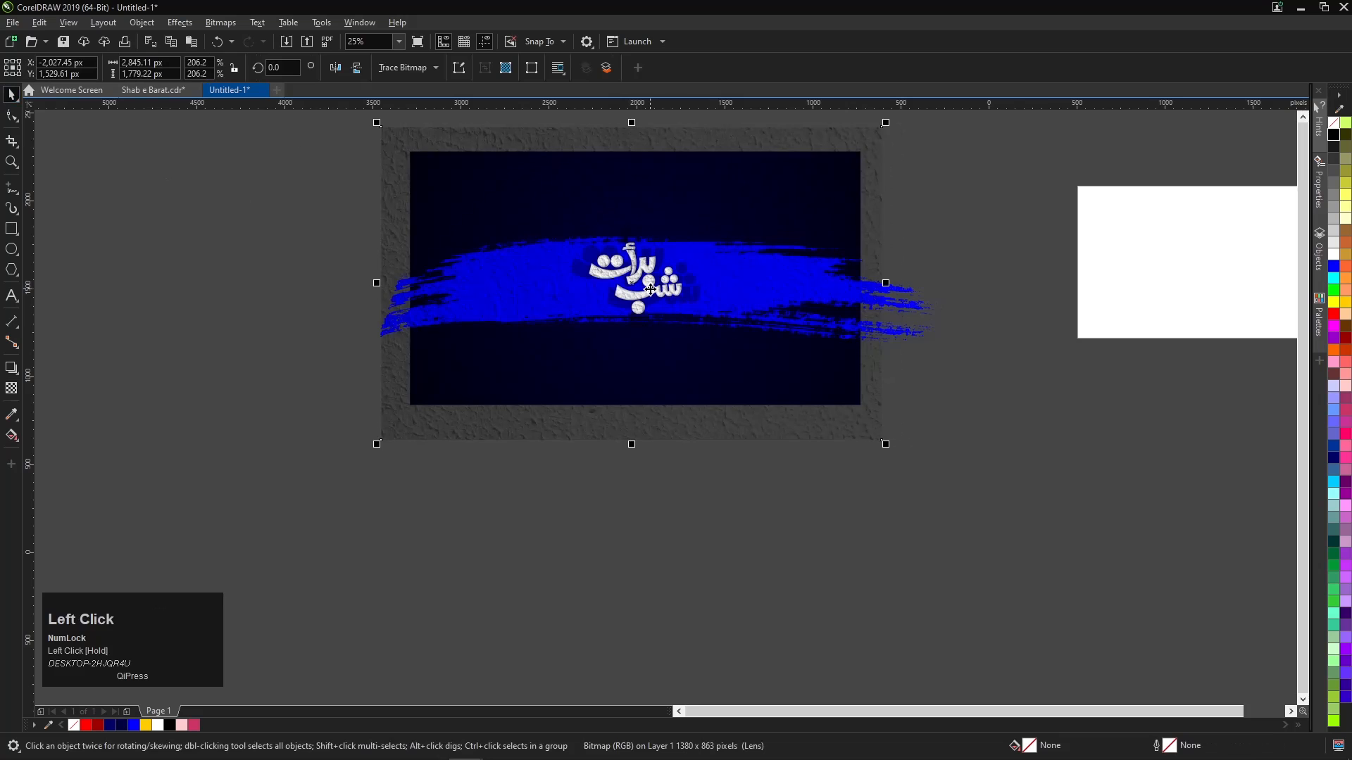
pyautogui.scroll(1, 650, 289)
pyautogui.scroll(-1, 647, 288)
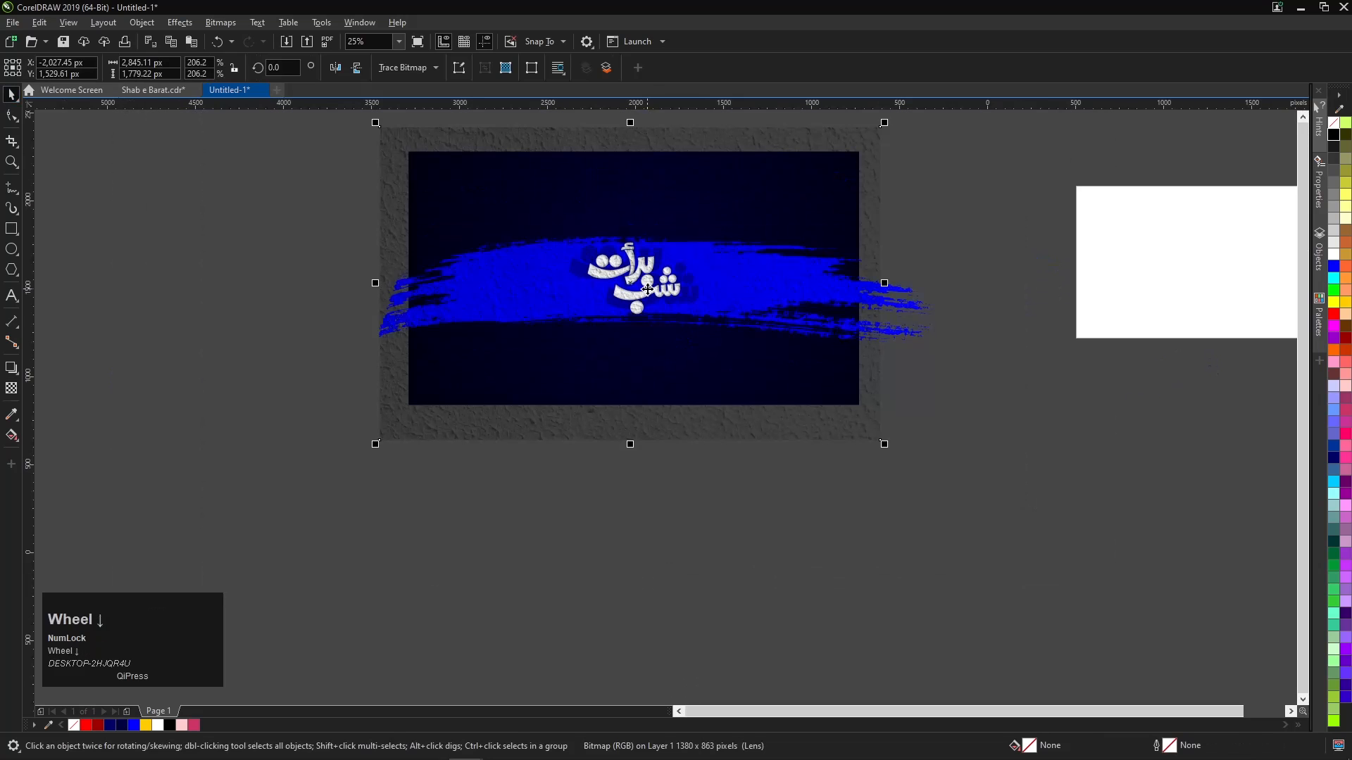
# Switch to Chrome, preview the grey diagonal-striped texture from Dreamstime and copy the image.
pyautogui.click(225, 746)
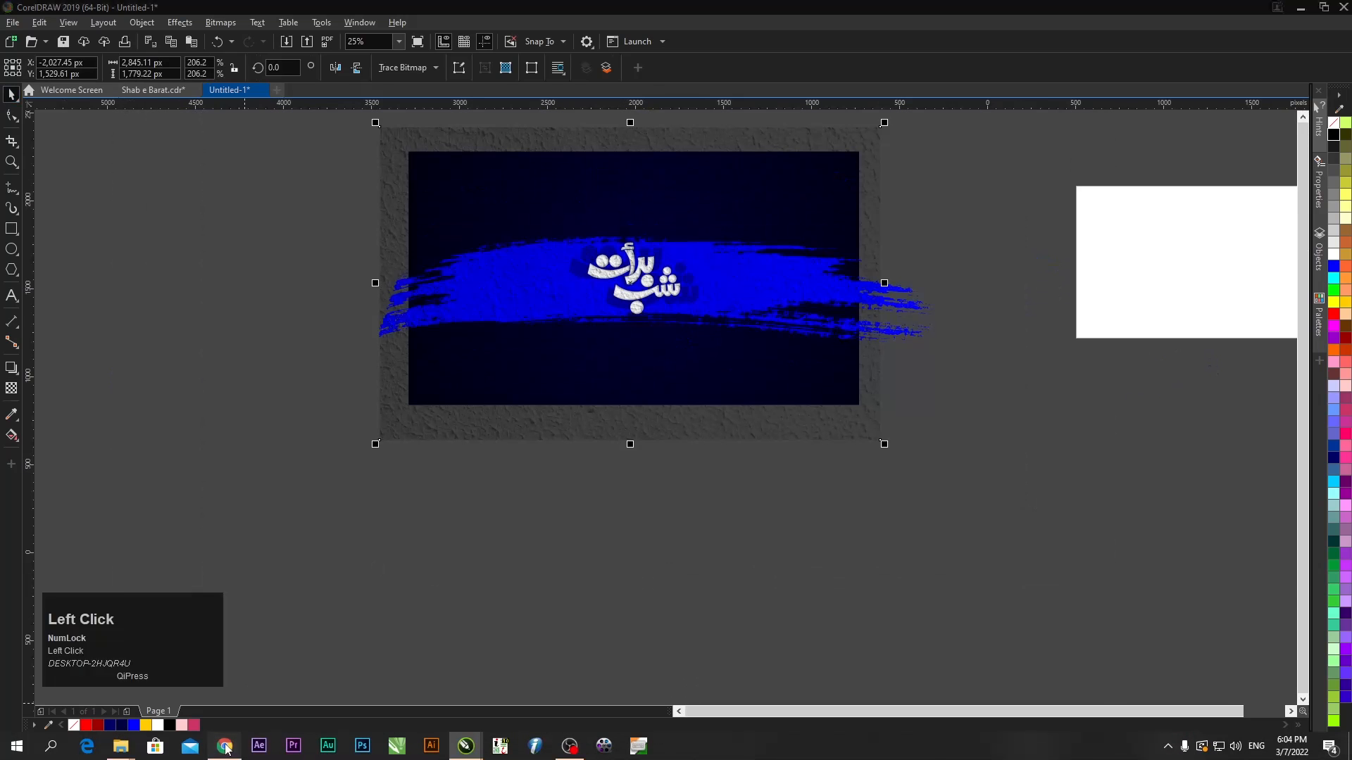
pyautogui.click(121, 484)
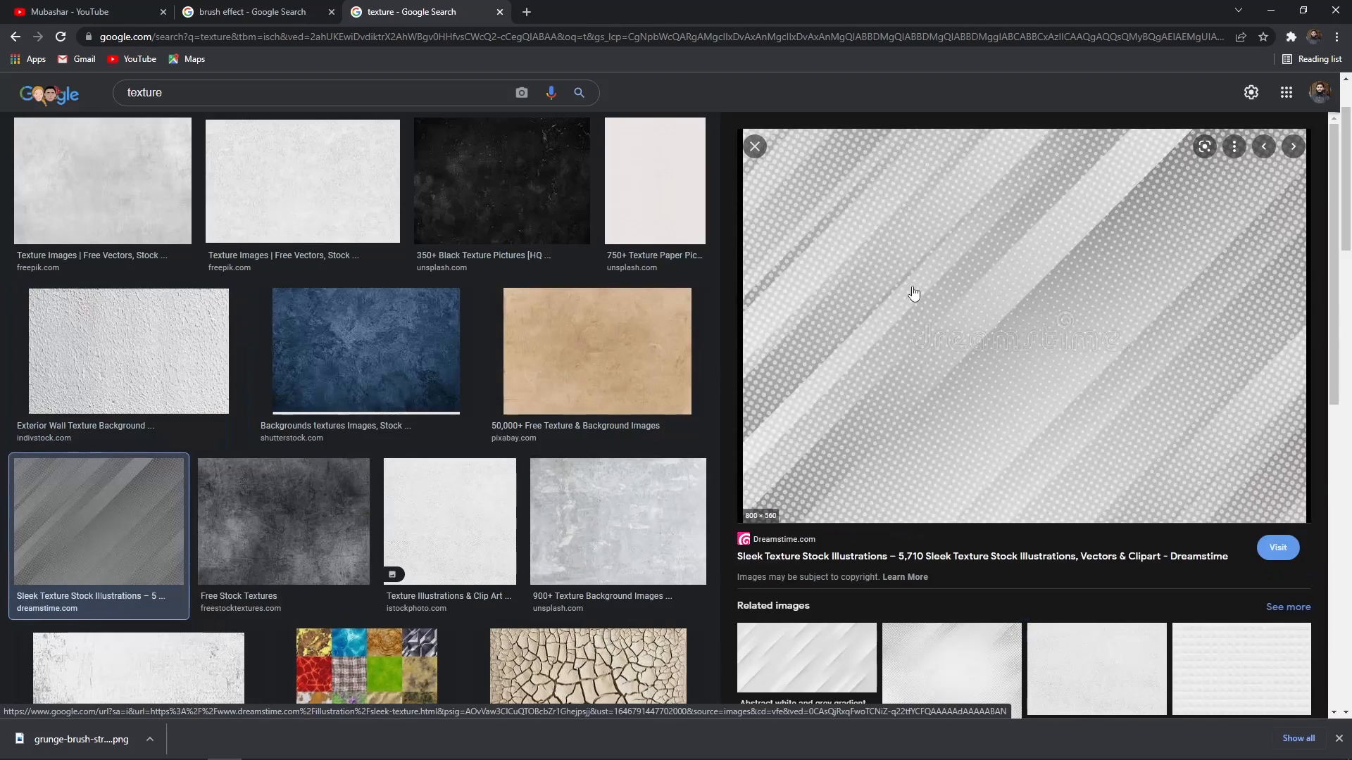
pyautogui.rightClick(849, 237)
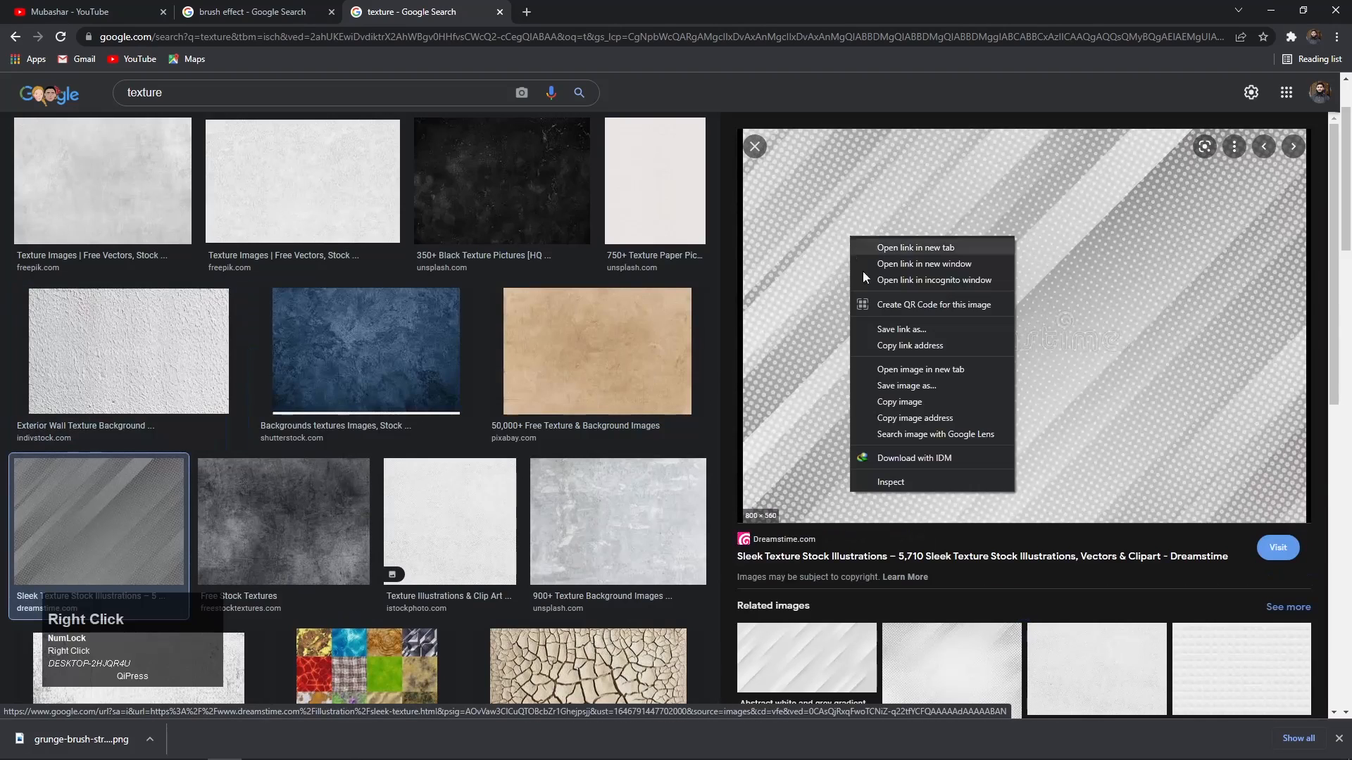
pyautogui.click(892, 401)
# Return to CorelDRAW, paste the striped texture and move the wall texture off the artwork to its left.
pyautogui.click(1271, 10)
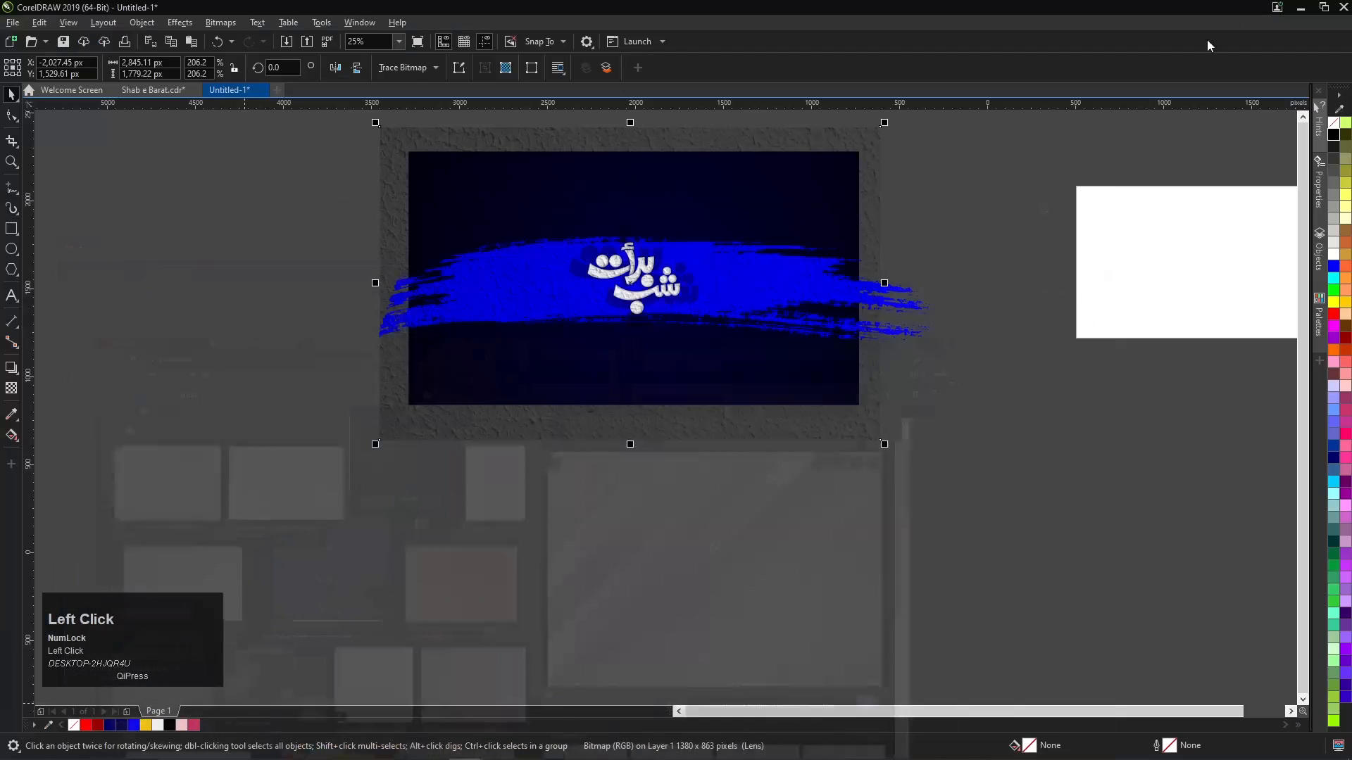
pyautogui.click(179, 275)
pyautogui.hotkey('ctrl', 'v')
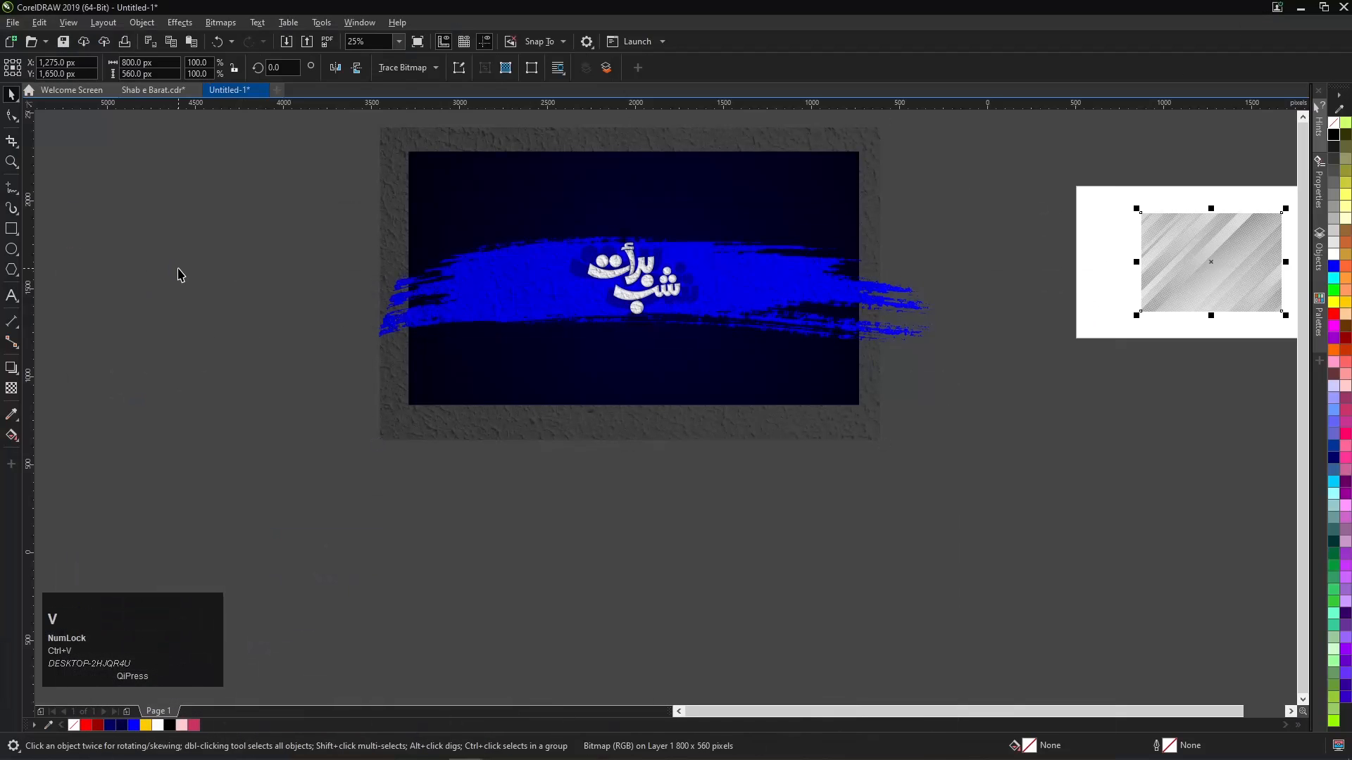
pyautogui.moveTo(474, 182); pyautogui.dragTo(178, 245)
pyautogui.moveTo(444, 479); pyautogui.dragTo(173, 450)
# Enlarge the striped texture to about 2645 × 1852 px and centre it over the whole artwork.
pyautogui.moveTo(1210, 255); pyautogui.dragTo(1116, 247)
pyautogui.moveTo(1041, 315); pyautogui.dragTo(946, 450)
pyautogui.moveTo(1006, 289); pyautogui.dragTo(512, 304)
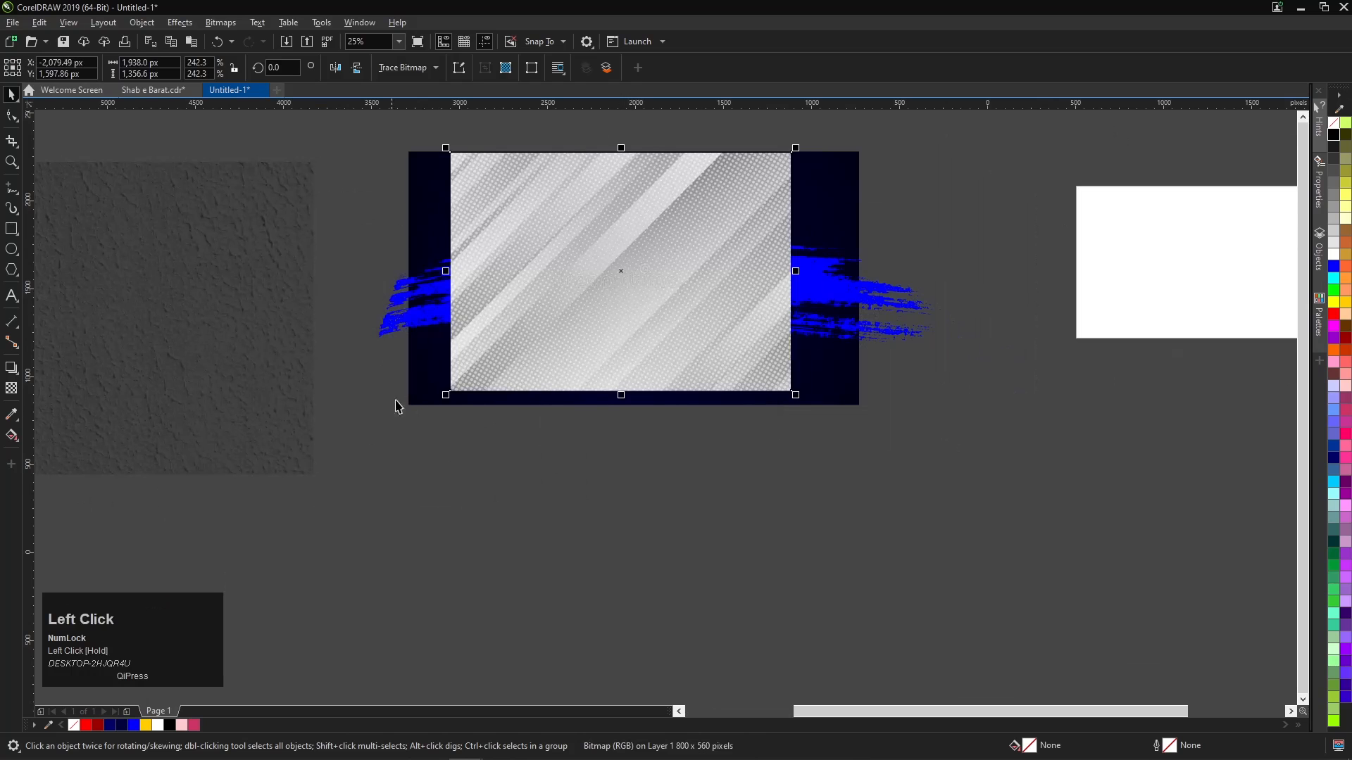
pyautogui.moveTo(451, 406); pyautogui.dragTo(384, 465)
pyautogui.moveTo(523, 392); pyautogui.dragTo(538, 383)
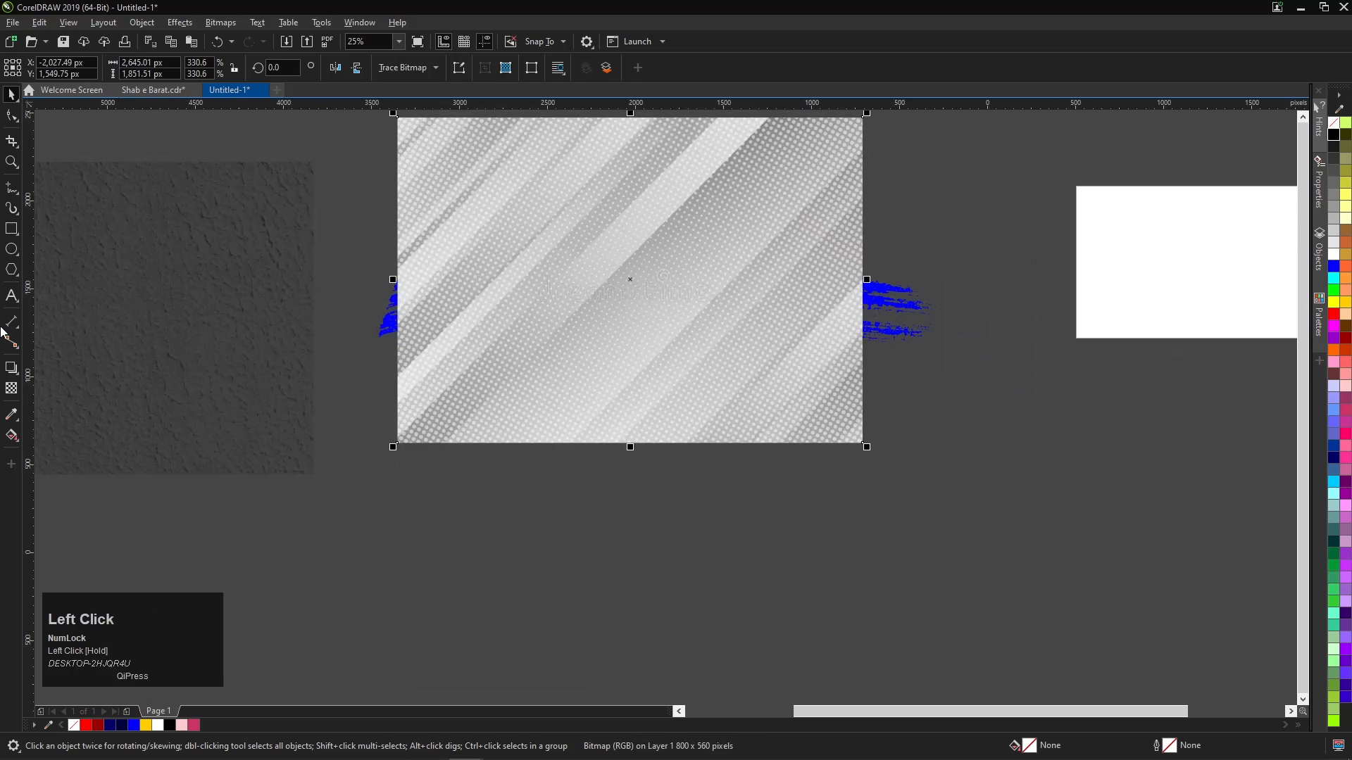
# Set the striped texture's transparency merge mode to Multiply.
pyautogui.click(11, 387)
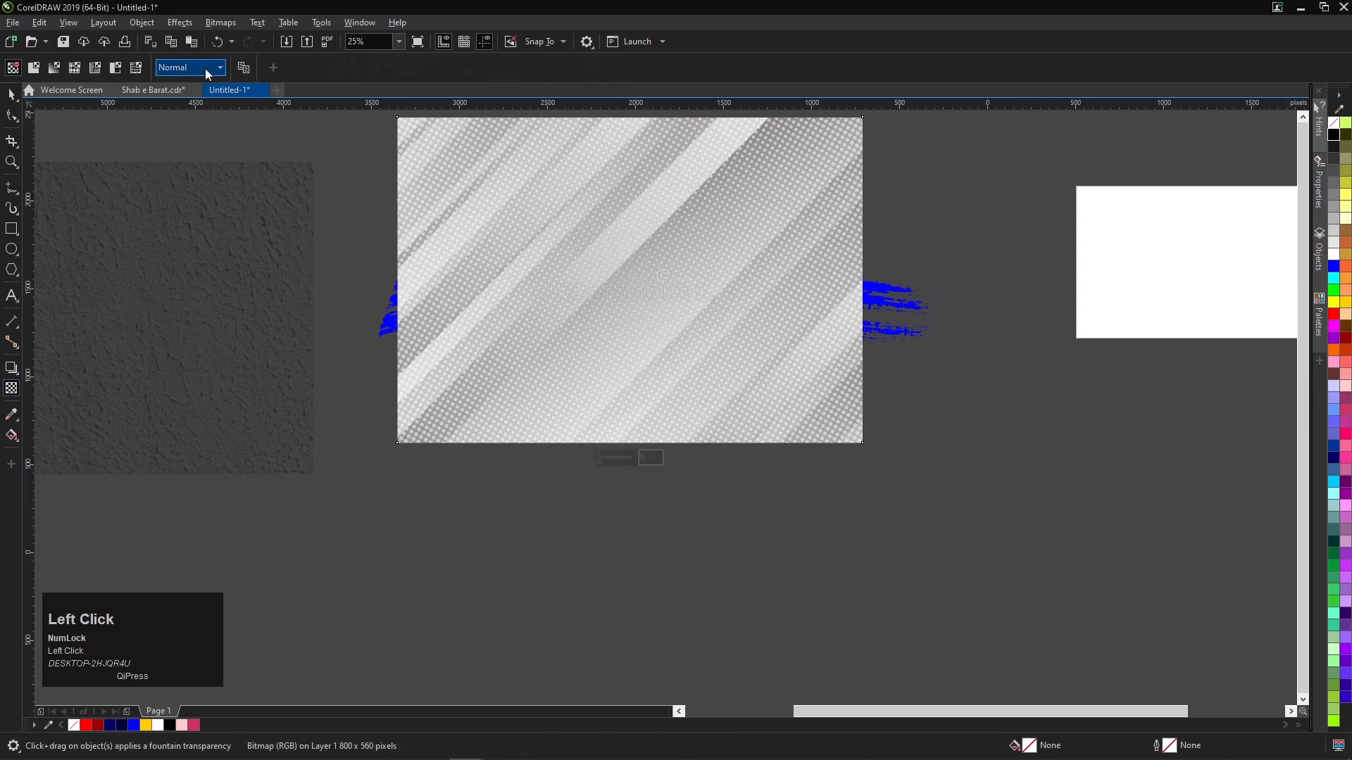
pyautogui.click(210, 67)
pyautogui.click(203, 141)
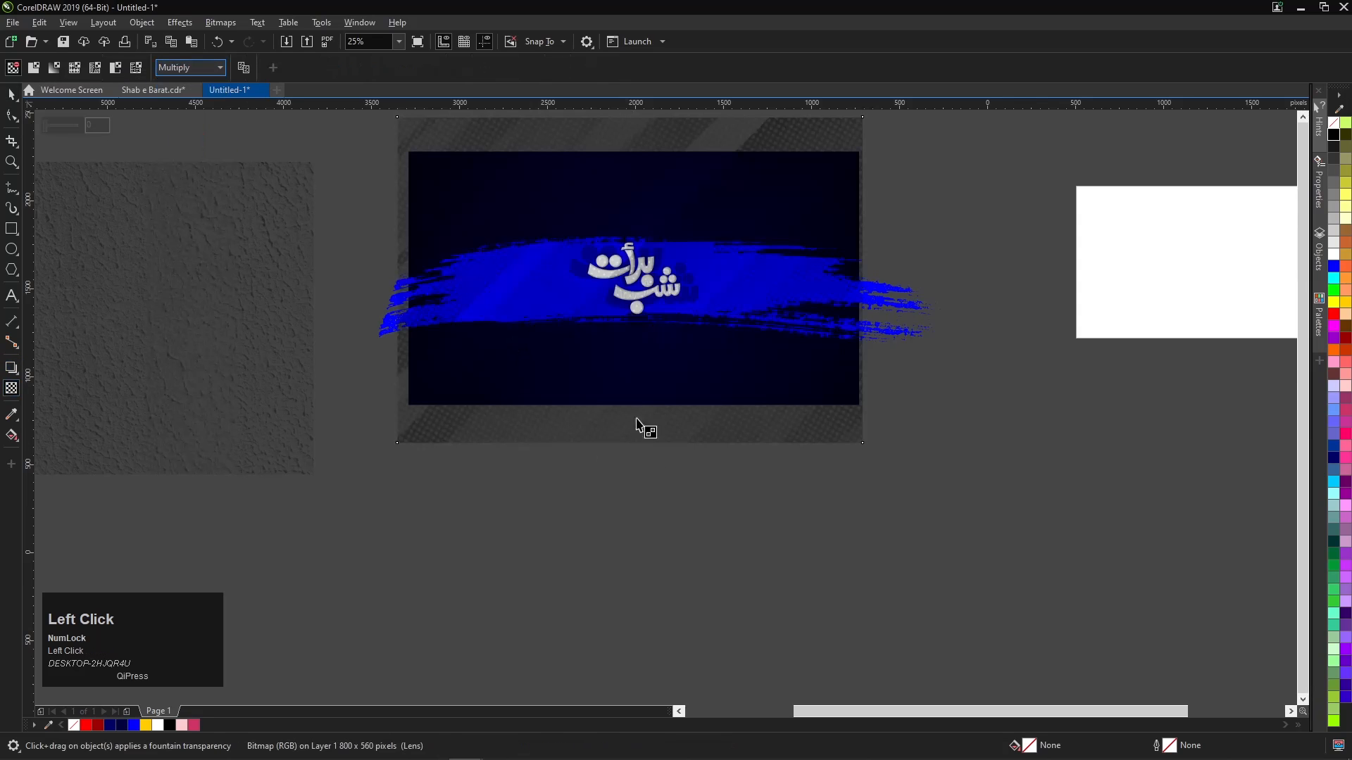
pyautogui.scroll(1, 665, 283)
pyautogui.scroll(-1, 666, 283)
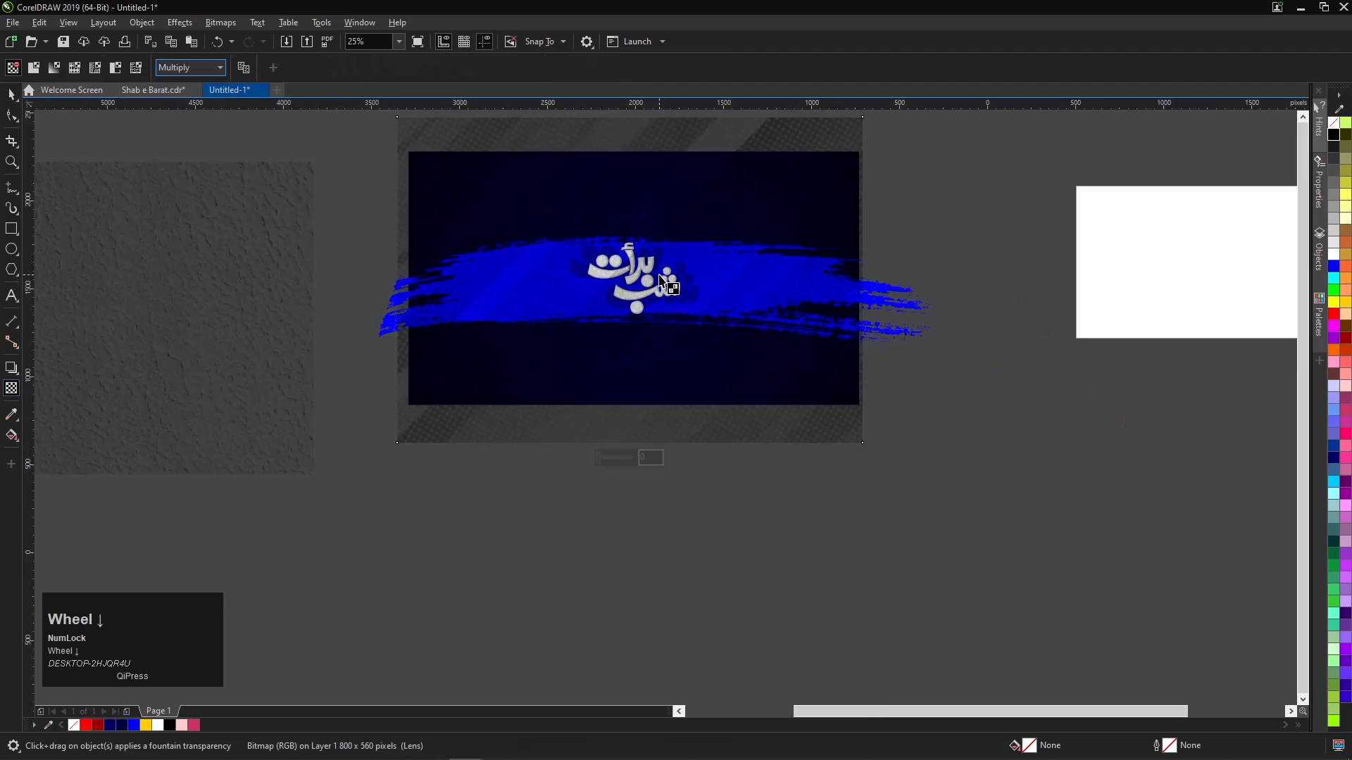
# Try both textures together over the artwork, and move the striped one off to its left and the wall one to its right.
pyautogui.click(11, 94)
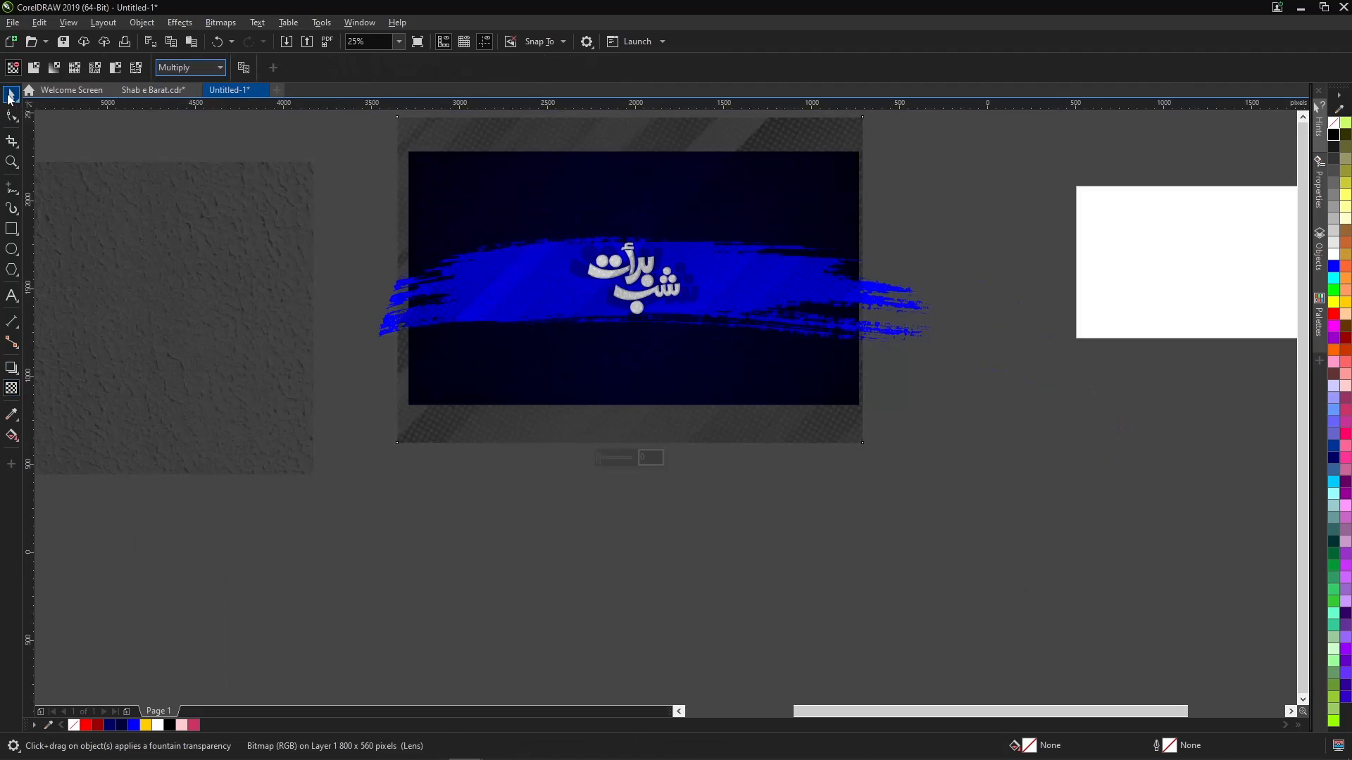
pyautogui.moveTo(224, 374); pyautogui.dragTo(639, 388)
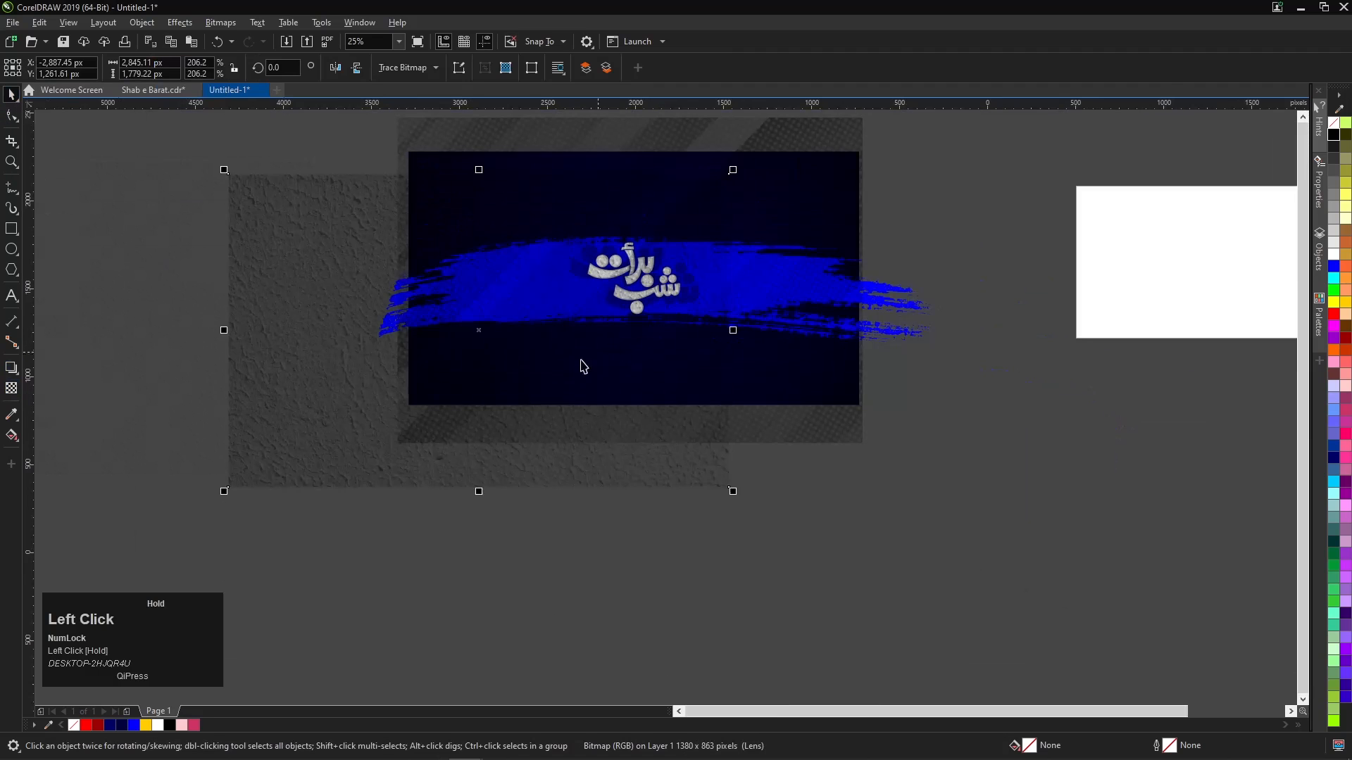
pyautogui.moveTo(320, 425); pyautogui.dragTo(483, 370)
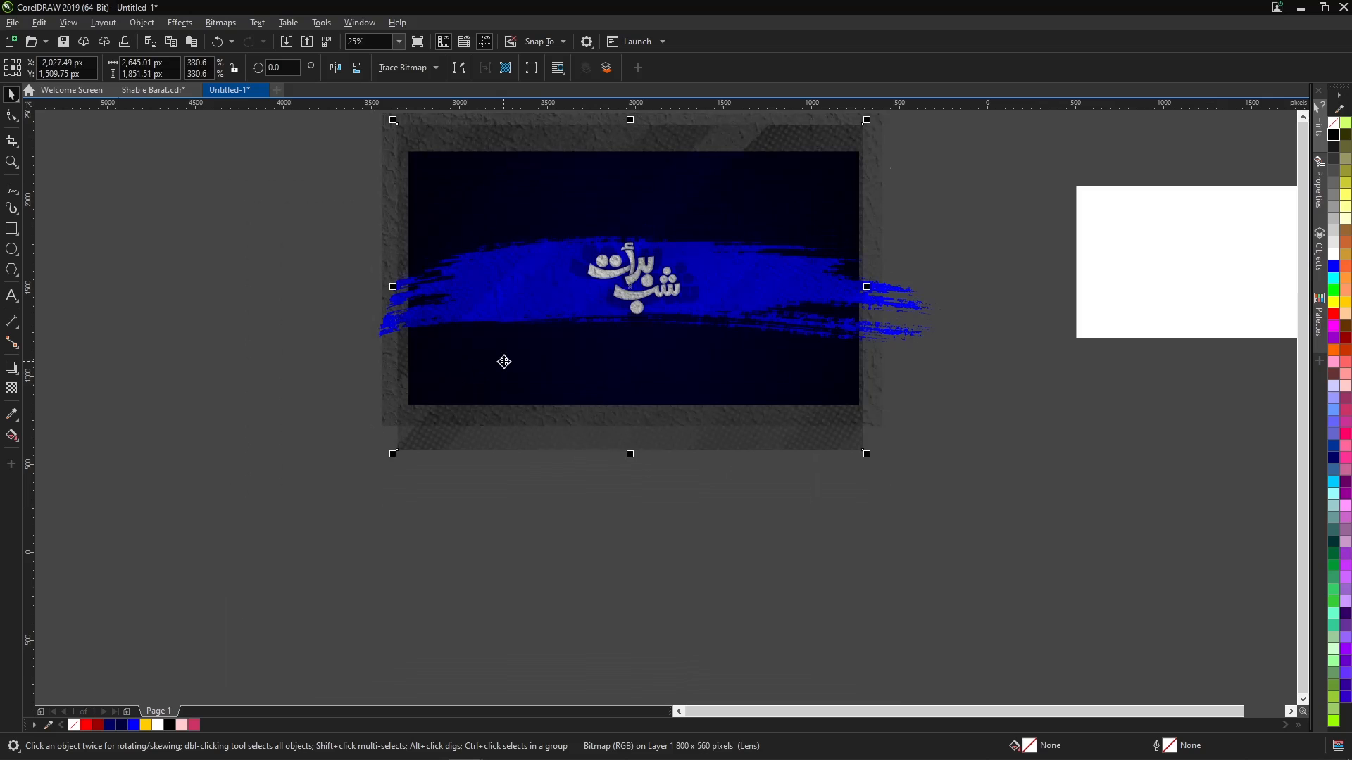
pyautogui.moveTo(504, 362); pyautogui.dragTo(2, 430)
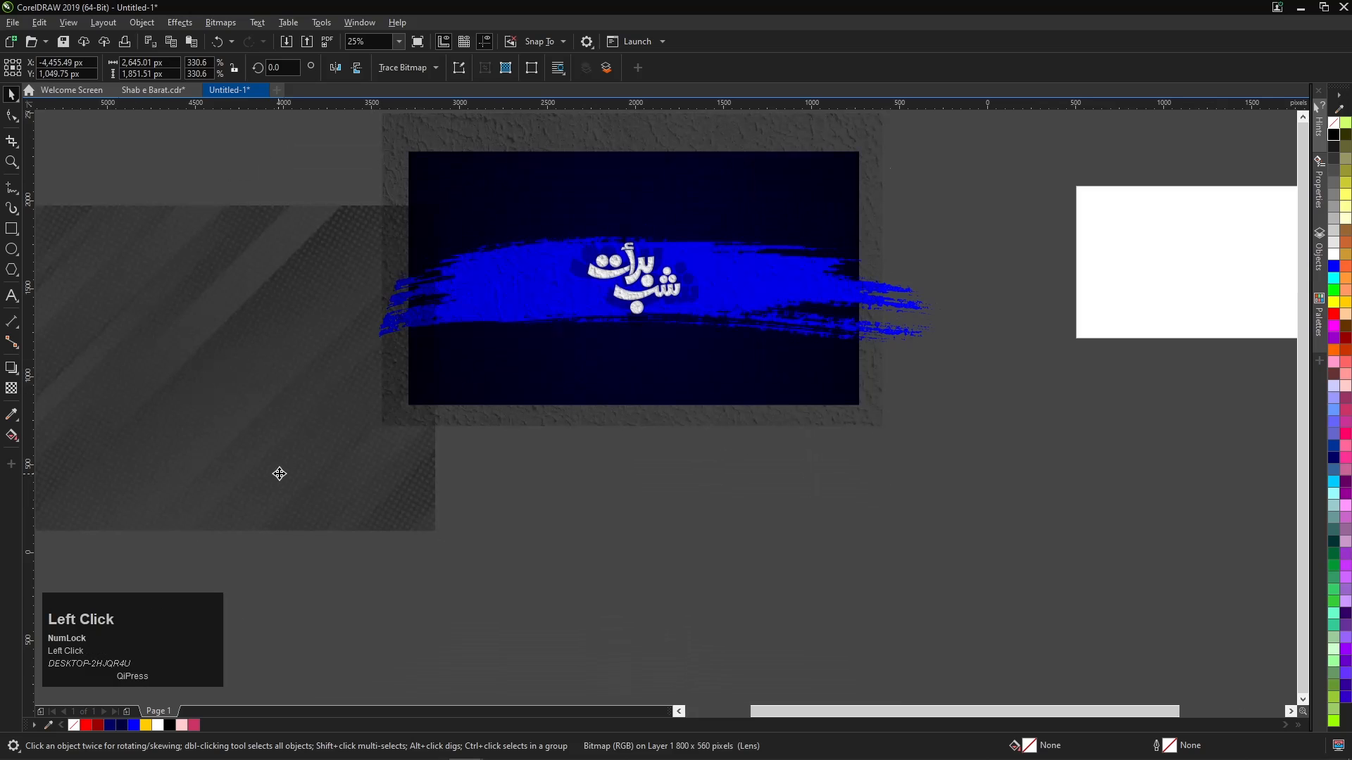
pyautogui.moveTo(432, 413); pyautogui.dragTo(943, 412)
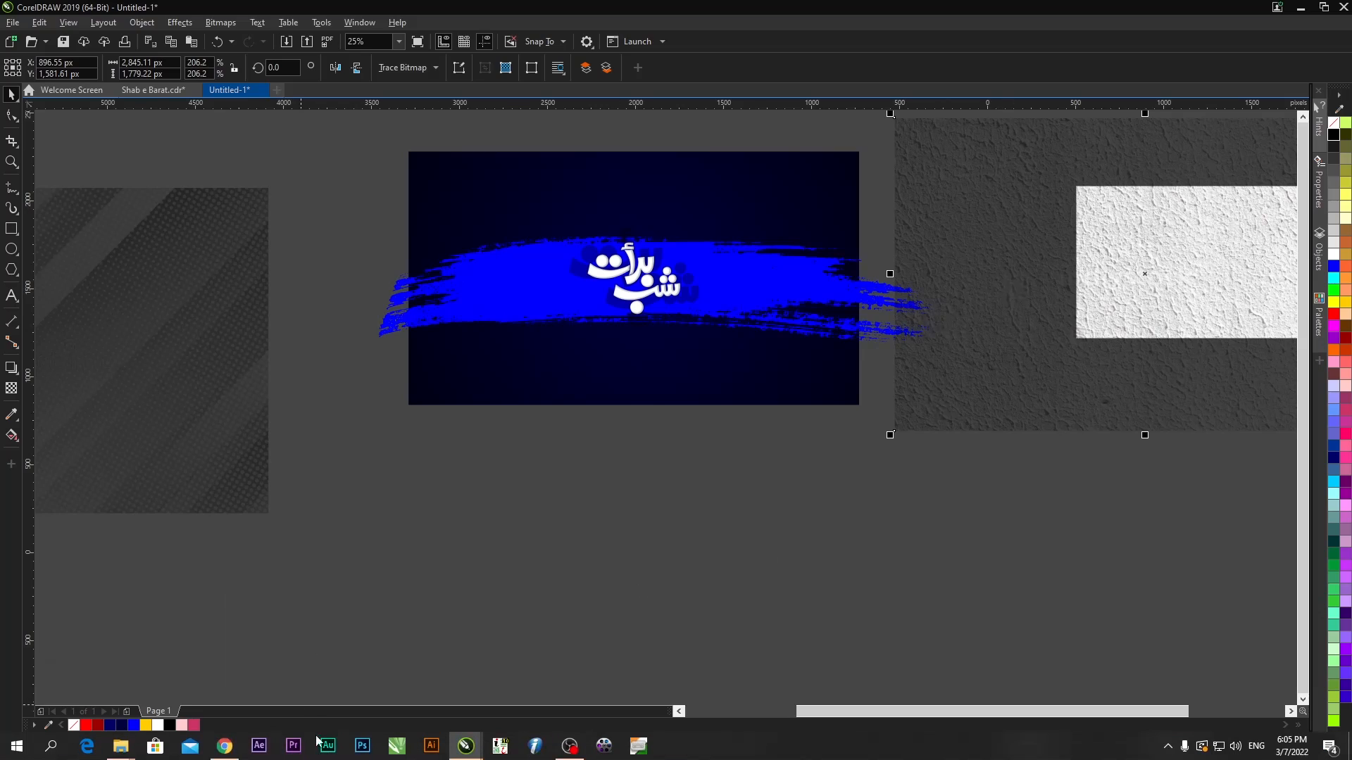
# Switch to Chrome, open the black-and-white crystal texture from Photography Life in the image results and copy the image.
pyautogui.click(225, 755)
pyautogui.scroll(-8, 367, 330)
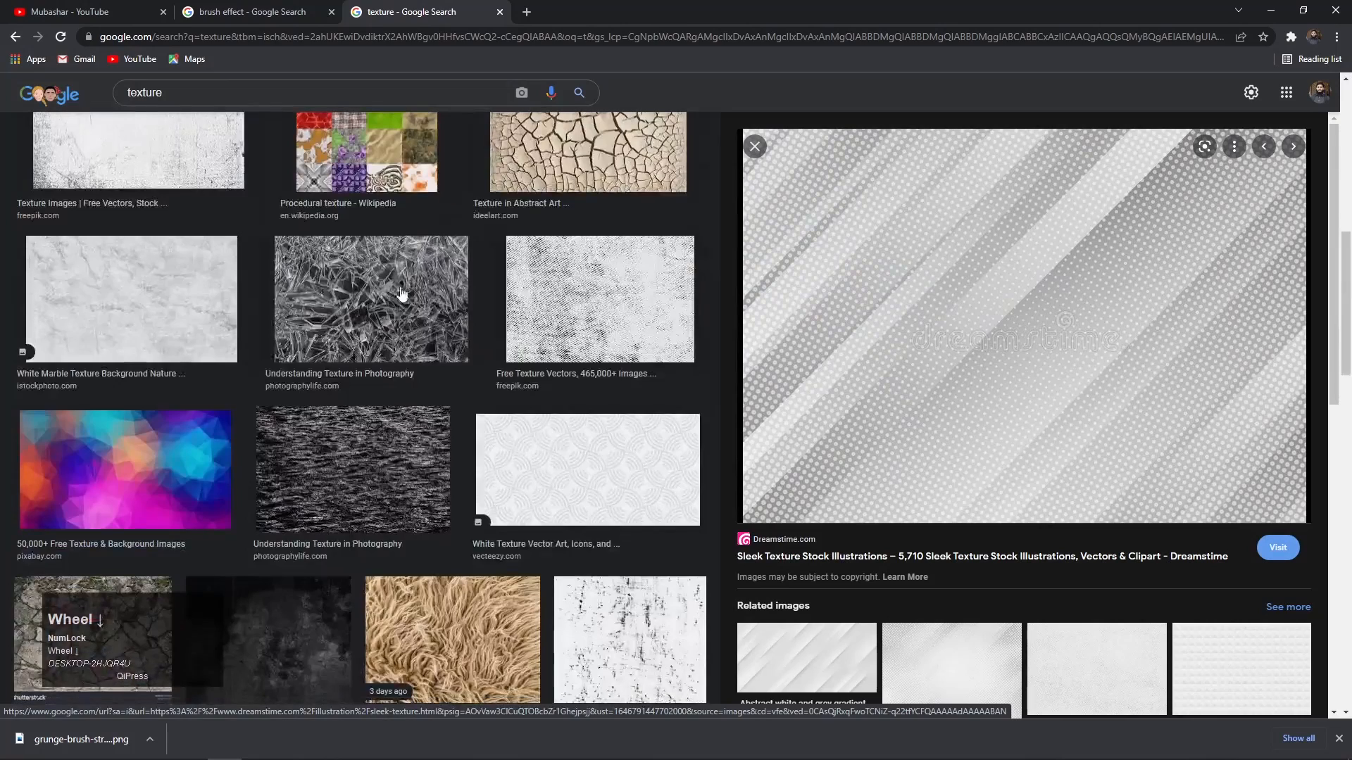
pyautogui.click(380, 281)
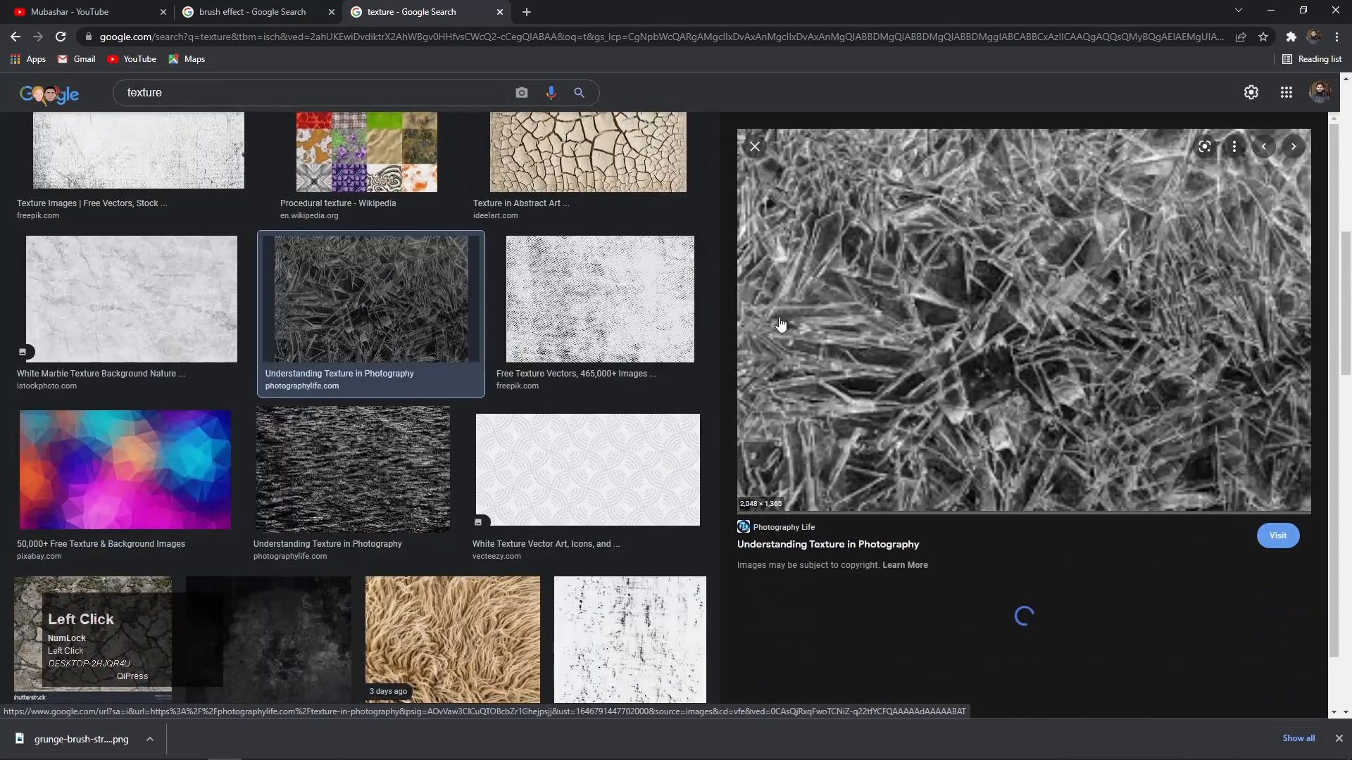
pyautogui.rightClick(798, 250)
pyautogui.click(848, 411)
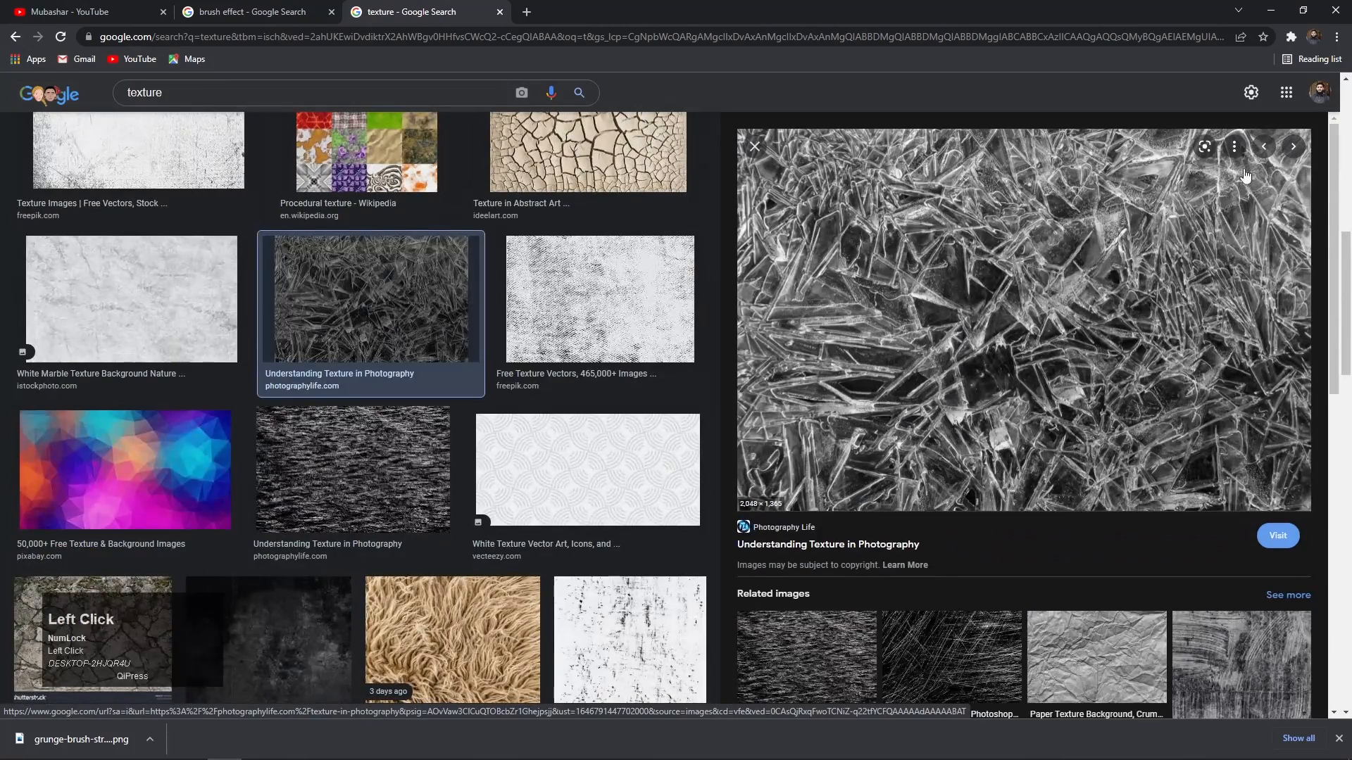
# Return to CorelDRAW, paste the crystal texture and place it over the artwork, enlarged to about 3058 × 2038 px.
pyautogui.click(1279, 9)
pyautogui.click(461, 486)
pyautogui.hotkey('ctrl', 'v')
pyautogui.moveTo(1124, 334); pyautogui.dragTo(540, 353)
pyautogui.moveTo(448, 406); pyautogui.dragTo(357, 484)
# Set the crystal texture's transparency merge mode to Multiply.
pyautogui.click(11, 388)
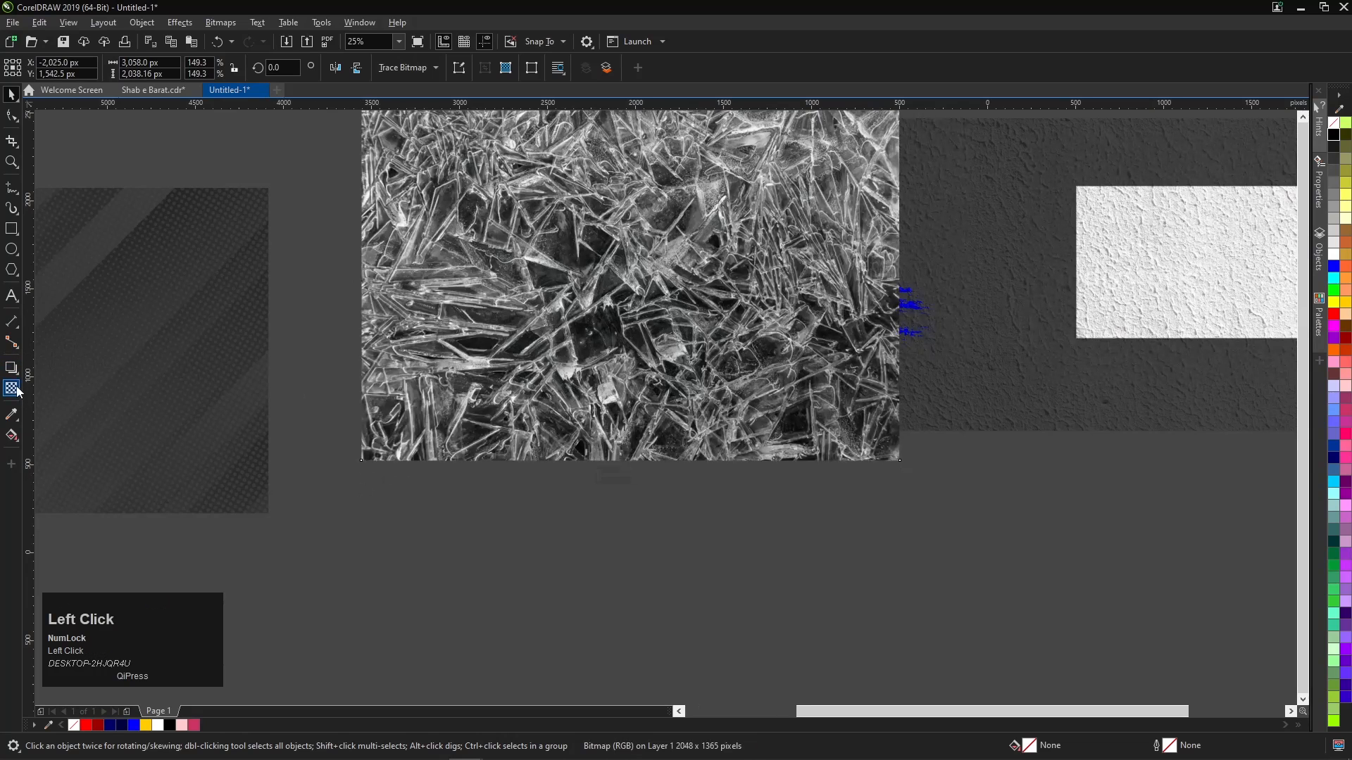
pyautogui.click(178, 69)
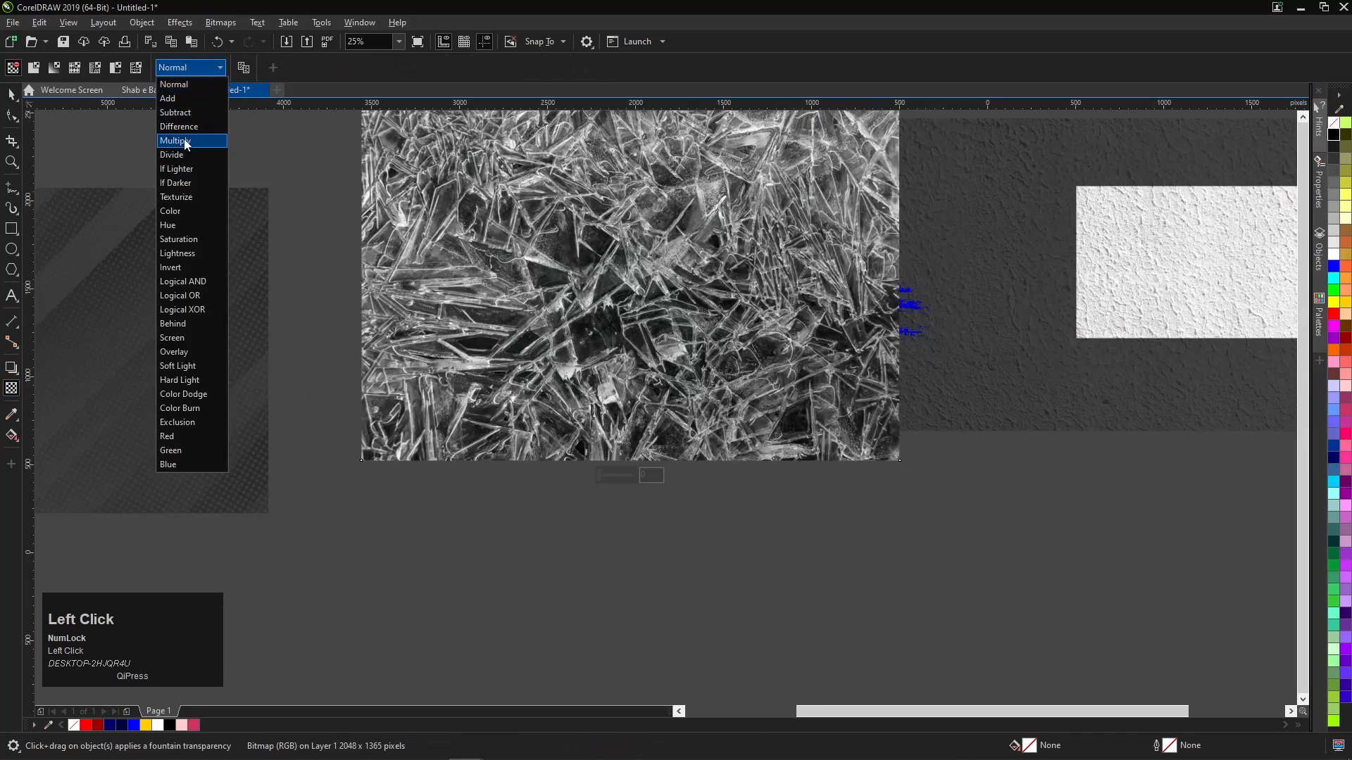
pyautogui.click(184, 138)
pyautogui.scroll(1, 708, 256)
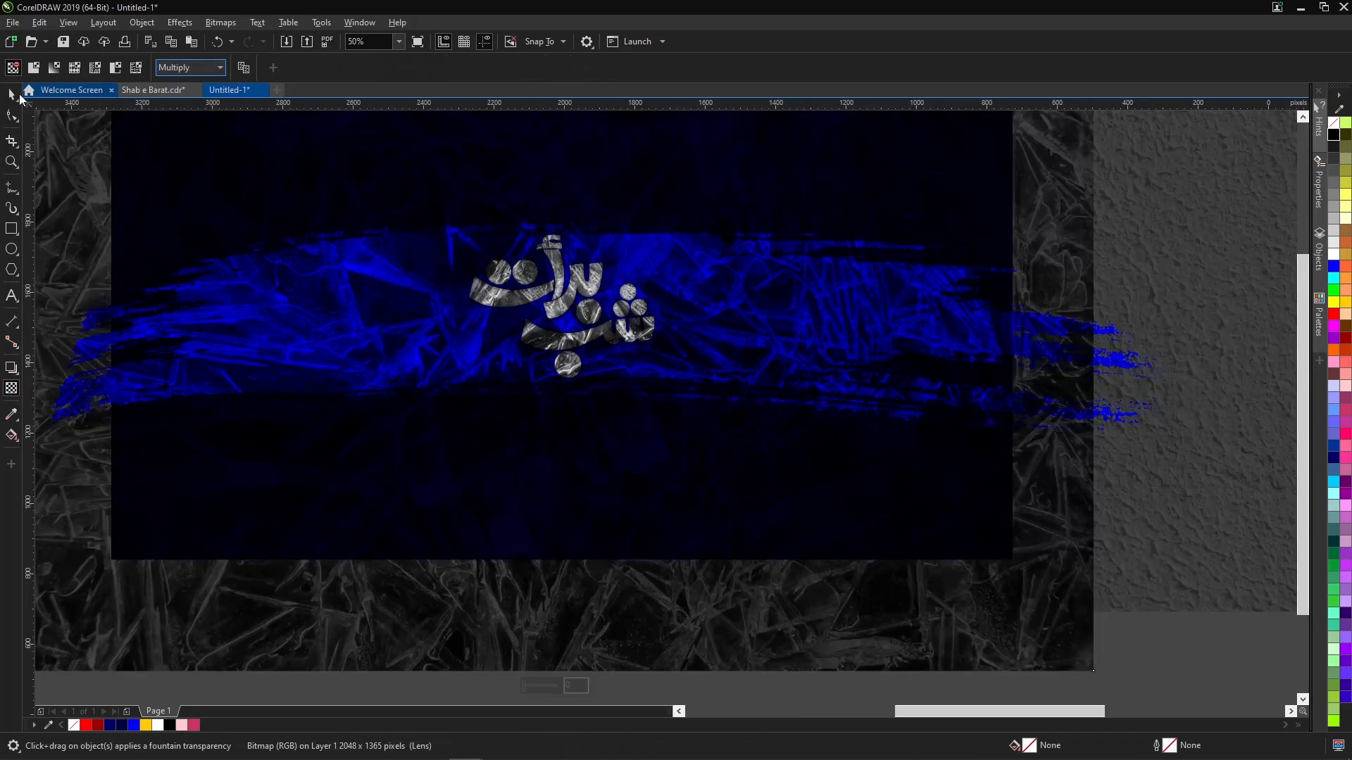
# Send the crystal texture back one level and shrink it about its centre to about 2634 × 1756 px.
pyautogui.click(10, 95)
pyautogui.scroll(-1, 721, 288)
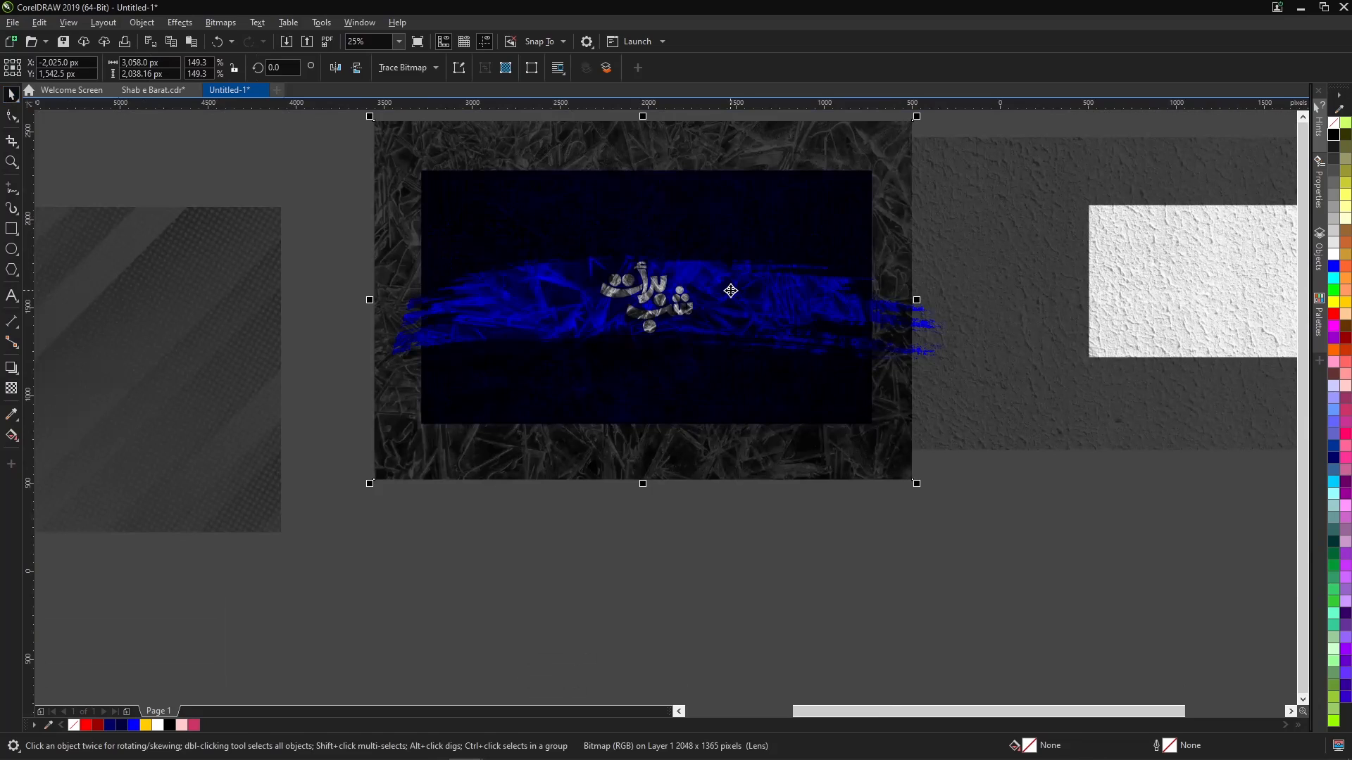
pyautogui.hotkey('ctrl', 'pagedown')
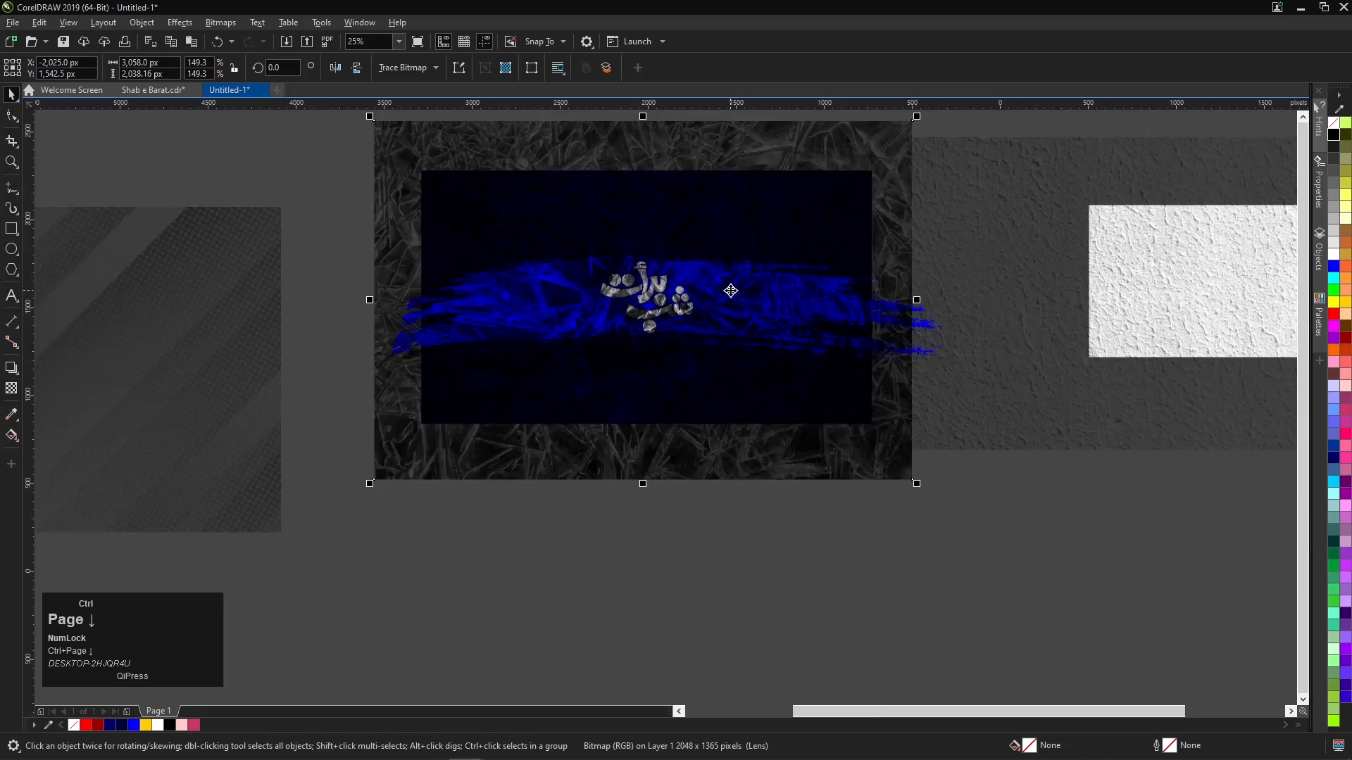
pyautogui.scroll(1, 592, 386)
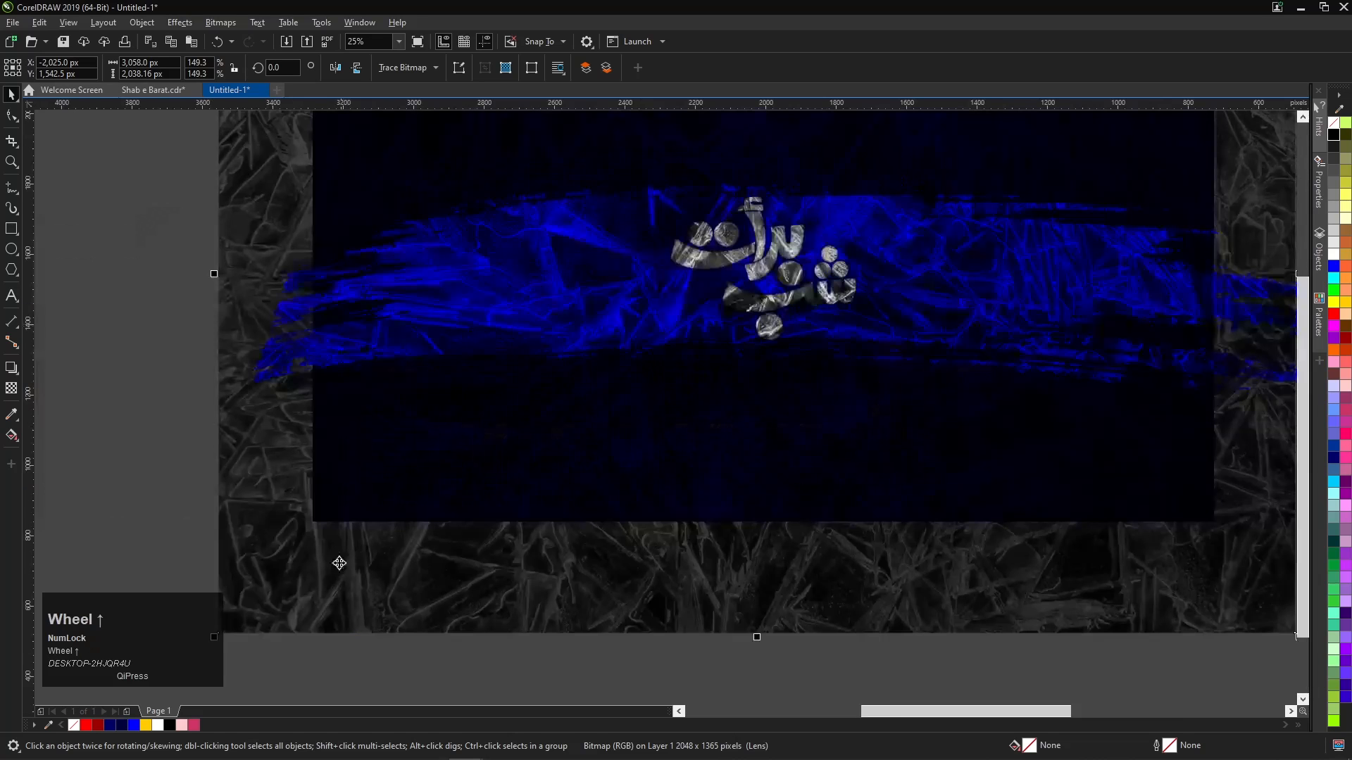
pyautogui.scroll(-1, 254, 599)
pyautogui.moveTo(319, 573); pyautogui.dragTo(347, 569)
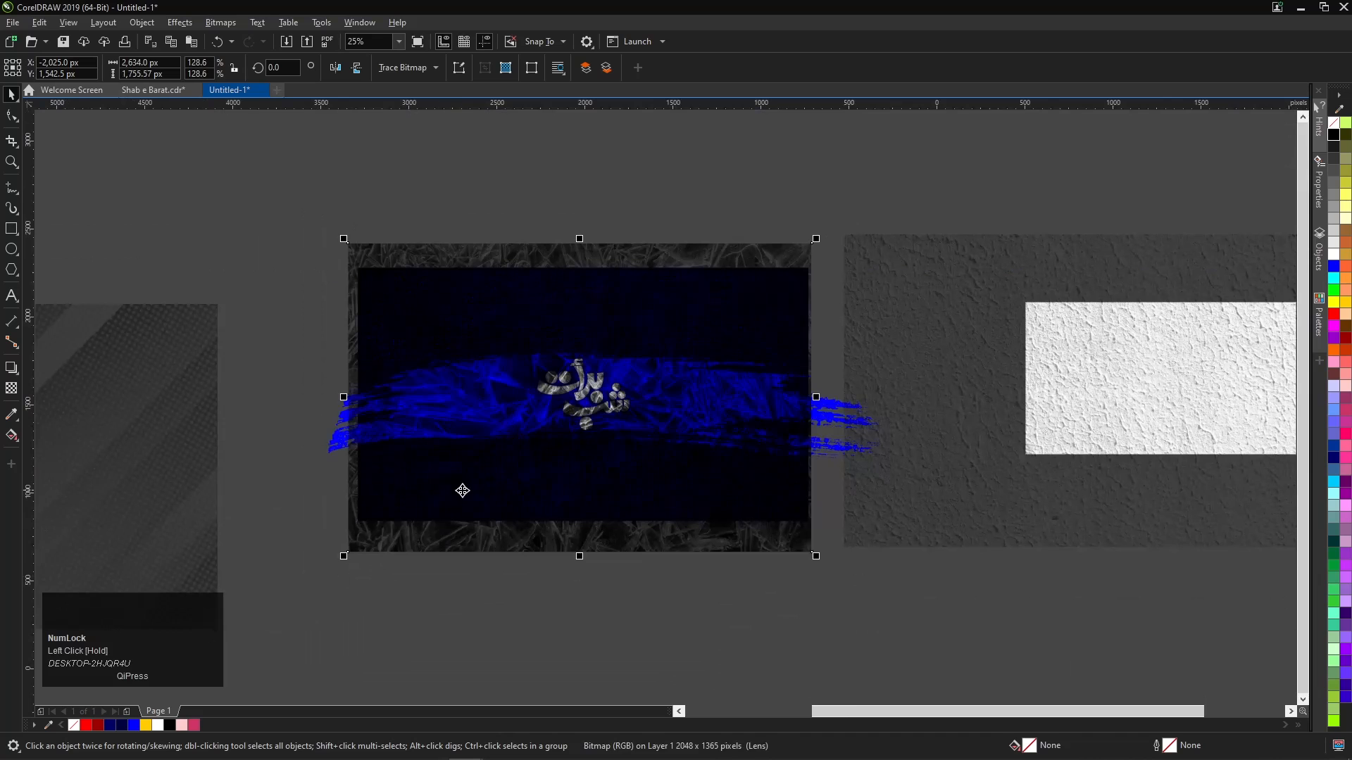
# Try the crystal texture at different stacking levels, placing it between the brush stroke and the gradient background.
pyautogui.hotkey('ctrl', 'pageup')
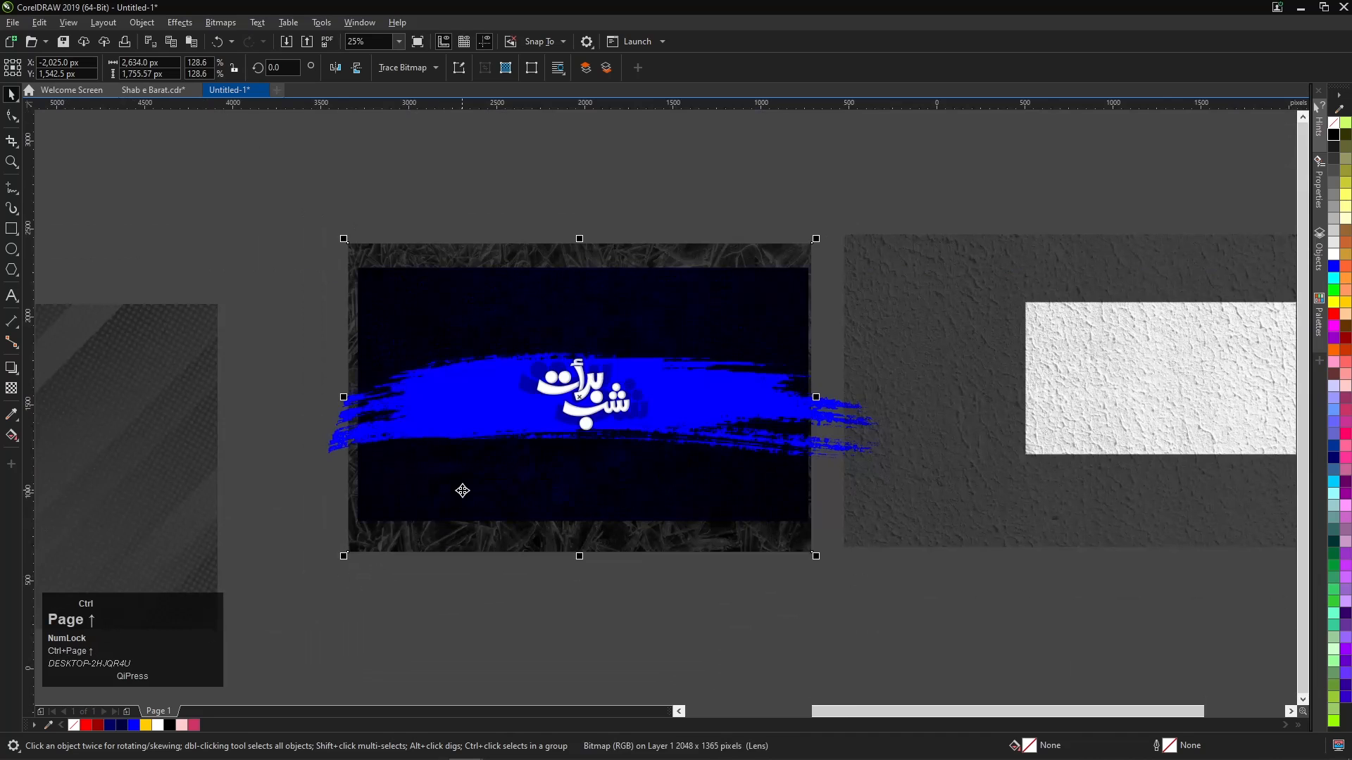
pyautogui.hotkey('ctrl', 'pagedown')
pyautogui.scroll(1, 470, 430)
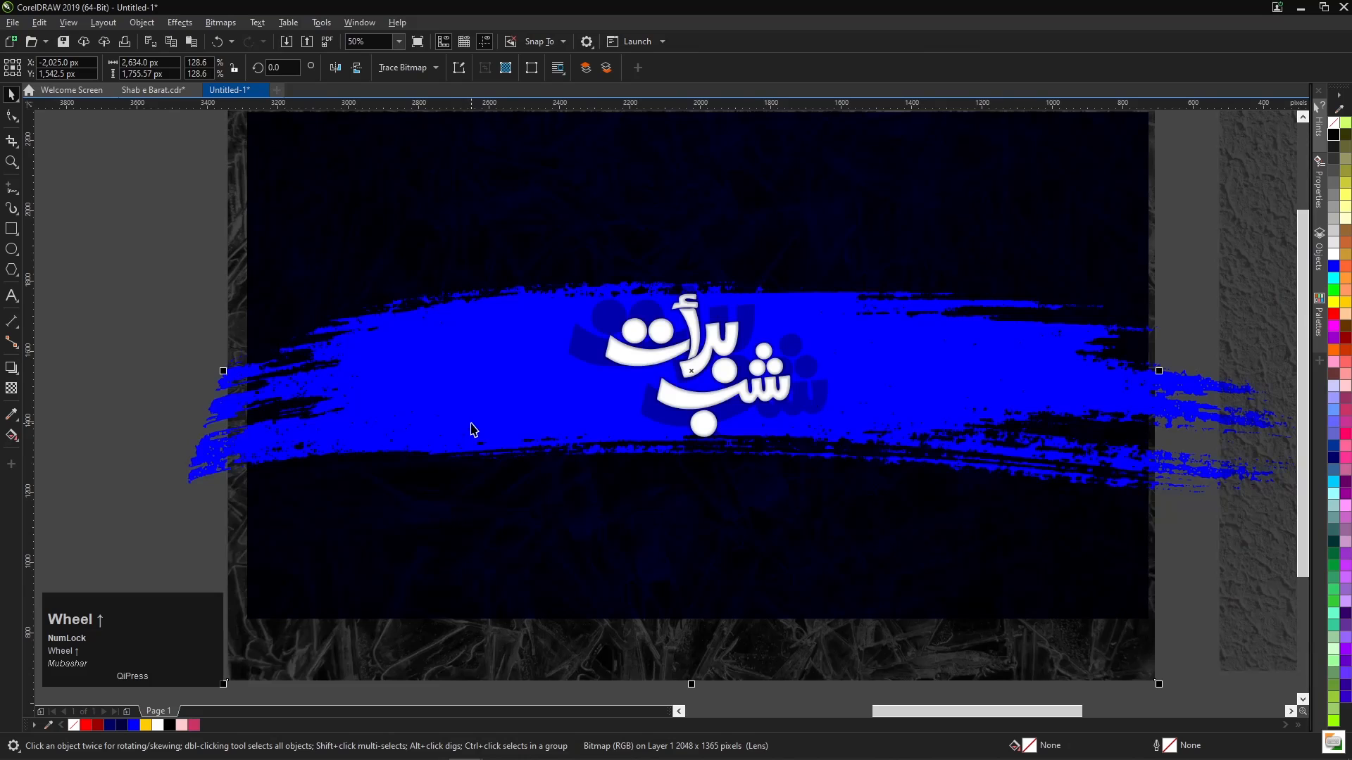
pyautogui.hotkey('ctrl', 'pagedown')
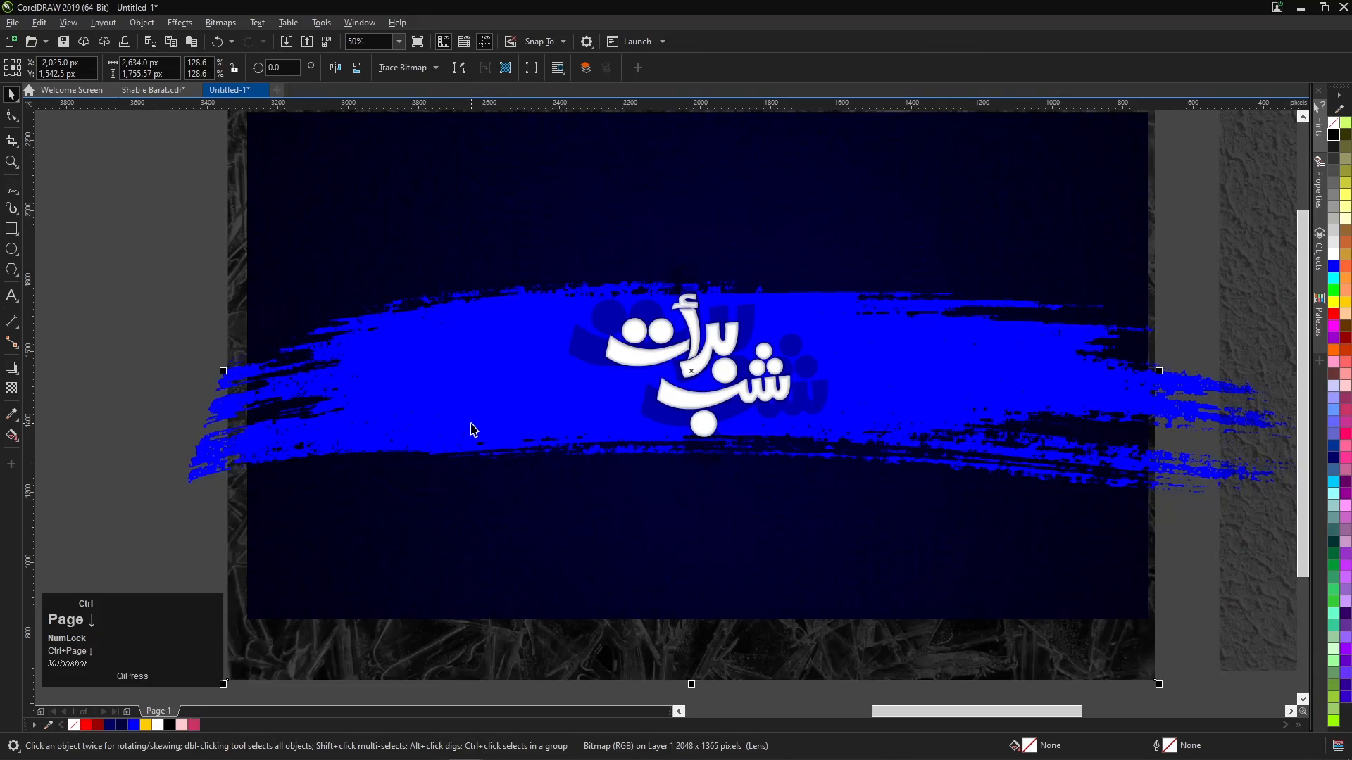
pyautogui.hotkey('ctrl', 'pageup')
pyautogui.hotkey('ctrl', 'pagedown')
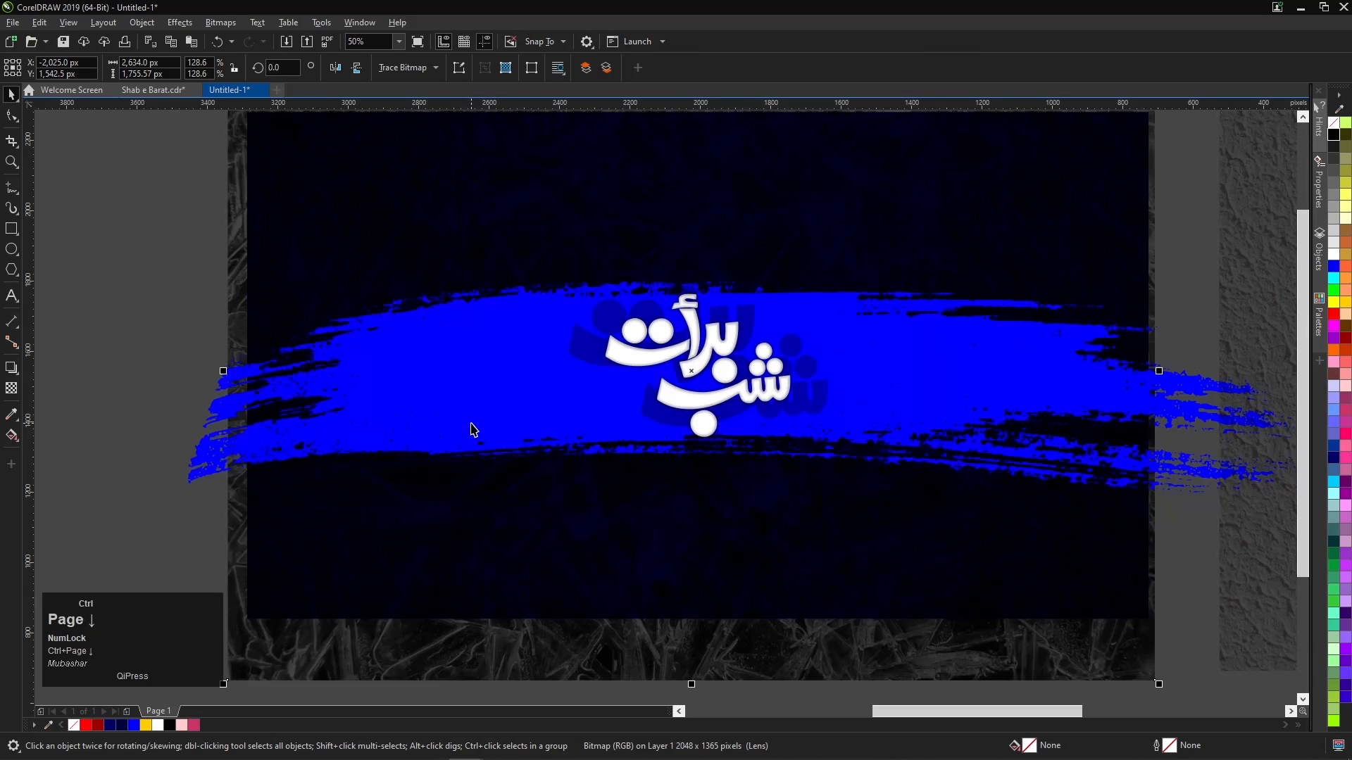
# Move the crystal texture off the artwork and delete it.
pyautogui.scroll(-4, 476, 427)
pyautogui.moveTo(492, 468); pyautogui.dragTo(774, 501)
pyautogui.press('Delete')
# Try the wall texture over the artwork, and move it back off to the right.
pyautogui.moveTo(739, 422); pyautogui.dragTo(516, 432)
pyautogui.scroll(1, 516, 432)
pyautogui.scroll(3, 516, 433)
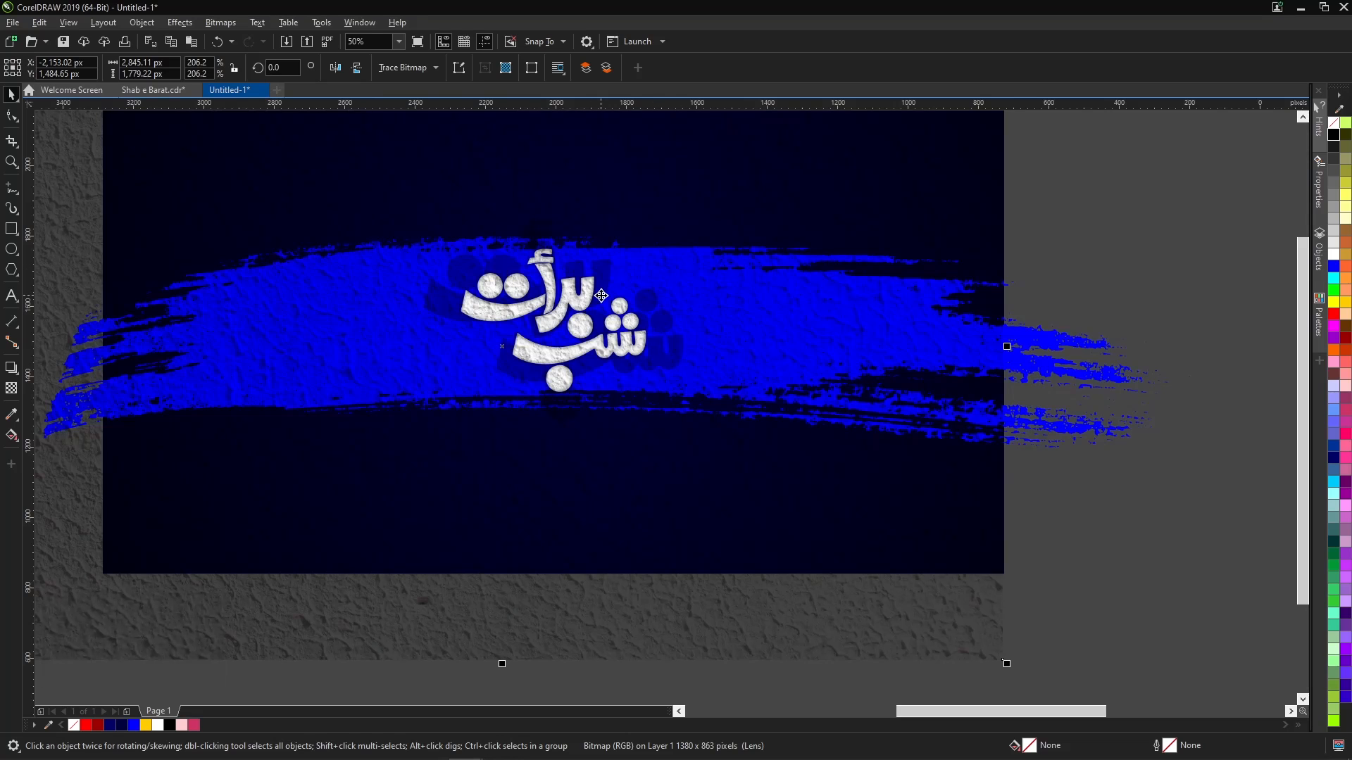
pyautogui.scroll(-2, 554, 449)
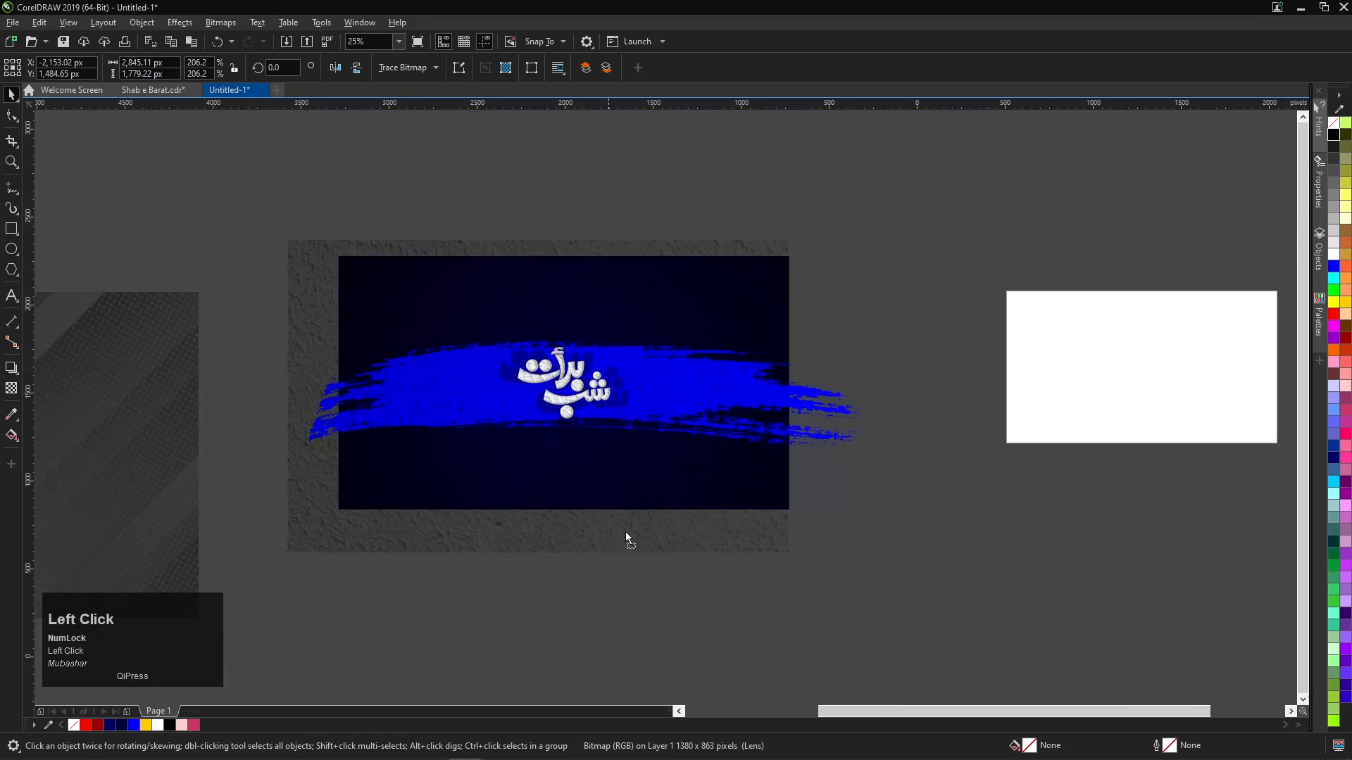
pyautogui.moveTo(600, 535); pyautogui.dragTo(1168, 431)
# PowerClip the brush stroke and the calligraphy with its shadow inside the gradient background rectangle.
pyautogui.moveTo(294, 303); pyautogui.dragTo(898, 493)
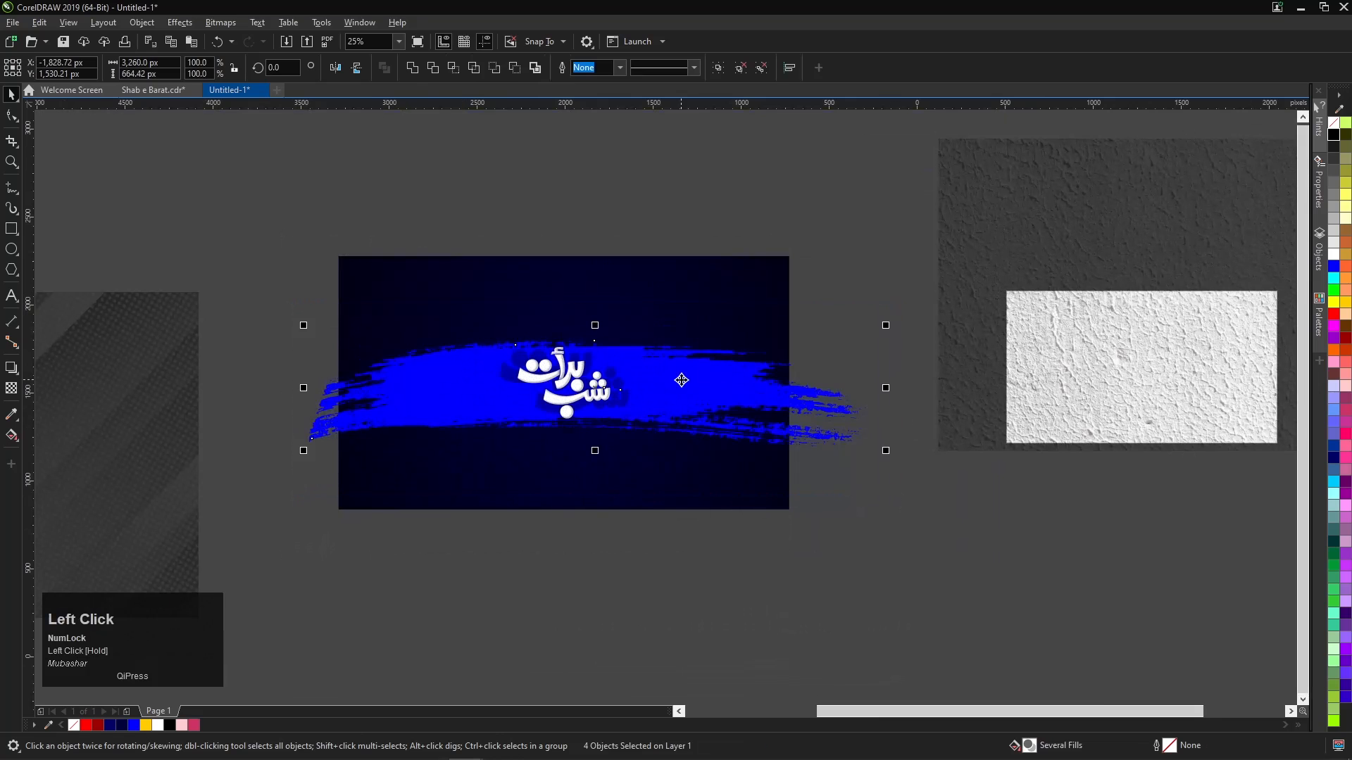
pyautogui.rightClick(682, 381)
pyautogui.click(742, 548)
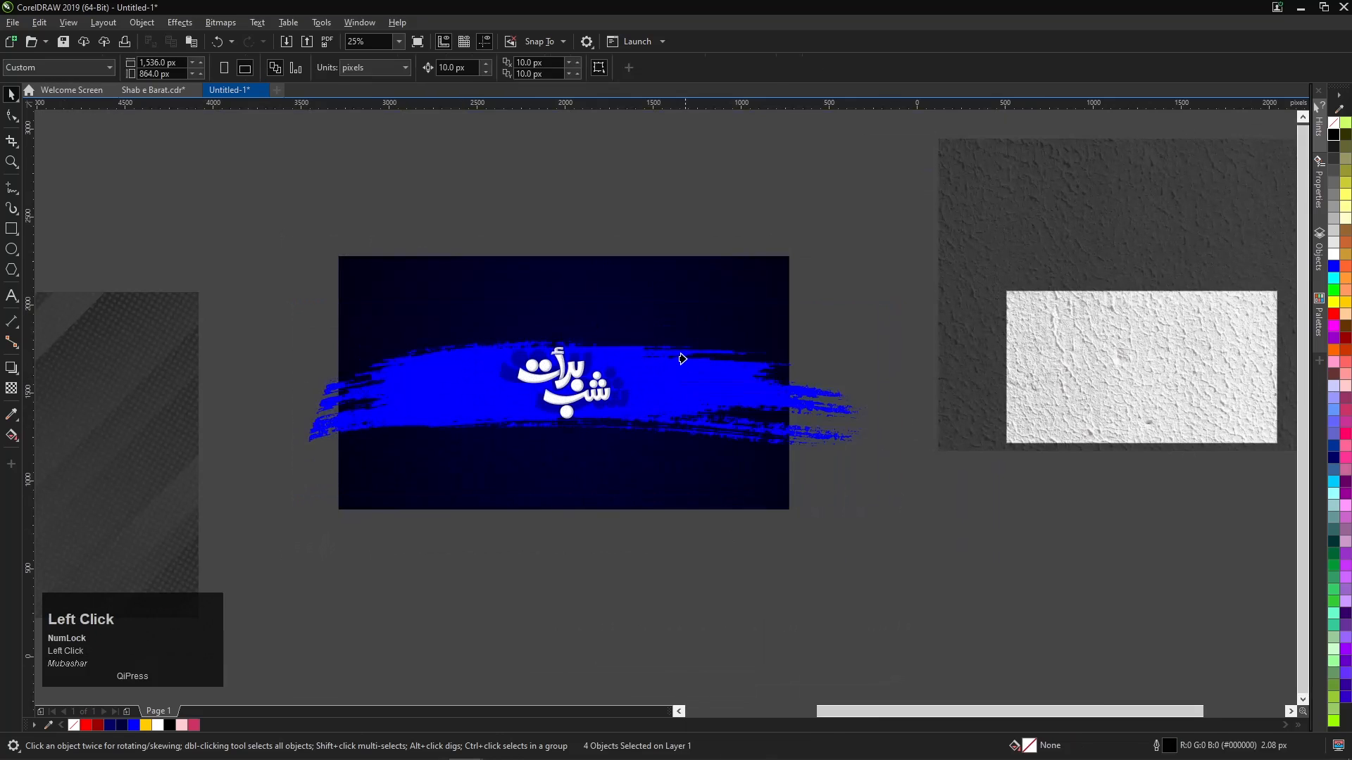
pyautogui.click(707, 284)
# Centre the wall texture horizontally and vertically on the background rectangle.
pyautogui.click(1121, 290)
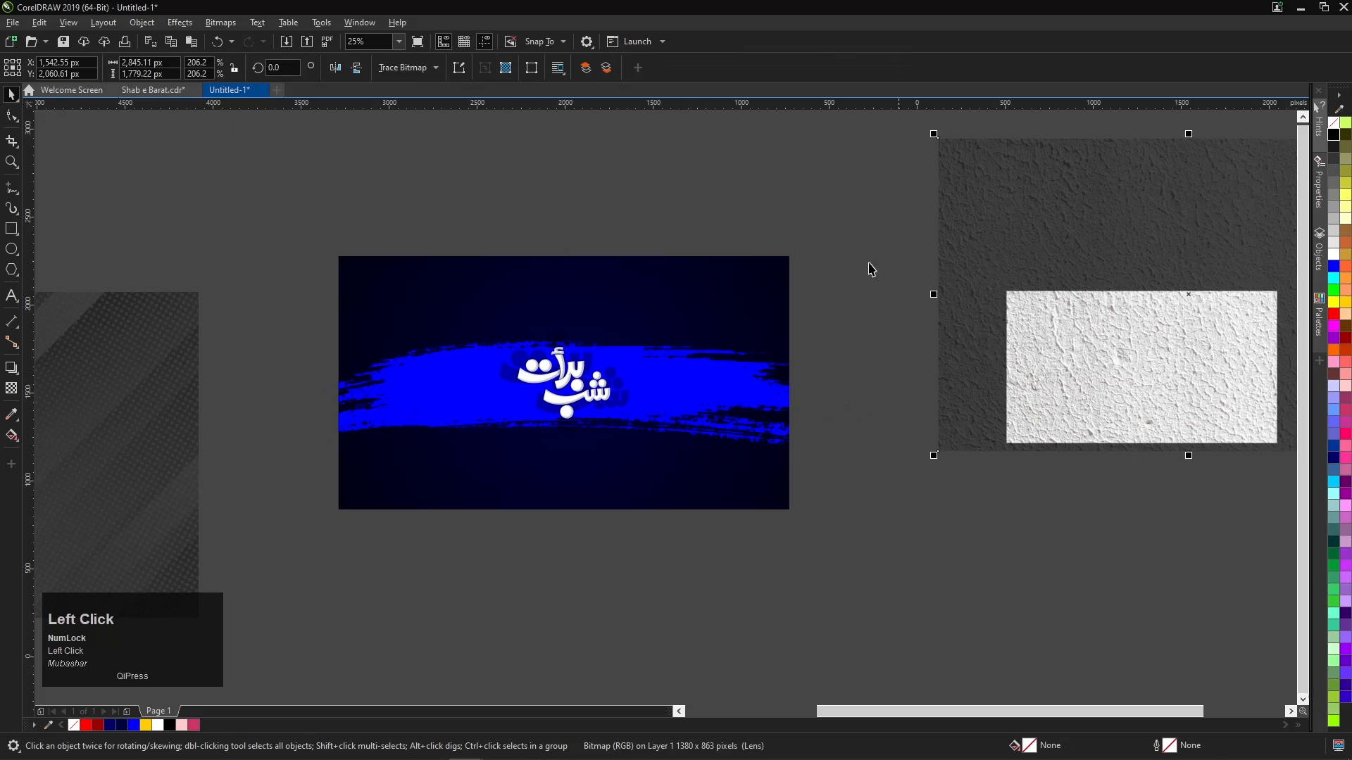
pyautogui.keyDown('shift'); pyautogui.click(725, 265); pyautogui.keyUp('shift')
pyautogui.press('c')
pyautogui.press('e')
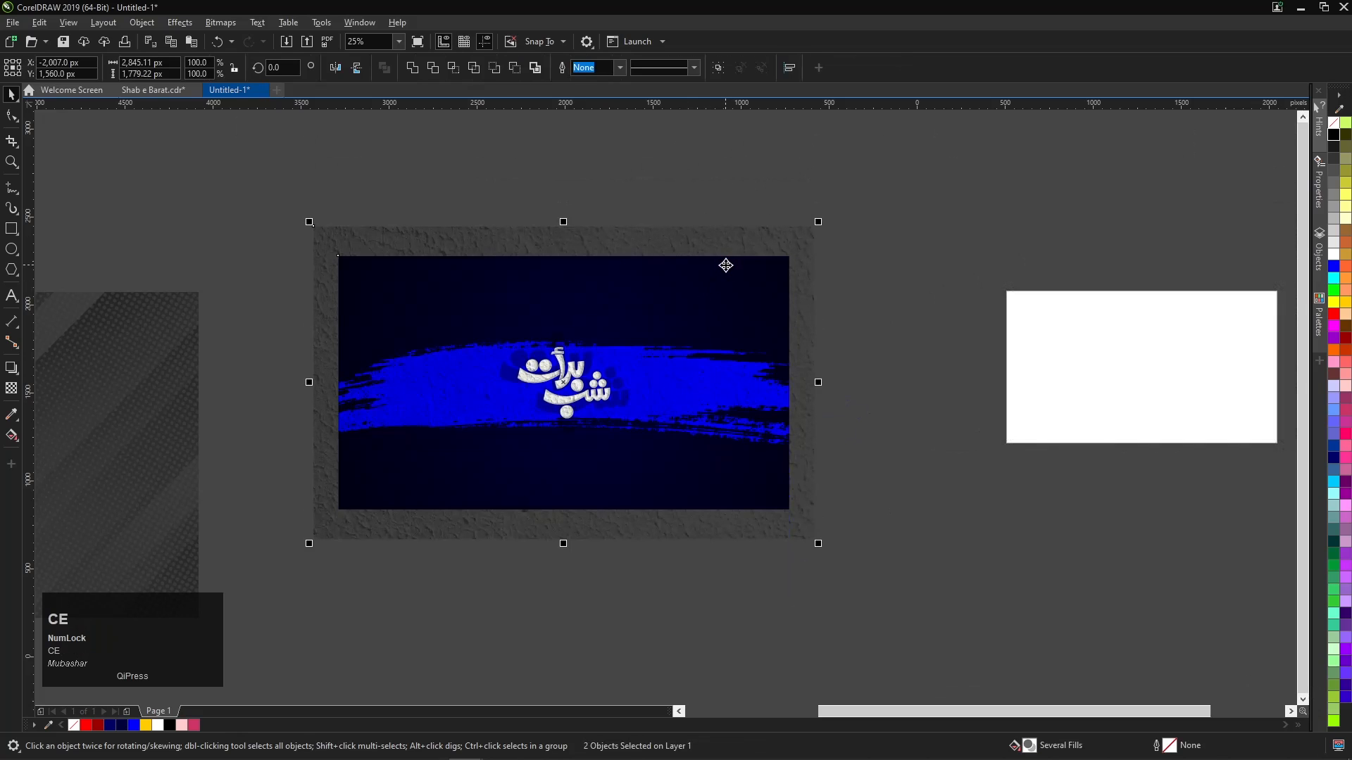
# Send the wall texture back one level and PowerClip it inside the background rectangle.
pyautogui.click(675, 551)
pyautogui.click(604, 535)
pyautogui.hotkey('ctrl', 'pagedown')
pyautogui.rightClick(612, 532)
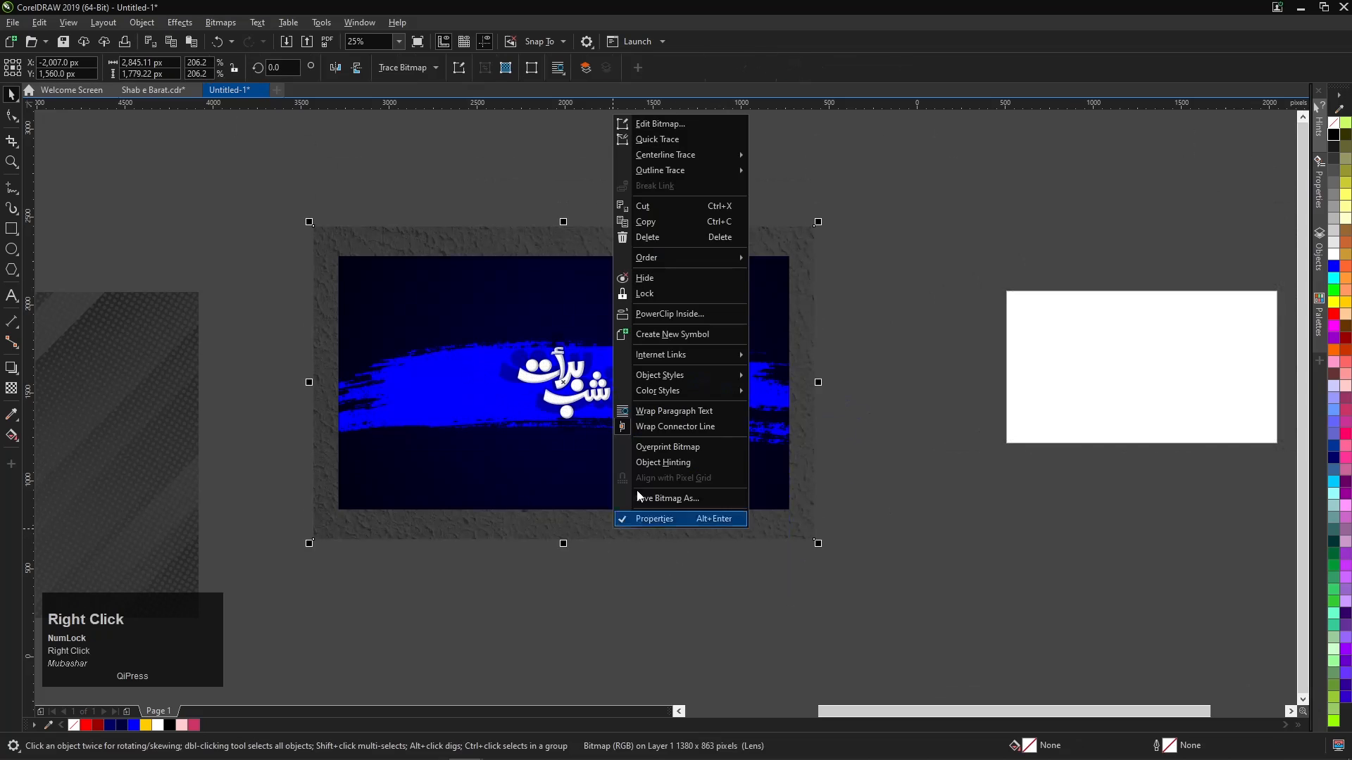
pyautogui.click(671, 310)
pyautogui.click(634, 316)
# Edit the PowerClip contents, send the wall texture behind the calligraphy but above the brush stroke, and finish editing.
pyautogui.doubleClick(621, 324)
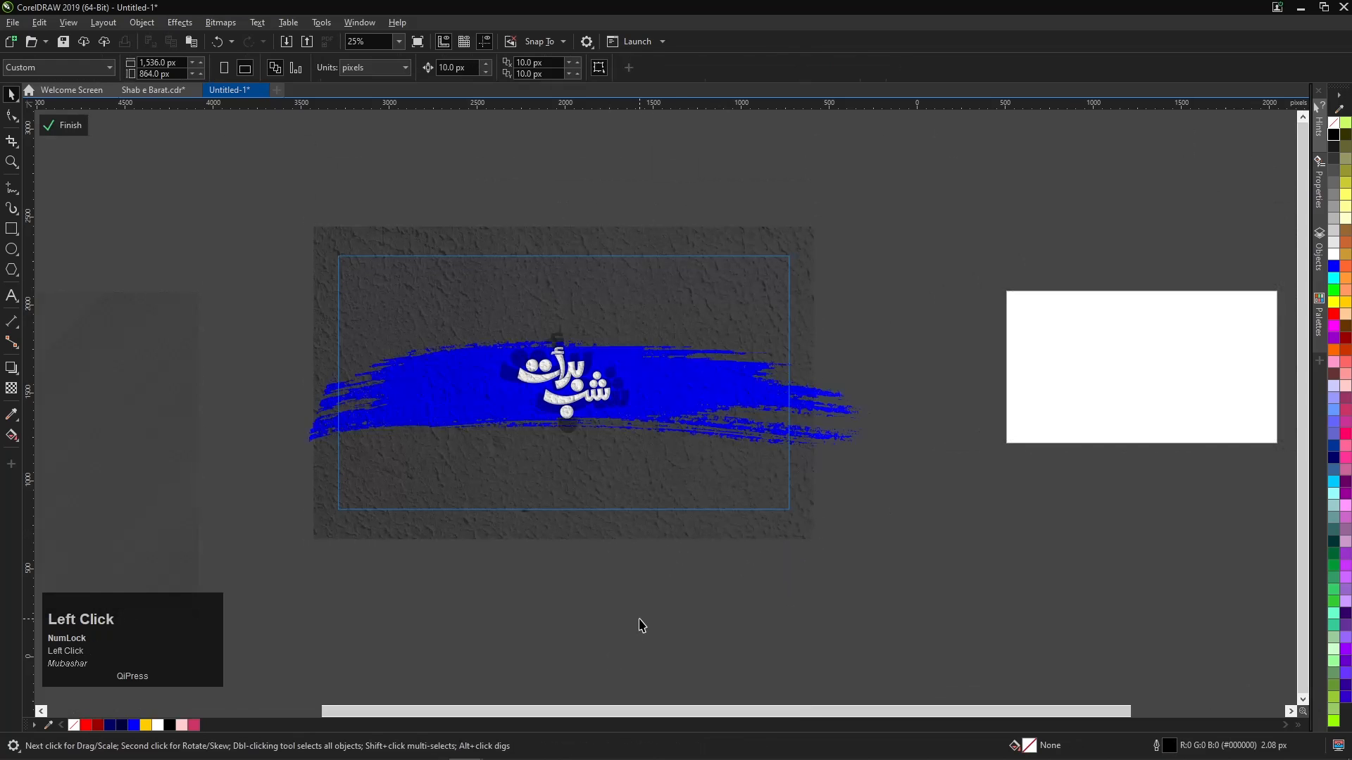
pyautogui.click(568, 519)
pyautogui.hotkey('ctrl', 'pagedown')
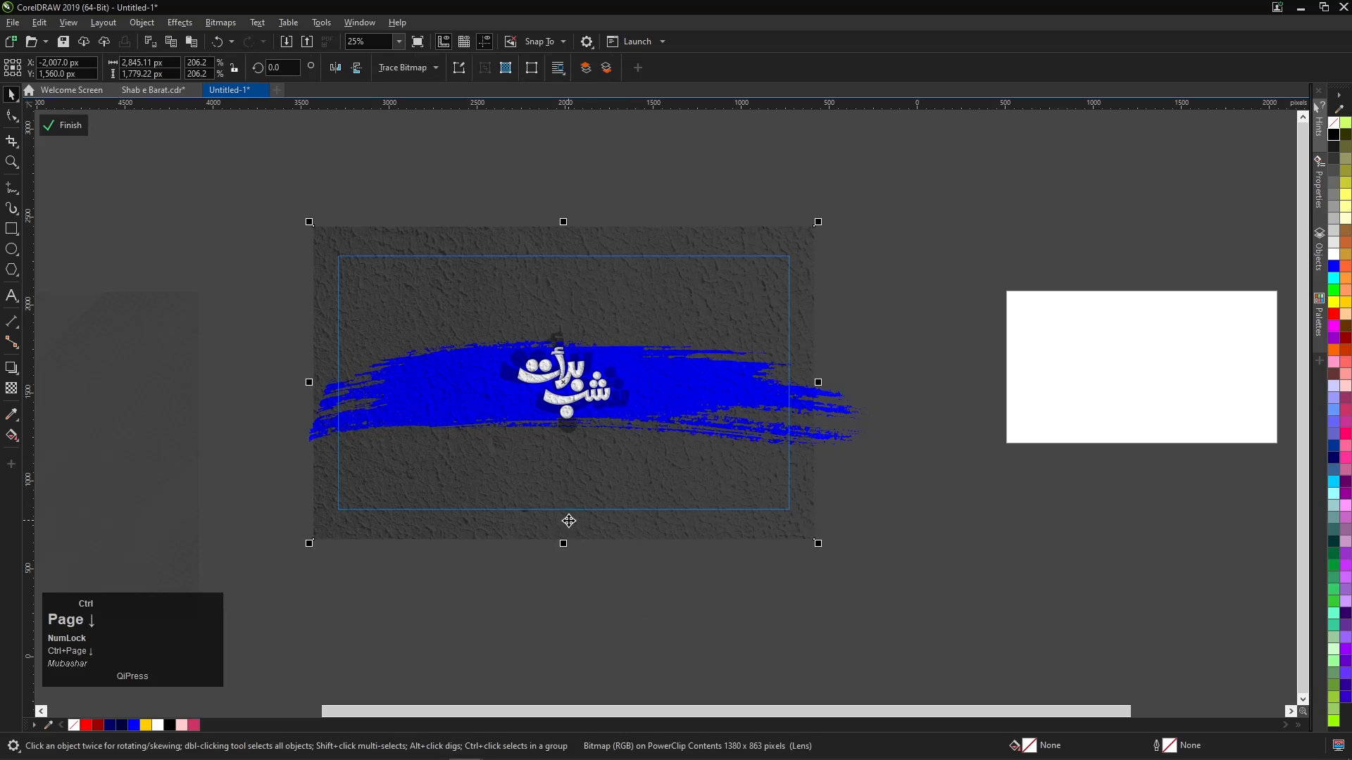
pyautogui.scroll(-1, 615, 308)
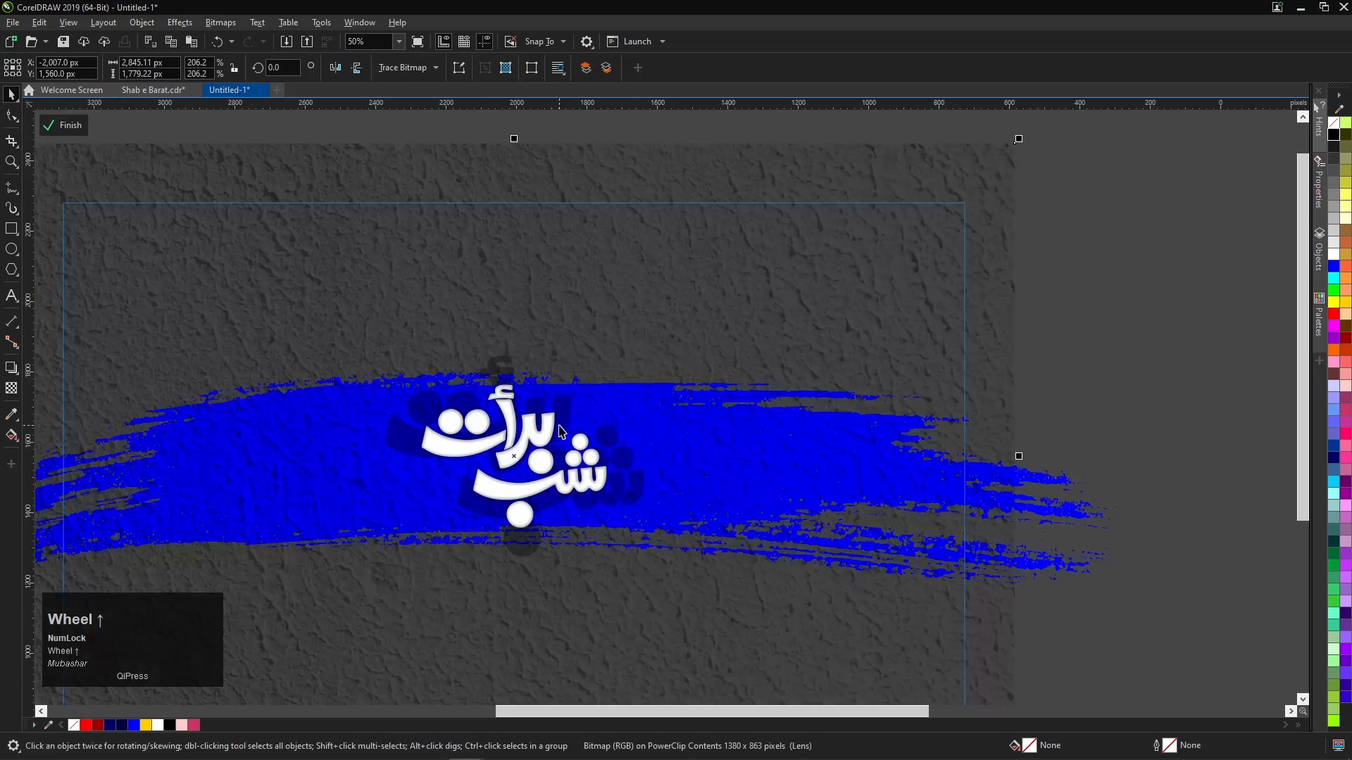
pyautogui.scroll(-3, 629, 352)
pyautogui.scroll(5, 614, 367)
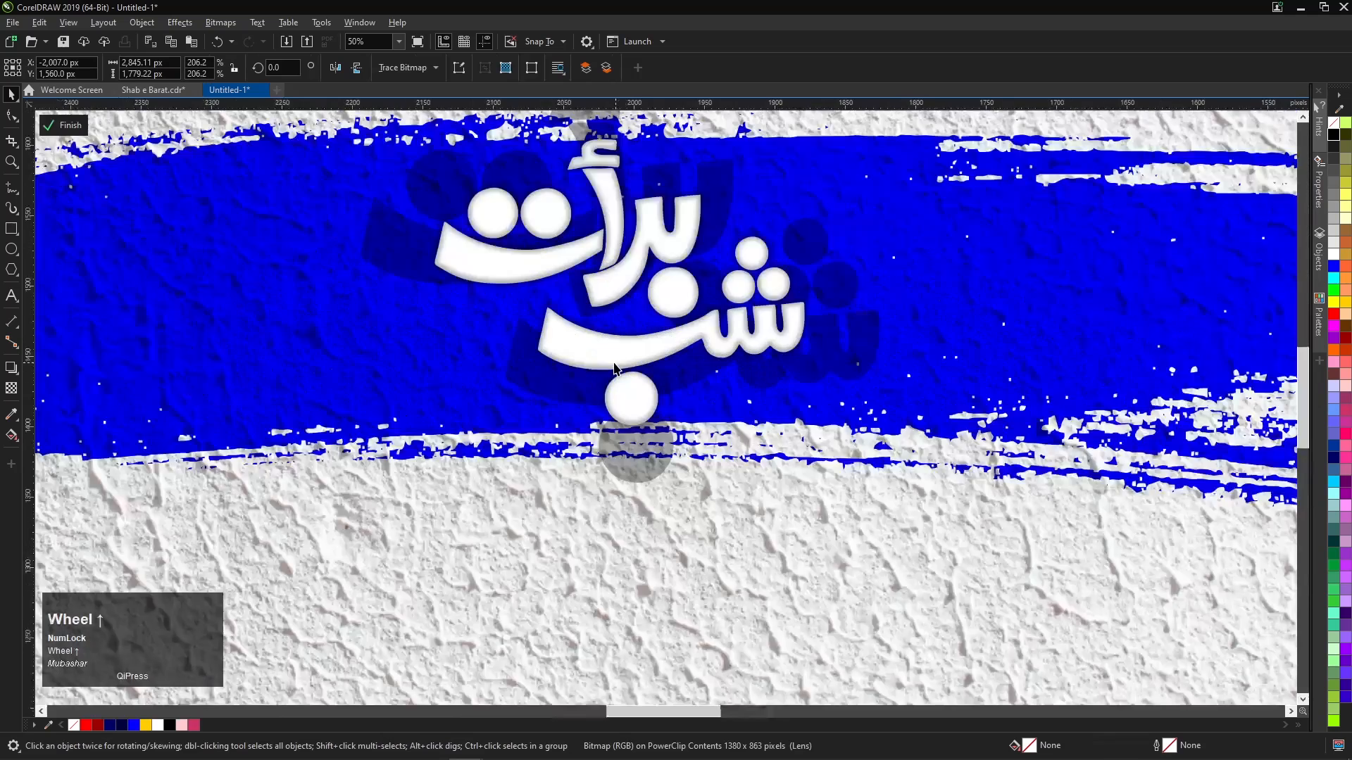
pyautogui.scroll(-2, 614, 366)
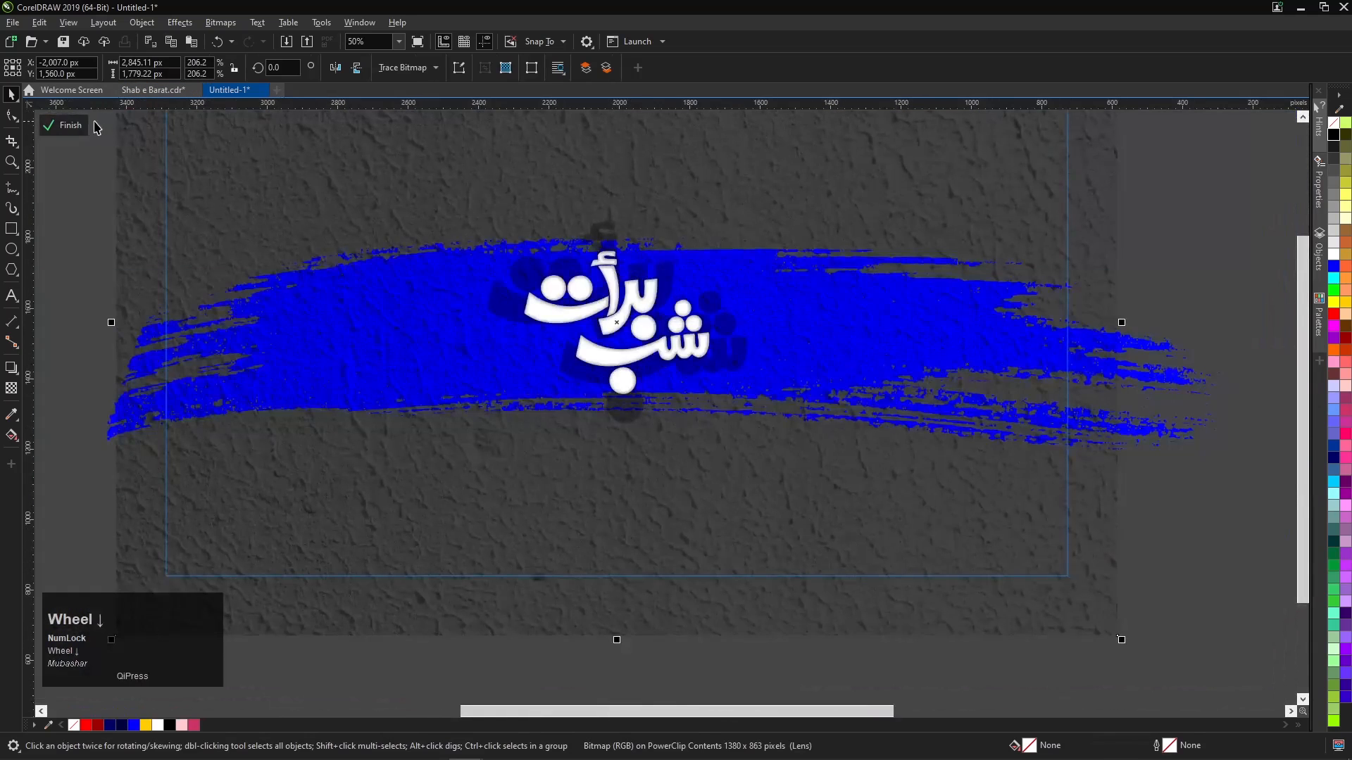
pyautogui.click(65, 125)
# Delete the leftover striped texture beside the artwork.
pyautogui.scroll(-2, 477, 370)
pyautogui.press('F4')
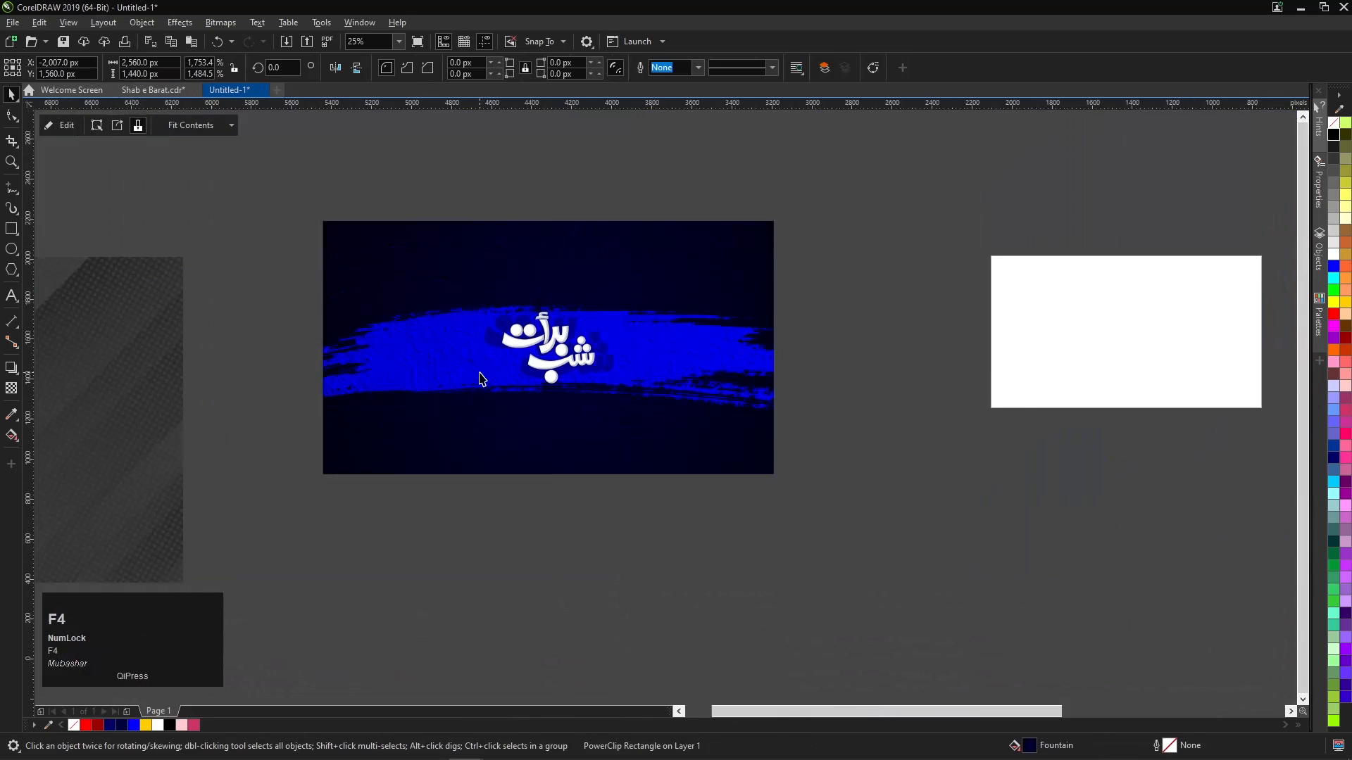
pyautogui.click(481, 379)
pyautogui.press('Delete')
pyautogui.scroll(-3, 451, 375)
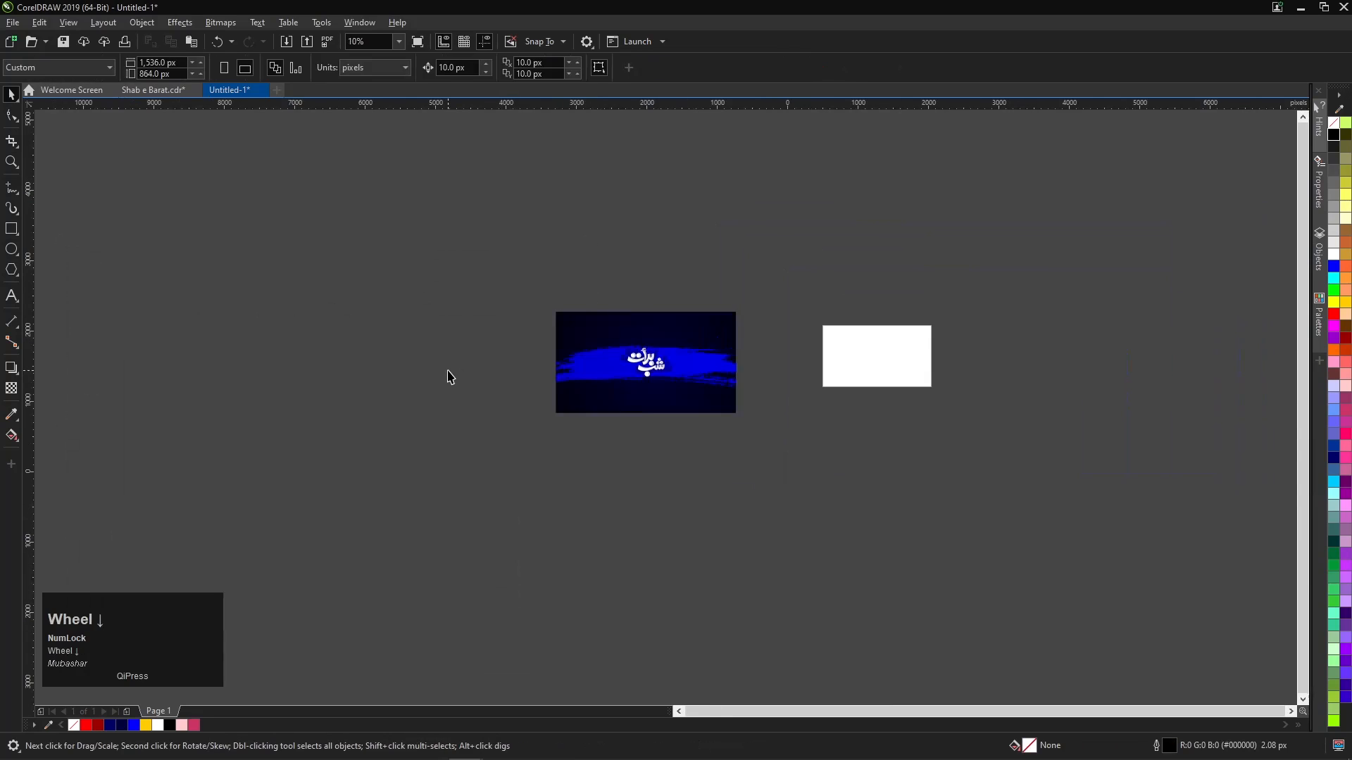
pyautogui.press('F4')
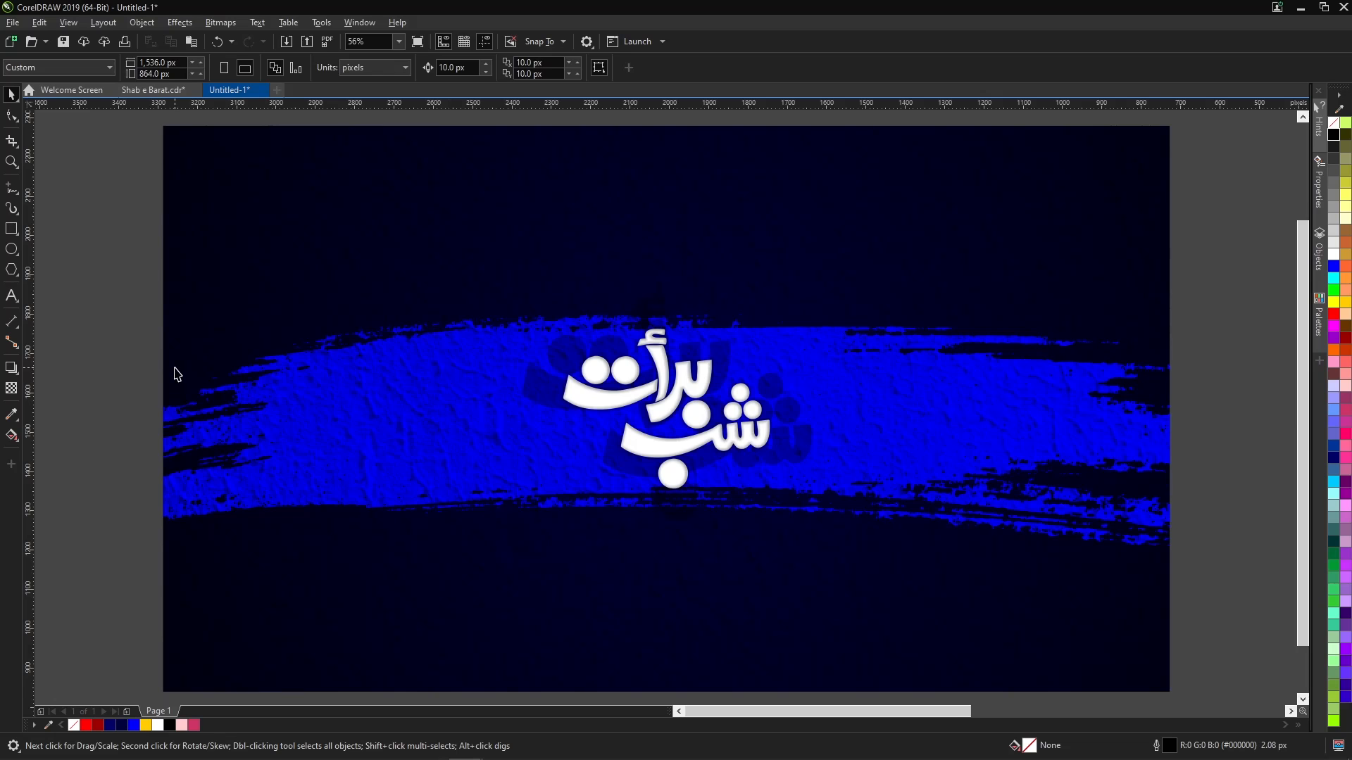
# Export only the selected artwork to Documents as the JPG Untitled-1, high quality, 2,560 × 1,440 px at resolution 300.
pyautogui.scroll(-3, 176, 374)
pyautogui.moveTo(127, 220); pyautogui.dragTo(680, 580)
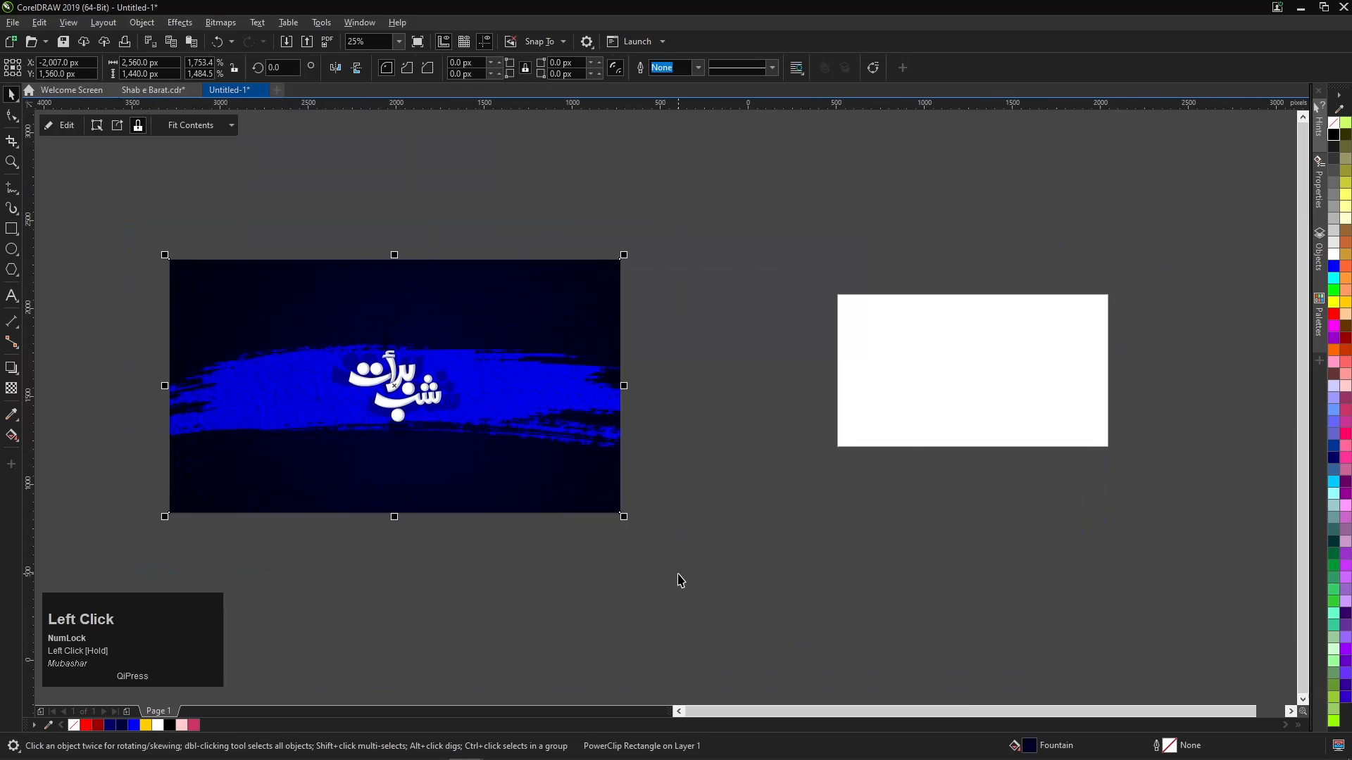
pyautogui.hotkey('ctrl', 'e')
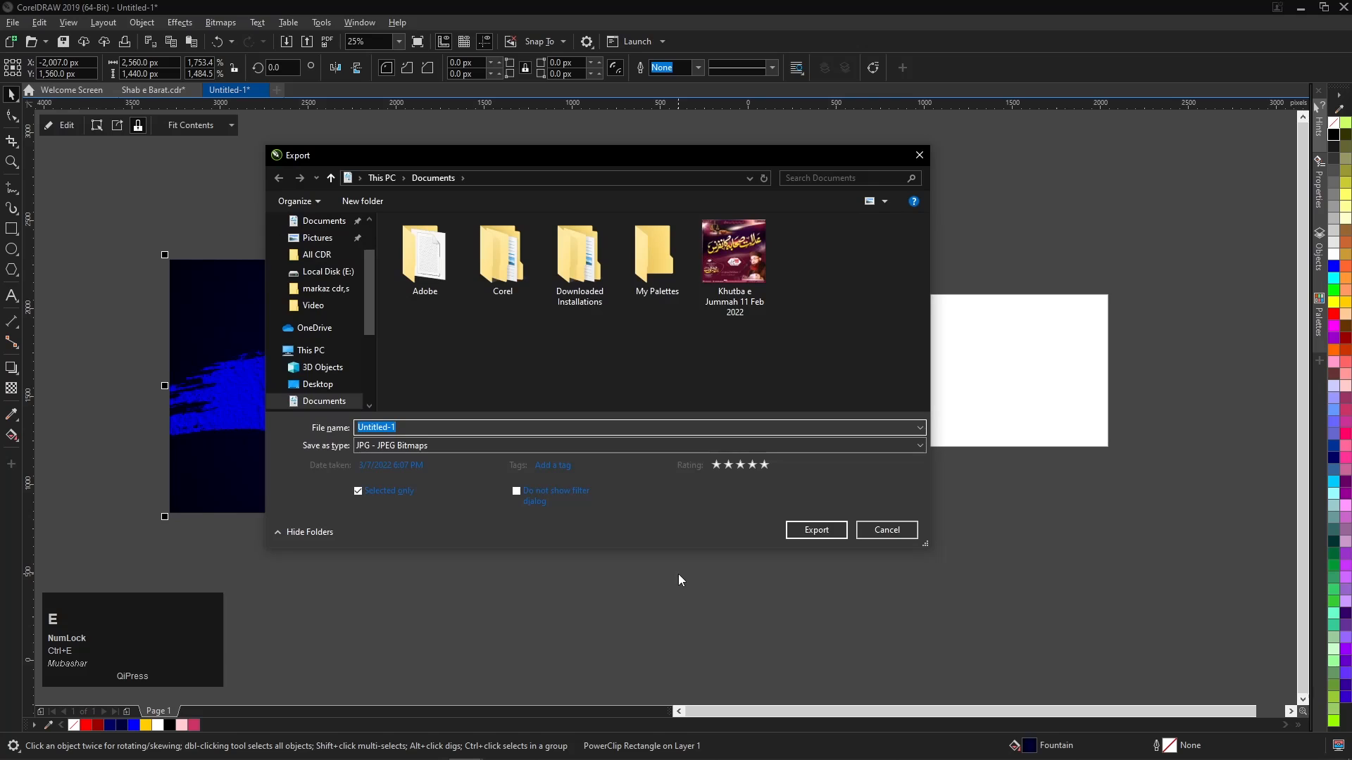
pyautogui.click(817, 532)
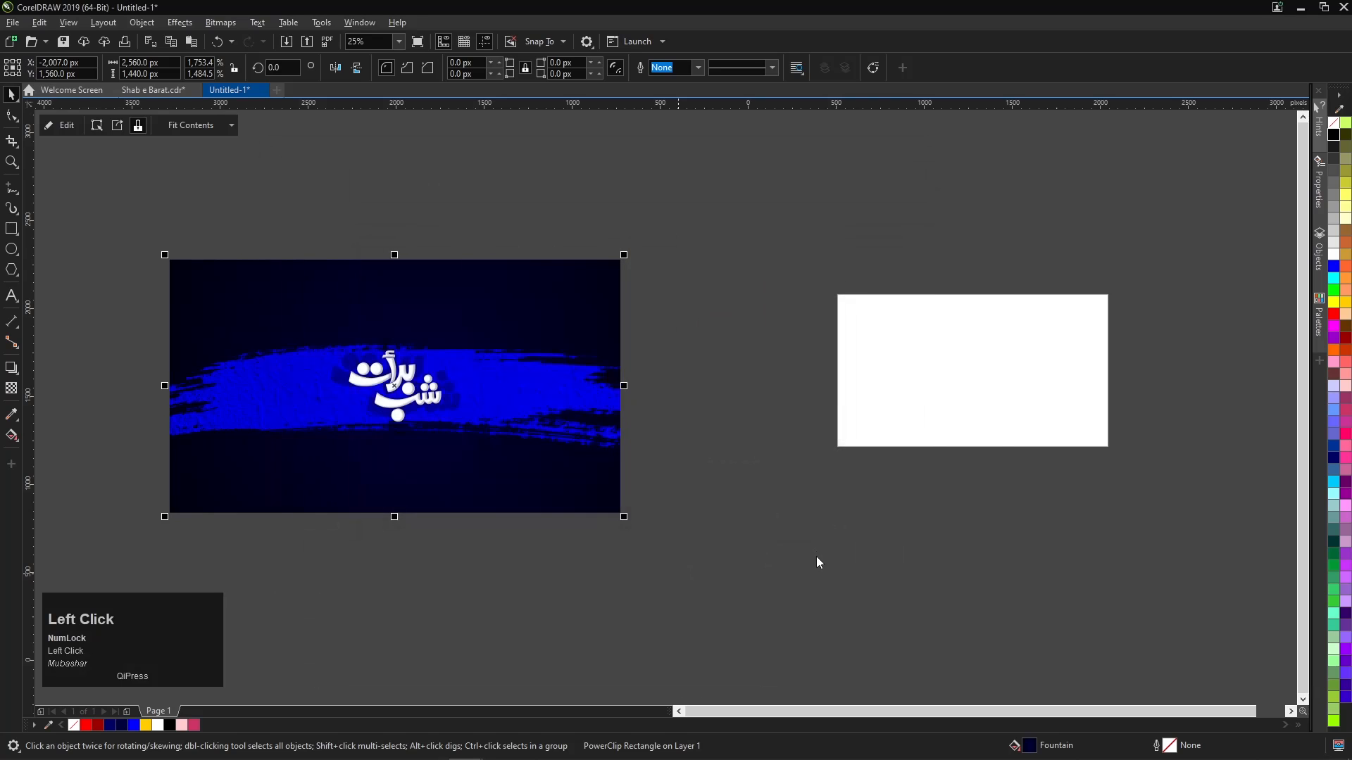
pyautogui.moveTo(989, 303); pyautogui.dragTo(990, 421)
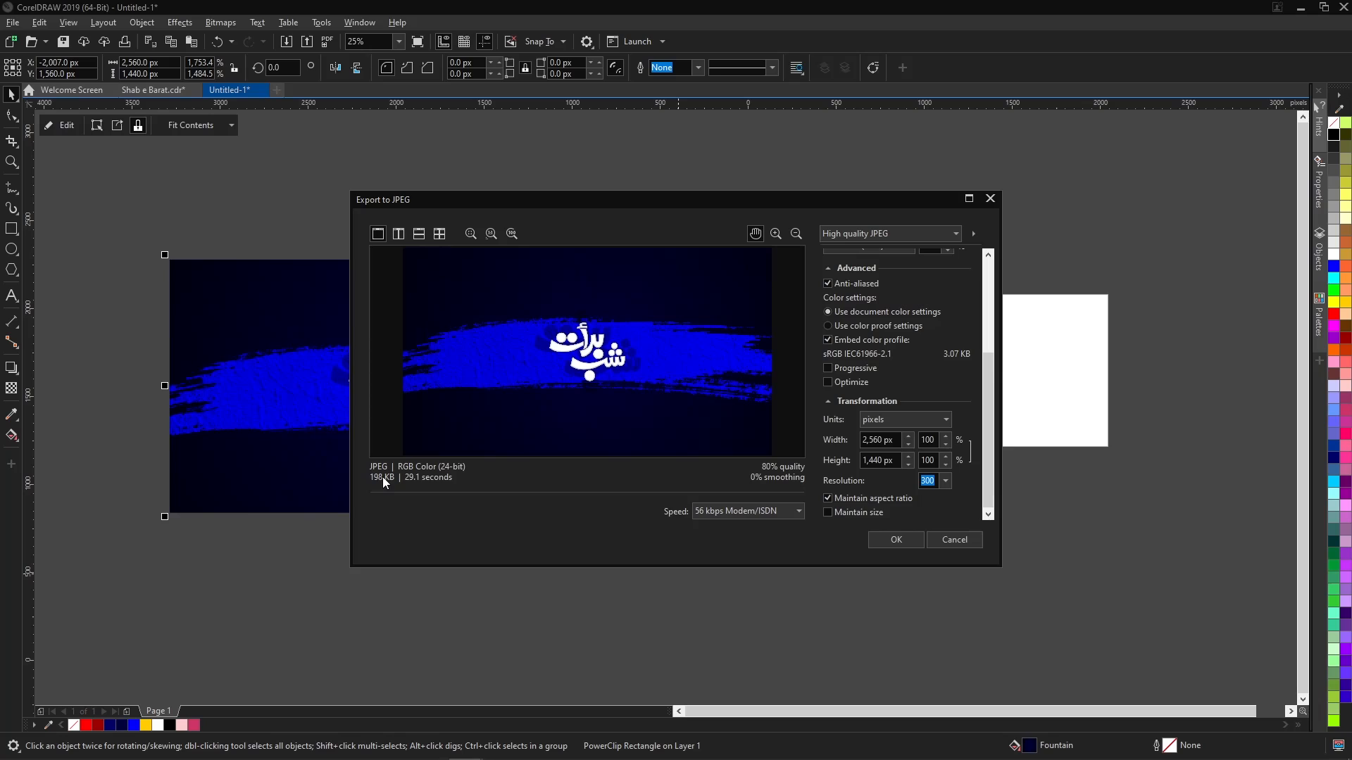
pyautogui.click(894, 540)
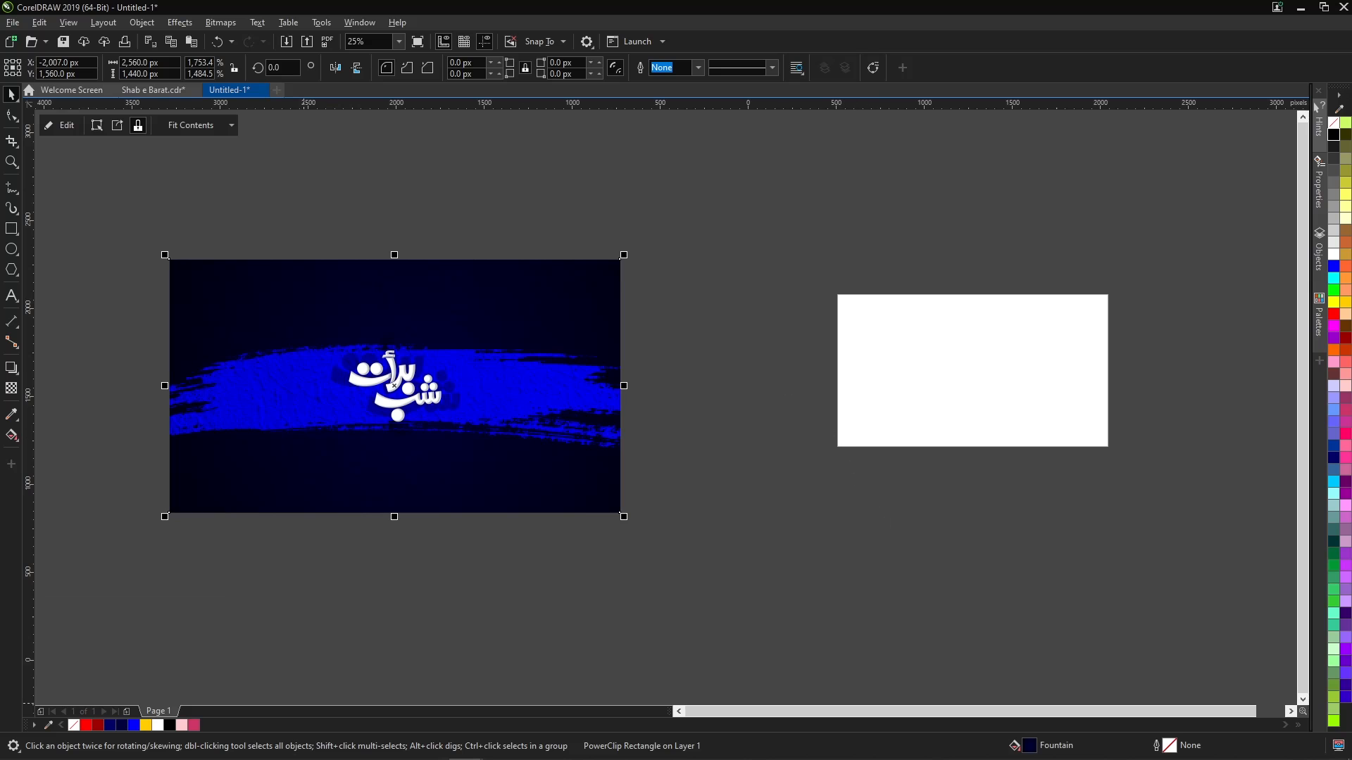
# Switch to File Explorer and open the exported Untitled-1.jpg from the Documents folder to check it.
pyautogui.click(121, 745)
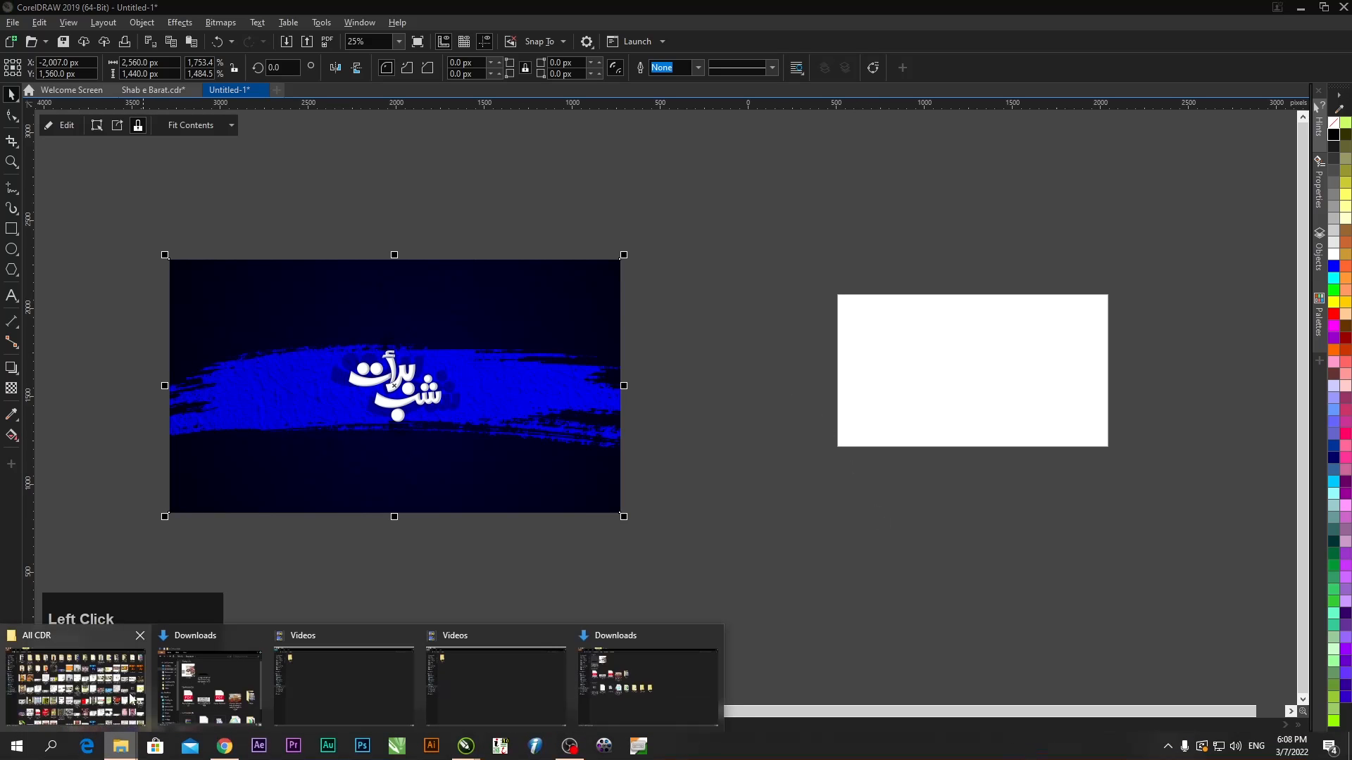
pyautogui.click(226, 697)
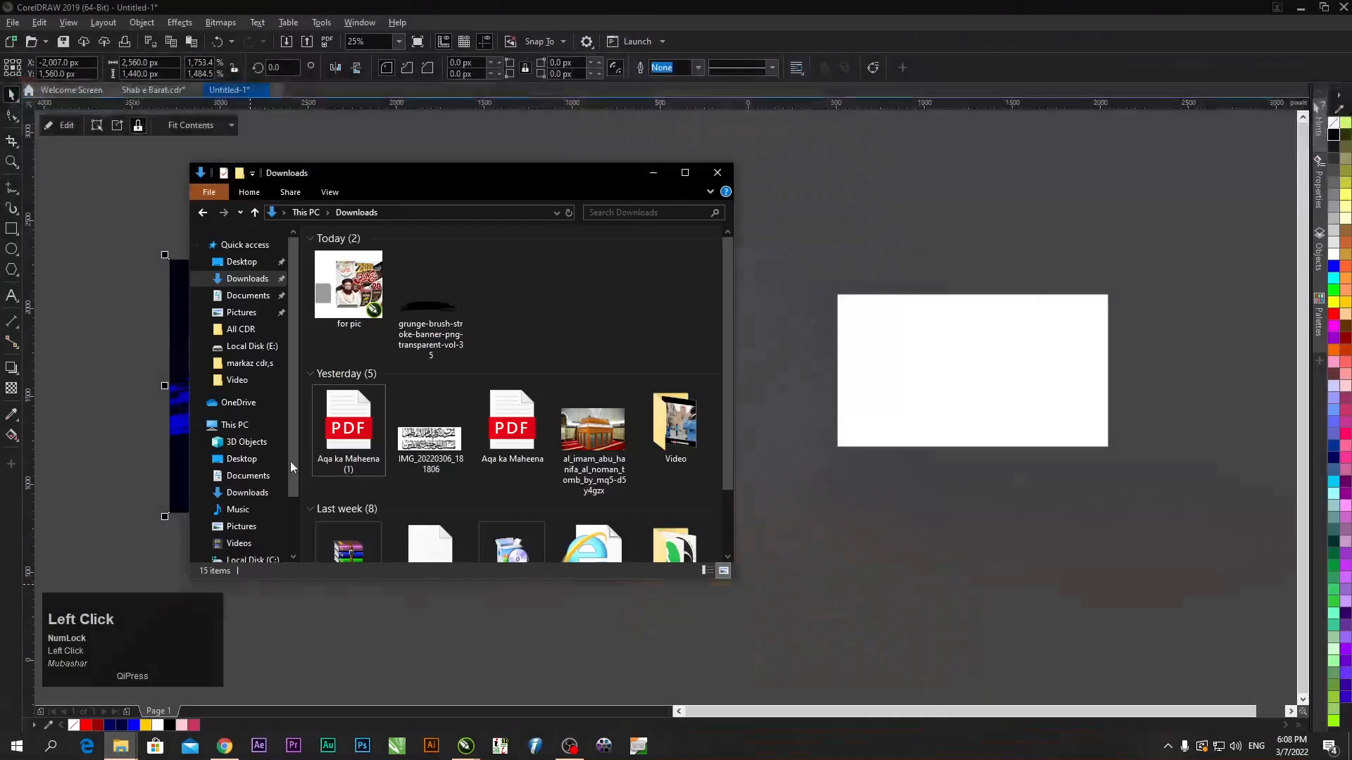
pyautogui.click(248, 302)
pyautogui.click(451, 363)
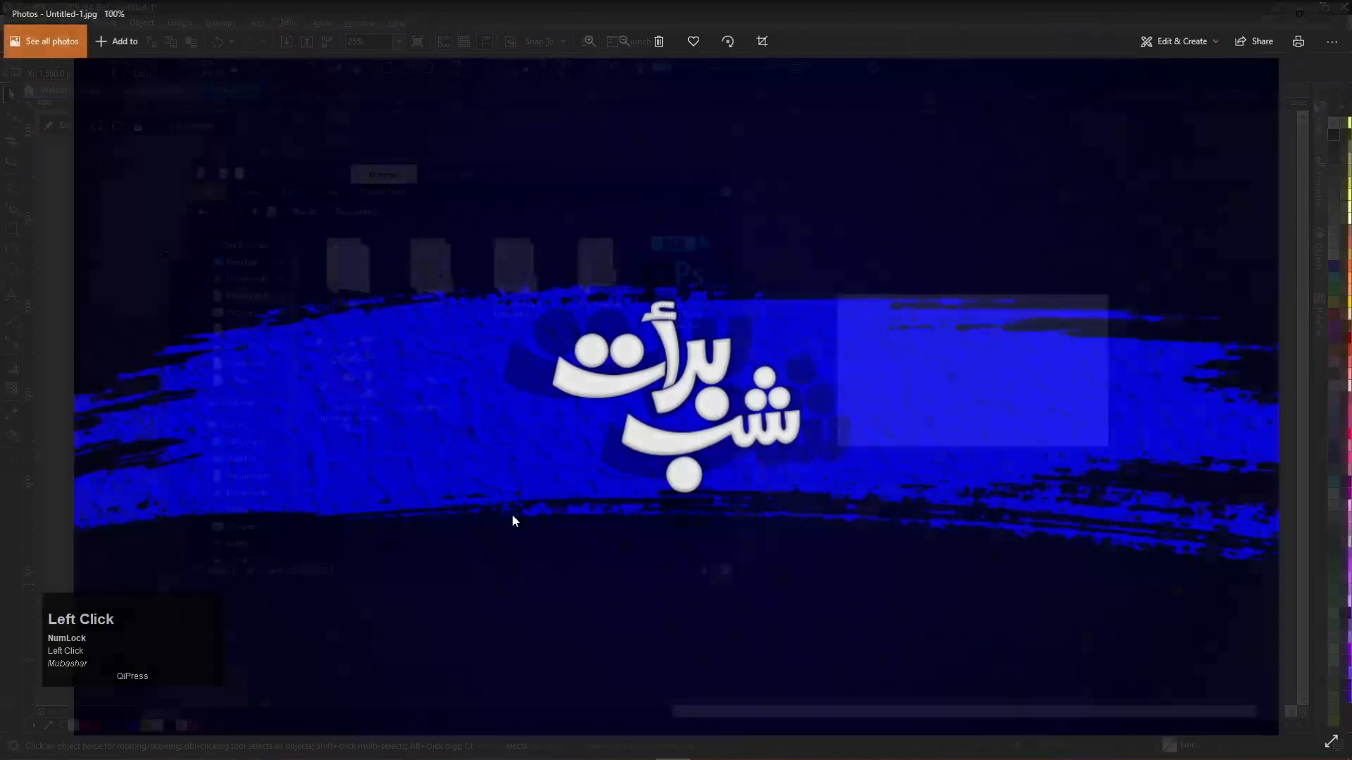